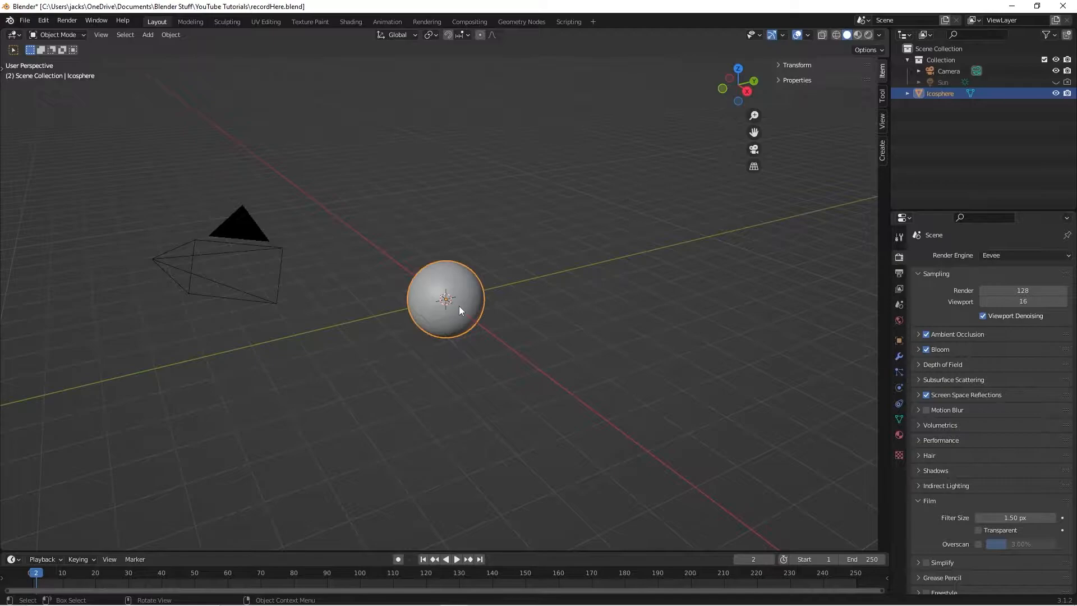
# View the scene through the camera, set the camera's focal length to 102 mm, and save the file
pyautogui.press('KP_0')
pyautogui.click(823, 287)
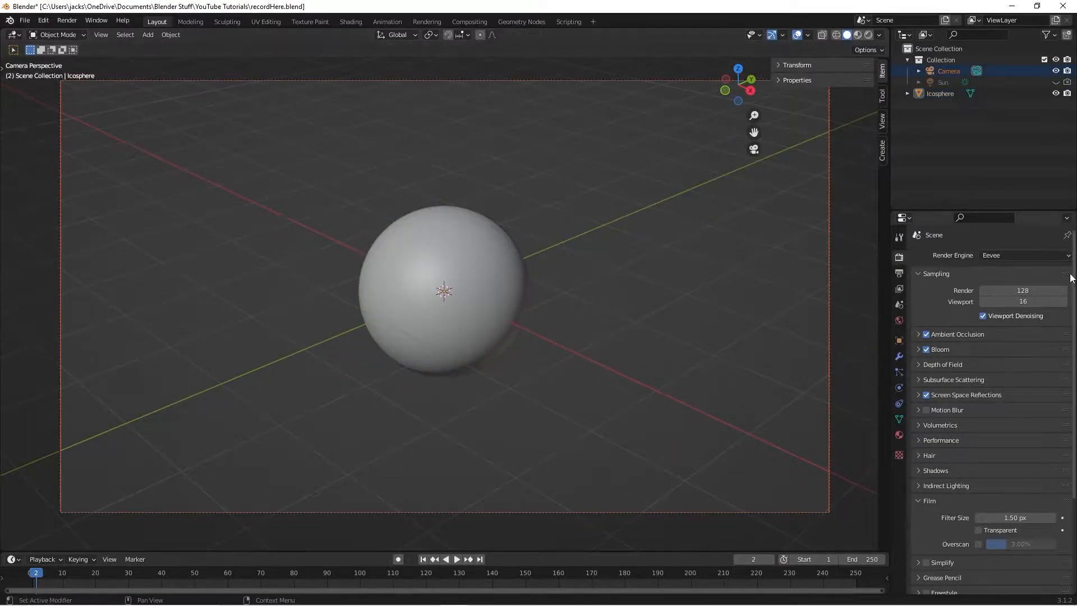
pyautogui.click(831, 388)
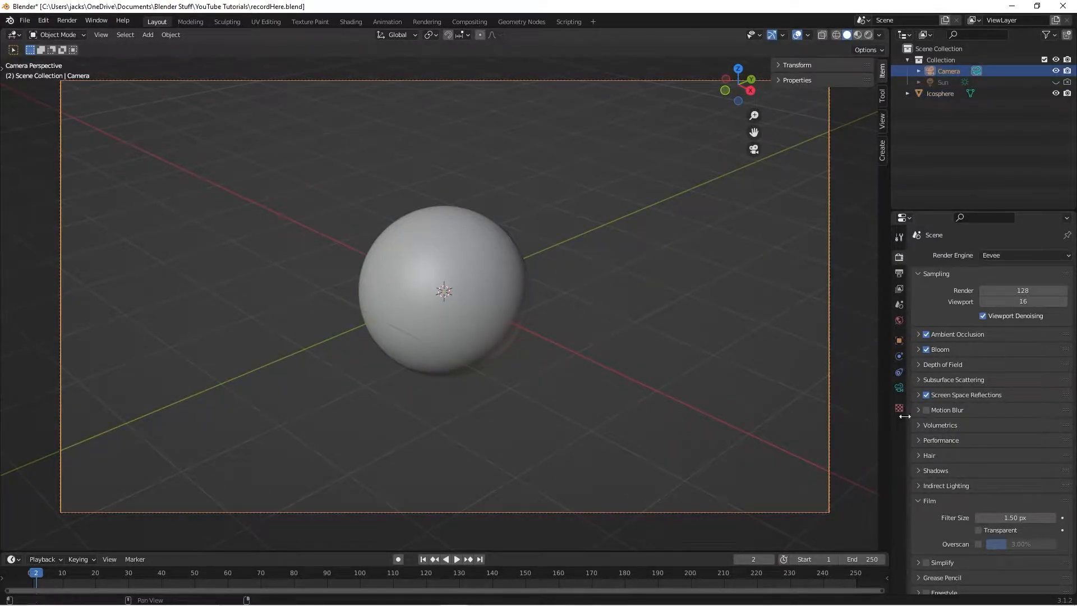
pyautogui.click(899, 388)
pyautogui.doubleClick(1008, 309)
pyautogui.write('105')
pyautogui.press('Return')
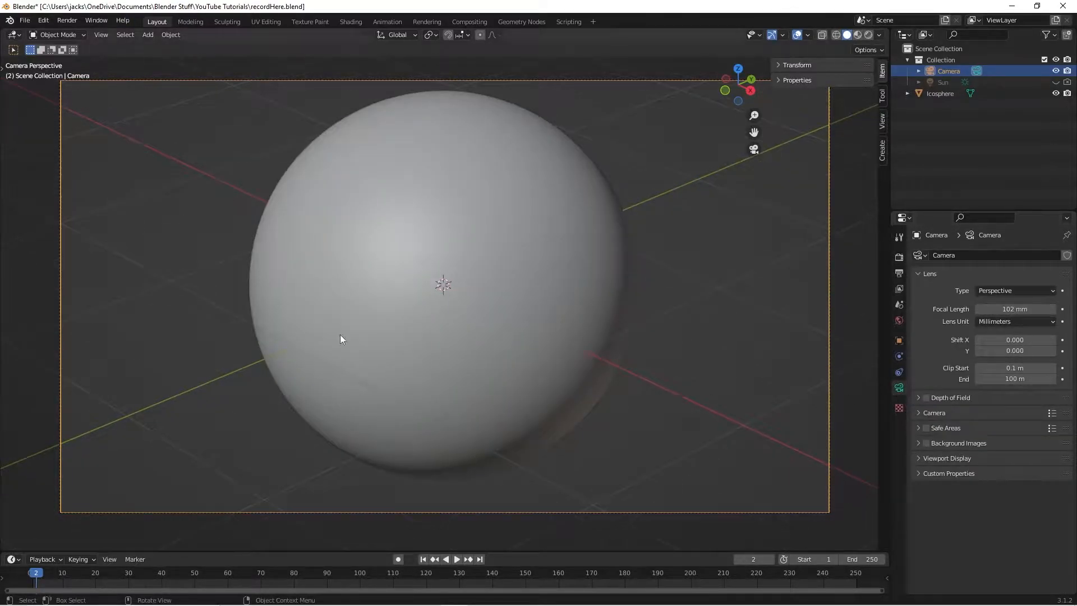
pyautogui.click(382, 257)
pyautogui.click(682, 297)
pyautogui.hotkey('ctrl', 's')
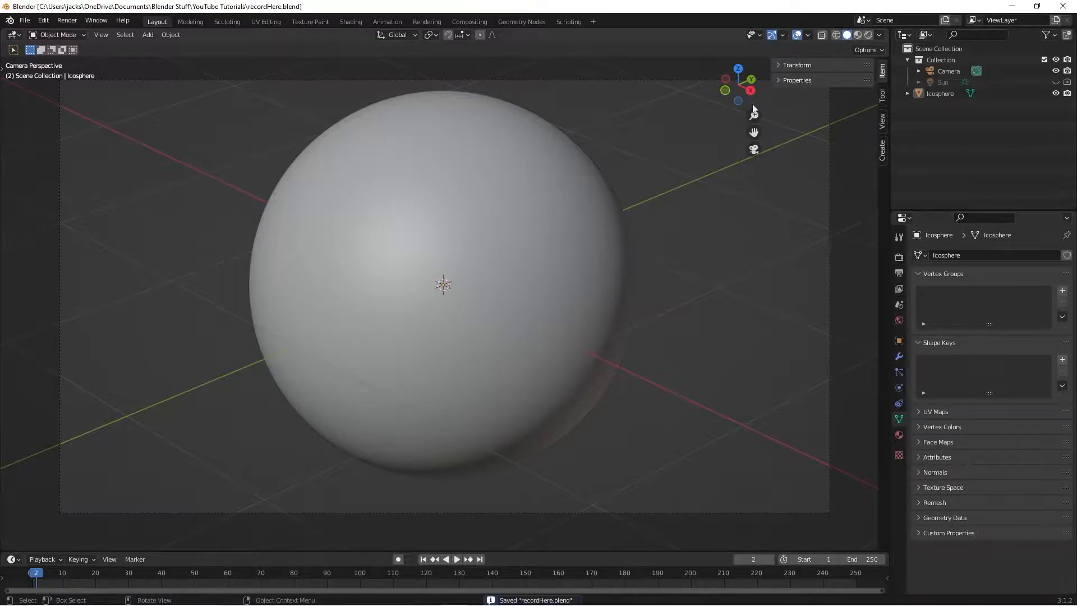
# Show the viewport in rendered shading, lit by the forest HDRI instead of the scene world
pyautogui.click(868, 35)
pyautogui.click(880, 36)
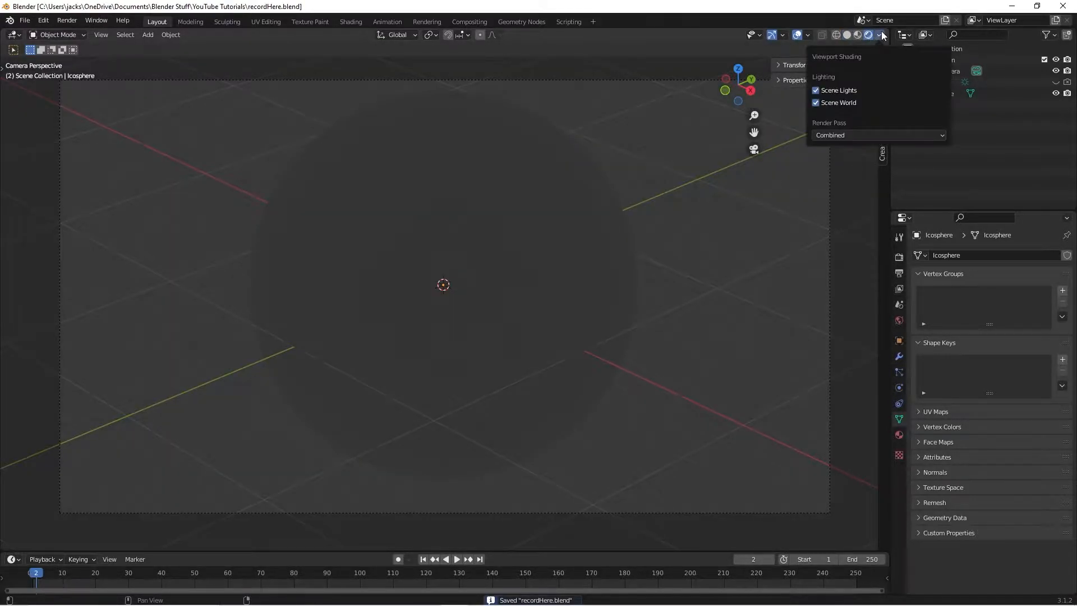
pyautogui.click(846, 103)
pyautogui.click(863, 127)
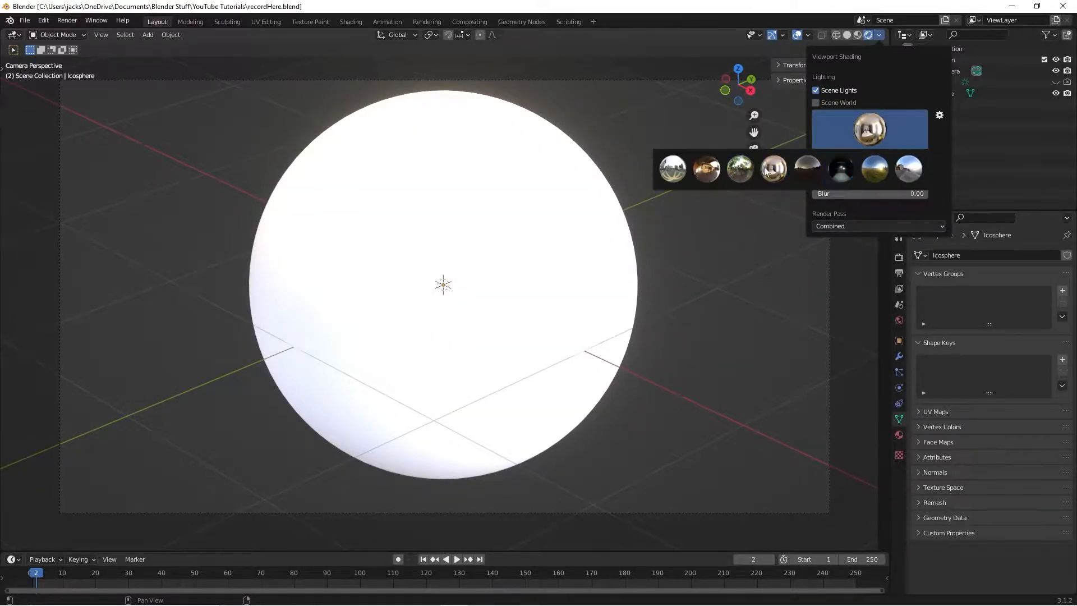
pyautogui.click(741, 168)
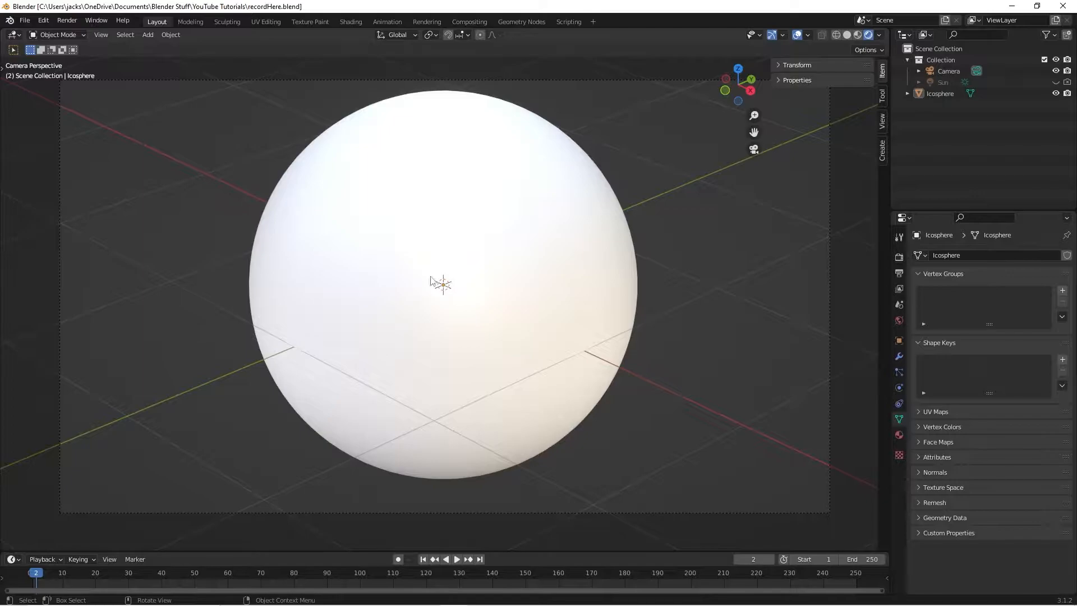
pyautogui.moveTo(426, 280); pyautogui.dragTo(325, 299, button='middle')
pyautogui.press('KP_0')
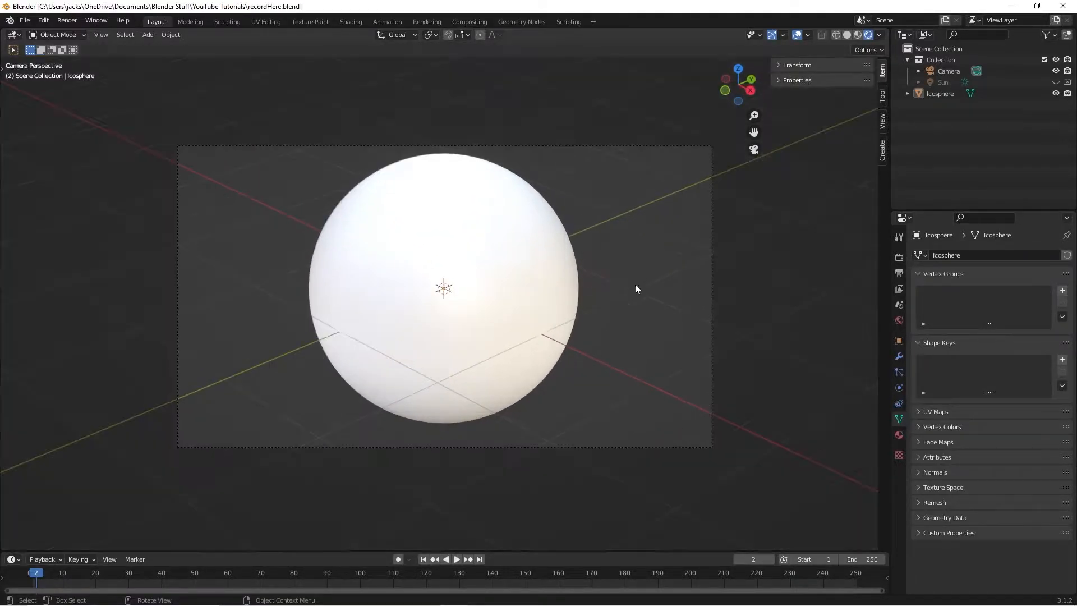
pyautogui.click(685, 323)
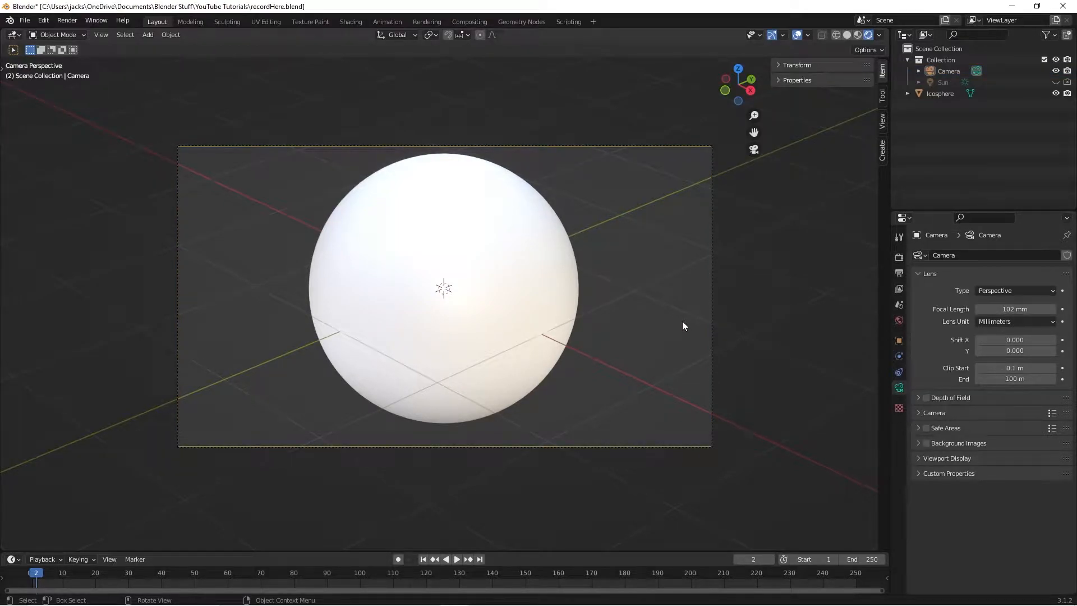
pyautogui.click(710, 261)
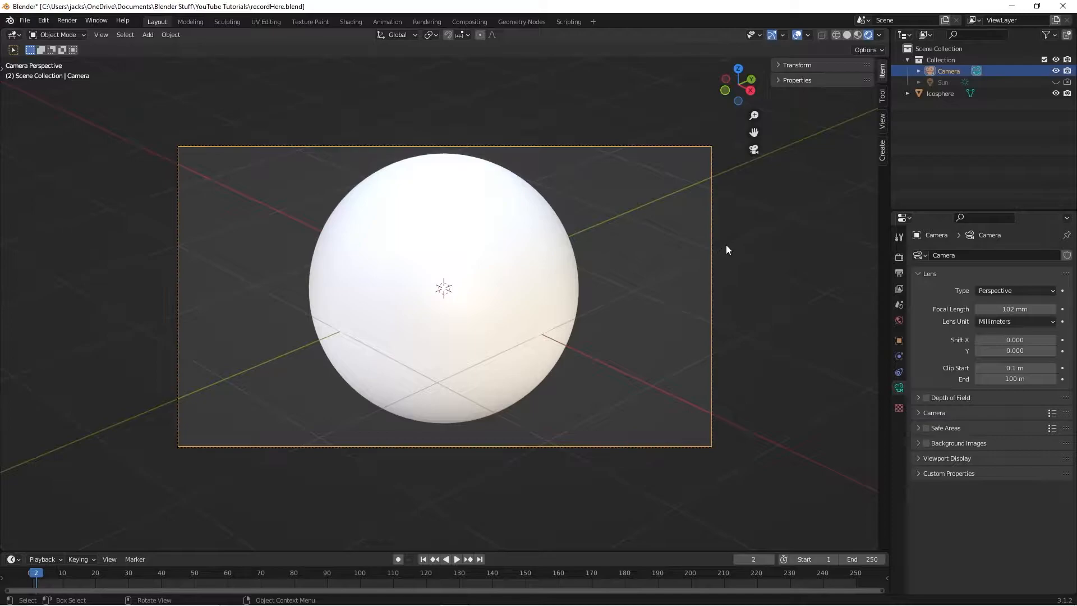
pyautogui.click(727, 246)
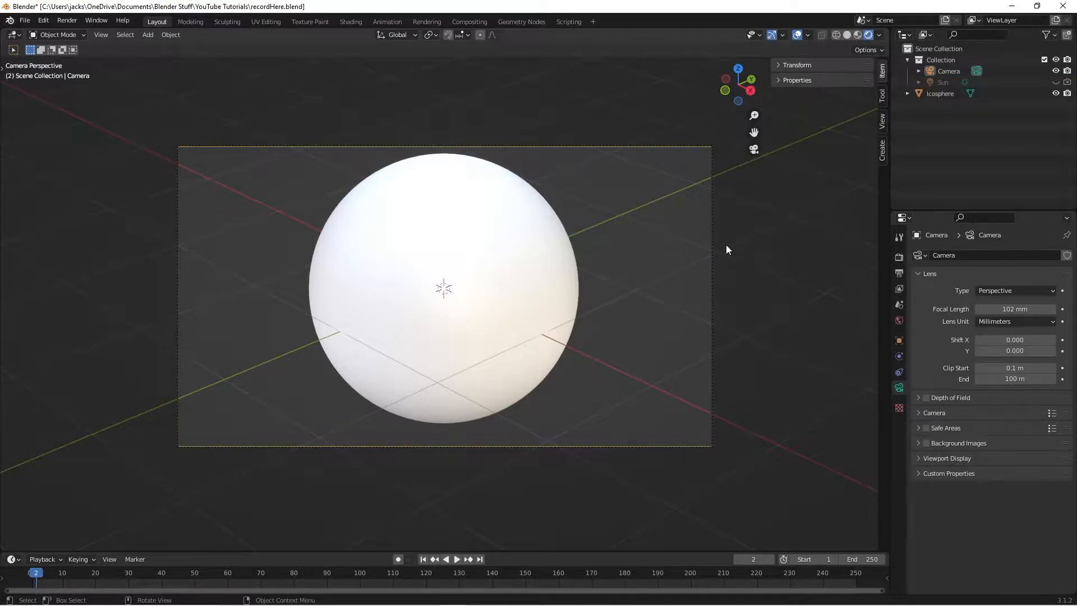
pyautogui.click(711, 251)
pyautogui.click(739, 252)
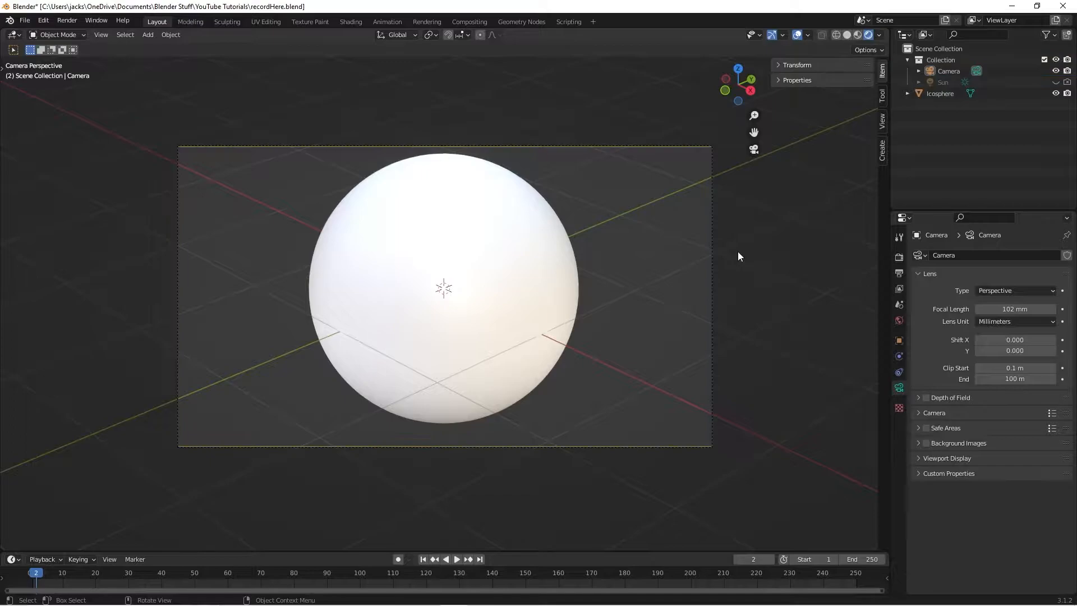
pyautogui.click(714, 235)
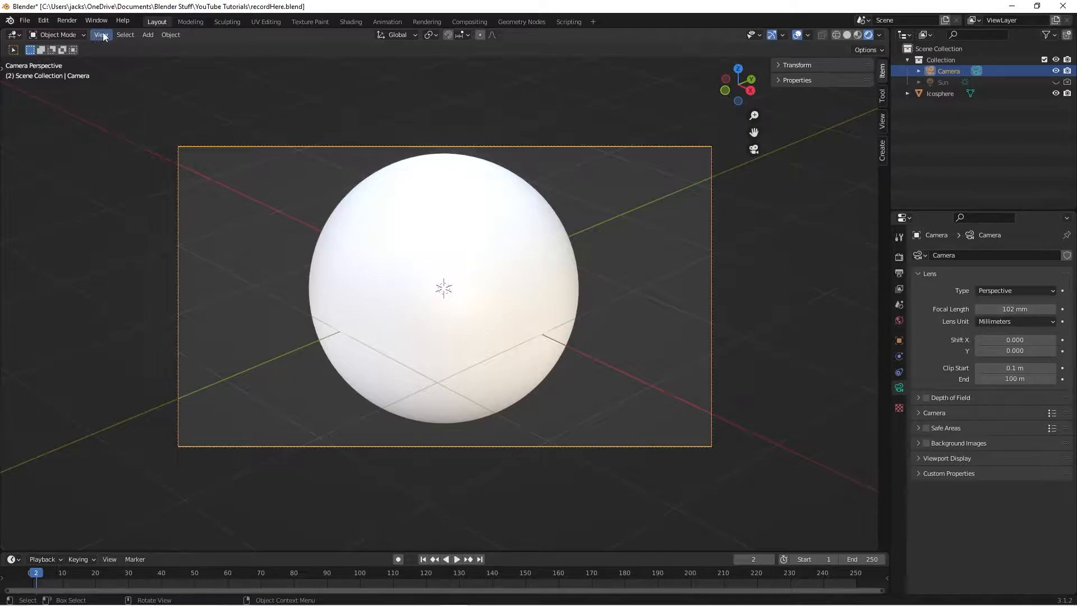
# Switch to the Shading workspace and show its preview through the camera in rendered shading, lit by the forest HDRI
pyautogui.click(342, 22)
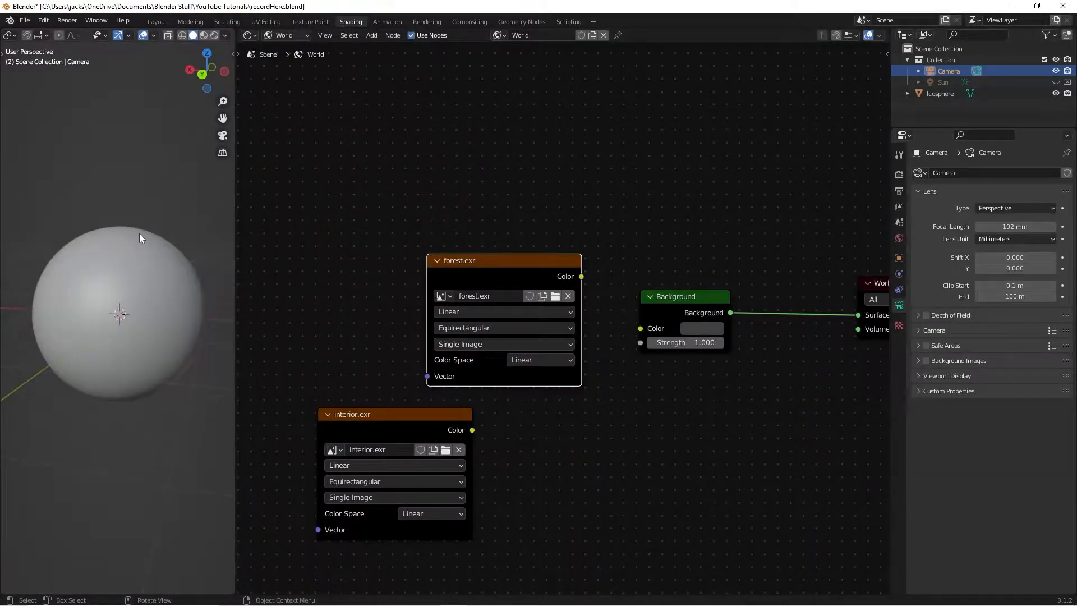
pyautogui.click(214, 35)
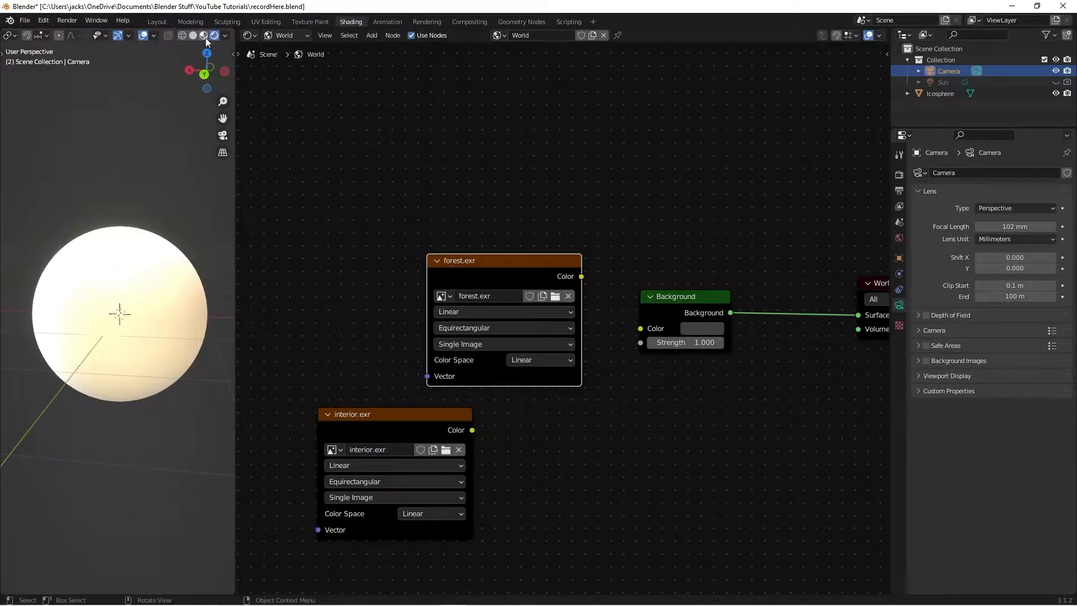
pyautogui.click(225, 36)
pyautogui.click(209, 133)
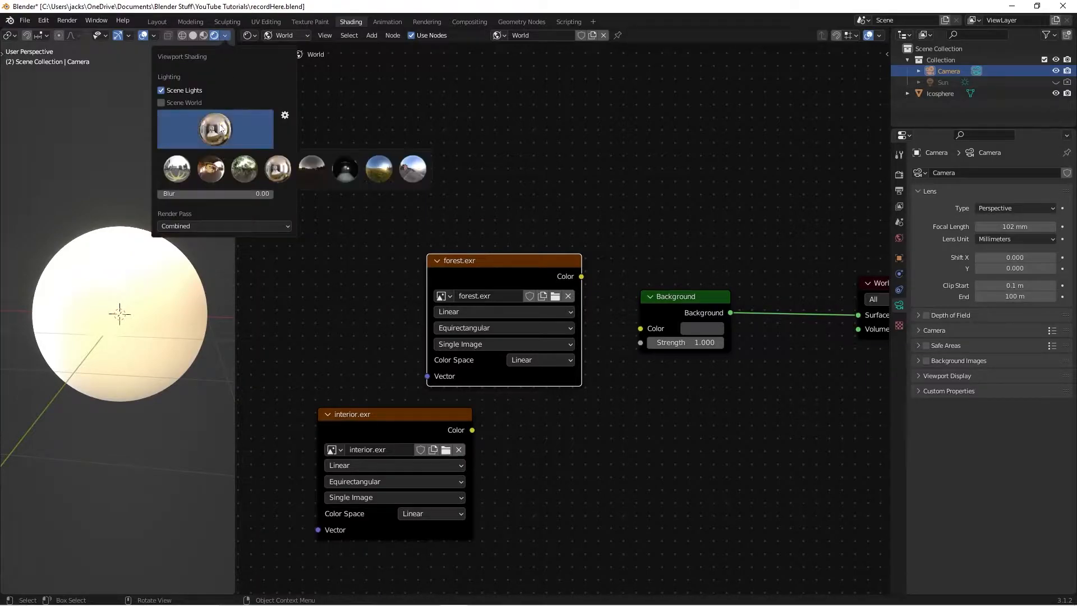
pyautogui.click(247, 168)
pyautogui.press('KP_0')
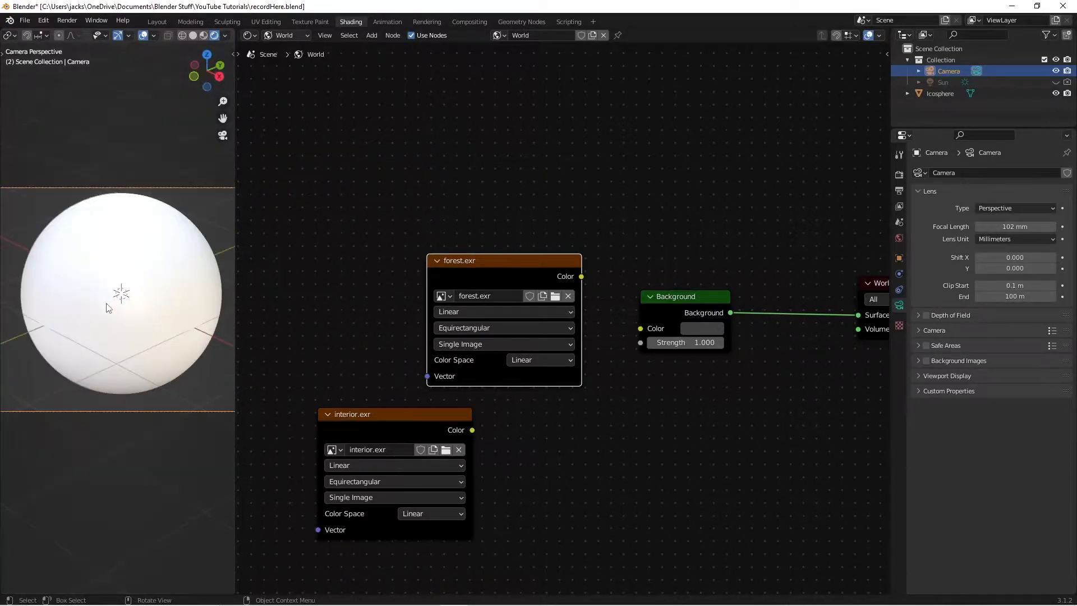
# Switch the shader editor to object materials, create a material named cobblestone on the icosphere, and save the file
pyautogui.click(301, 33)
pyautogui.click(302, 49)
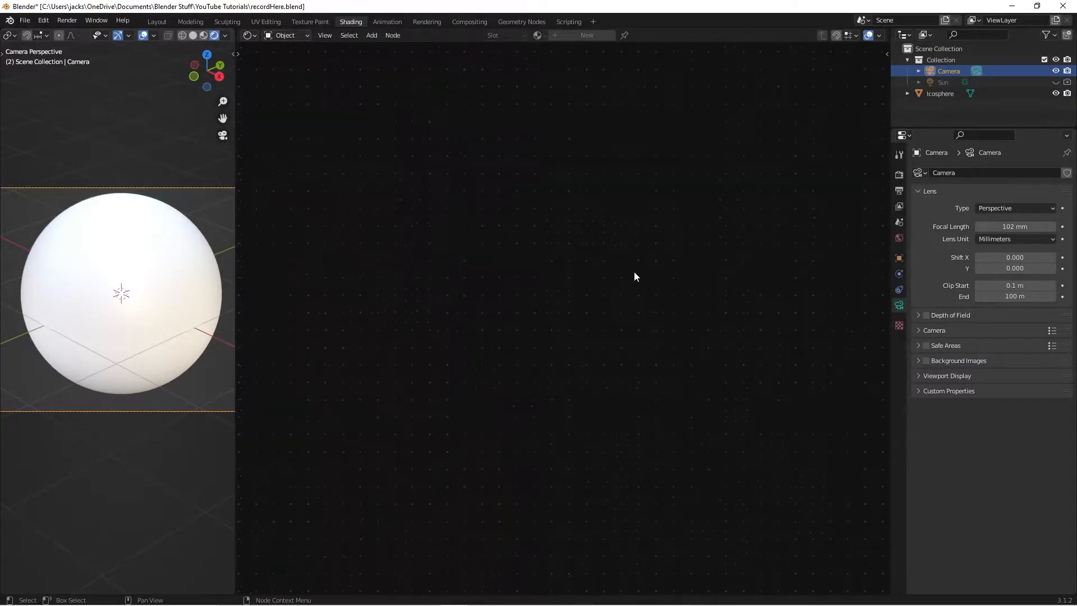
pyautogui.click(140, 298)
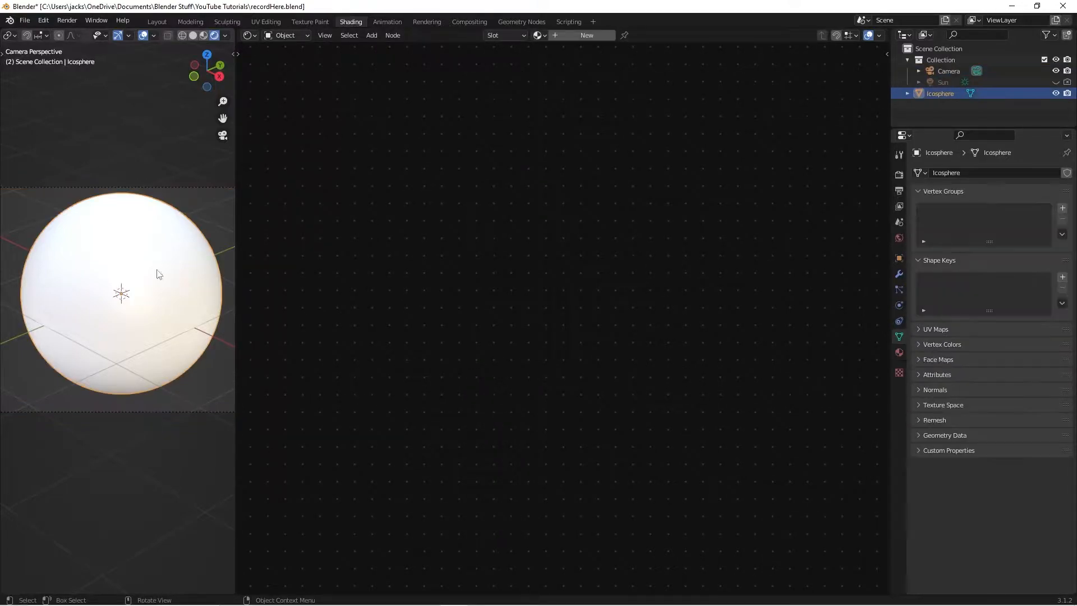
pyautogui.click(576, 38)
pyautogui.click(548, 37)
pyautogui.write('cobbleSto')
pyautogui.write('stone')
pyautogui.press('Return')
pyautogui.moveTo(428, 269); pyautogui.dragTo(550, 230, button='middle')
pyautogui.hotkey('ctrl', 's')
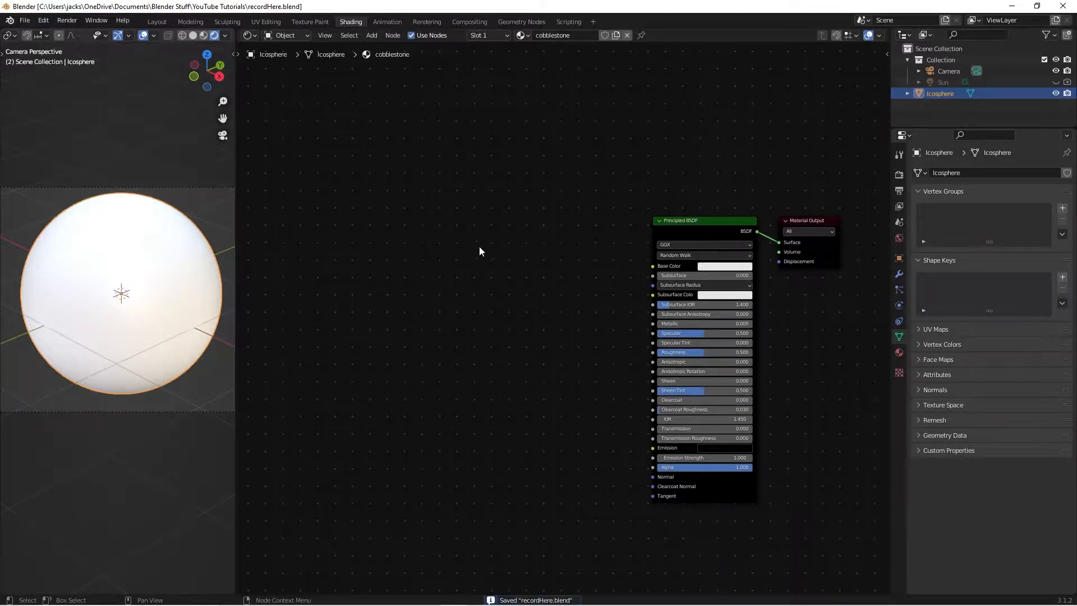
# Add a Voronoi Texture node and place it well ahead of the Principled BSDF node
pyautogui.hotkey('shift', 'a')
pyautogui.click(477, 248)
pyautogui.write('vor')
pyautogui.press('Return')
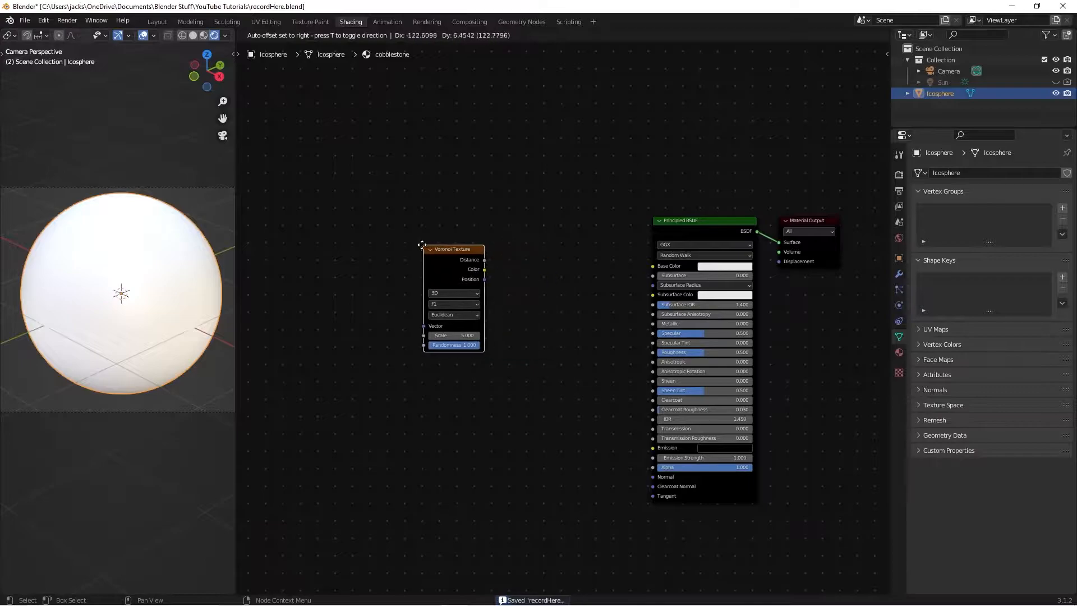
pyautogui.click(373, 229)
# Check in the add-on preferences whether the Node Wrangler add-on is enabled
pyautogui.click(40, 21)
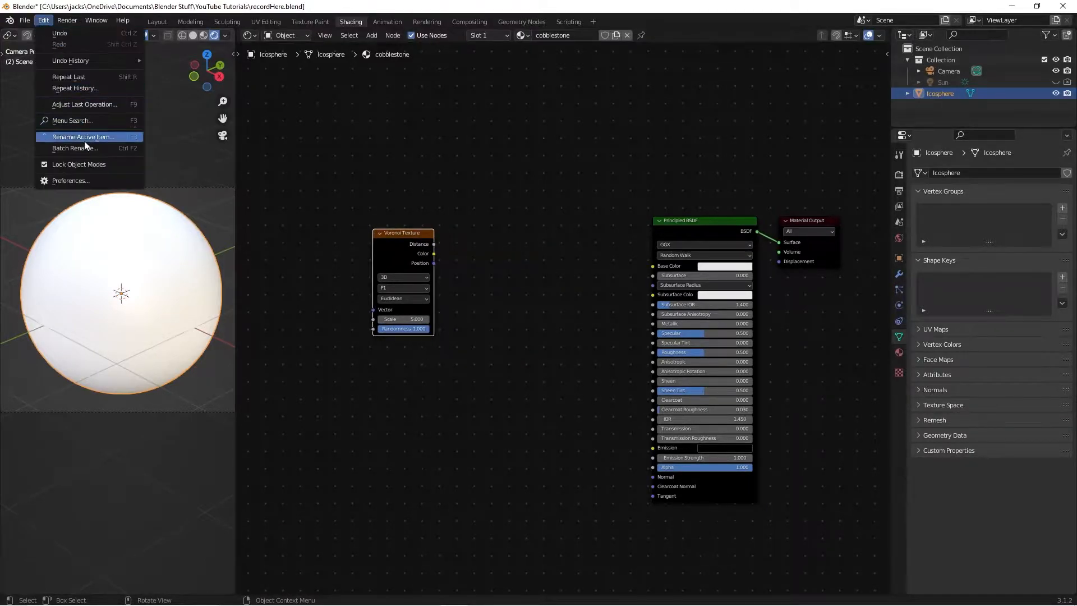
pyautogui.click(93, 179)
pyautogui.click(320, 56)
pyautogui.write('node wa')
pyautogui.press('BackSpace')
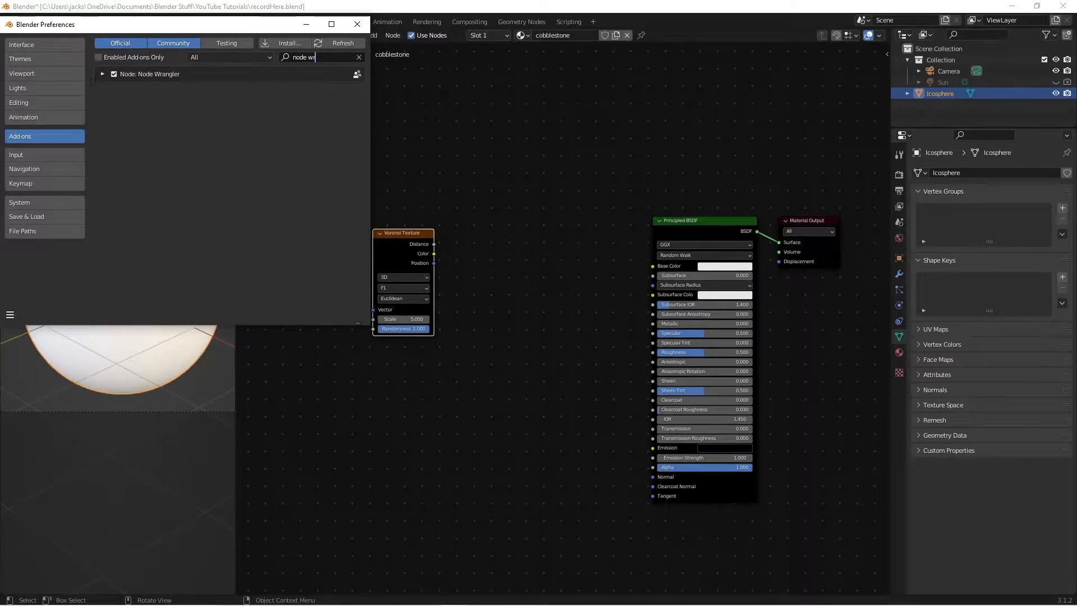
pyautogui.click(359, 25)
# Feed the Voronoi Texture with Texture Coordinate and Mapping nodes using object coordinates, and tidy up the node layout
pyautogui.moveTo(552, 283); pyautogui.dragTo(653, 250, button='middle')
pyautogui.moveTo(488, 201); pyautogui.dragTo(387, 240)
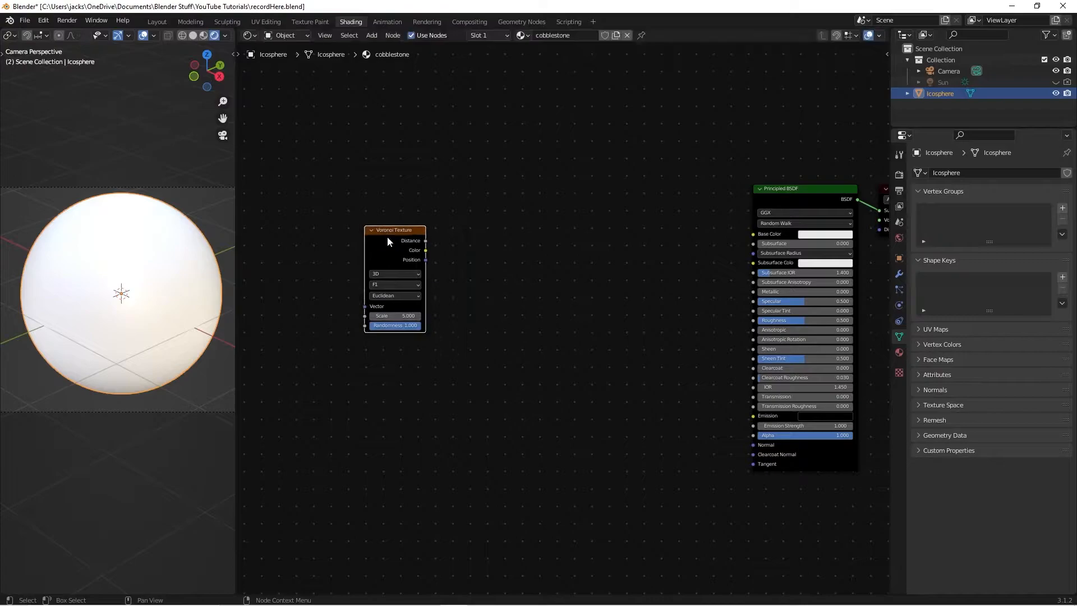
pyautogui.hotkey('ctrl', 't')
pyautogui.moveTo(466, 313); pyautogui.dragTo(628, 304, button='middle')
pyautogui.moveTo(342, 240); pyautogui.dragTo(402, 254)
pyautogui.click(471, 192)
pyautogui.moveTo(673, 252); pyautogui.dragTo(614, 258, button='middle')
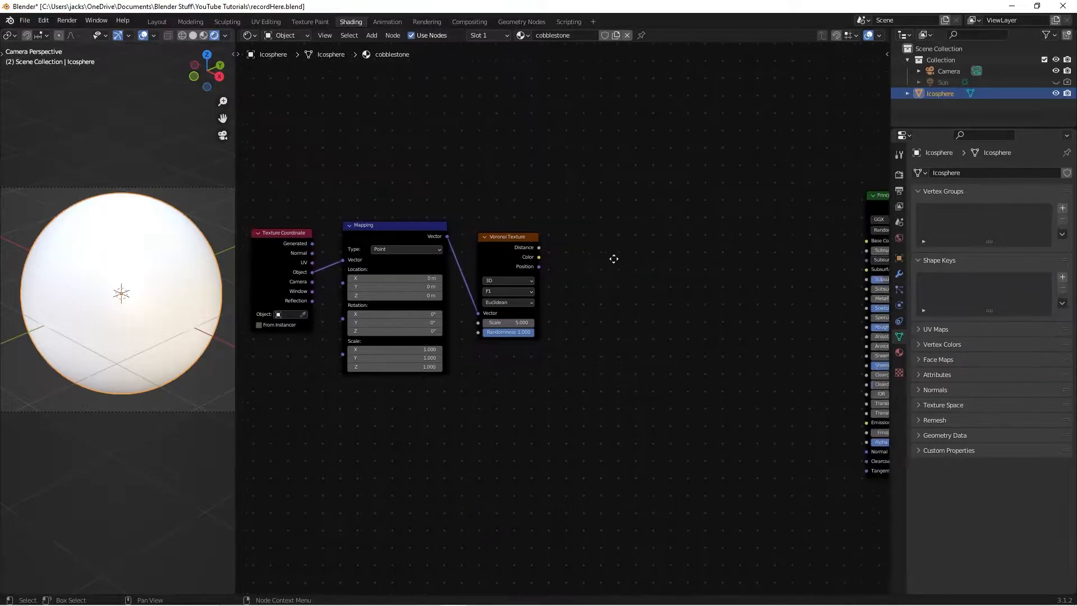
# Preview the Voronoi Texture directly on the sphere and set its feature output to Distance to Edge
pyautogui.keyDown('ctrl'); pyautogui.keyDown('shift'); pyautogui.click(514, 252); pyautogui.keyUp('shift'); pyautogui.keyUp('ctrl')
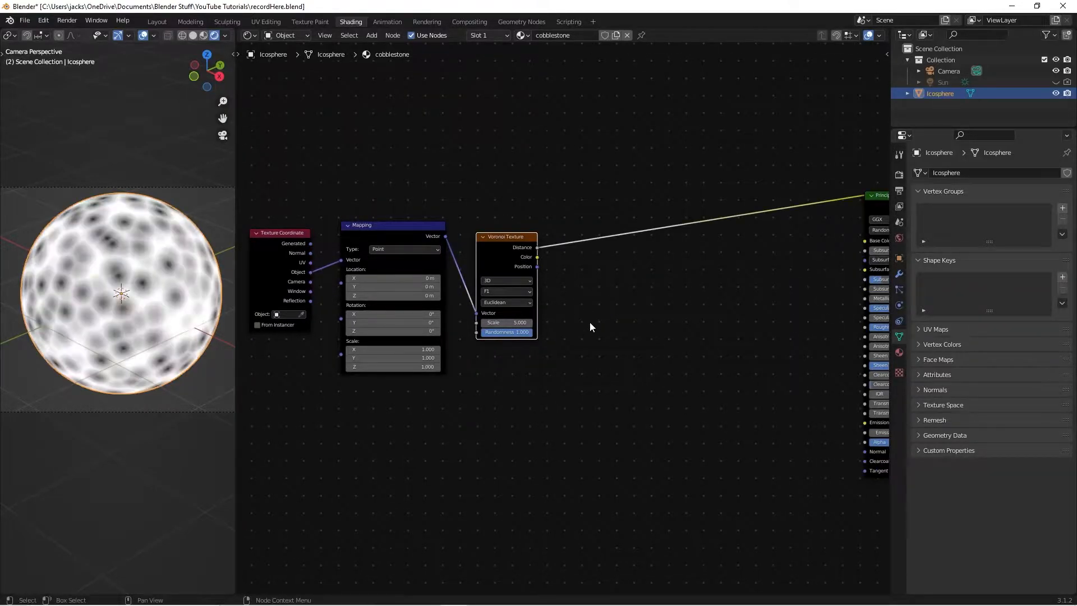
pyautogui.scroll(3, 580, 308)
pyautogui.moveTo(581, 305); pyautogui.dragTo(648, 321, button='middle')
pyautogui.scroll(-1, 651, 328)
pyautogui.scroll(1, 645, 300)
pyautogui.scroll(1, 644, 300)
pyautogui.click(548, 299)
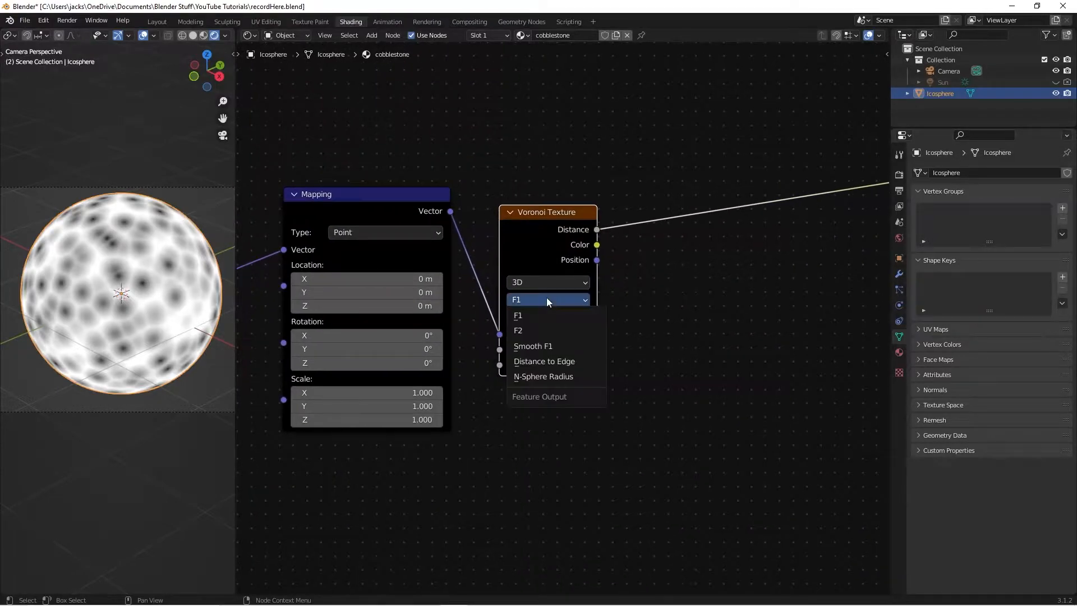
pyautogui.click(550, 363)
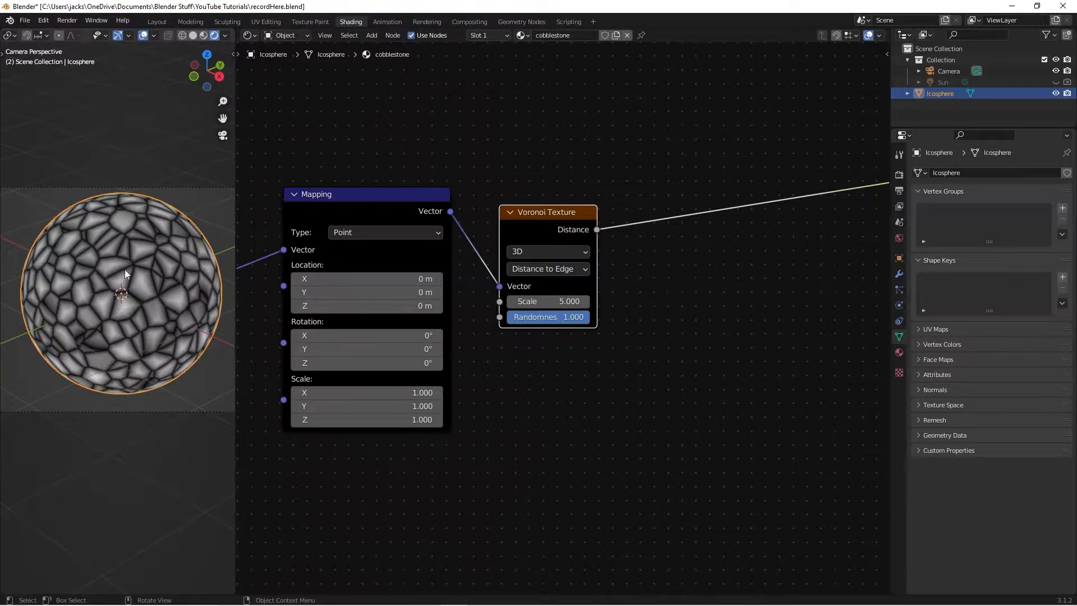
# Insert a ColorRamp node on the link after the Voronoi Texture's Distance output
pyautogui.moveTo(500, 317); pyautogui.dragTo(568, 338)
pyautogui.write('colo')
pyautogui.press('Return')
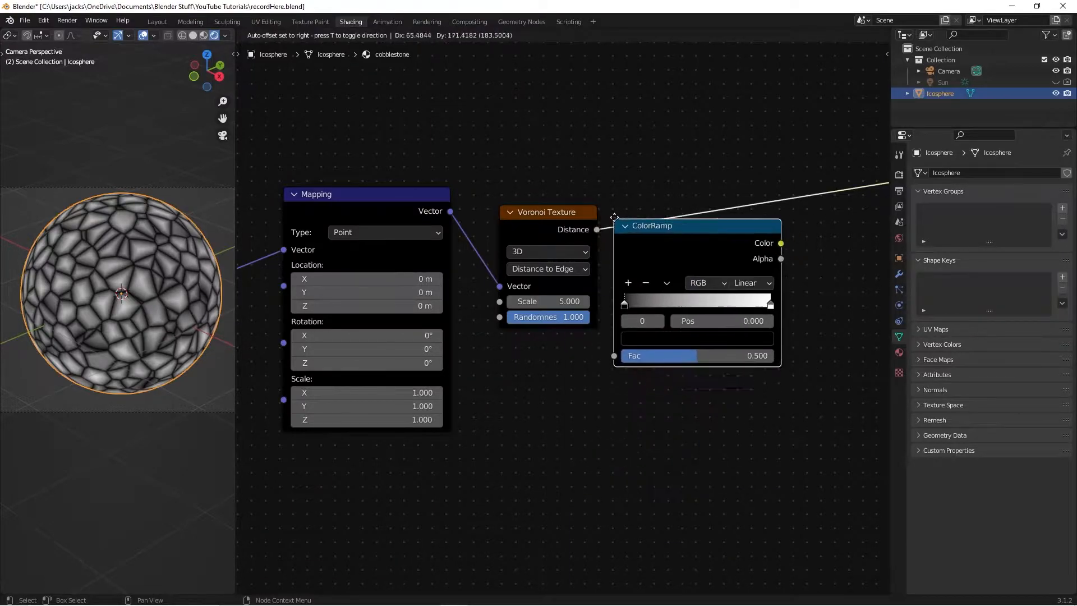
pyautogui.click(615, 214)
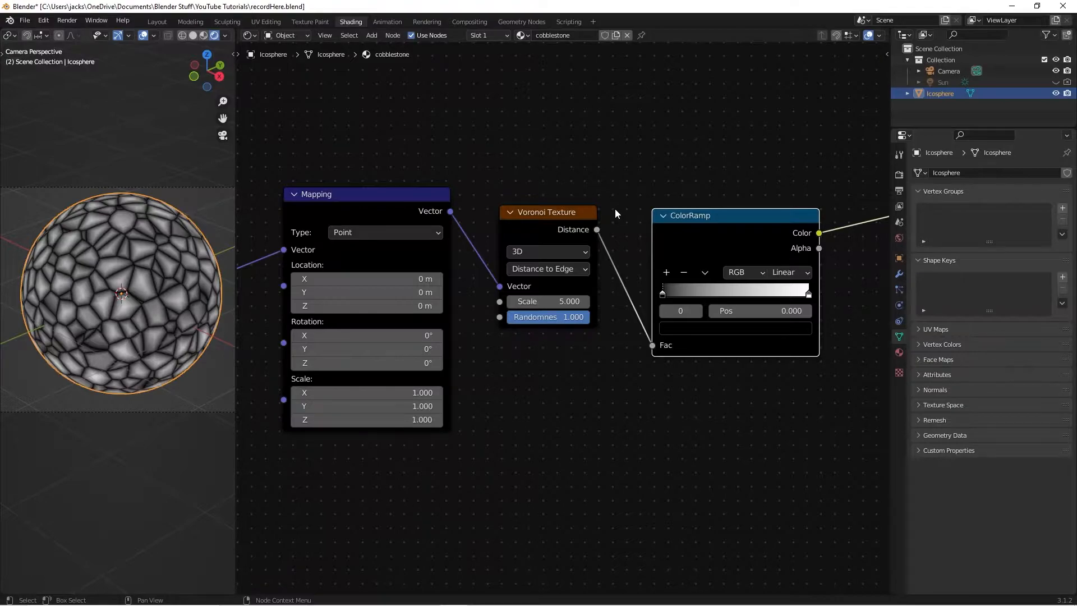
pyautogui.moveTo(736, 189); pyautogui.dragTo(648, 160, button='middle')
pyautogui.scroll(2, 705, 183)
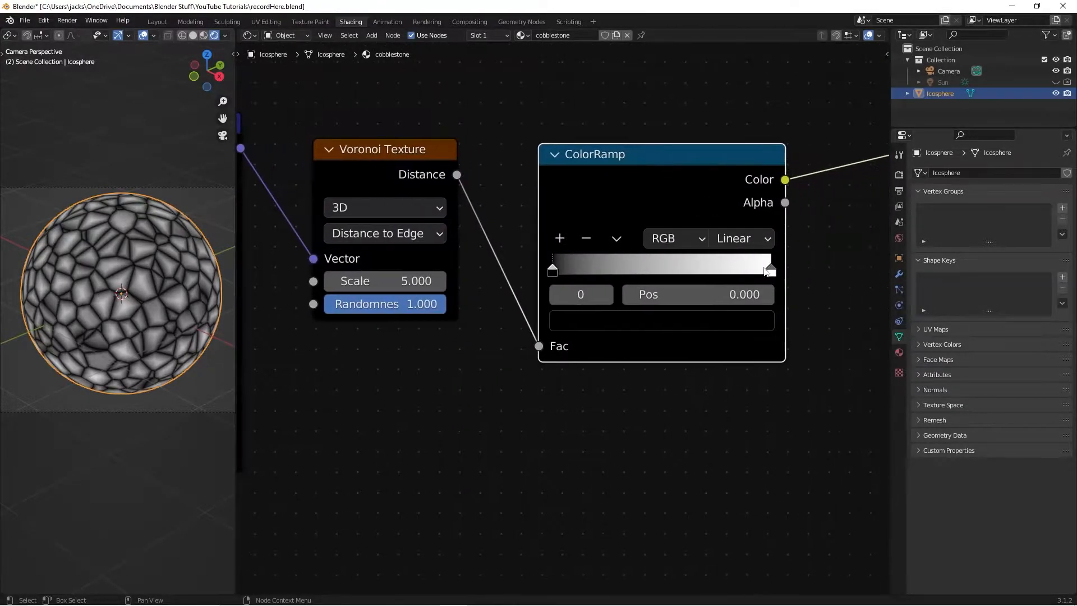
# Set the position of the ColorRamp's white stop to 0.032
pyautogui.click(771, 271)
pyautogui.moveTo(772, 273); pyautogui.dragTo(561, 272)
pyautogui.click(694, 294)
pyautogui.write('0.032')
pyautogui.press('Return')
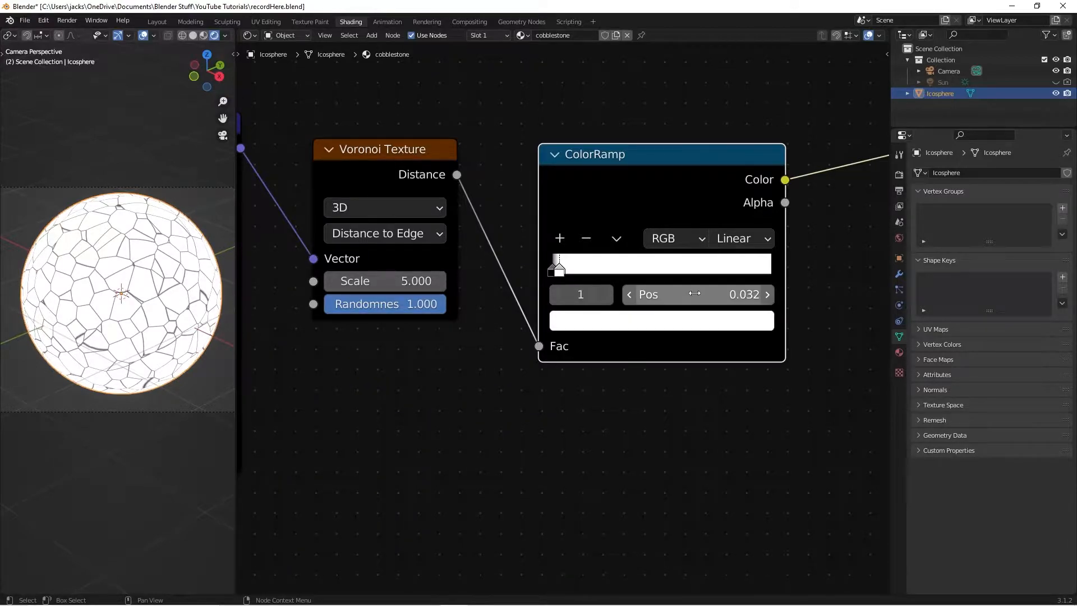
# Move the ColorRamp node closer to the Voronoi Texture, inspect the stone pattern on the sphere up close, and save the file
pyautogui.scroll(-3, 606, 358)
pyautogui.scroll(-1, 646, 317)
pyautogui.moveTo(661, 321); pyautogui.dragTo(629, 314, button='middle')
pyautogui.moveTo(629, 223); pyautogui.dragTo(607, 218)
pyautogui.moveTo(70, 356); pyautogui.dragTo(127, 337, button='middle')
pyautogui.scroll(6, 110, 337)
pyautogui.scroll(-2, 126, 338)
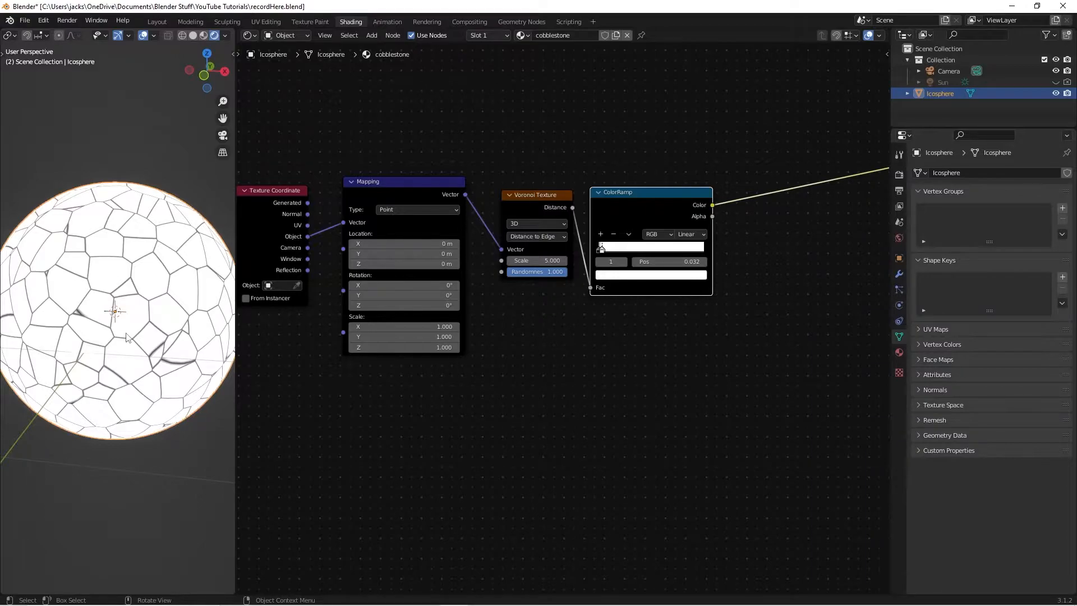
pyautogui.scroll(-1, 669, 343)
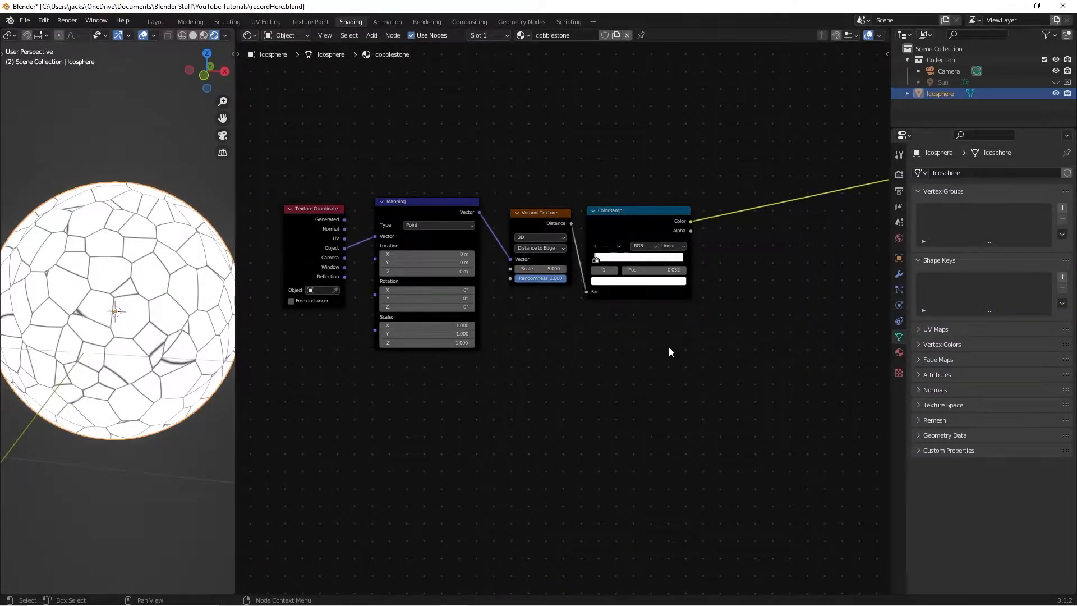
pyautogui.hotkey('ctrl', 's')
# Add a second Voronoi Texture node below the first and set its feature output to Distance to Edge
pyautogui.hotkey('shift', 'a')
pyautogui.click(669, 346)
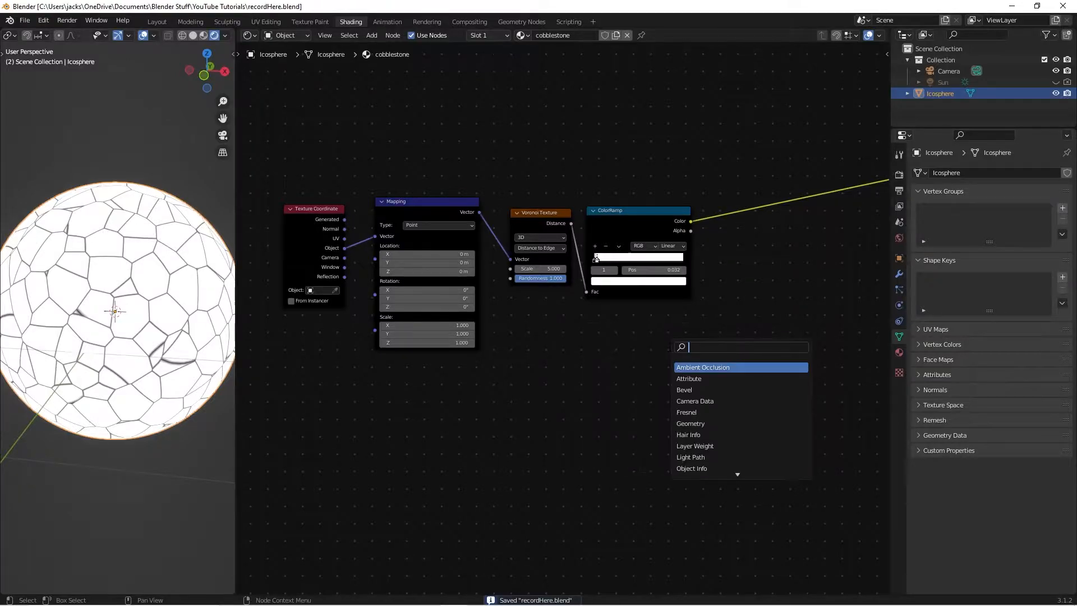
pyautogui.write('vor')
pyautogui.press('Return')
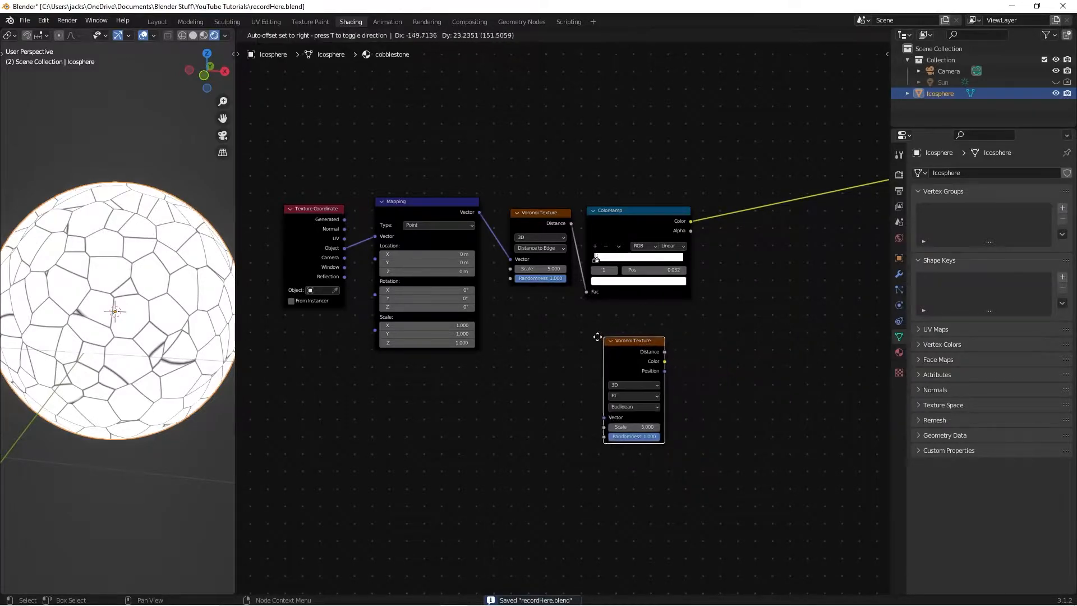
pyautogui.click(512, 319)
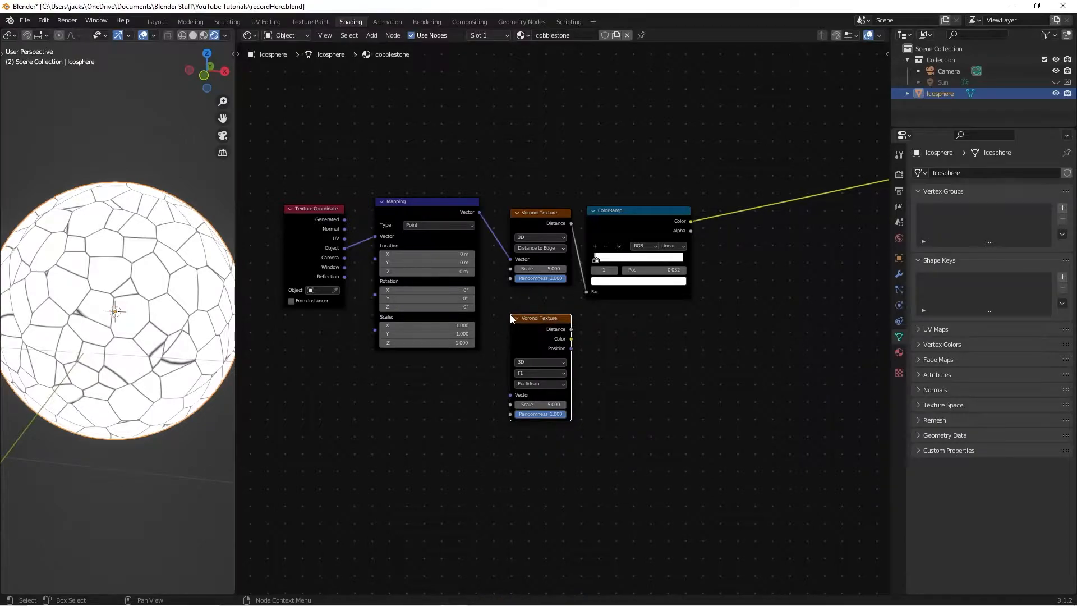
pyautogui.scroll(3, 512, 320)
pyautogui.moveTo(642, 367); pyautogui.dragTo(617, 306, button='middle')
pyautogui.click(524, 352)
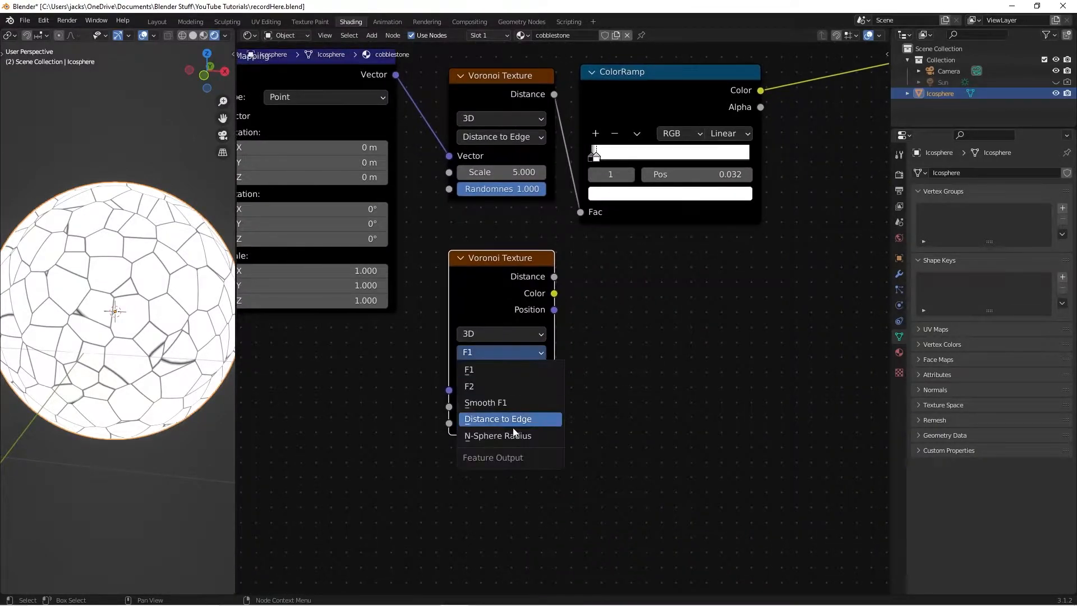
pyautogui.click(514, 425)
# Rearrange the two Voronoi Texture nodes and connect the Mapping node's Vector output to the lower one's Vector input
pyautogui.moveTo(495, 166); pyautogui.dragTo(485, 195)
pyautogui.moveTo(499, 280); pyautogui.dragTo(486, 343)
pyautogui.moveTo(487, 137); pyautogui.dragTo(486, 164)
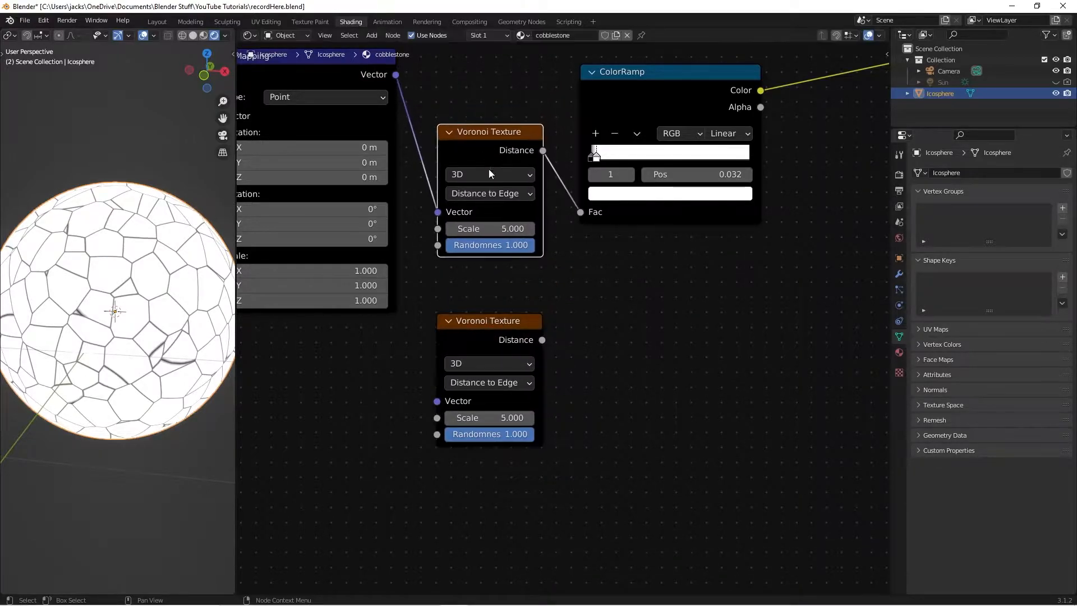
pyautogui.moveTo(488, 321); pyautogui.dragTo(492, 320)
pyautogui.moveTo(395, 75); pyautogui.dragTo(441, 400)
pyautogui.moveTo(482, 326)
pyautogui.mouseDown()
pyautogui.moveTo(497, 314)
pyautogui.moveTo(462, 318)
pyautogui.mouseUp()
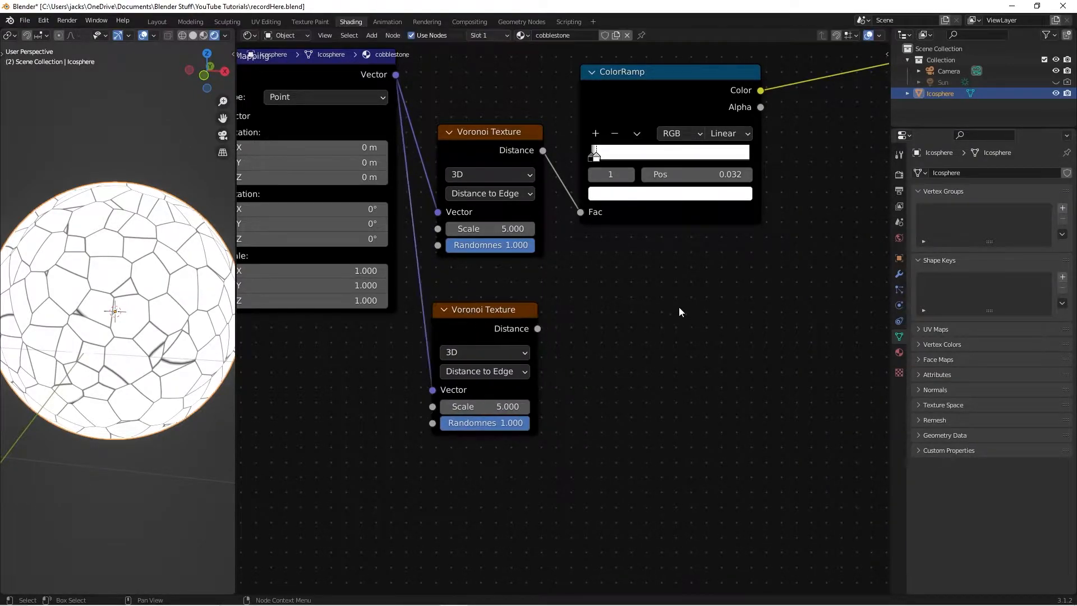
# Add a ColorRamp node beside the lower Voronoi Texture and connect the texture's Distance output to its Fac input
pyautogui.hotkey('shift', 'a')
pyautogui.click(676, 306)
pyautogui.write('color')
pyautogui.press('Return')
pyautogui.click(555, 322)
pyautogui.moveTo(537, 328); pyautogui.dragTo(586, 437)
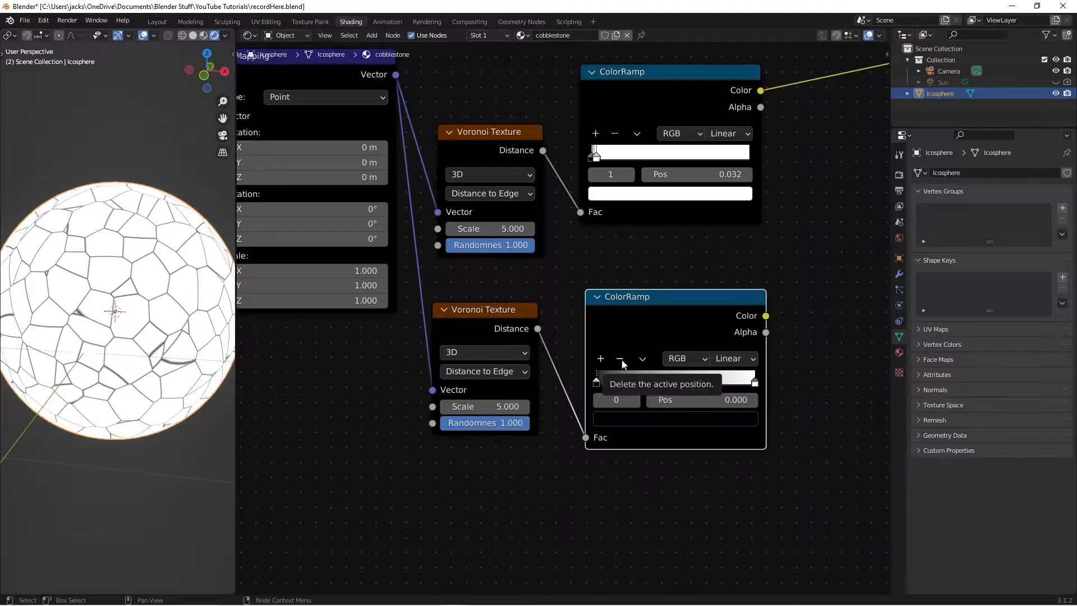
# Set the colour value (V) of the new ColorRamp's black stop to 0.1
pyautogui.click(621, 418)
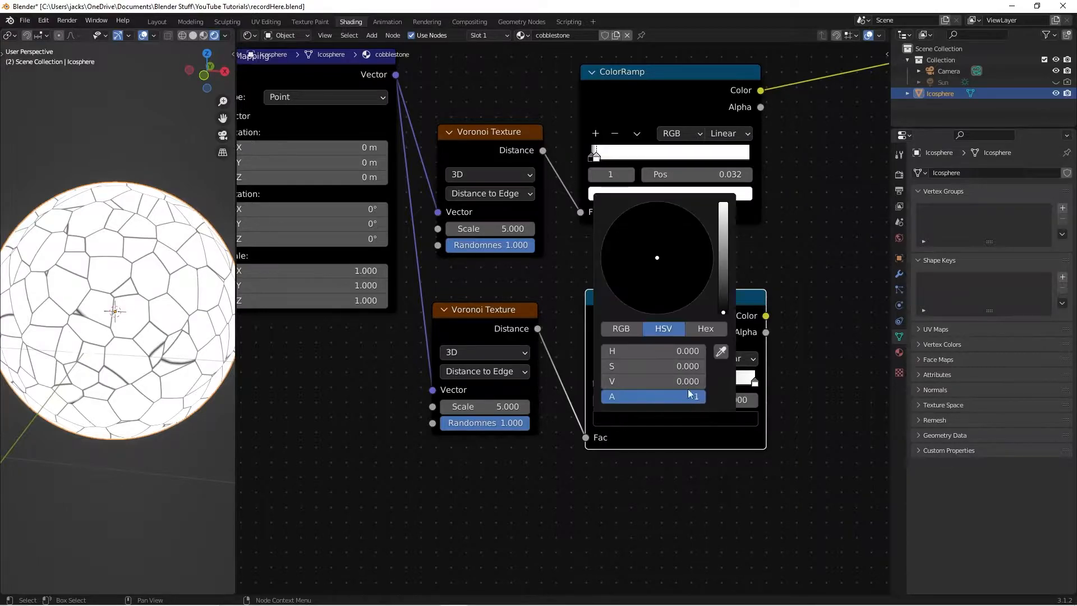
pyautogui.click(686, 382)
pyautogui.write('.1')
pyautogui.press('Return')
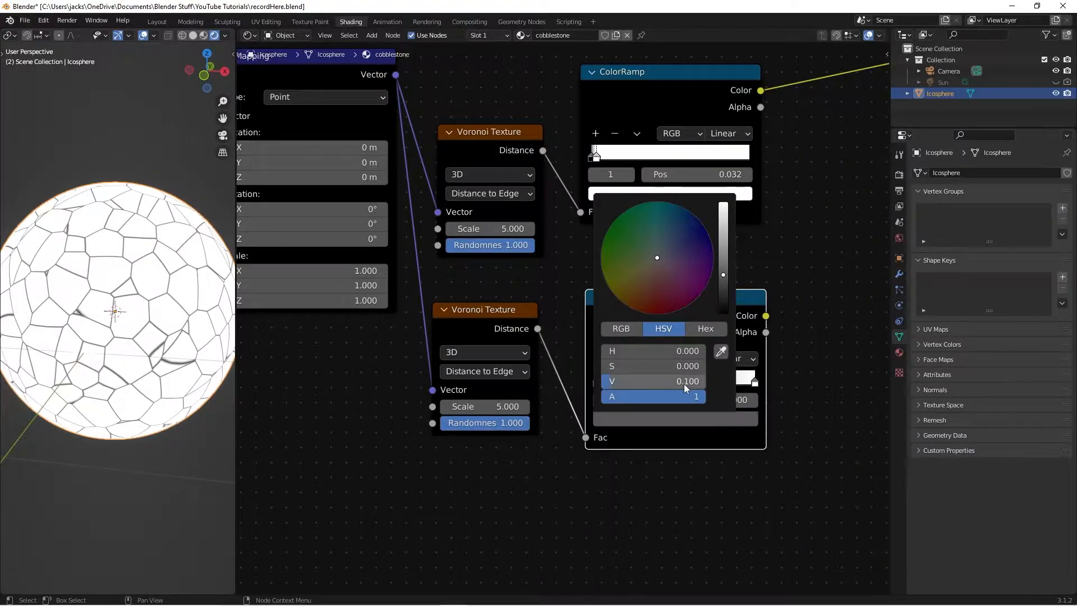
# Set the colour value (V) of the same ColorRamp's white stop to 0.8
pyautogui.click(756, 382)
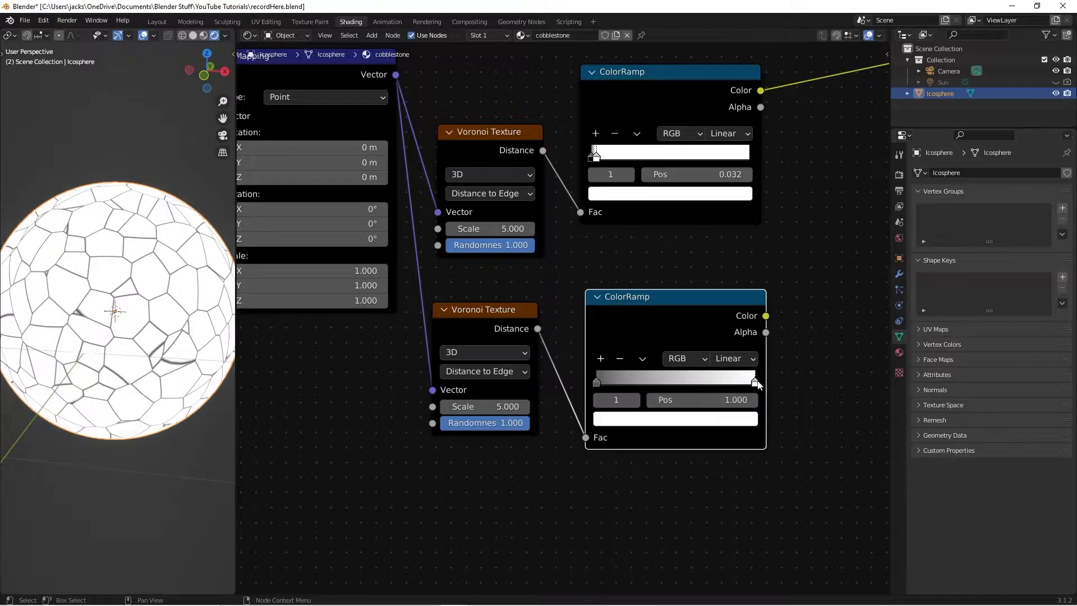
pyautogui.click(735, 420)
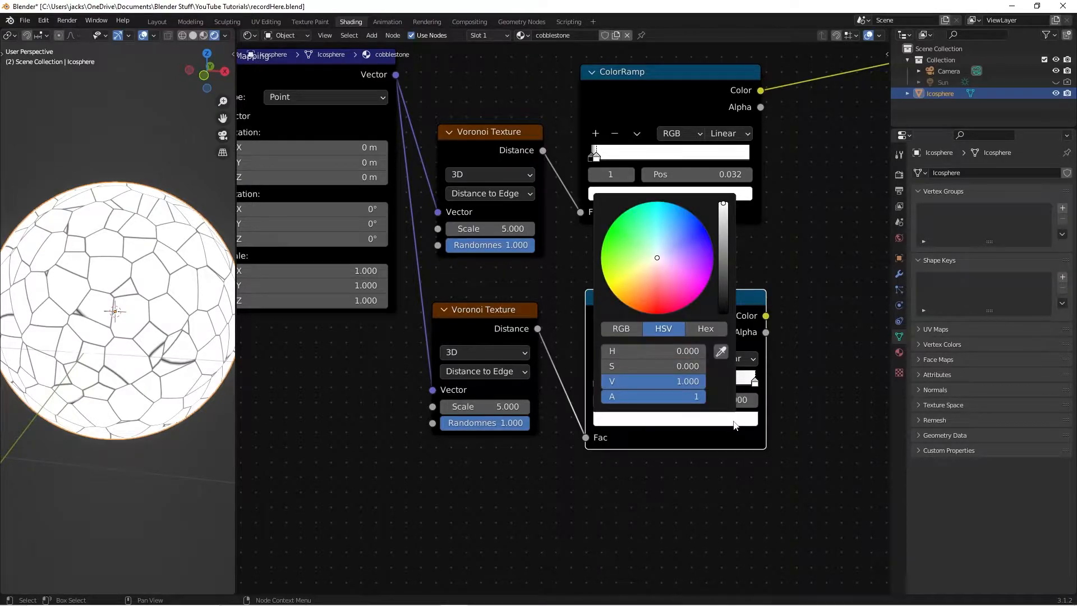
pyautogui.click(694, 381)
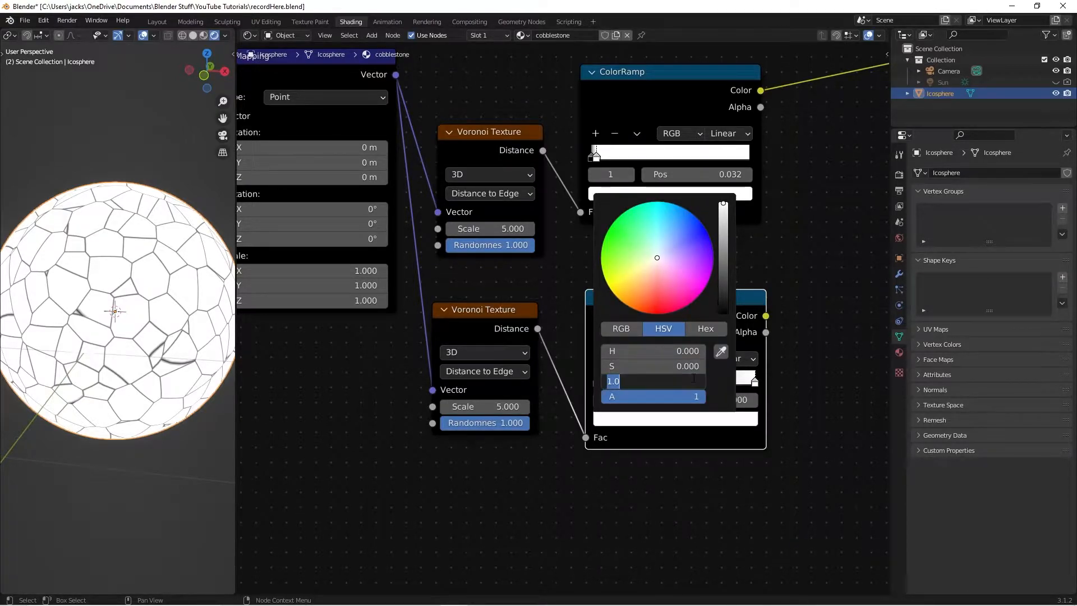
pyautogui.write('.8')
pyautogui.press('Return')
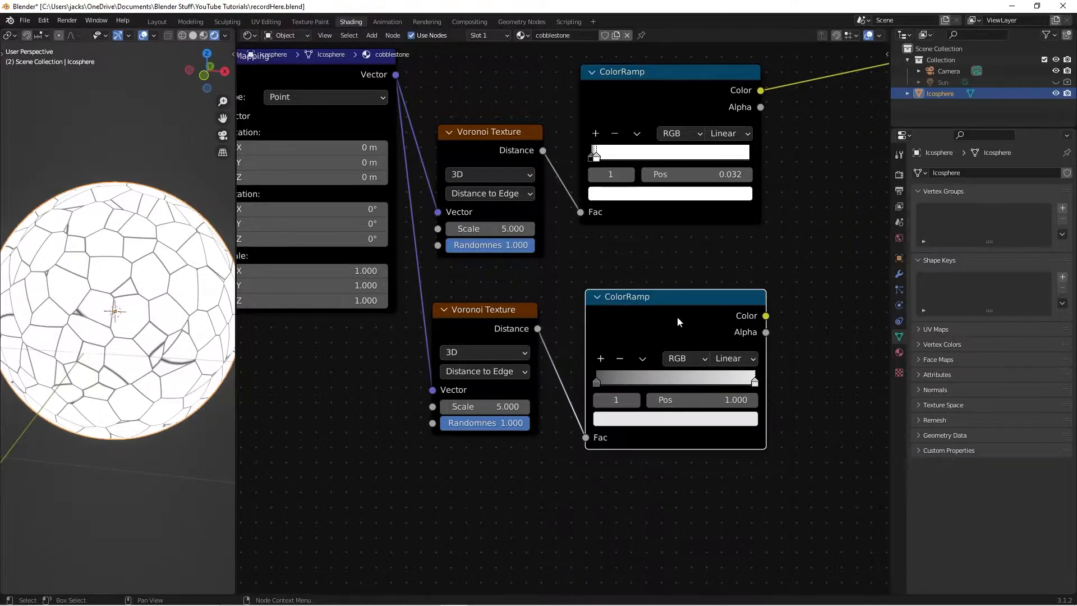
# Preview the lower Voronoi's ColorRamp on the sphere, inspect the shading up close, and save the file
pyautogui.keyDown('ctrl'); pyautogui.keyDown('shift'); pyautogui.click(678, 317); pyautogui.keyUp('shift'); pyautogui.keyUp('ctrl')
pyautogui.scroll(5, 59, 359)
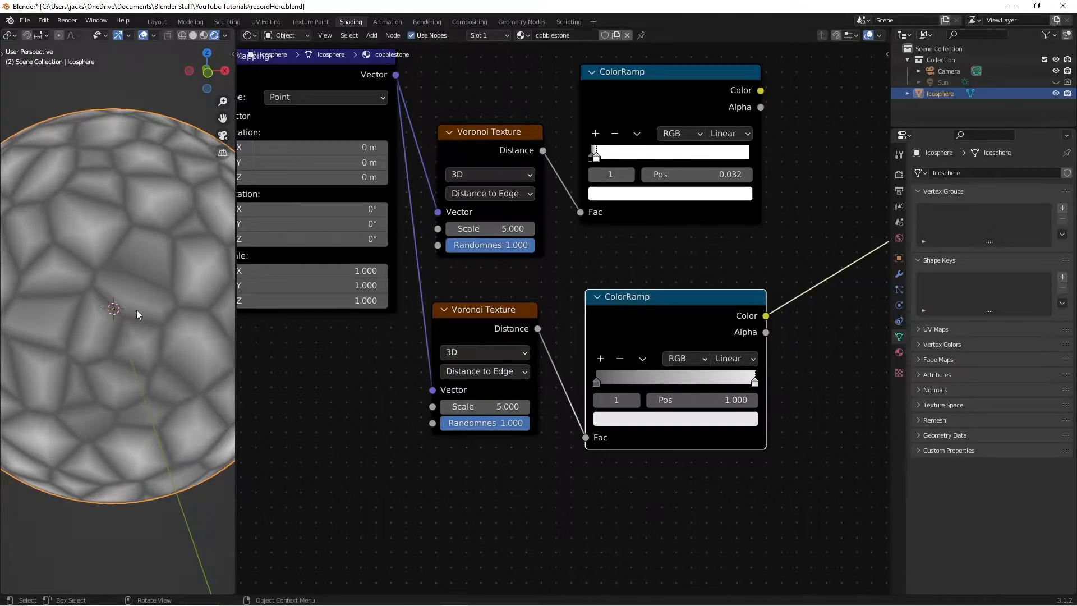
pyautogui.scroll(4, 73, 314)
pyautogui.moveTo(73, 315); pyautogui.dragTo(140, 310, button='middle')
pyautogui.scroll(-6, 134, 319)
pyautogui.scroll(-2, 141, 309)
pyautogui.hotkey('ctrl', 's')
pyautogui.moveTo(617, 394); pyautogui.dragTo(604, 298, button='middle')
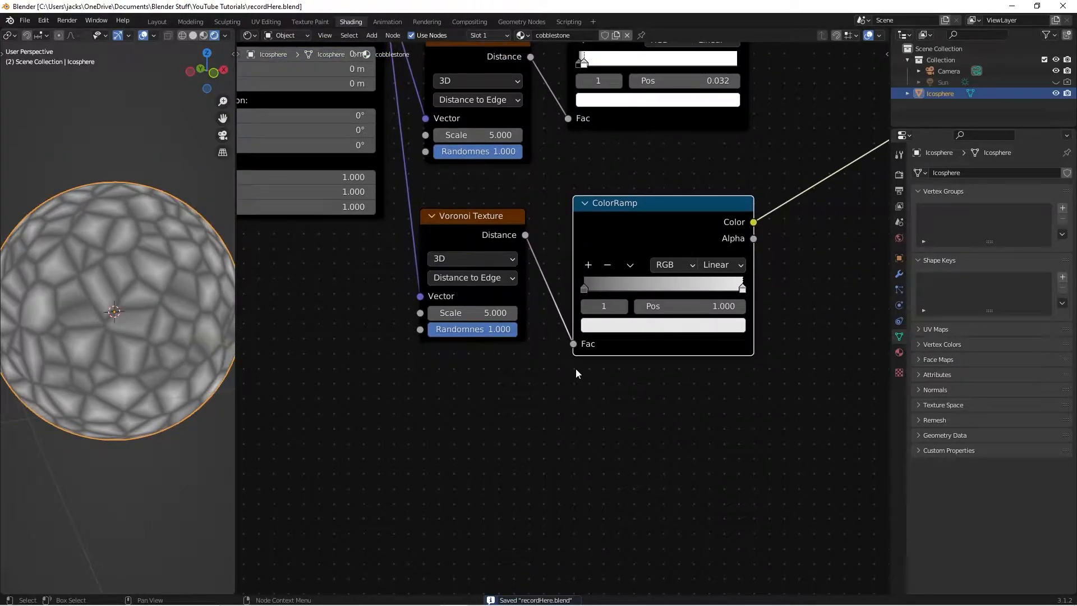
pyautogui.hotkey('shift', 'a')
pyautogui.click(576, 368)
pyautogui.write('n')
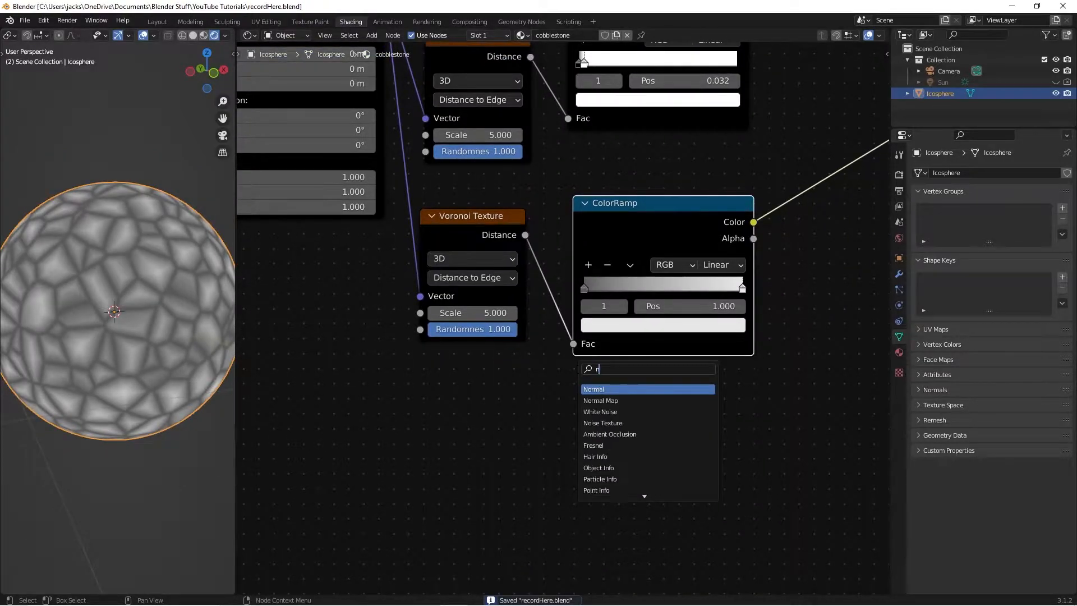
pyautogui.click(600, 411)
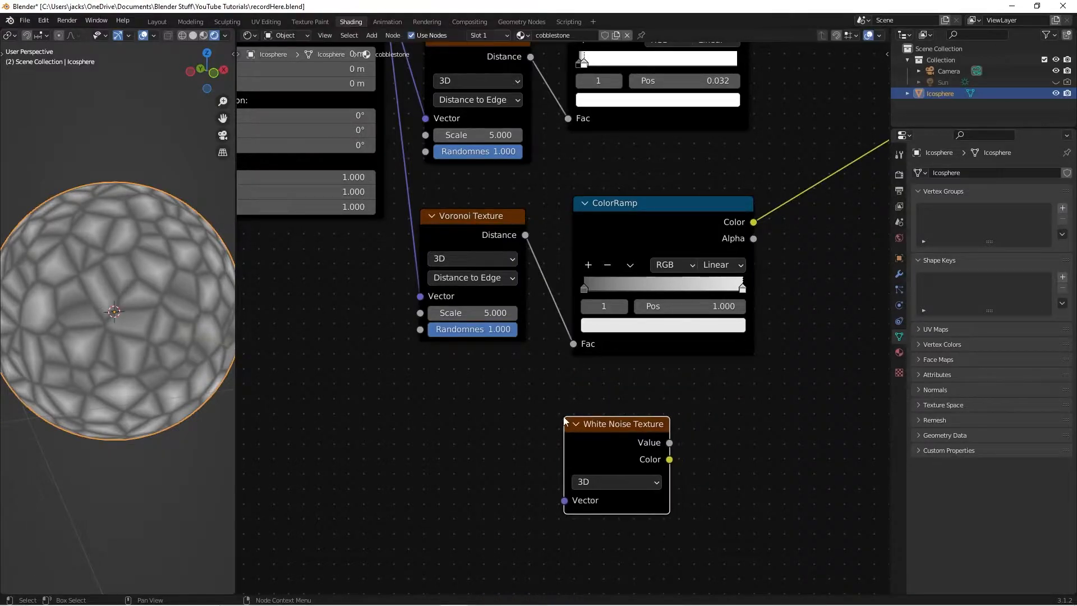
pyautogui.press('x')
# Add a Noise Texture node directly below the second Voronoi Texture
pyautogui.hotkey('shift', 'a')
pyautogui.click(563, 416)
pyautogui.write('noise')
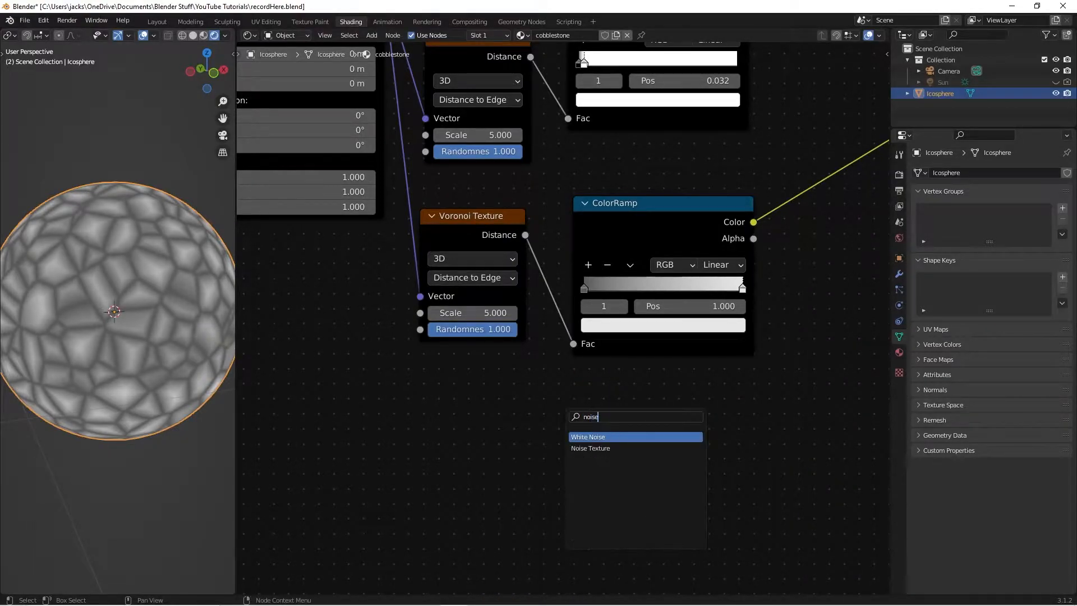
pyautogui.click(590, 448)
pyautogui.click(417, 373)
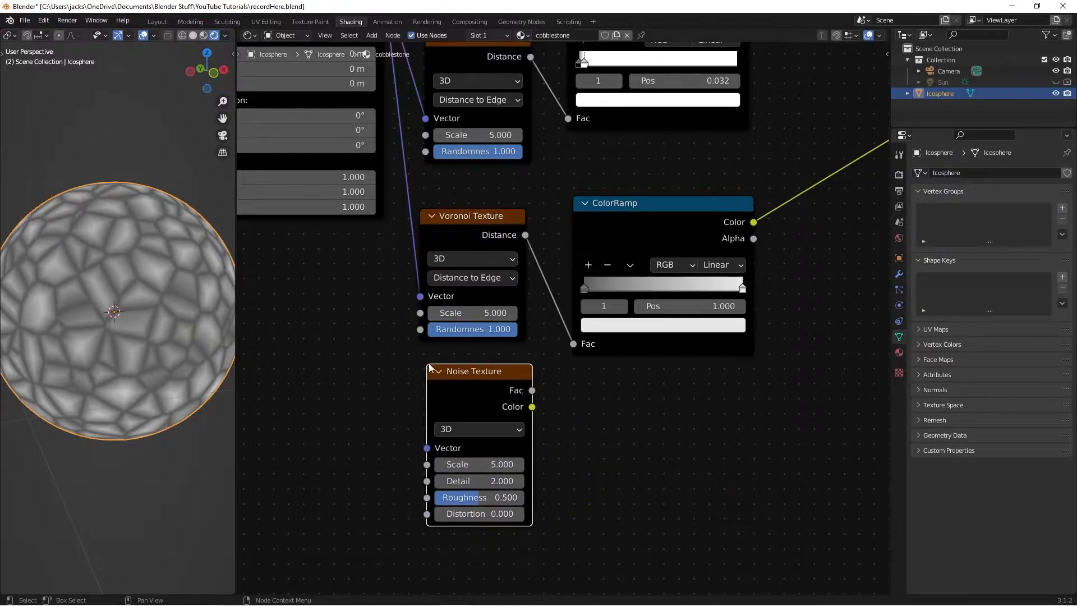
# Move the Texture Coordinate and Mapping nodes farther from the textures and connect Mapping's Vector output to the Noise Texture's Vector input
pyautogui.scroll(-5, 447, 255)
pyautogui.moveTo(423, 229); pyautogui.dragTo(449, 328)
pyautogui.press('g')
pyautogui.click(356, 283)
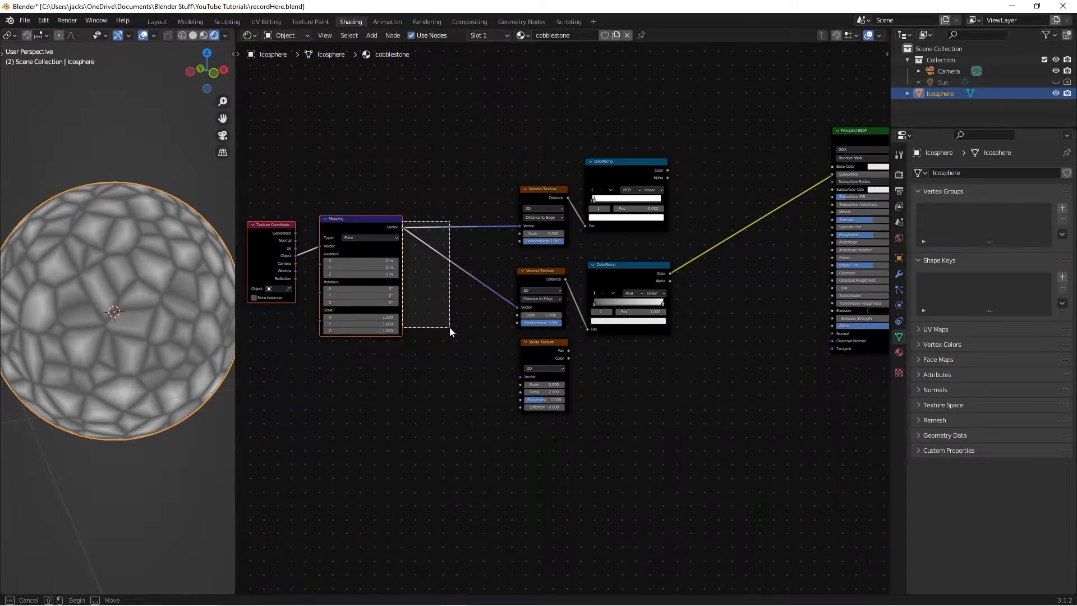
pyautogui.moveTo(403, 226); pyautogui.dragTo(517, 376)
# Set the Noise Texture's scale to 5.2
pyautogui.scroll(2, 635, 368)
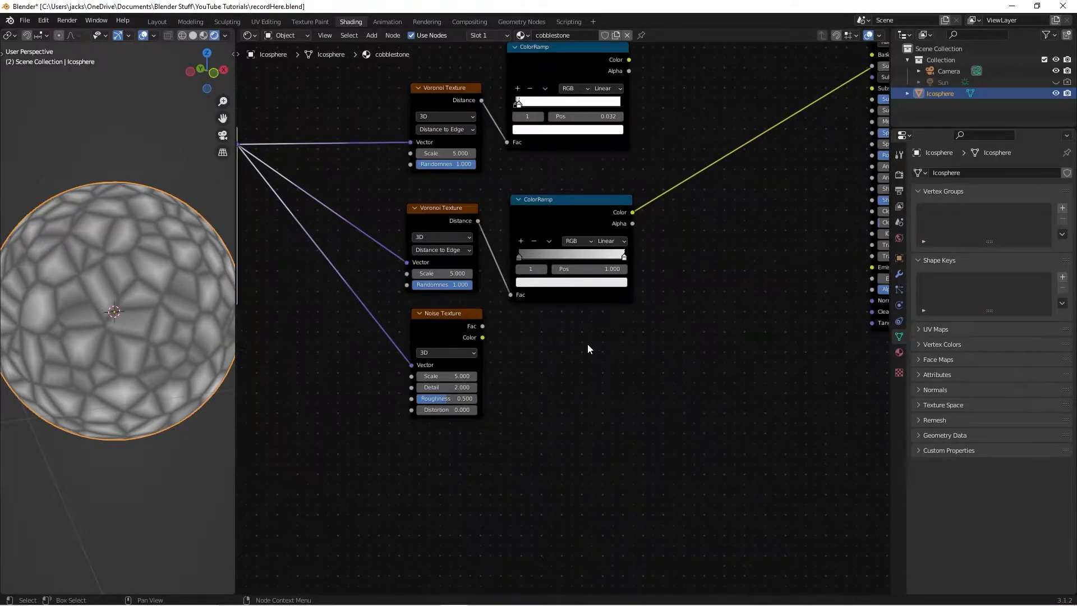
pyautogui.doubleClick(464, 376)
pyautogui.press('Return')
pyautogui.moveTo(465, 376); pyautogui.dragTo(857, 479, button='middle')
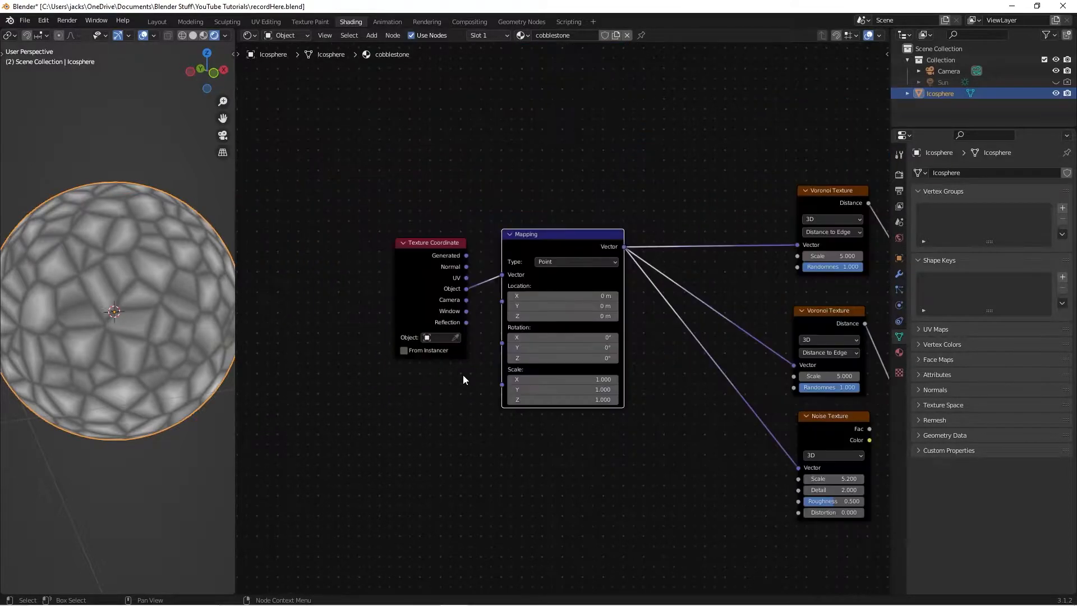
# Set the Noise Texture's detail to 16 and its roughness to 0.6
pyautogui.moveTo(637, 388); pyautogui.dragTo(247, 226, button='middle')
pyautogui.scroll(5, 333, 257)
pyautogui.moveTo(436, 307); pyautogui.dragTo(483, 383, button='middle')
pyautogui.doubleClick(514, 416)
pyautogui.write('16')
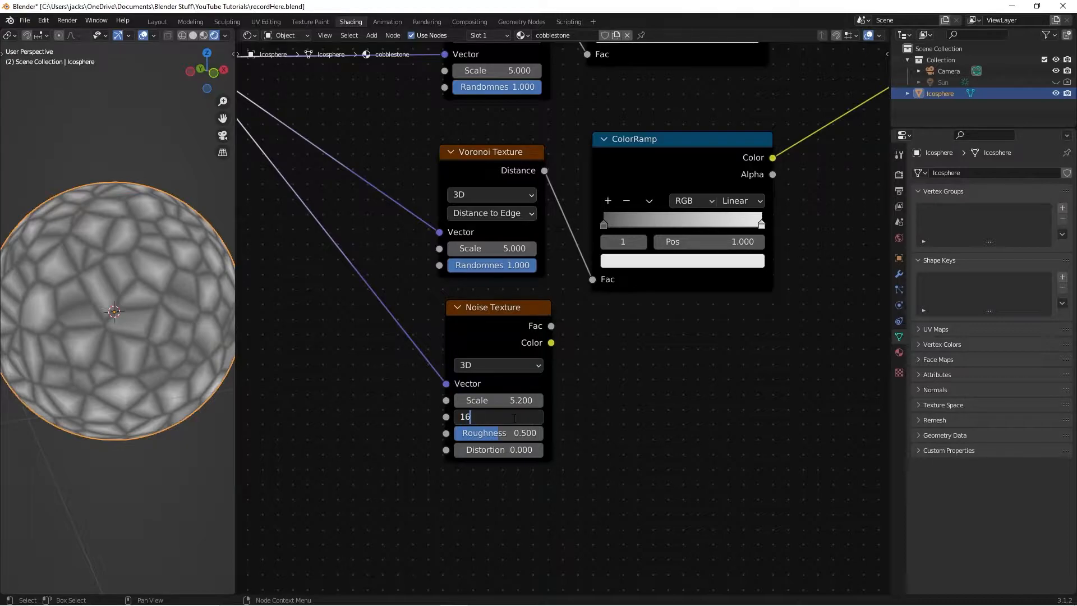
pyautogui.press('Return')
pyautogui.doubleClick(515, 432)
pyautogui.write('0.6')
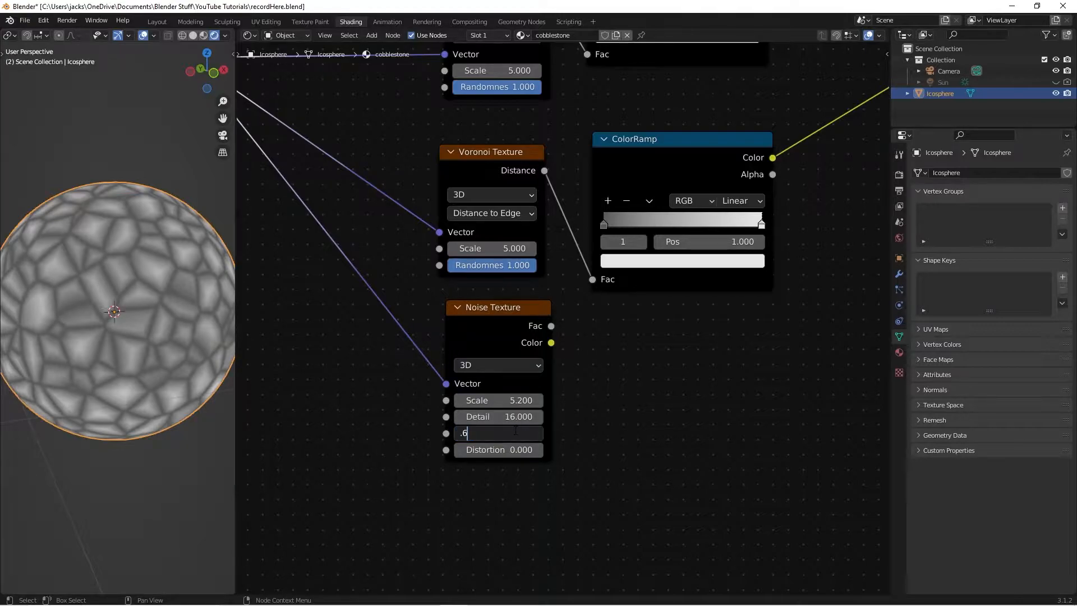
pyautogui.press('Return')
# Preview the Noise Texture on the sphere and add a ColorRamp node driven by its Fac output
pyautogui.moveTo(651, 440); pyautogui.dragTo(533, 432, button='middle')
pyautogui.keyDown('ctrl'); pyautogui.keyDown('shift'); pyautogui.click(407, 335); pyautogui.keyUp('shift'); pyautogui.keyUp('ctrl')
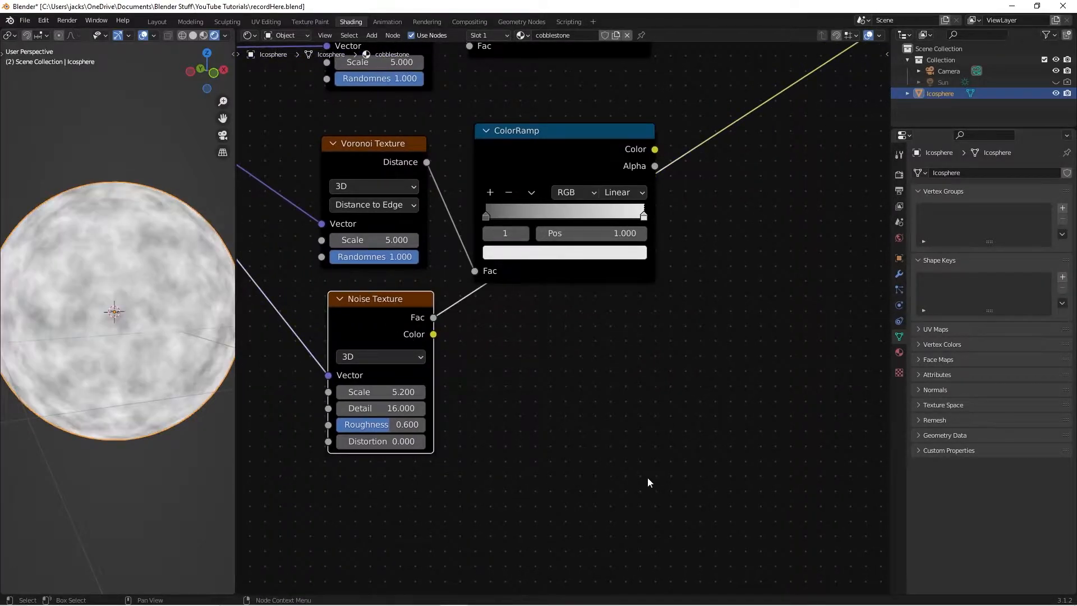
pyautogui.hotkey('shift', 'a')
pyautogui.click(619, 415)
pyautogui.write('color')
pyautogui.press('Return')
pyautogui.click(487, 300)
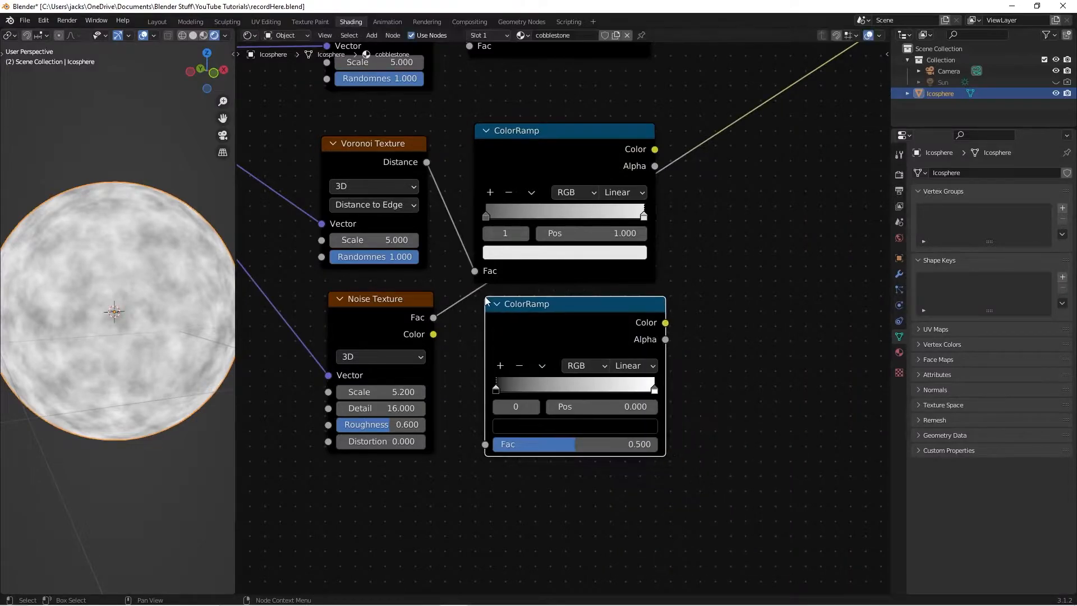
pyautogui.moveTo(433, 317); pyautogui.dragTo(485, 444)
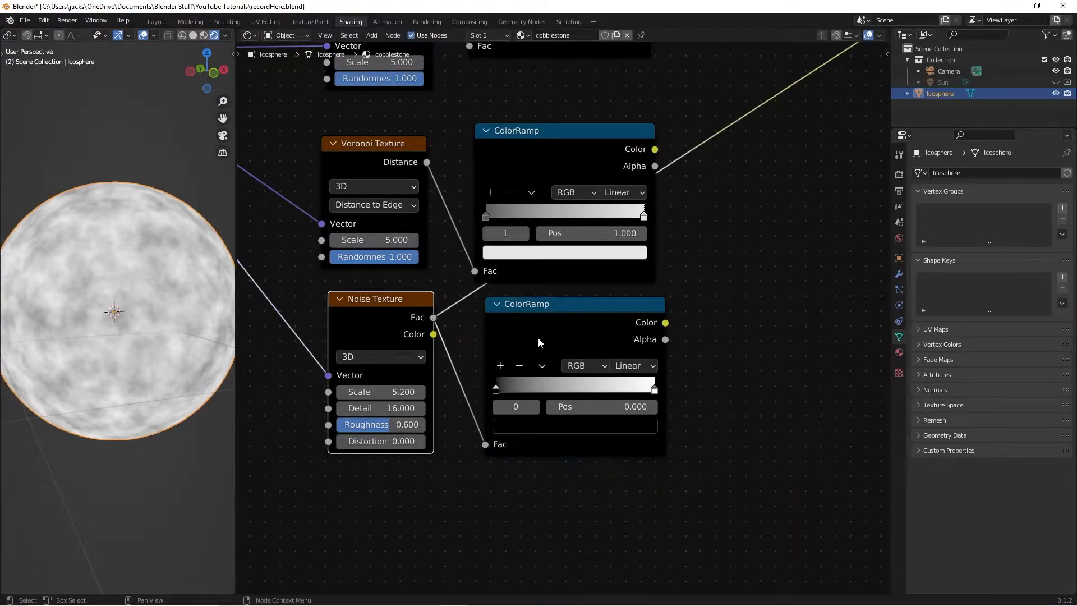
# Align and preview the noise ColorRamp, and move its black stop to position 0.395
pyautogui.moveTo(537, 338); pyautogui.dragTo(531, 331)
pyautogui.keyDown('ctrl'); pyautogui.keyDown('shift'); pyautogui.click(531, 332); pyautogui.keyUp('shift'); pyautogui.keyUp('ctrl')
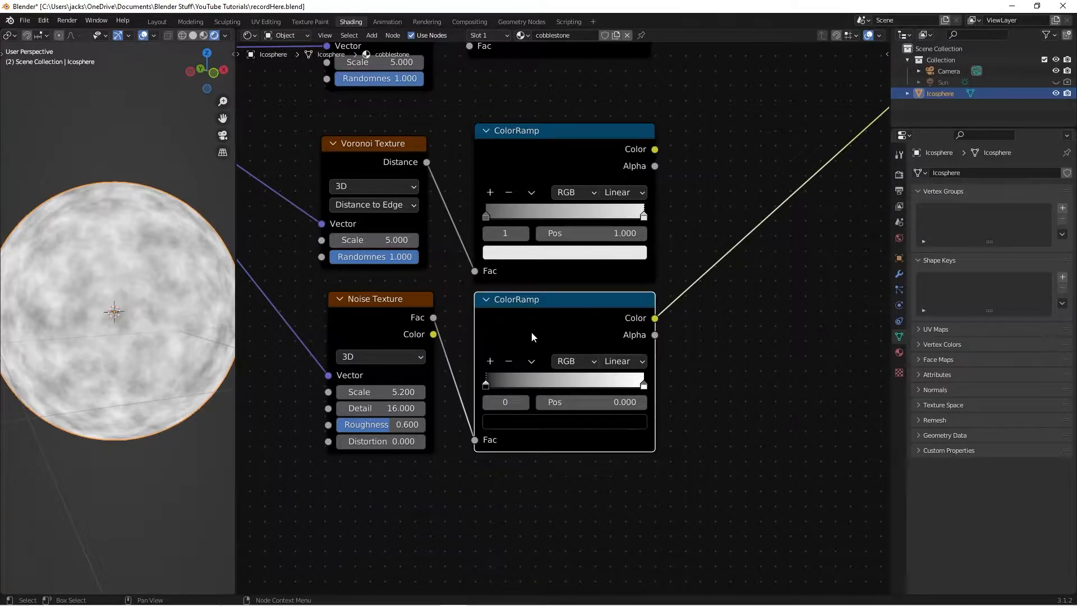
pyautogui.moveTo(486, 386); pyautogui.dragTo(551, 395)
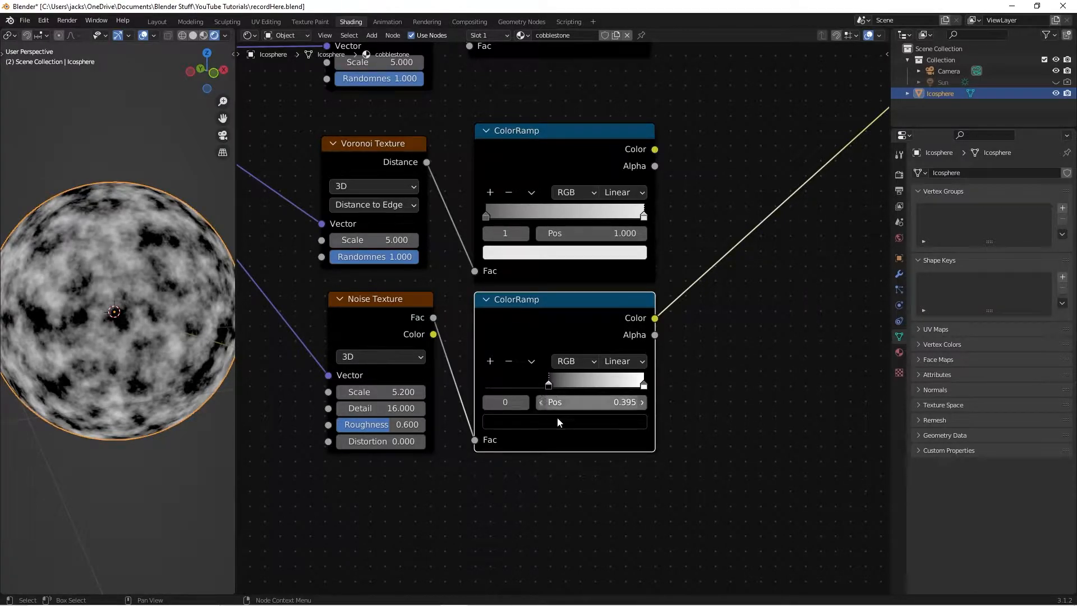
pyautogui.scroll(2, 140, 362)
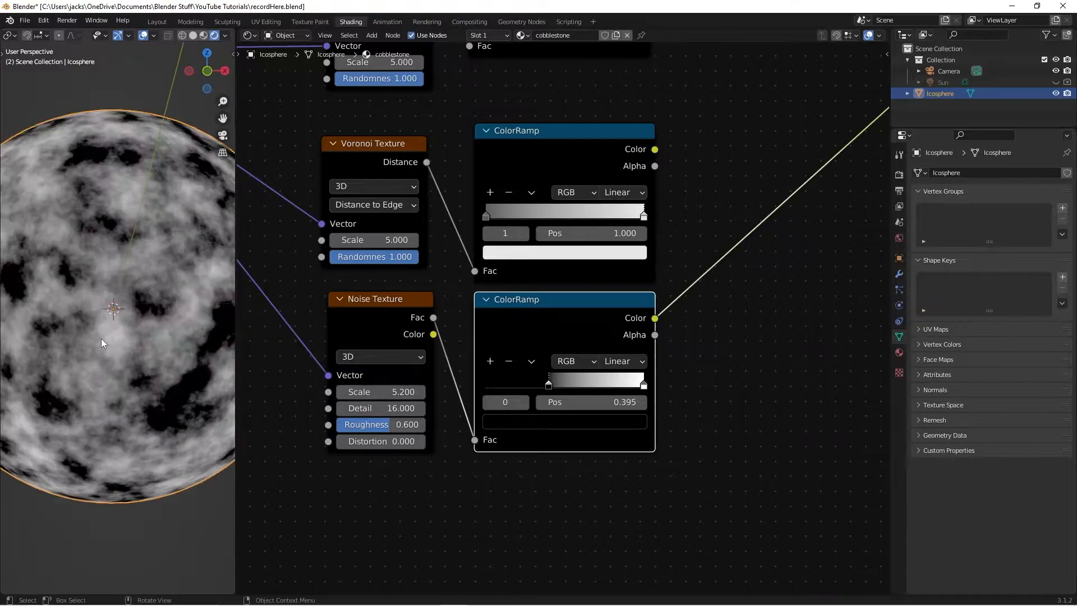
pyautogui.moveTo(102, 342); pyautogui.dragTo(102, 348, button='middle')
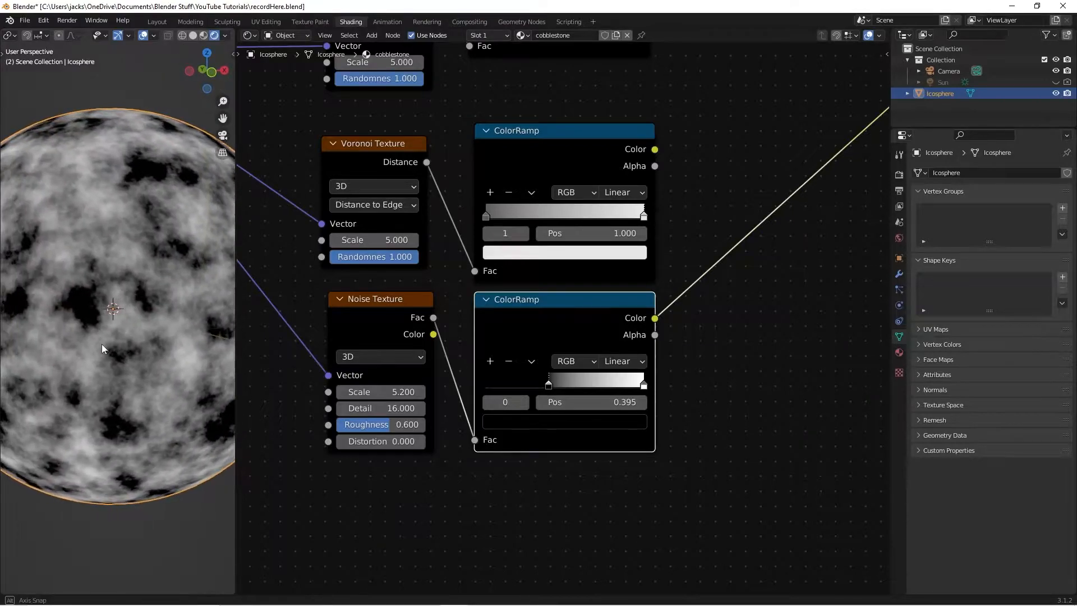
# Set the colour value (V) of the noise ColorRamp's black stop to 0.5 and check the softened noise on the sphere
pyautogui.click(565, 423)
pyautogui.click(565, 384)
pyautogui.write('.5')
pyautogui.press('Return')
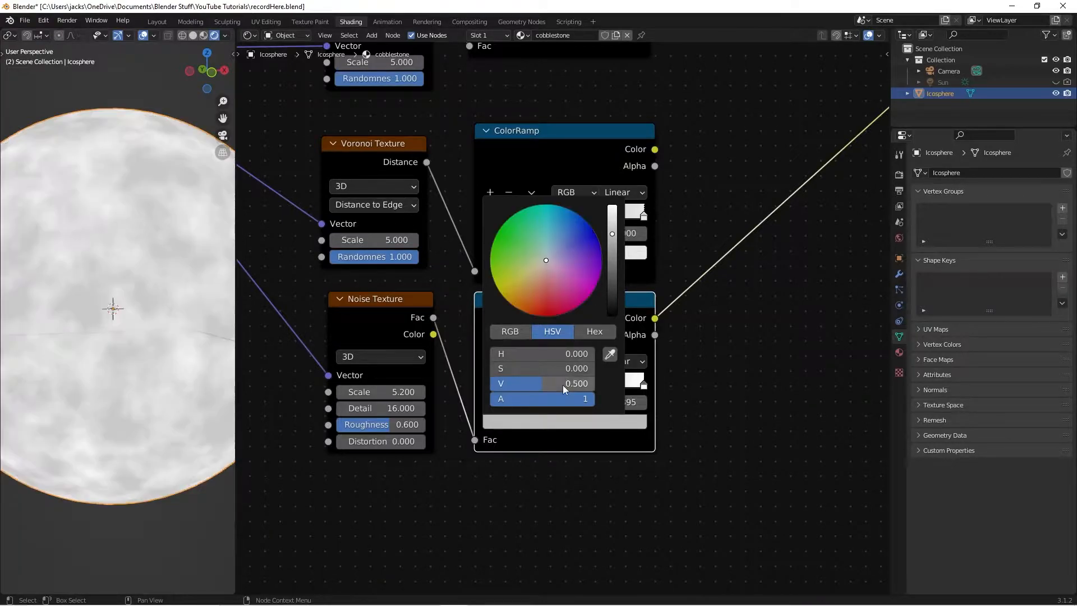
pyautogui.moveTo(150, 333); pyautogui.dragTo(112, 348, button='middle')
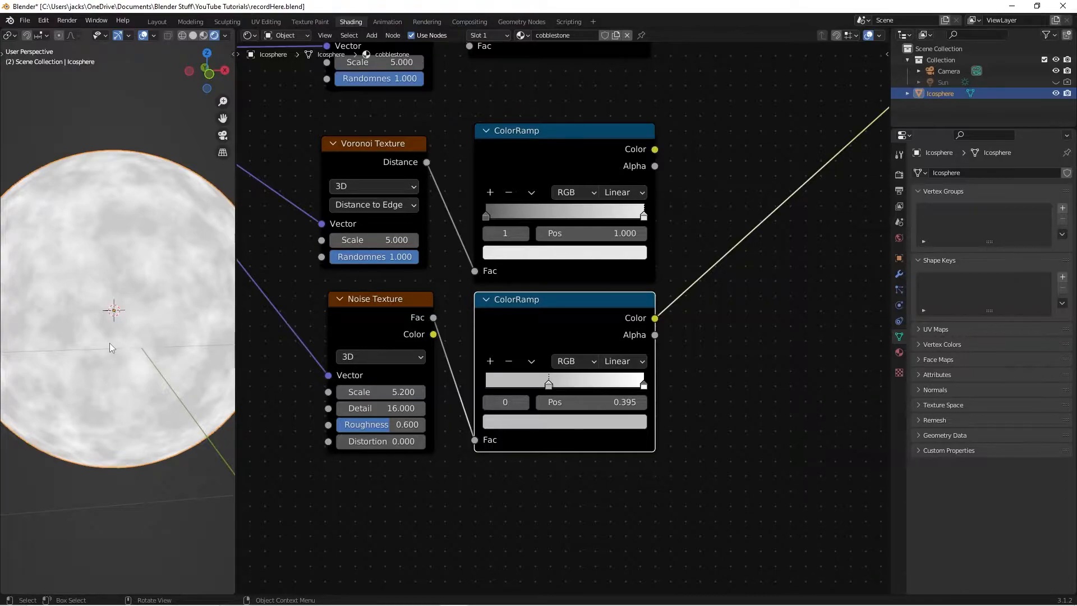
# Add a Mix node, feed the noise ColorRamp's Color into its Color2 input, and preview the Mix on the sphere
pyautogui.scroll(-2, 604, 337)
pyautogui.hotkey('shift', 'a')
pyautogui.click(604, 339)
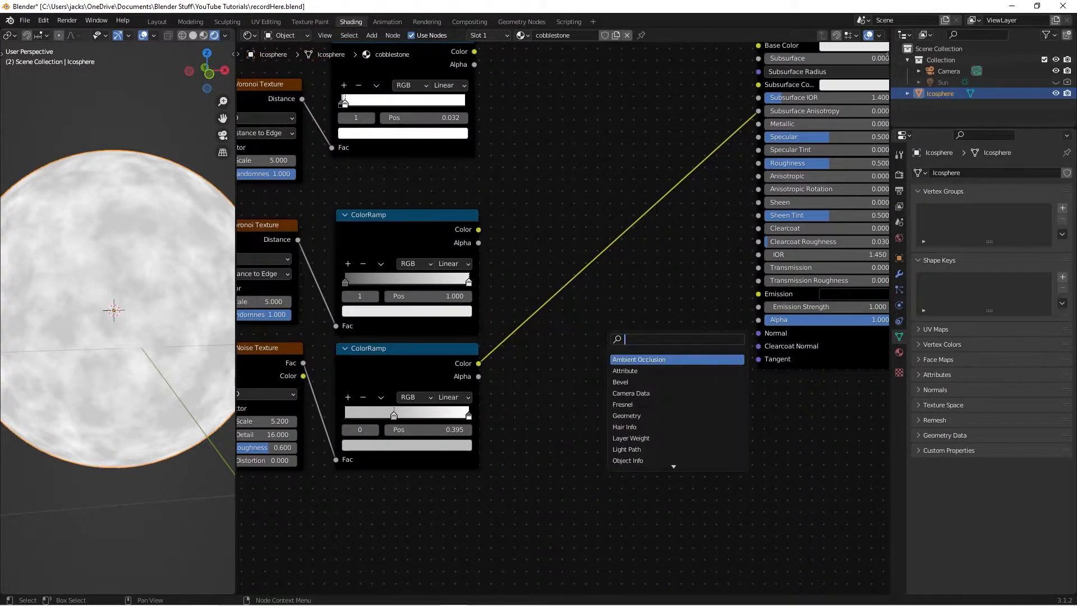
pyautogui.write('mix')
pyautogui.press('Return')
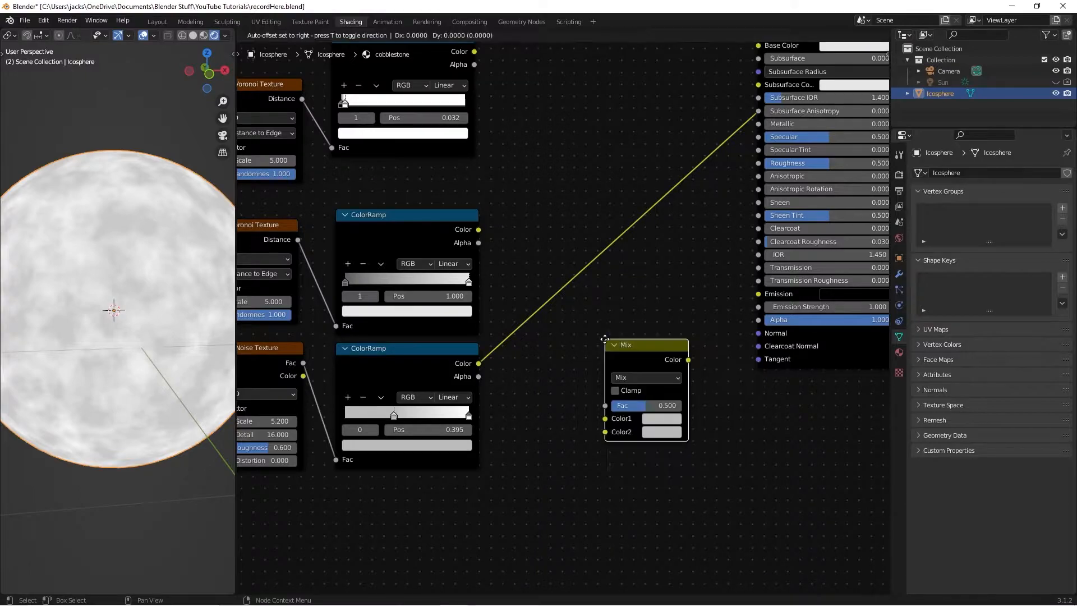
pyautogui.click(569, 316)
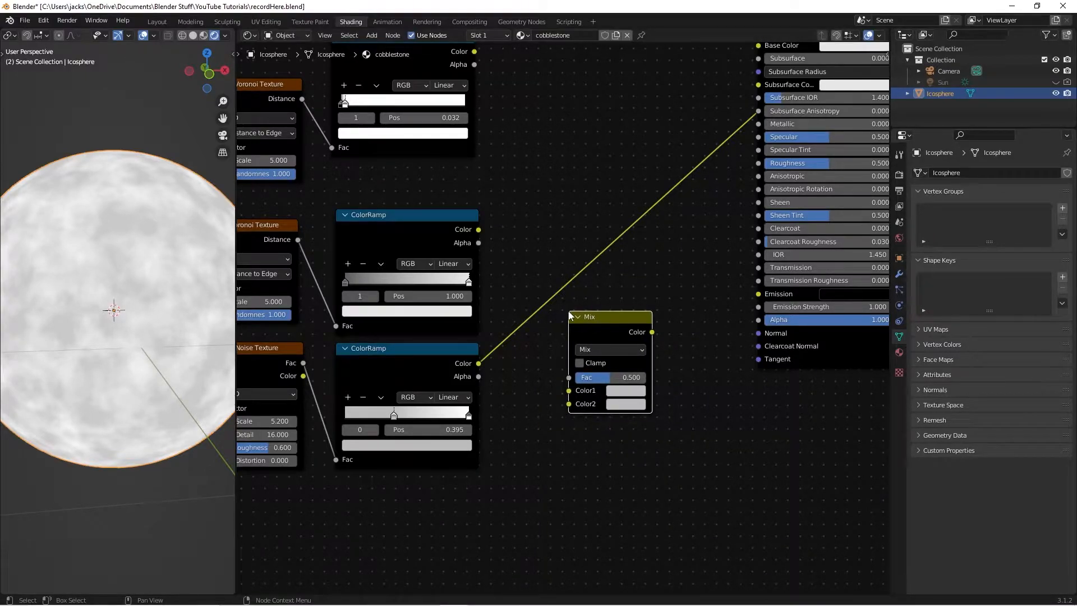
pyautogui.moveTo(479, 364); pyautogui.dragTo(570, 405)
pyautogui.keyDown('ctrl'); pyautogui.keyDown('shift'); pyautogui.click(609, 333); pyautogui.keyUp('shift'); pyautogui.keyUp('ctrl')
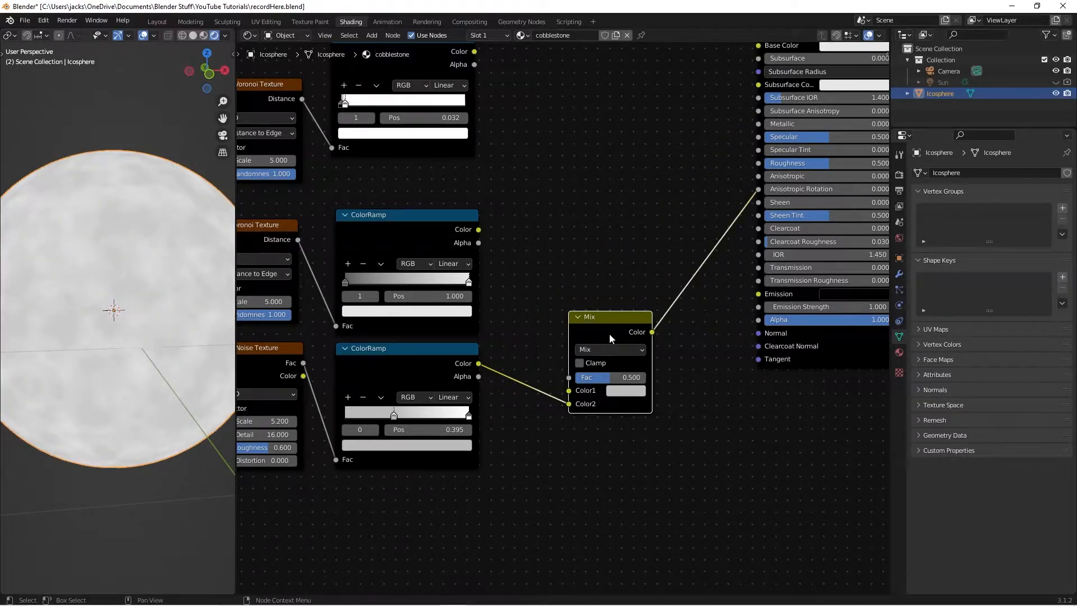
# Connect the lower Voronoi ColorRamp's Color to the Mix node's Fac and place the Mix node beside the two lower ramps
pyautogui.moveTo(609, 333); pyautogui.dragTo(584, 223)
pyautogui.moveTo(480, 228); pyautogui.dragTo(543, 281)
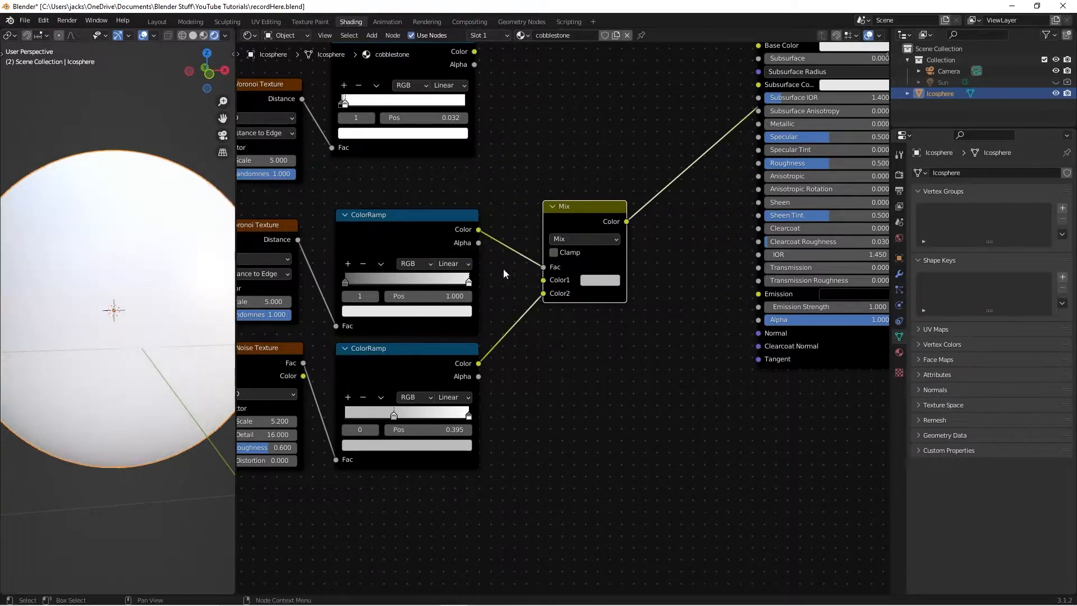
pyautogui.moveTo(583, 208); pyautogui.dragTo(581, 280)
pyautogui.moveTo(584, 281); pyautogui.dragTo(657, 246, button='middle')
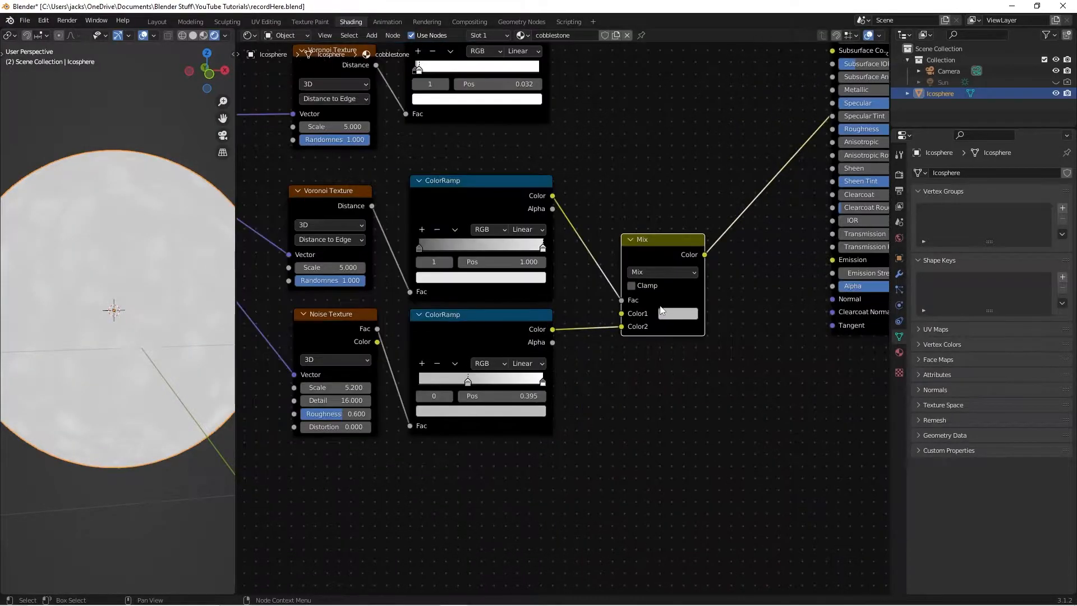
# Set the Mix node's Color1 to black (V 0) and check the stones up close on the sphere
pyautogui.click(678, 313)
pyautogui.moveTo(763, 169); pyautogui.dragTo(762, 229)
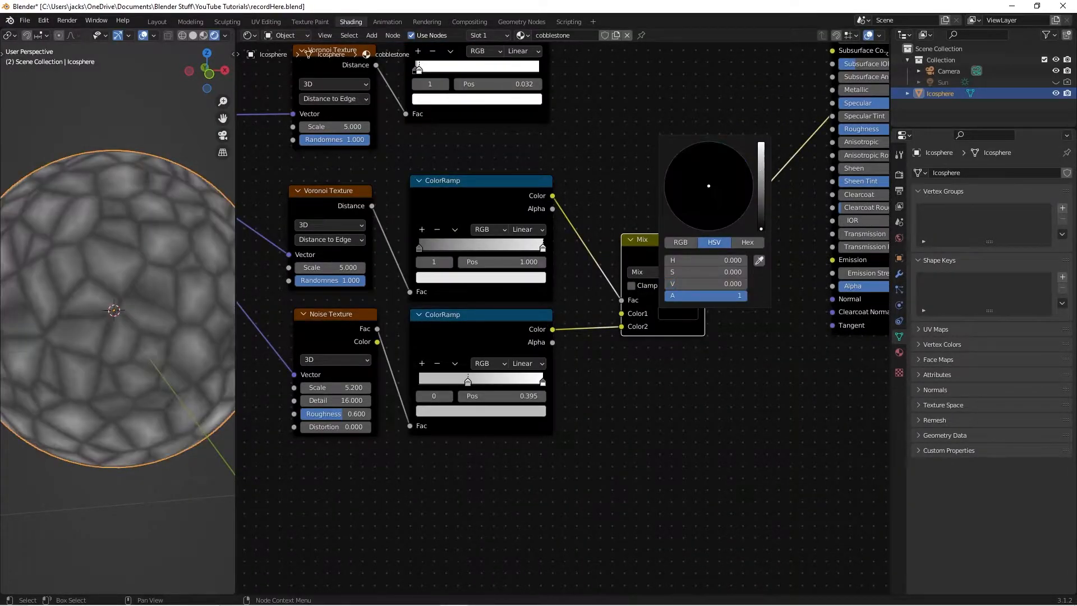
pyautogui.scroll(3, 102, 312)
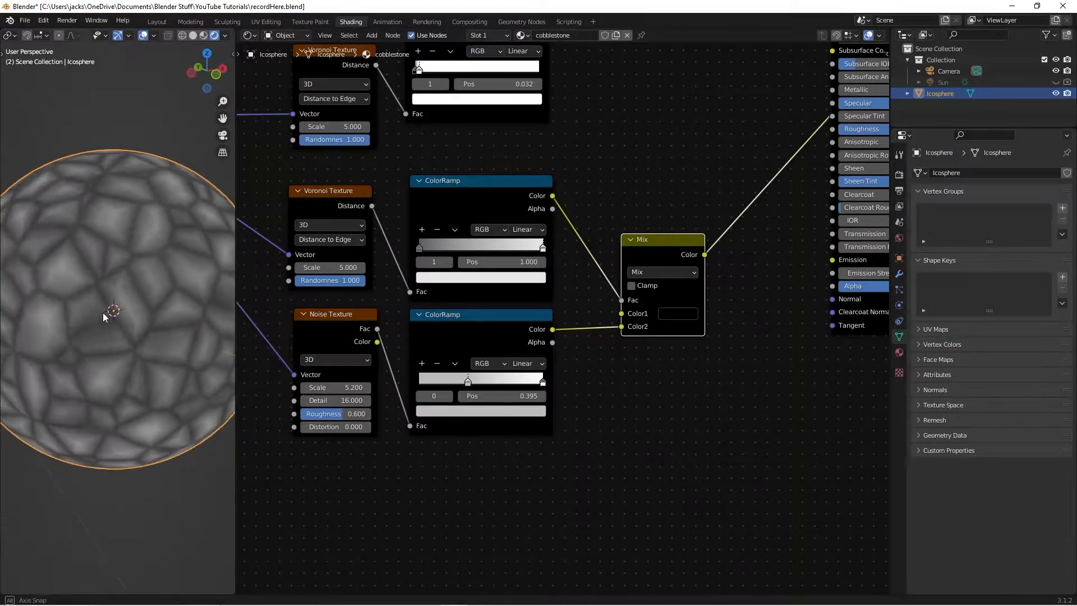
pyautogui.moveTo(110, 316); pyautogui.dragTo(134, 305, button='middle')
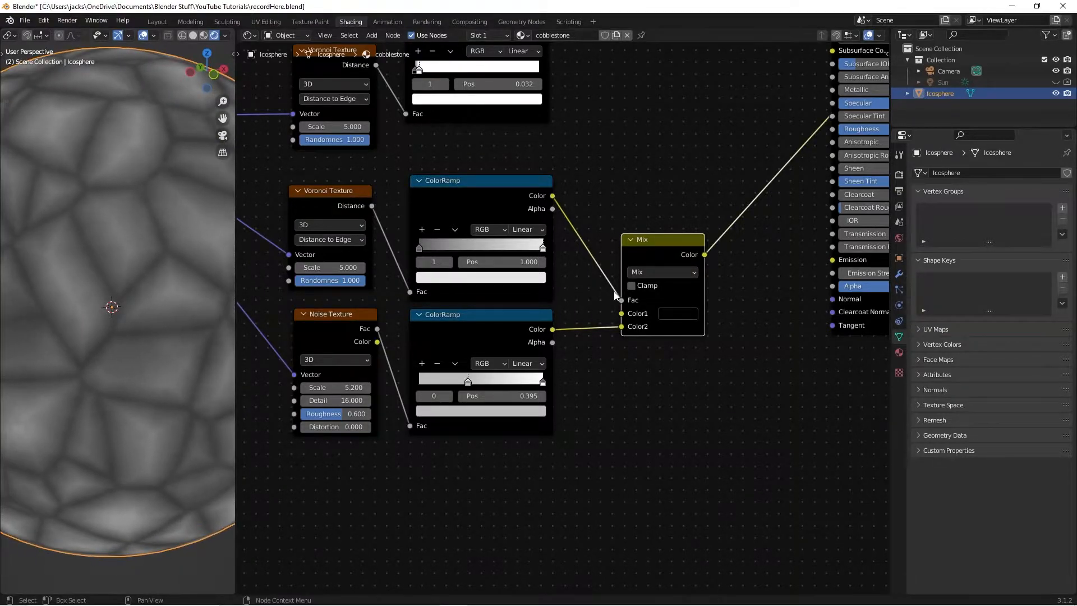
# Compare the lower Voronoi ColorRamp, the noise ColorRamp and their Mix by previewing each one on the sphere
pyautogui.scroll(-1, 559, 288)
pyautogui.keyDown('ctrl'); pyautogui.keyDown('shift'); pyautogui.click(521, 215); pyautogui.keyUp('shift'); pyautogui.keyUp('ctrl')
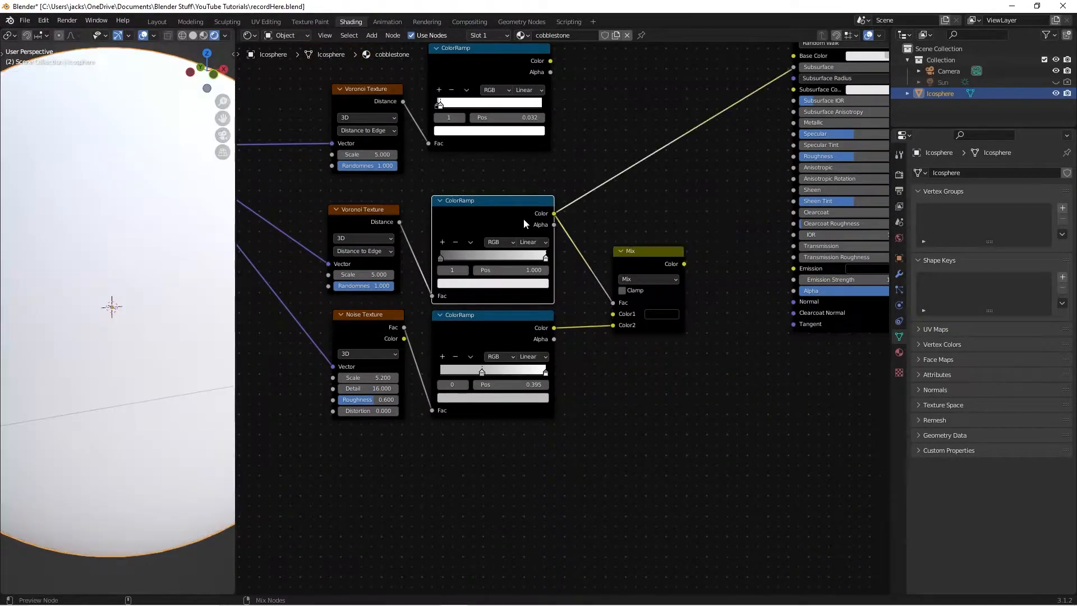
pyautogui.keyDown('ctrl'); pyautogui.keyDown('shift'); pyautogui.click(521, 331); pyautogui.keyUp('shift'); pyautogui.keyUp('ctrl')
pyautogui.moveTo(208, 335); pyautogui.dragTo(185, 334, button='middle')
pyautogui.scroll(-3, 156, 339)
pyautogui.keyDown('ctrl'); pyautogui.keyDown('shift'); pyautogui.click(474, 238); pyautogui.keyUp('shift'); pyautogui.keyUp('ctrl')
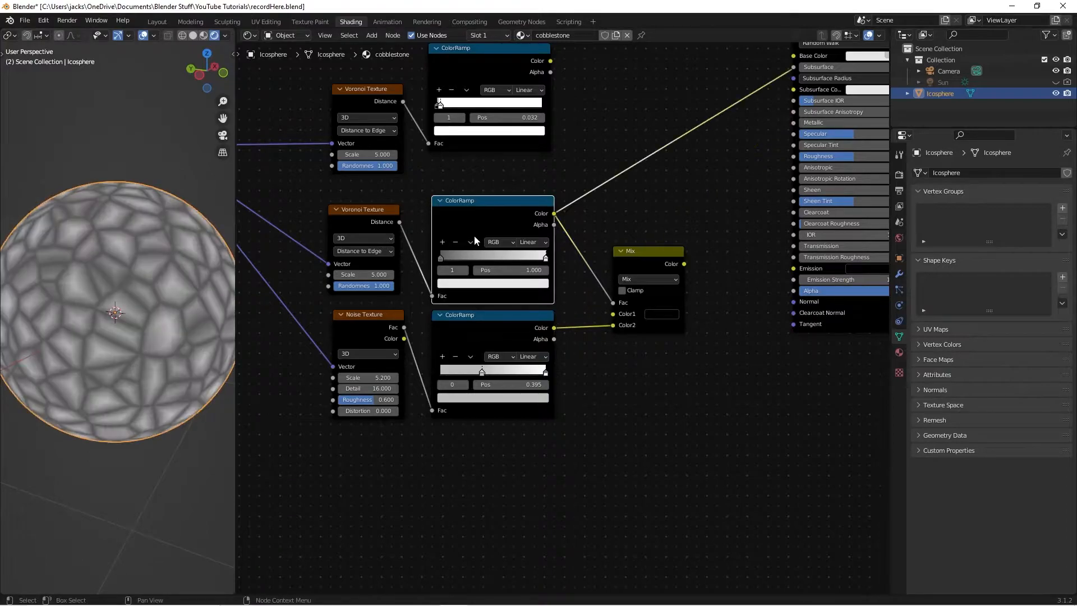
pyautogui.keyDown('ctrl'); pyautogui.keyDown('shift'); pyautogui.click(489, 329); pyautogui.keyUp('shift'); pyautogui.keyUp('ctrl')
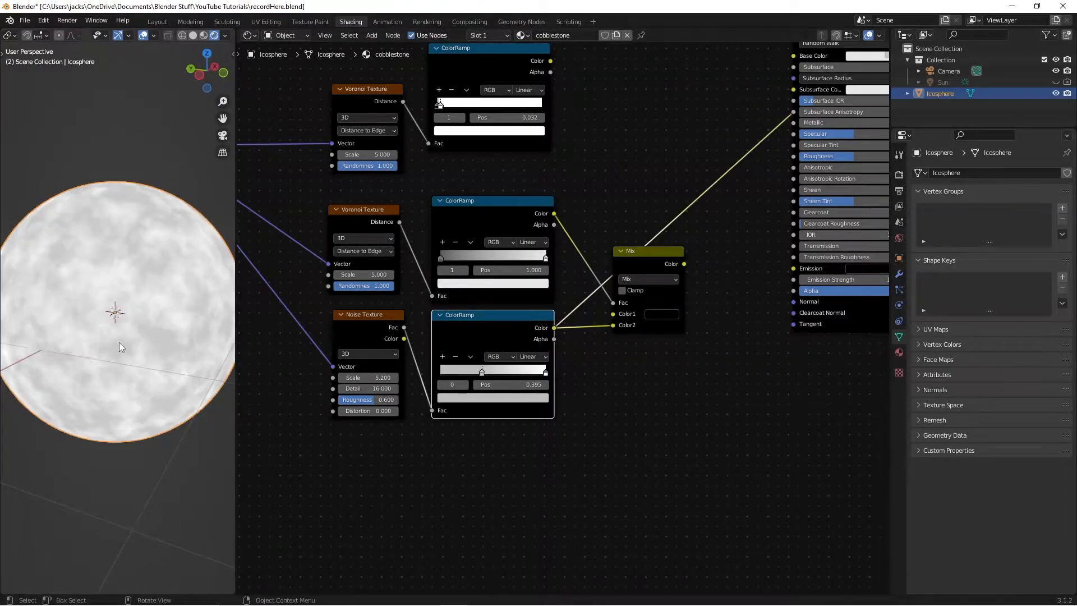
pyautogui.keyDown('ctrl'); pyautogui.keyDown('shift'); pyautogui.click(650, 267); pyautogui.keyUp('shift'); pyautogui.keyUp('ctrl')
pyautogui.scroll(-2, 685, 333)
pyautogui.scroll(2, 683, 344)
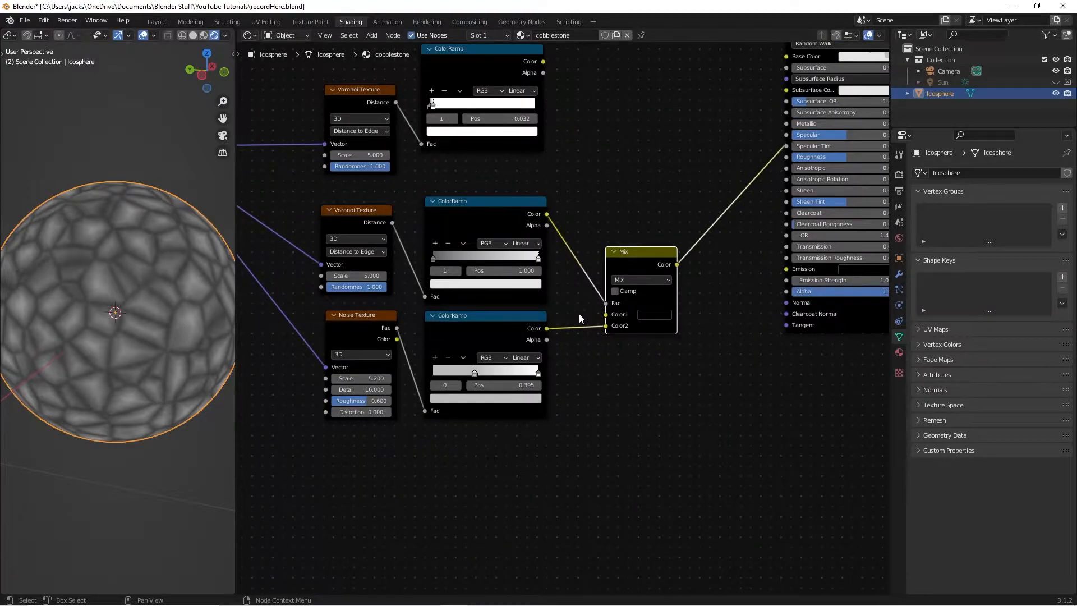
# Enable Clamp on the Mix node and move it, with the lower texture nodes and ramps, away from the Principled BSDF
pyautogui.click(616, 292)
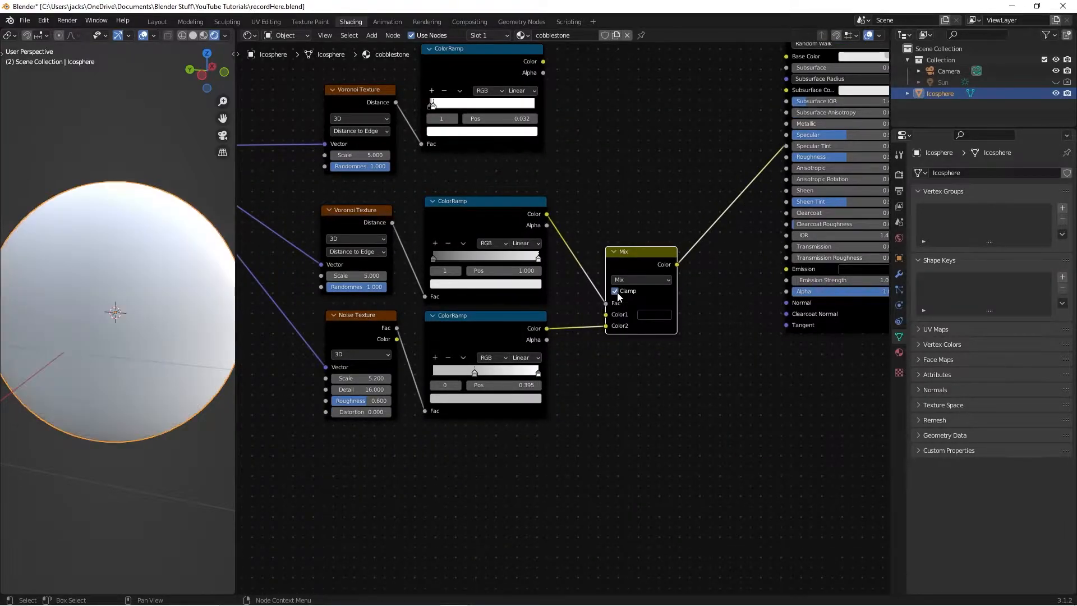
pyautogui.scroll(-3, 629, 389)
pyautogui.moveTo(629, 389); pyautogui.dragTo(670, 359, button='middle')
pyautogui.click(452, 225)
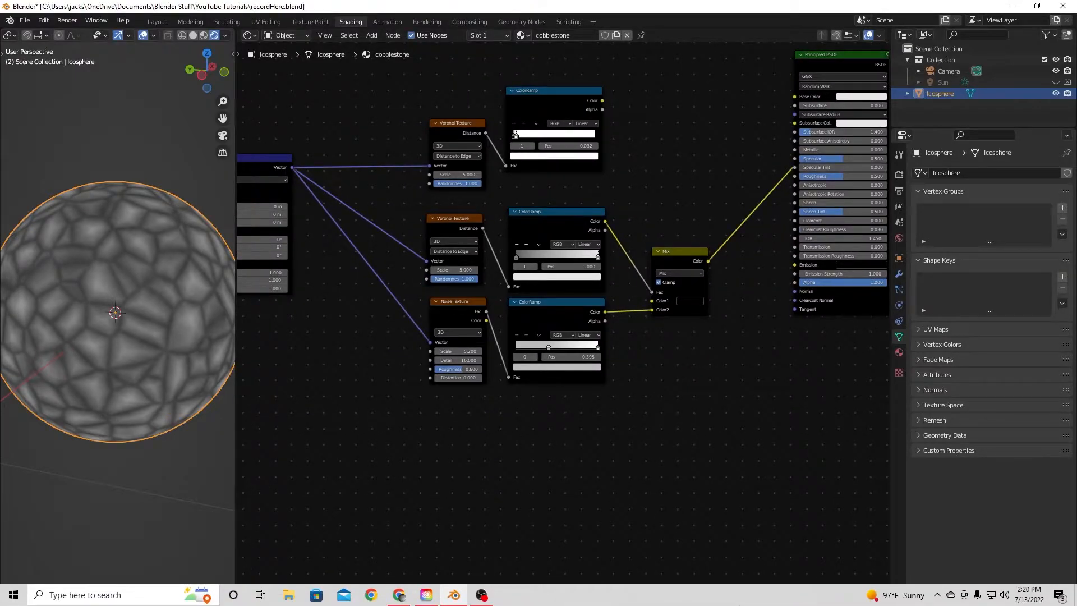
pyautogui.moveTo(433, 195); pyautogui.dragTo(682, 331)
pyautogui.press('g')
pyautogui.click(615, 334)
# Add a Bump node and connect the Mix node's Color output to its Height input
pyautogui.hotkey('shift', 'a')
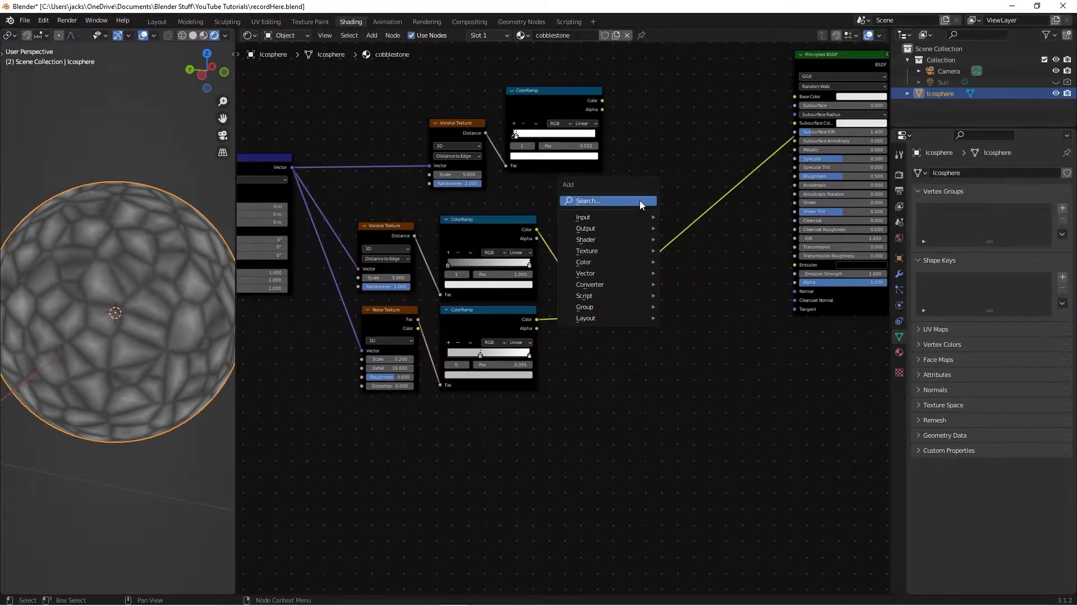
pyautogui.click(639, 200)
pyautogui.write('bump')
pyautogui.press('Return')
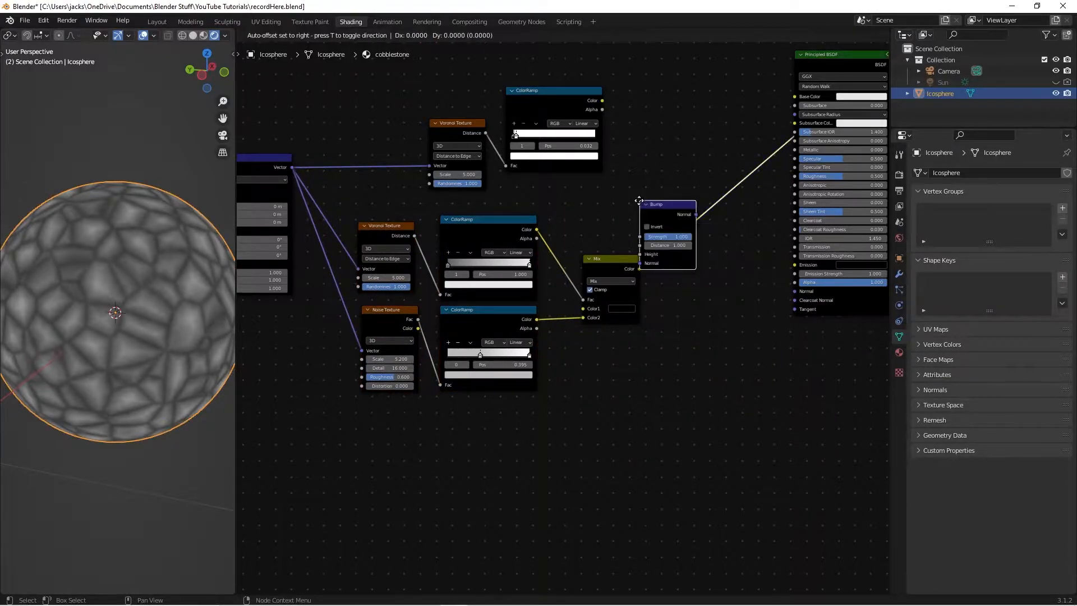
pyautogui.click(688, 319)
pyautogui.moveTo(639, 269); pyautogui.dragTo(687, 372)
pyautogui.moveTo(725, 269); pyautogui.dragTo(689, 249, button='middle')
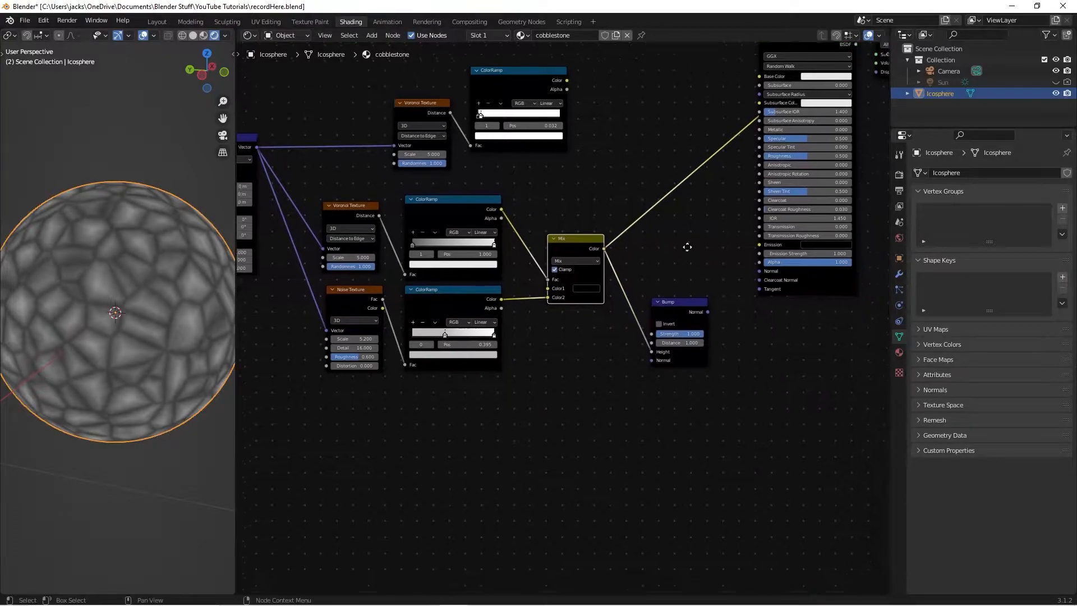
# Set the Bump node's strength to 0.292
pyautogui.scroll(2, 688, 248)
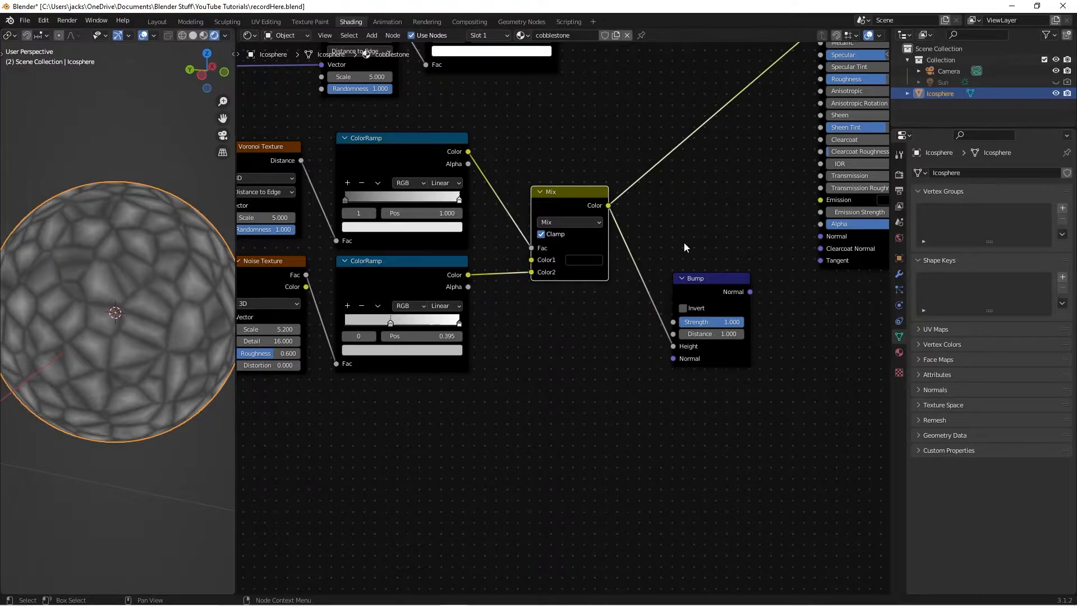
pyautogui.click(719, 321)
pyautogui.press('BackSpace')
pyautogui.write('.29')
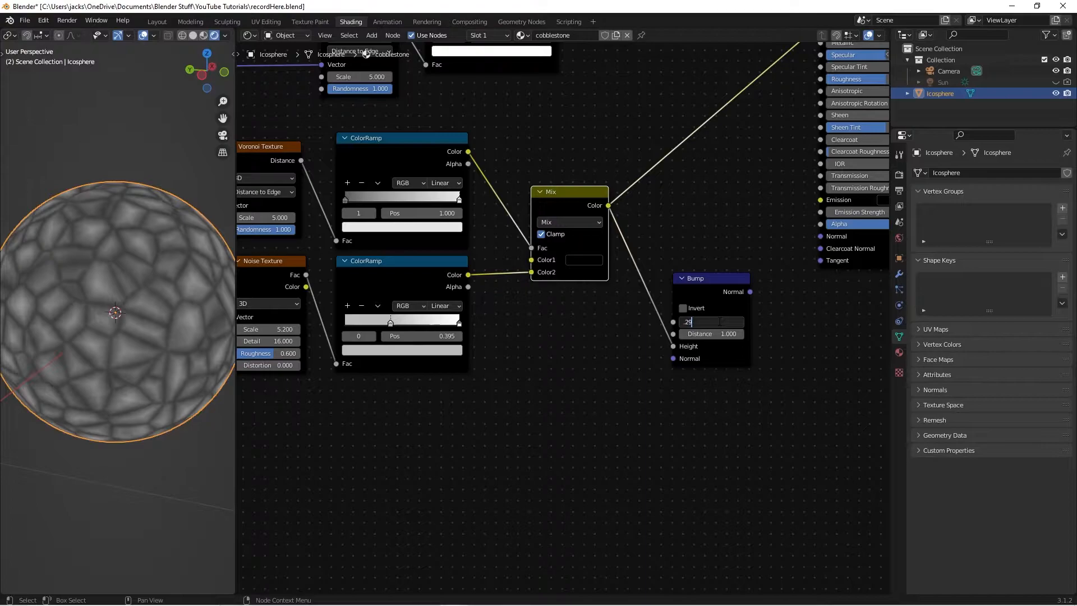
pyautogui.write('2')
pyautogui.press('Return')
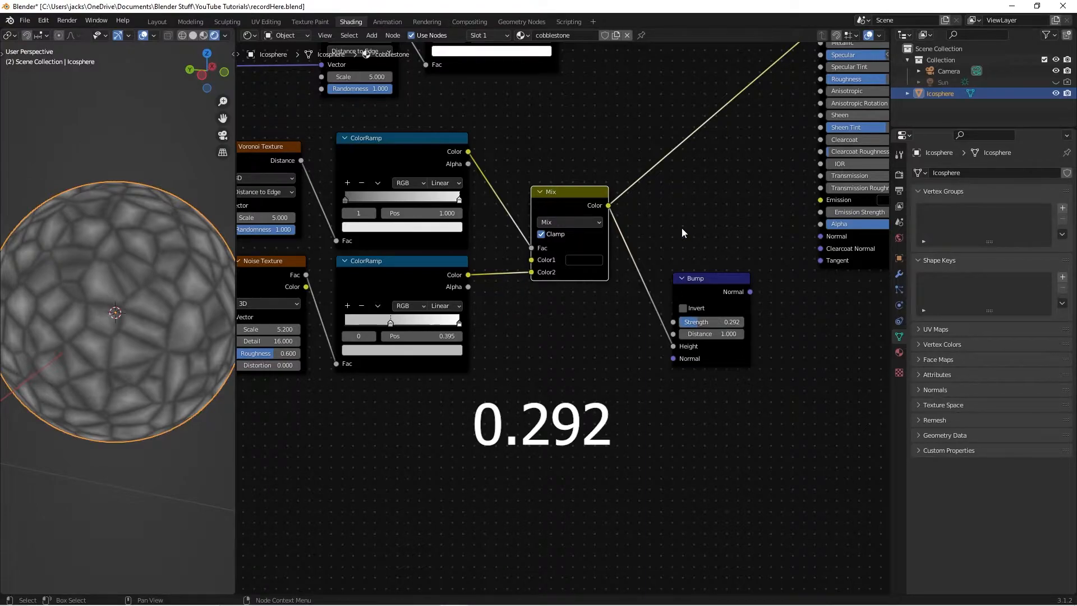
# Align the upper Voronoi Texture and its ColorRamp with the lower node columns and save the file
pyautogui.scroll(-1, 690, 234)
pyautogui.scroll(-3, 707, 280)
pyautogui.moveTo(504, 181); pyautogui.dragTo(455, 166)
pyautogui.hotkey('ctrl', 's')
# Preview the Bump node on the sphere and move all nodes feeding it, including the Bump, farther from the Principled BSDF
pyautogui.keyDown('ctrl'); pyautogui.keyDown('shift'); pyautogui.click(725, 342); pyautogui.keyUp('shift'); pyautogui.keyUp('ctrl')
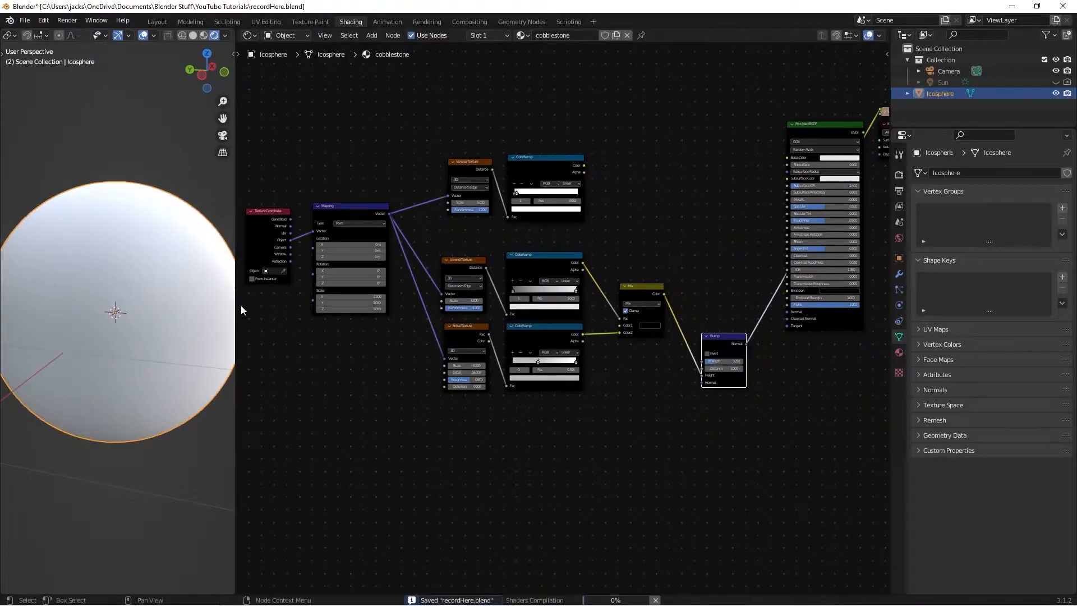
pyautogui.moveTo(141, 330); pyautogui.dragTo(181, 308, button='middle')
pyautogui.scroll(-3, 567, 320)
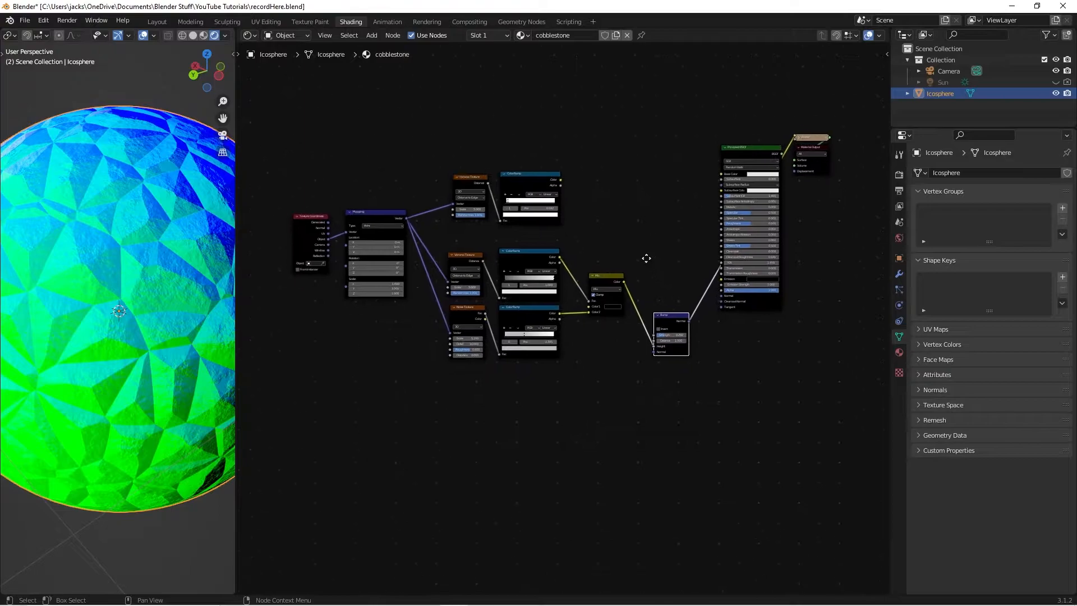
pyautogui.moveTo(327, 160); pyautogui.dragTo(684, 410)
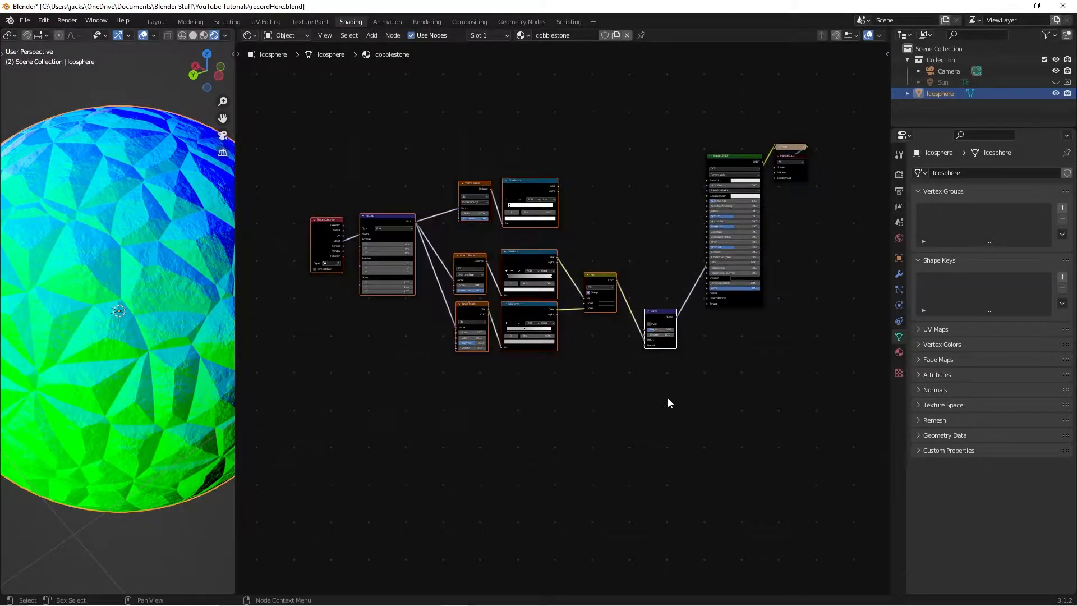
pyautogui.press('g')
pyautogui.click(597, 331)
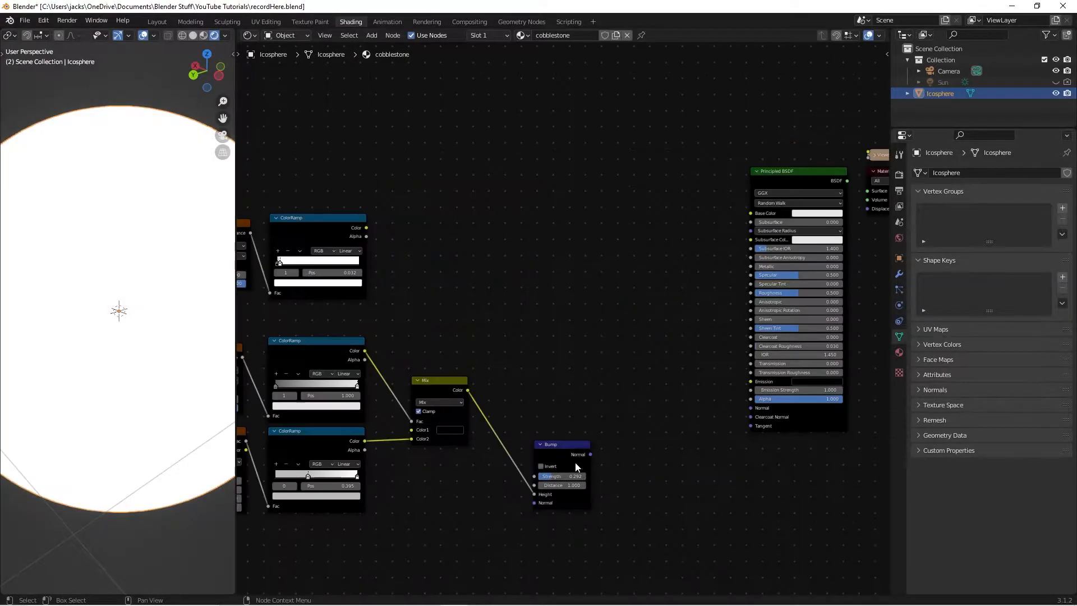
pyautogui.click(573, 459)
pyautogui.keyDown('ctrl'); pyautogui.keyDown('shift'); pyautogui.click(574, 459); pyautogui.keyUp('shift'); pyautogui.keyUp('ctrl')
# Add a second Mix node above the Bump node and enable Clamp on it
pyautogui.click(541, 322)
pyautogui.hotkey('shift', 'a')
pyautogui.click(540, 322)
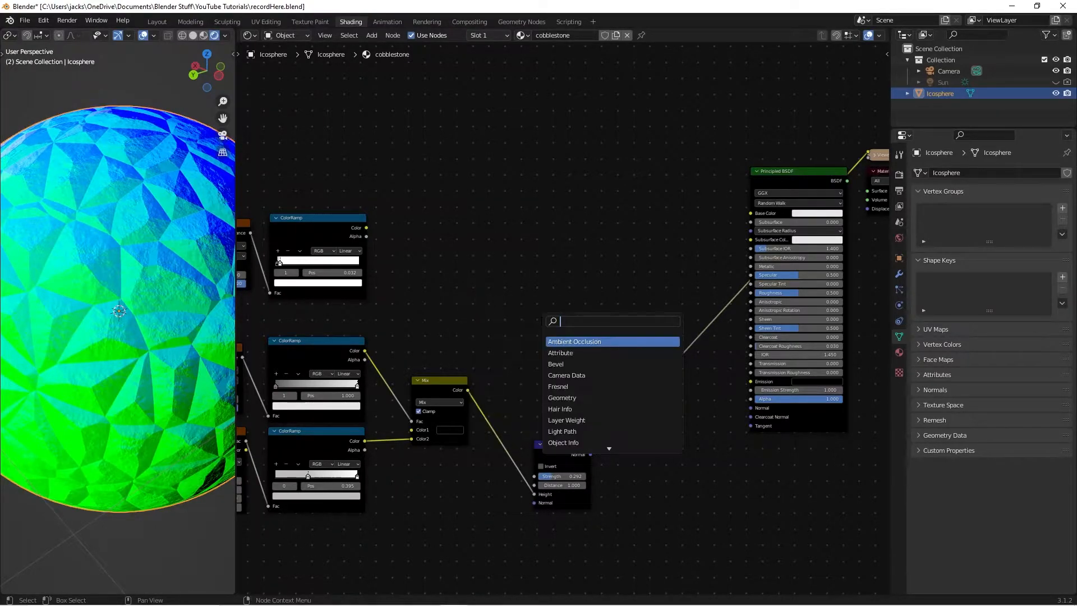
pyautogui.write('mix')
pyautogui.press('Return')
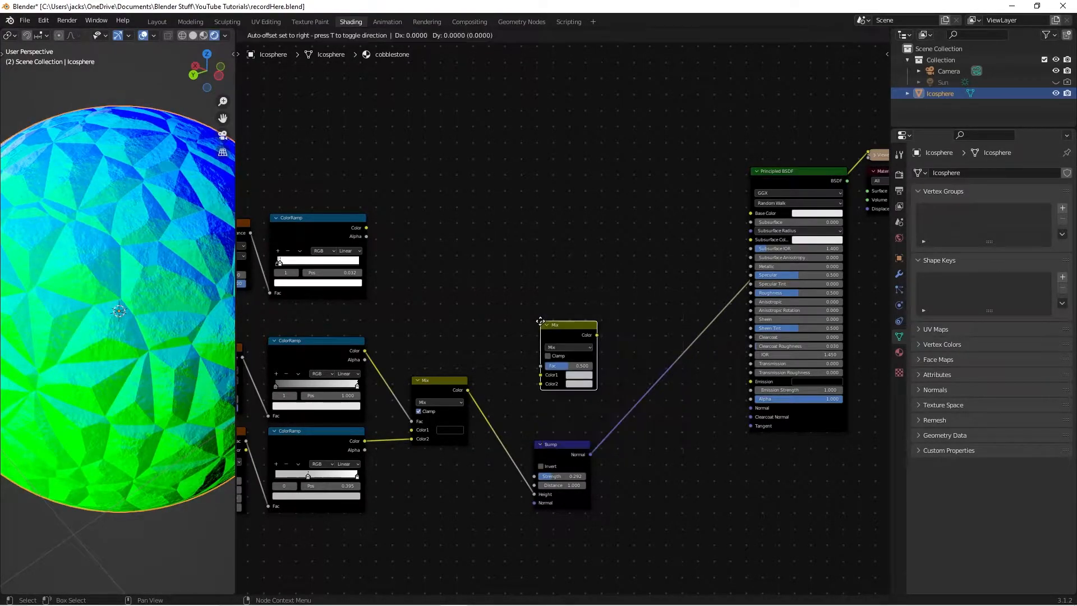
pyautogui.click(517, 282)
pyautogui.scroll(2, 518, 281)
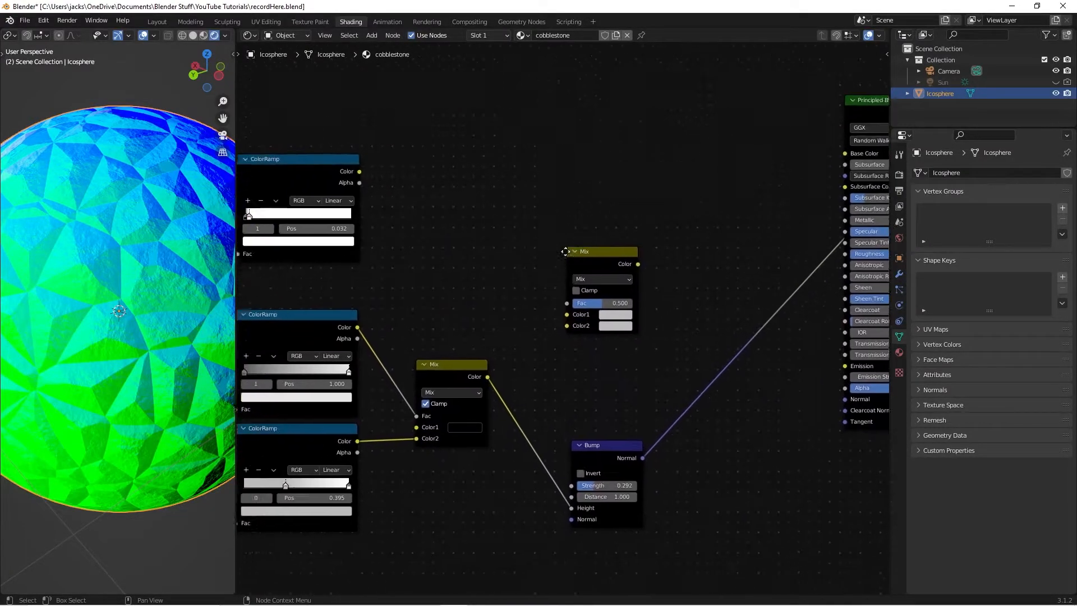
pyautogui.click(587, 290)
pyautogui.moveTo(594, 255); pyautogui.dragTo(585, 234)
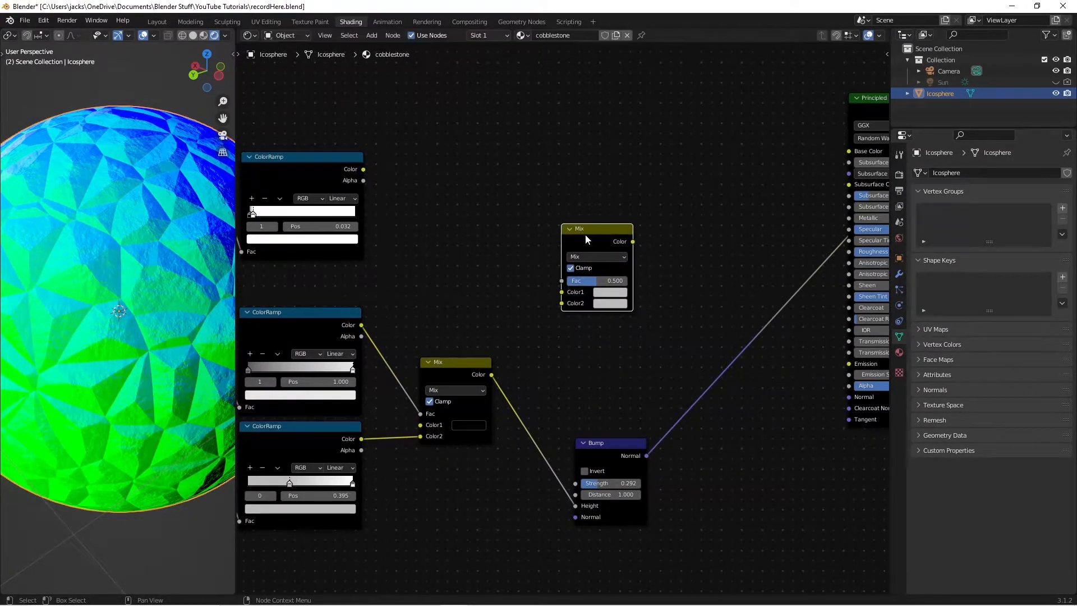
# Preview the new Mix, wiring the upper Voronoi ramp to Fac, the noise ramp to Color1 and the first Mix to Color2
pyautogui.keyDown('ctrl'); pyautogui.keyDown('shift'); pyautogui.click(584, 234); pyautogui.keyUp('shift'); pyautogui.keyUp('ctrl')
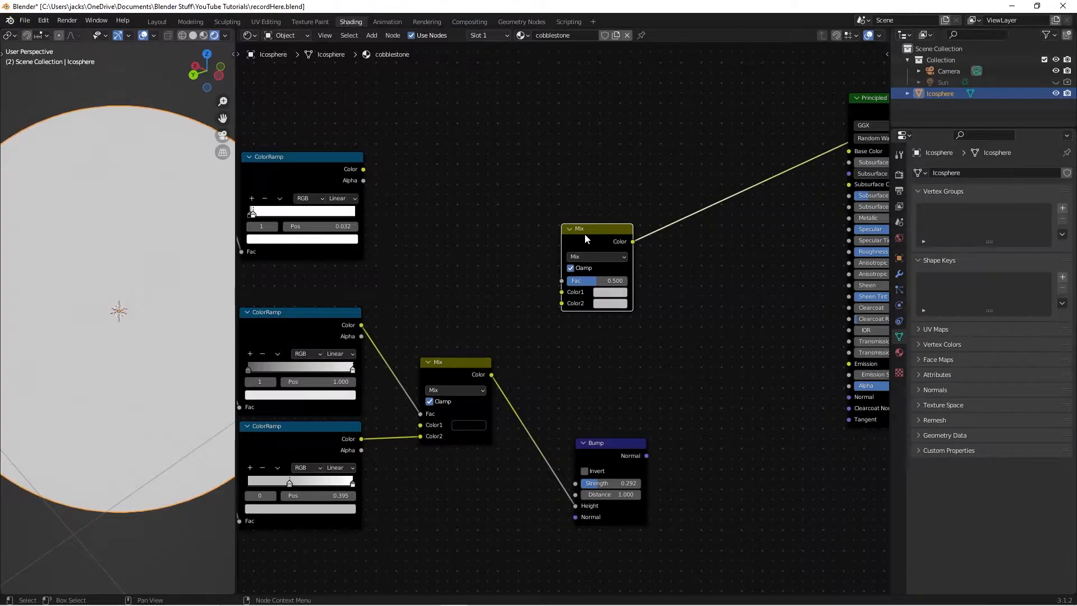
pyautogui.moveTo(364, 169); pyautogui.dragTo(562, 281)
pyautogui.moveTo(408, 352); pyautogui.dragTo(421, 330, button='middle')
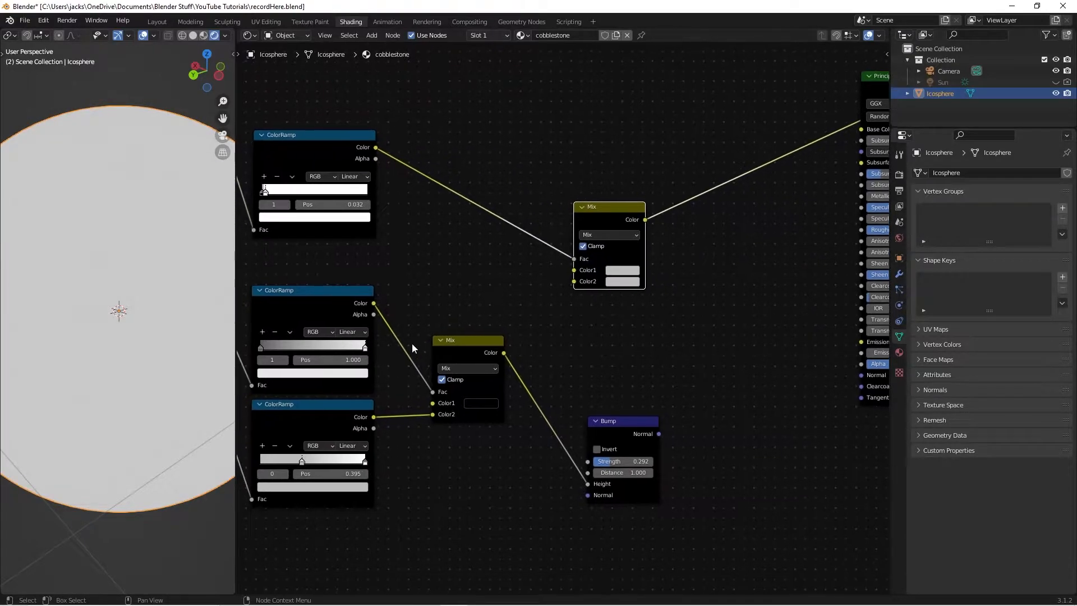
pyautogui.moveTo(373, 417)
pyautogui.mouseDown()
pyautogui.moveTo(393, 379)
pyautogui.moveTo(435, 385)
pyautogui.moveTo(574, 270)
pyautogui.mouseUp()
pyautogui.moveTo(504, 354)
pyautogui.mouseDown()
pyautogui.moveTo(580, 365)
pyautogui.moveTo(595, 312)
pyautogui.moveTo(575, 282)
pyautogui.mouseUp()
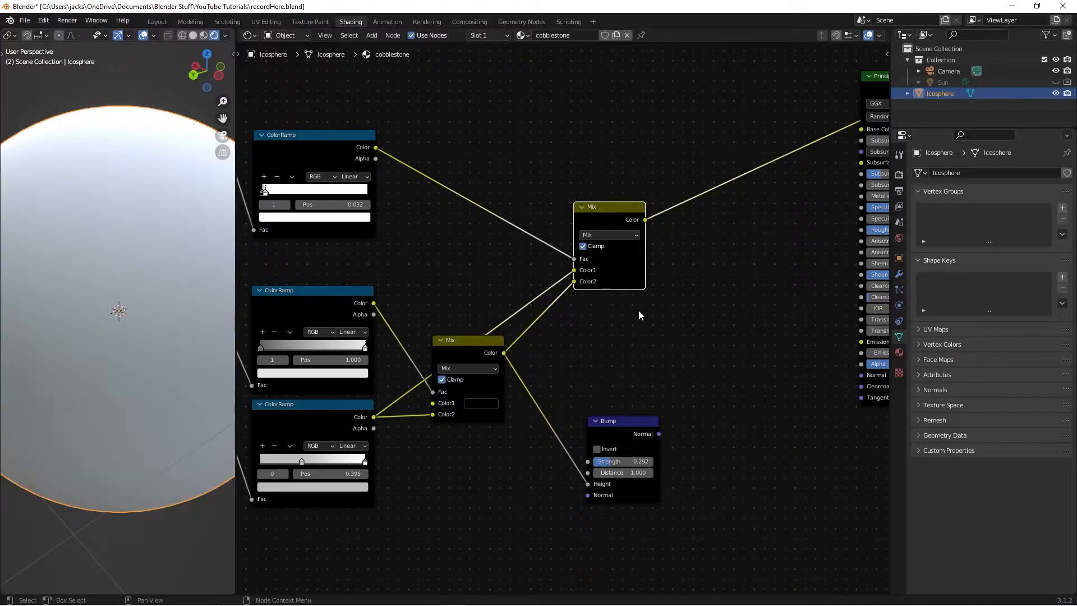
pyautogui.moveTo(165, 361); pyautogui.dragTo(147, 325, button='middle')
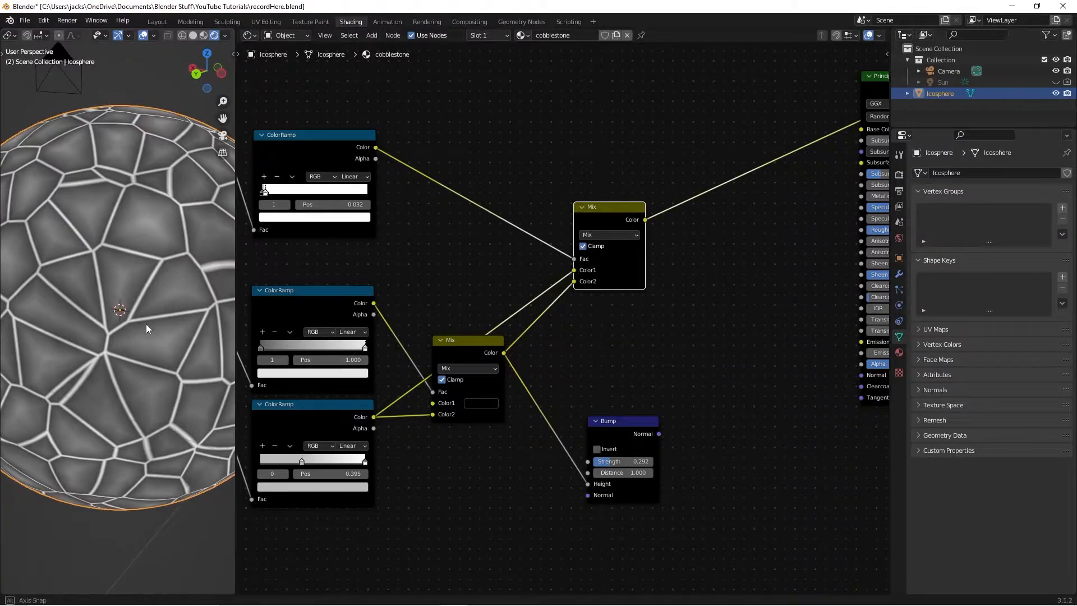
pyautogui.scroll(3, 163, 327)
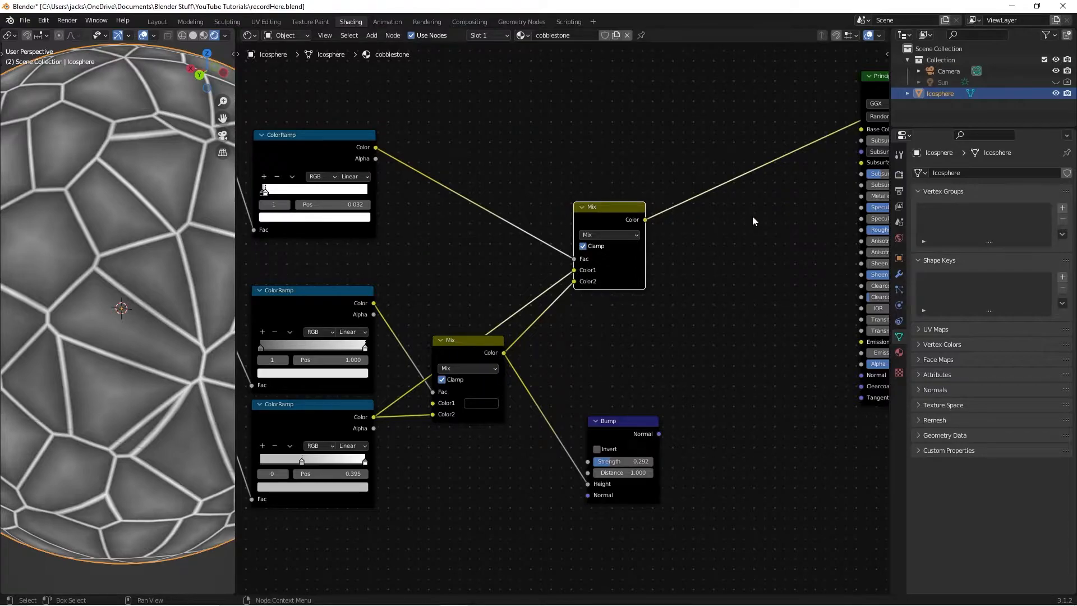
pyautogui.moveTo(752, 218); pyautogui.dragTo(661, 243, button='middle')
pyautogui.click(678, 306)
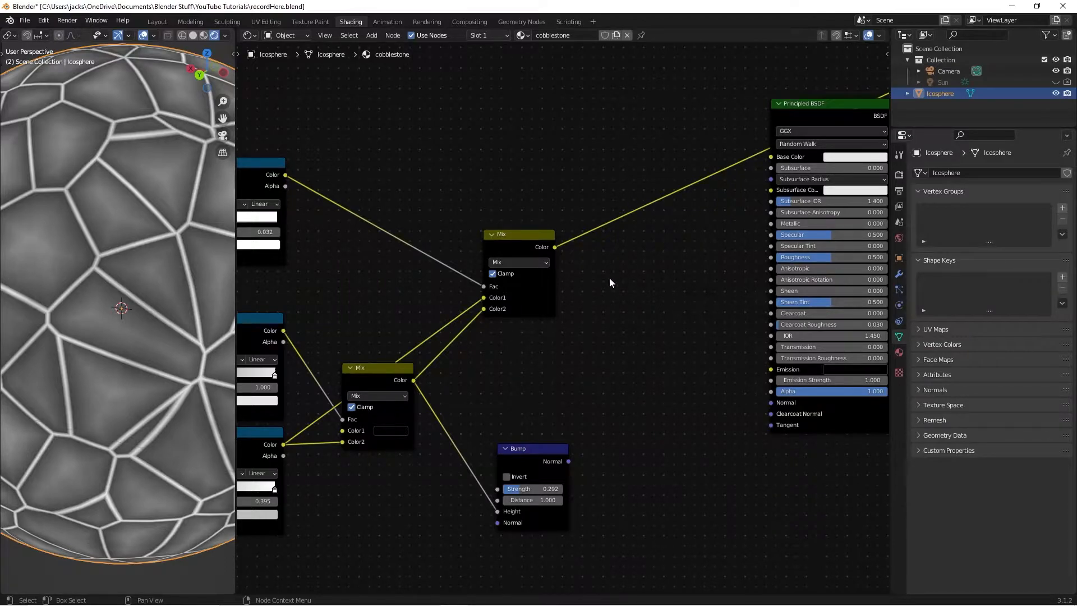
# Connect the upper Mix node's Color to the Principled BSDF's Roughness and preview the Principled BSDF on the sphere
pyautogui.scroll(-1, 563, 363)
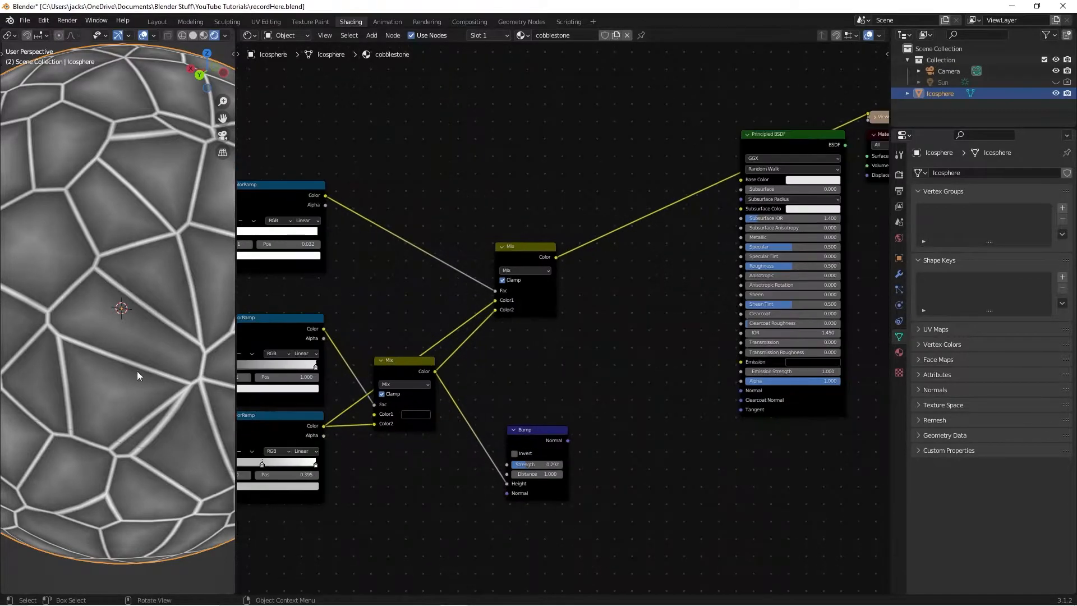
pyautogui.scroll(-4, 121, 370)
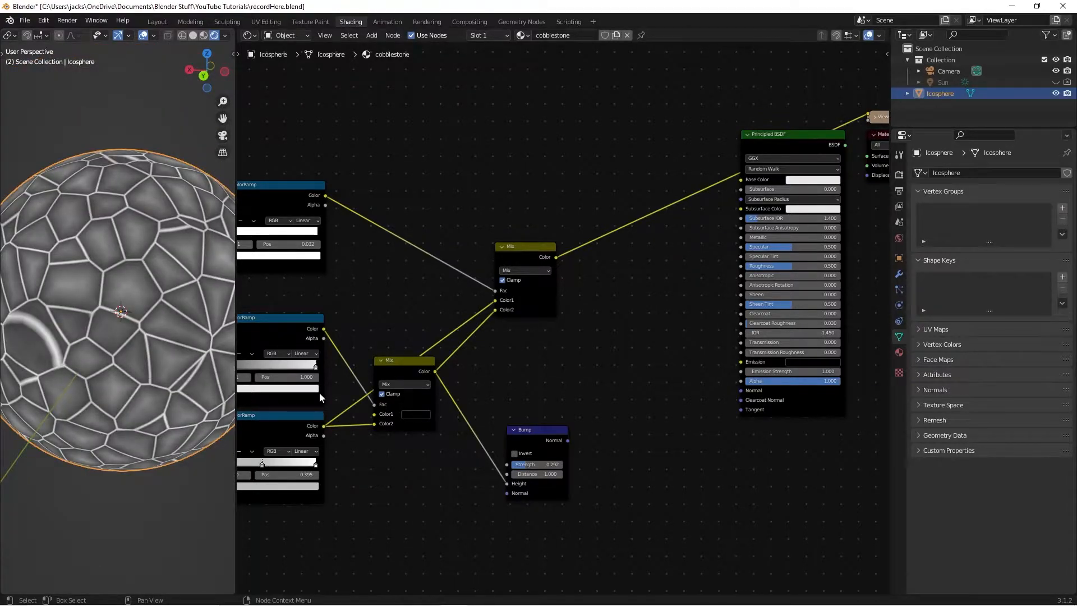
pyautogui.scroll(2, 608, 312)
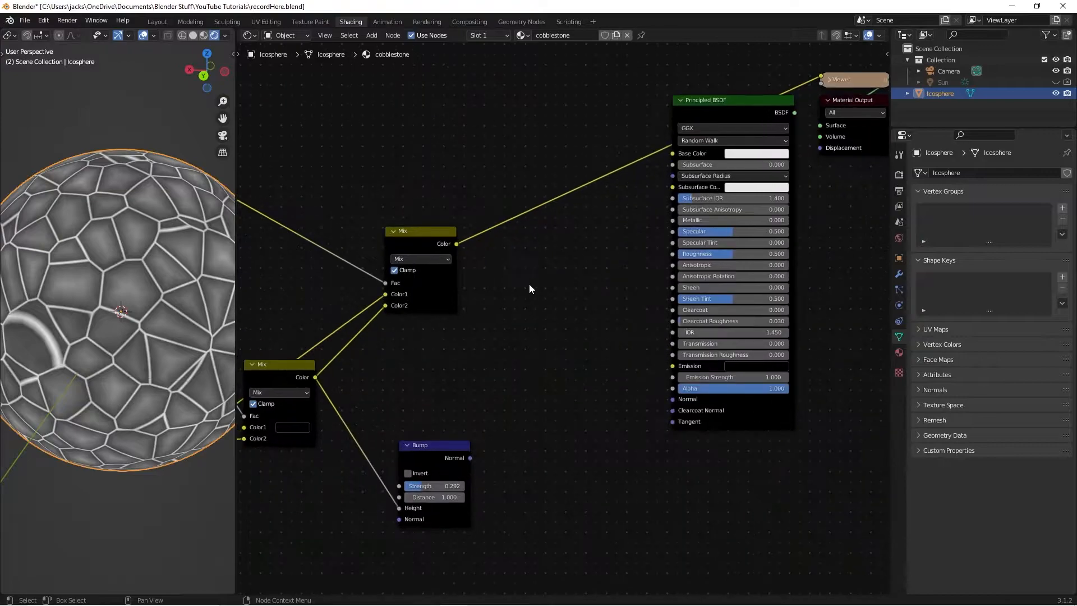
pyautogui.moveTo(459, 244); pyautogui.dragTo(679, 254)
pyautogui.keyDown('ctrl'); pyautogui.keyDown('shift'); pyautogui.click(746, 109); pyautogui.keyUp('shift'); pyautogui.keyUp('ctrl')
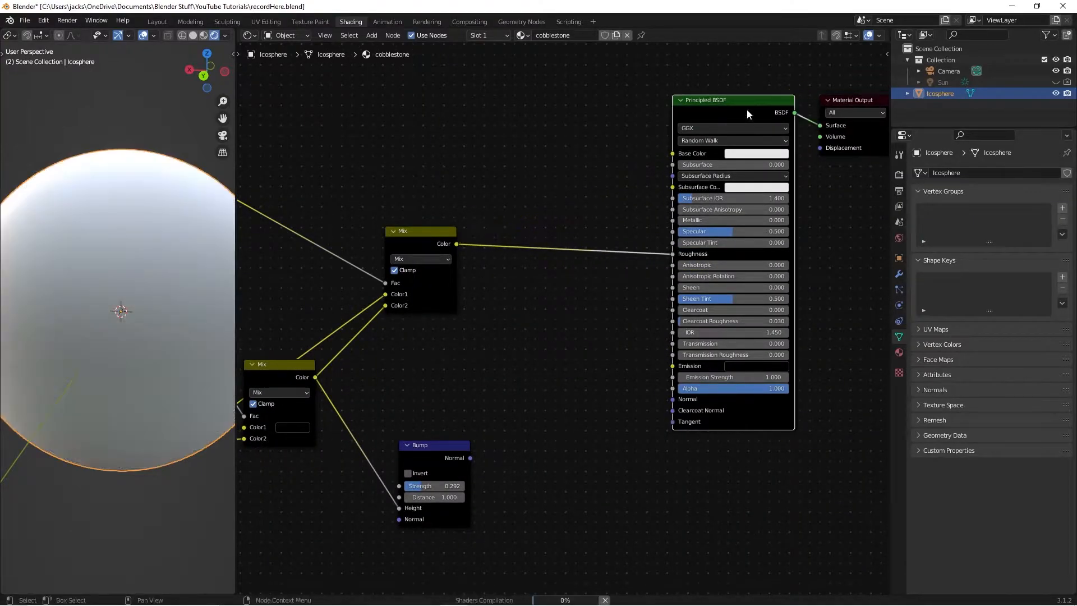
# Darken the Principled BSDF's Base Color to a grey with a value of 0.175
pyautogui.scroll(-2, 62, 312)
pyautogui.moveTo(76, 315)
pyautogui.mouseDown(button='middle')
pyautogui.moveTo(153, 330)
pyautogui.moveTo(119, 355)
pyautogui.moveTo(129, 329)
pyautogui.moveTo(26, 311)
pyautogui.moveTo(168, 340)
pyautogui.moveTo(87, 325)
pyautogui.moveTo(280, 310)
pyautogui.mouseUp(button='middle')
pyautogui.scroll(2, 129, 327)
pyautogui.click(731, 154)
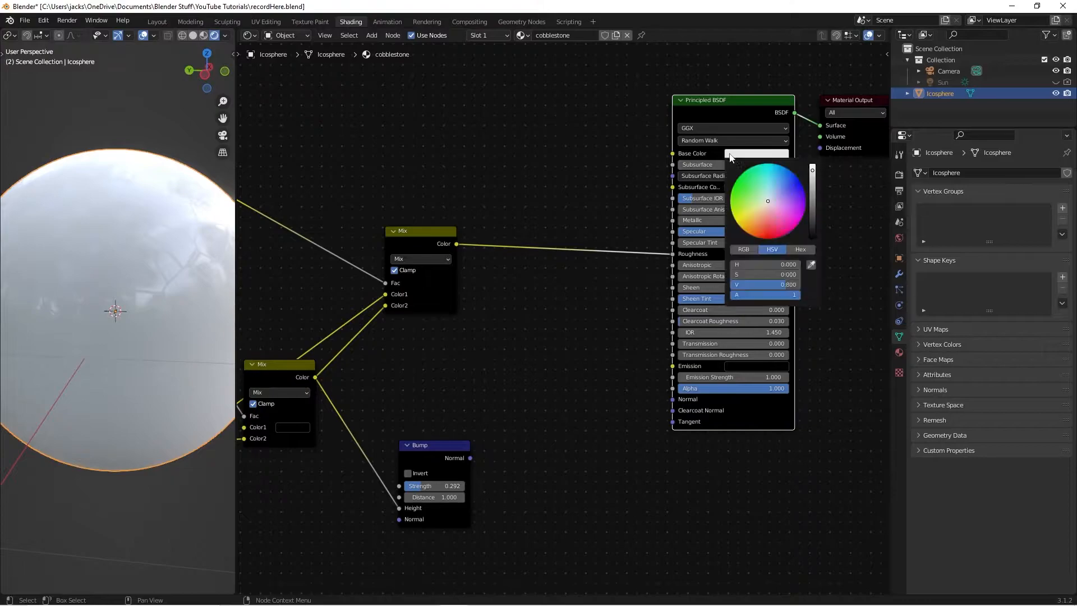
pyautogui.moveTo(813, 181); pyautogui.dragTo(813, 216)
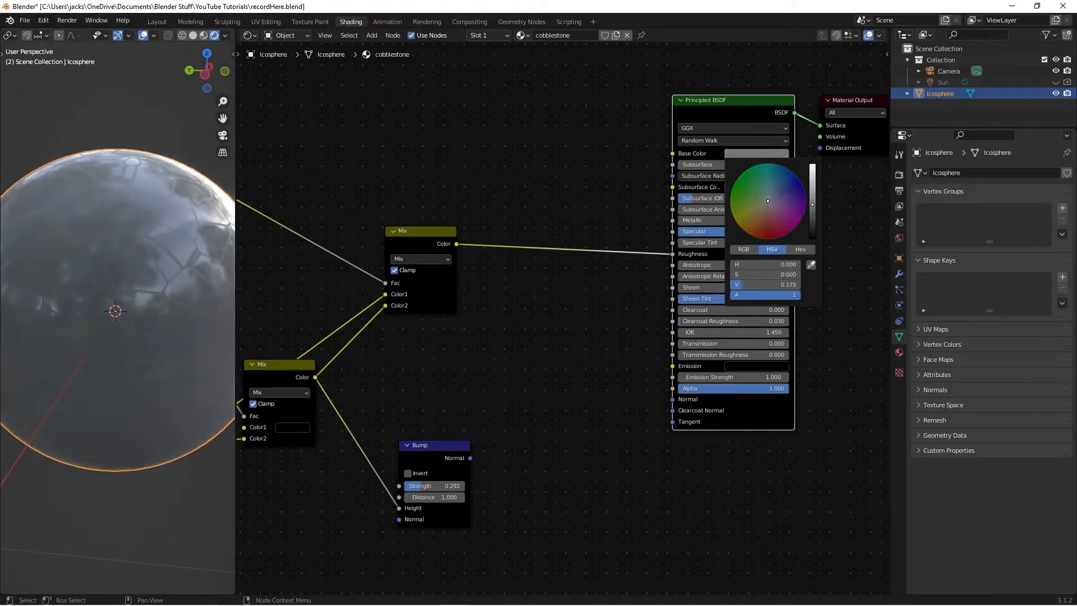
pyautogui.moveTo(146, 320); pyautogui.dragTo(71, 307, button='middle')
# Add a Bright/Contrast node on the link between the upper Mix and the Principled BSDF's Roughness
pyautogui.hotkey('shift', 'a')
pyautogui.click(583, 331)
pyautogui.write('brig')
pyautogui.press('Return')
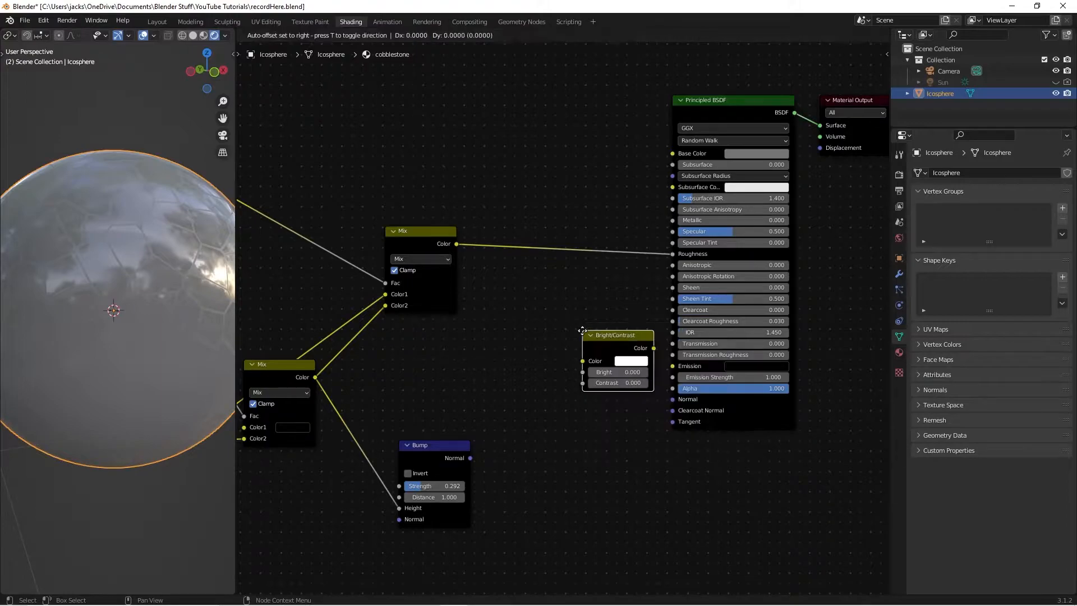
pyautogui.click(500, 239)
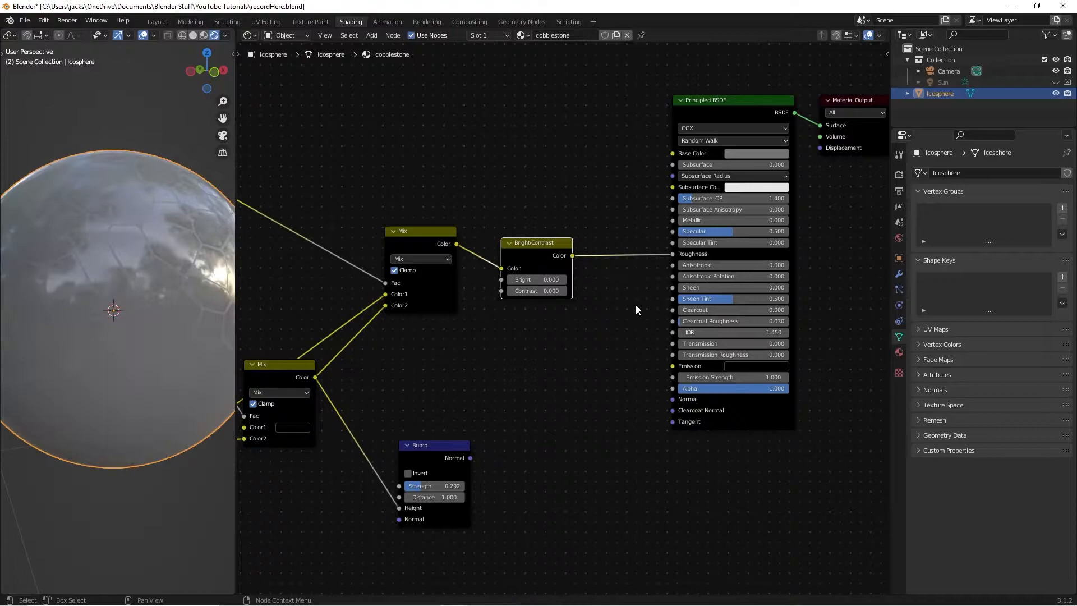
pyautogui.moveTo(527, 251); pyautogui.dragTo(523, 244)
# Set the Bright/Contrast node's Bright to 0.35 and check the reflections on the sphere
pyautogui.click(524, 270)
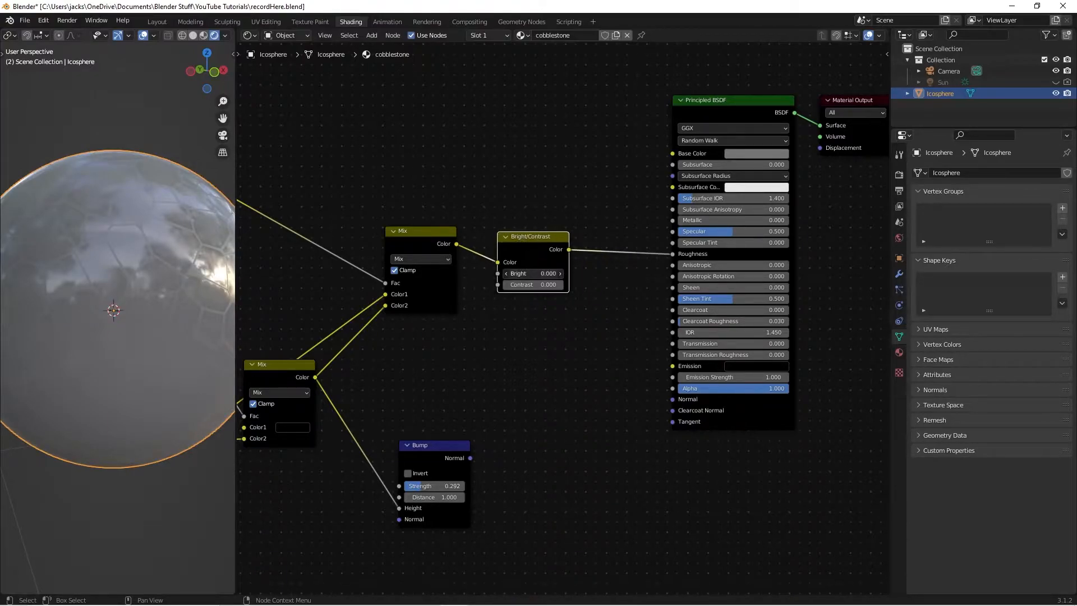
pyautogui.write('0.6')
pyautogui.press('BackSpace')
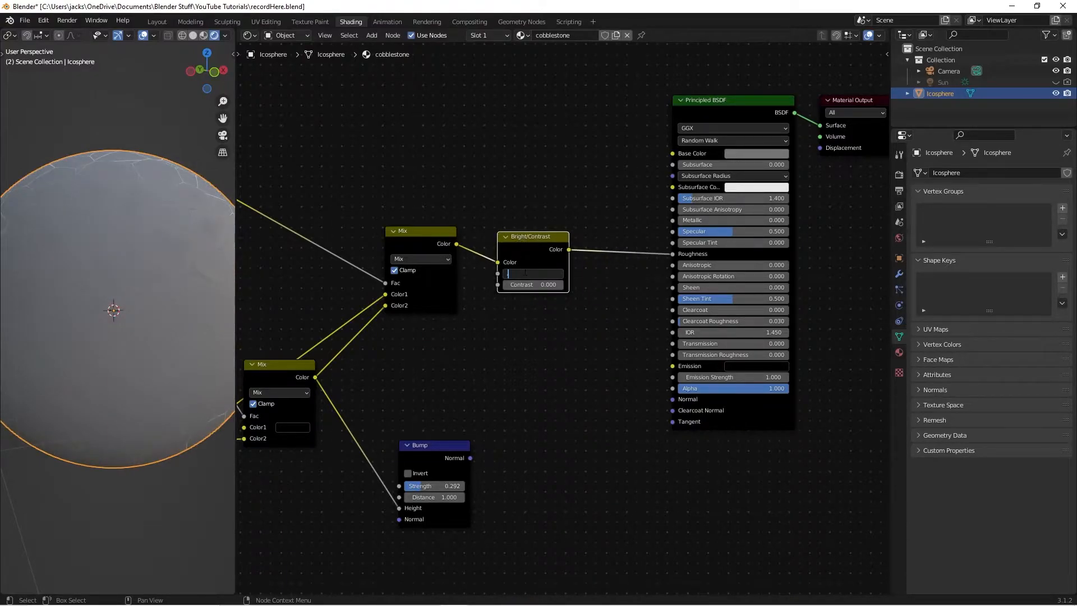
pyautogui.press('Return')
pyautogui.scroll(-2, 174, 292)
pyautogui.moveTo(170, 291); pyautogui.dragTo(93, 309, button='middle')
pyautogui.scroll(2, 55, 305)
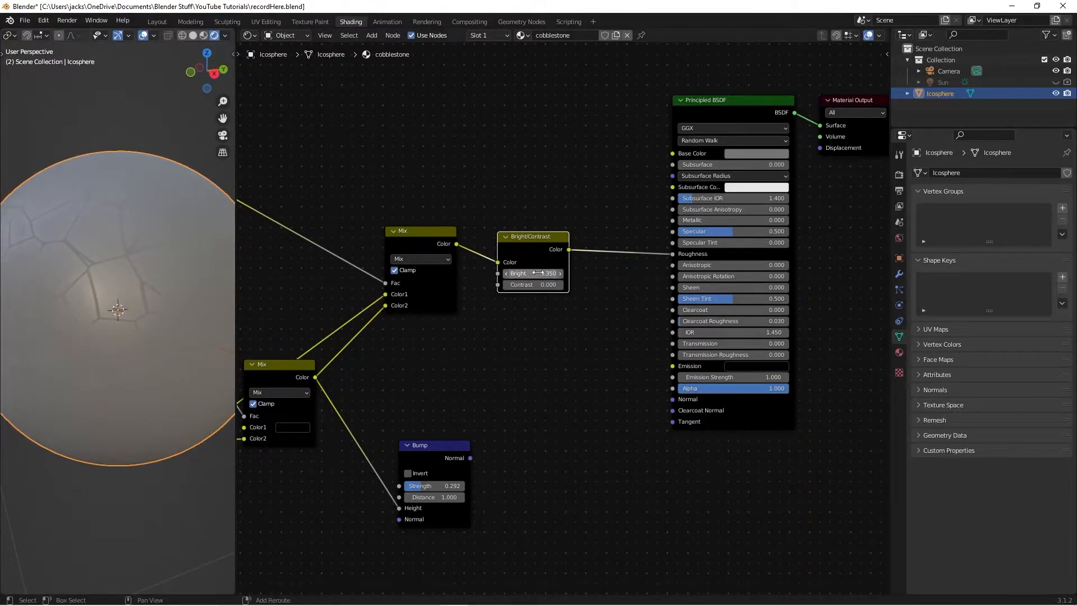
# Lower Bright to about 0.17 while previewing the Bright/Contrast node, and return the preview to the Principled BSDF
pyautogui.keyDown('ctrl'); pyautogui.keyDown('shift'); pyautogui.click(533, 245); pyautogui.keyUp('shift'); pyautogui.keyUp('ctrl')
pyautogui.moveTo(166, 269); pyautogui.dragTo(127, 280, button='middle')
pyautogui.scroll(2, 103, 273)
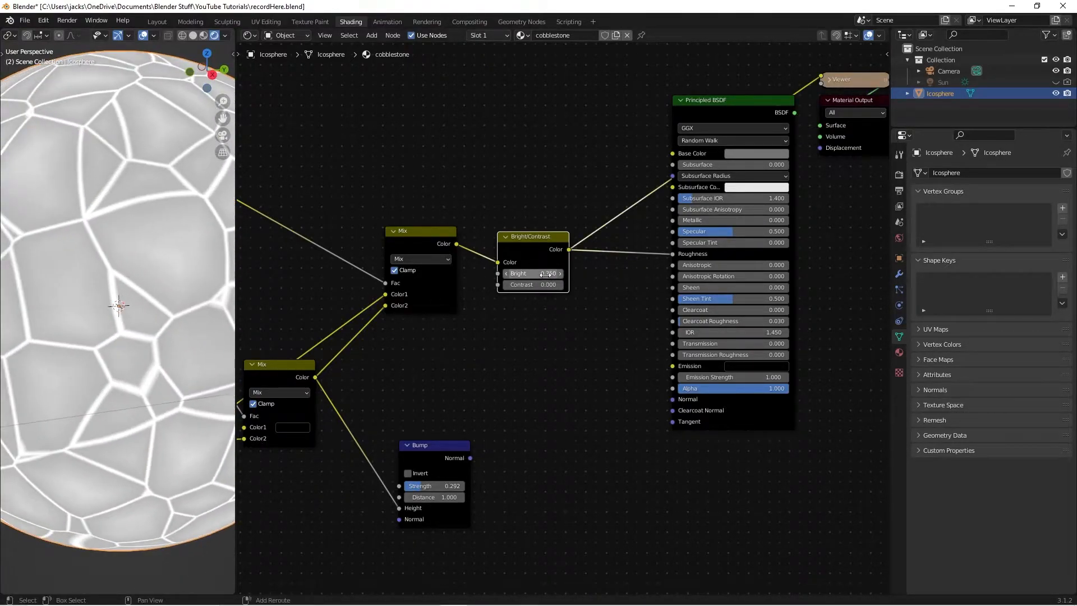
pyautogui.moveTo(544, 274)
pyautogui.mouseDown()
pyautogui.moveTo(522, 274)
pyautogui.moveTo(538, 274)
pyautogui.mouseUp()
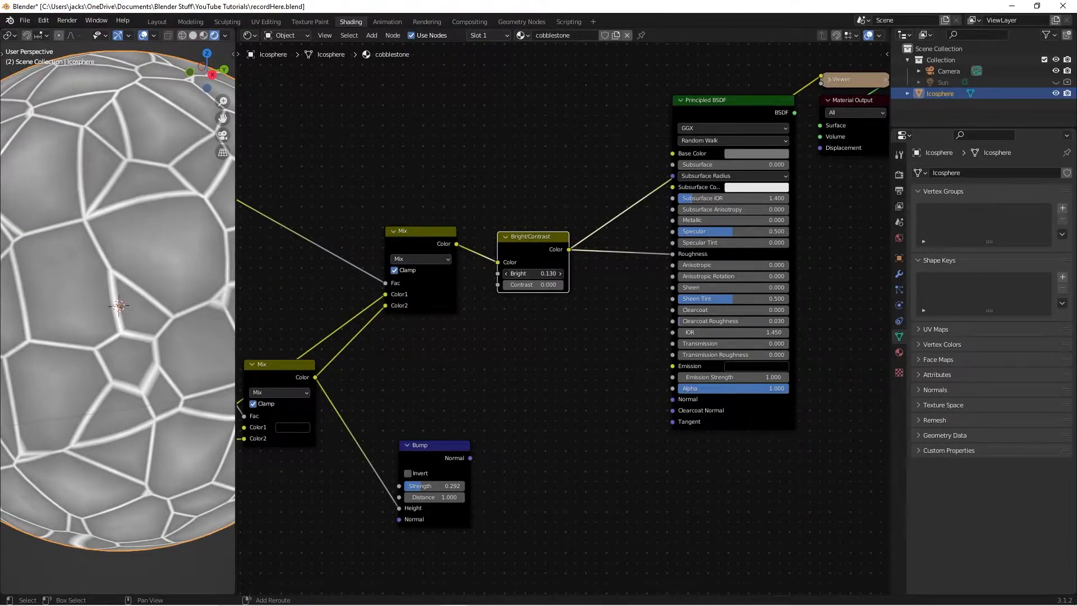
pyautogui.keyDown('ctrl'); pyautogui.keyDown('shift'); pyautogui.click(762, 409); pyautogui.keyUp('shift'); pyautogui.keyUp('ctrl')
pyautogui.moveTo(205, 306); pyautogui.dragTo(164, 317, button='middle')
pyautogui.scroll(-3, 143, 329)
pyautogui.scroll(3, 164, 318)
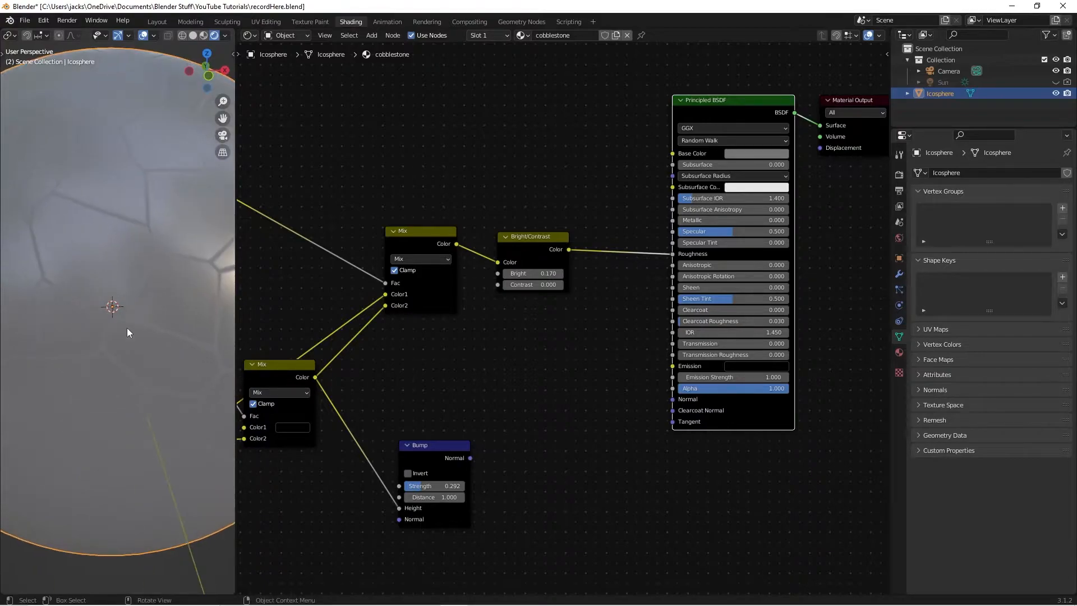
# Set the Bright/Contrast node's Bright to 0.2 and save the file
pyautogui.click(550, 273)
pyautogui.press('BackSpace')
pyautogui.write('.2')
pyautogui.press('Return')
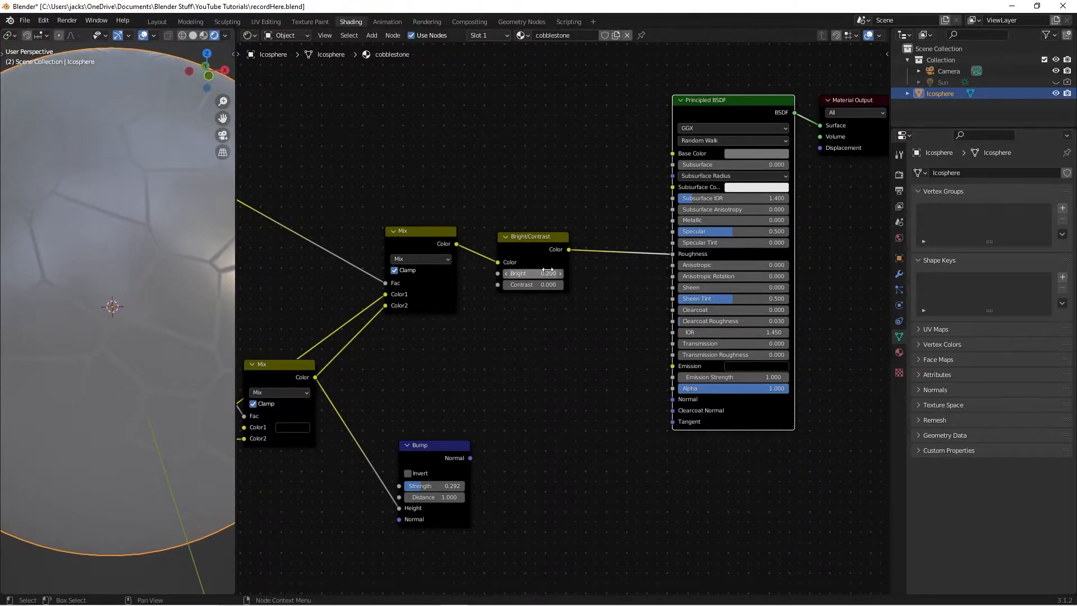
pyautogui.click(537, 338)
pyautogui.hotkey('ctrl', 's')
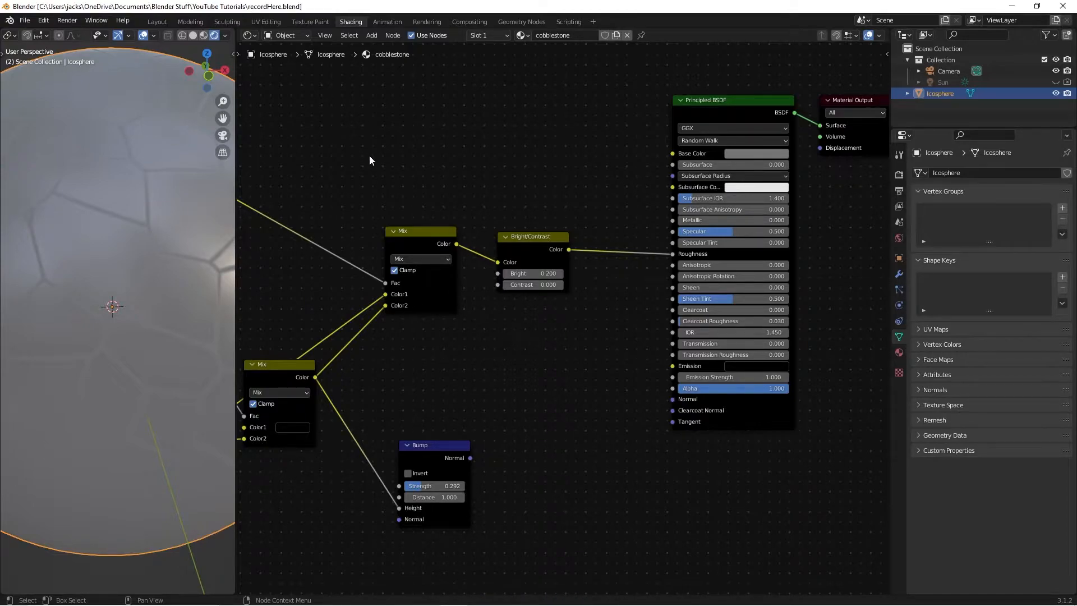
# Add a Noise Texture above the other texture nodes and connect the Mapping node's Vector to it
pyautogui.moveTo(369, 156); pyautogui.dragTo(594, 261, button='middle')
pyautogui.scroll(-2, 471, 234)
pyautogui.moveTo(471, 234); pyautogui.dragTo(595, 277, button='middle')
pyautogui.scroll(2, 483, 240)
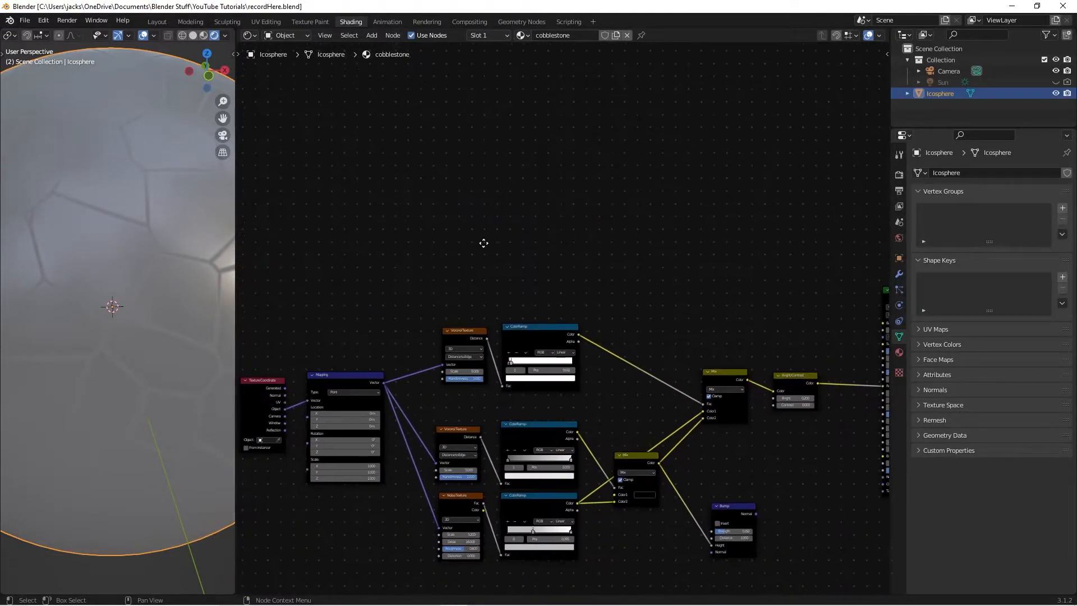
pyautogui.moveTo(433, 231); pyautogui.dragTo(462, 286, button='middle')
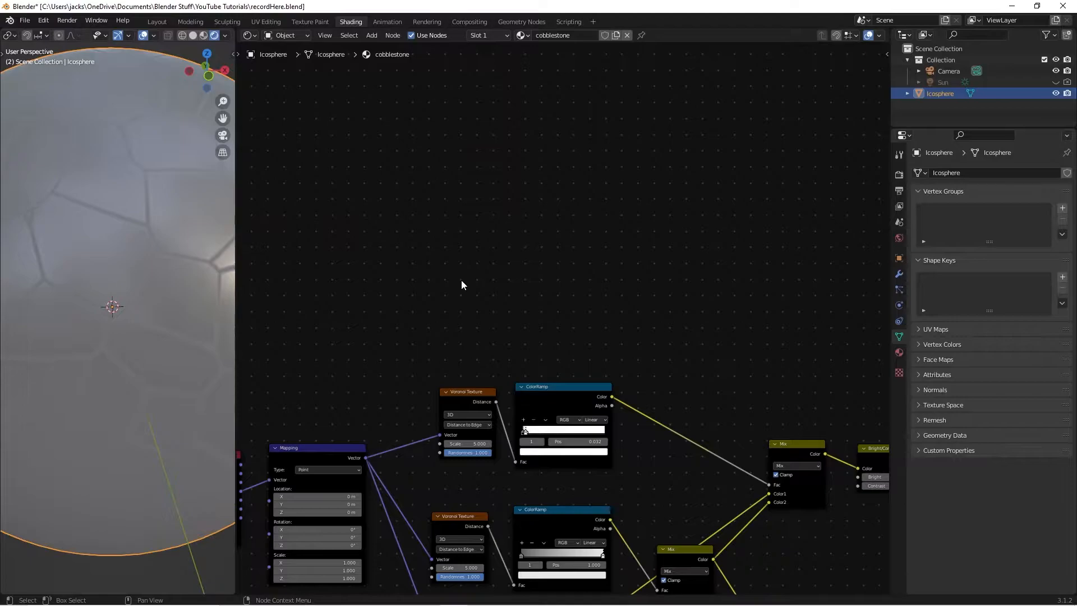
pyautogui.hotkey('shift', 'a')
pyautogui.write('noise')
pyautogui.click(488, 312)
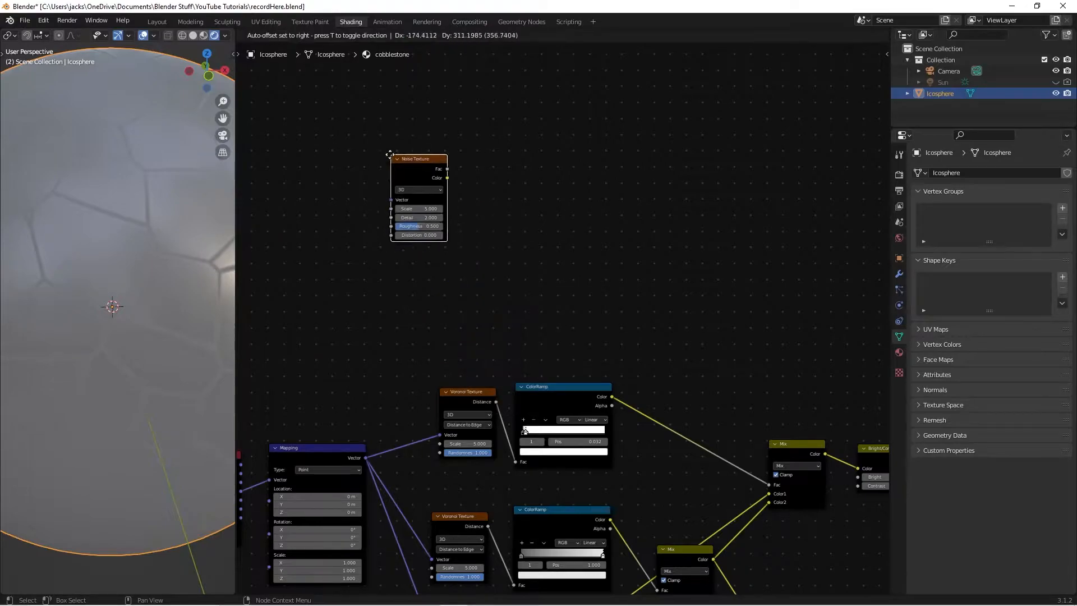
pyautogui.click(387, 164)
pyautogui.moveTo(364, 458); pyautogui.dragTo(386, 205)
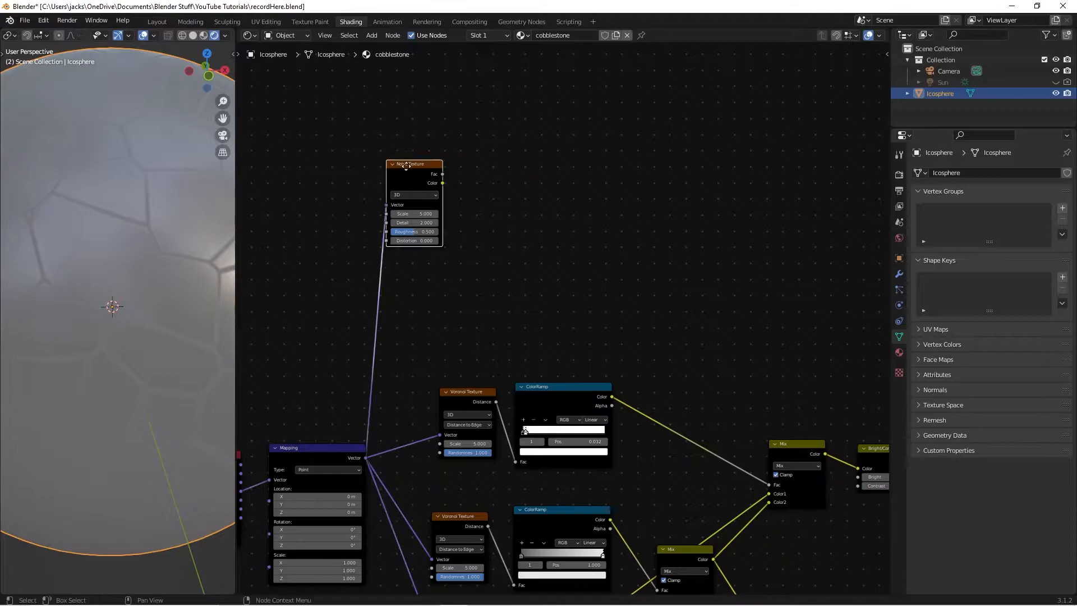
pyautogui.moveTo(405, 166); pyautogui.dragTo(430, 160)
# Add a ColorRamp beside the new Noise Texture and connect the noise Fac to the ramp's Fac
pyautogui.hotkey('shift', 'a')
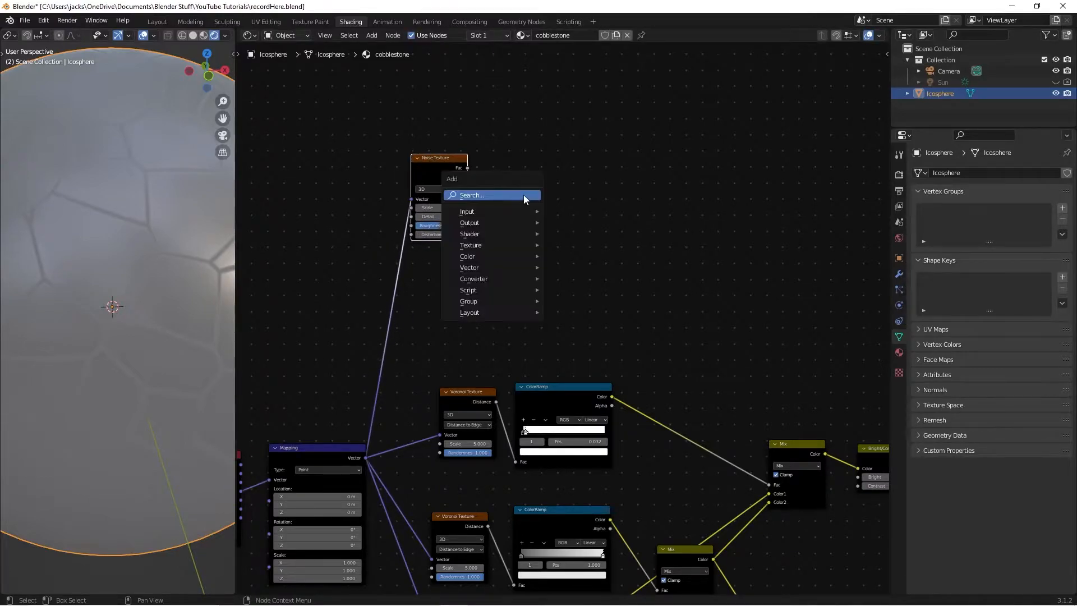
pyautogui.click(523, 194)
pyautogui.write('color')
pyautogui.press('Return')
pyautogui.click(500, 162)
pyautogui.moveTo(469, 169); pyautogui.dragTo(501, 239)
pyautogui.moveTo(542, 172); pyautogui.dragTo(548, 156)
pyautogui.click(547, 156)
# Set the new Noise Texture's Scale to 5.22 and preview its ColorRamp on the sphere
pyautogui.scroll(4, 513, 217)
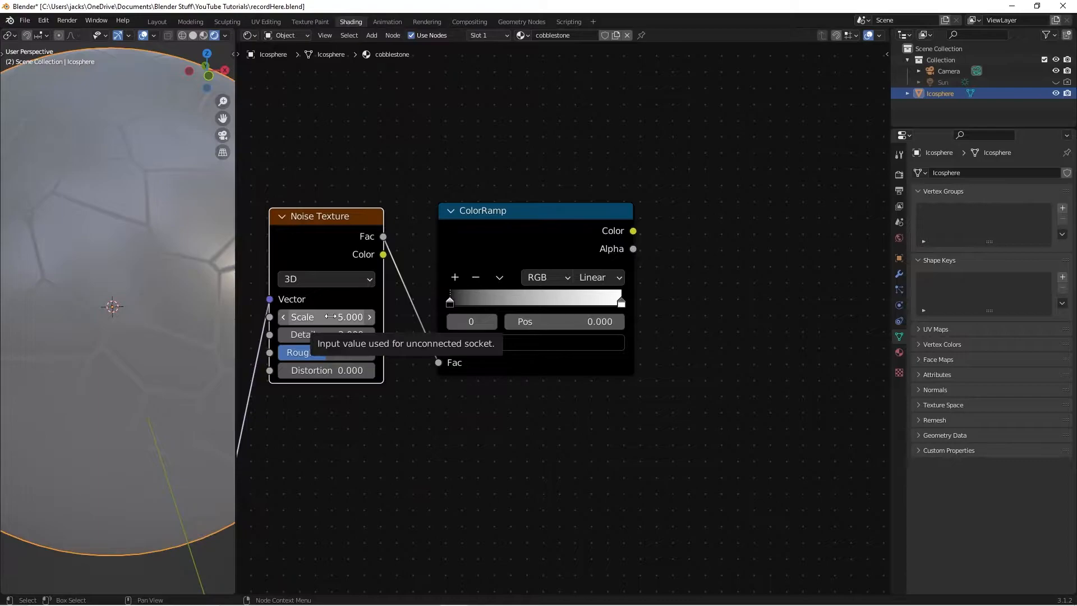
pyautogui.click(331, 317)
pyautogui.write('5.')
pyautogui.press('Return')
pyautogui.scroll(2, 460, 392)
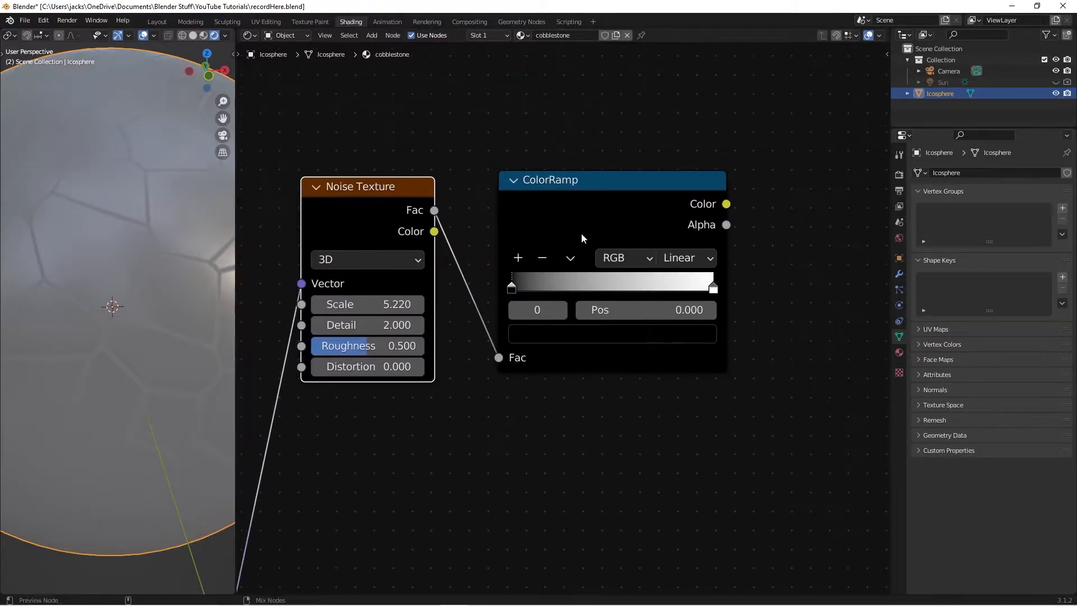
pyautogui.keyDown('ctrl'); pyautogui.keyDown('shift'); pyautogui.click(581, 234); pyautogui.keyUp('shift'); pyautogui.keyUp('ctrl')
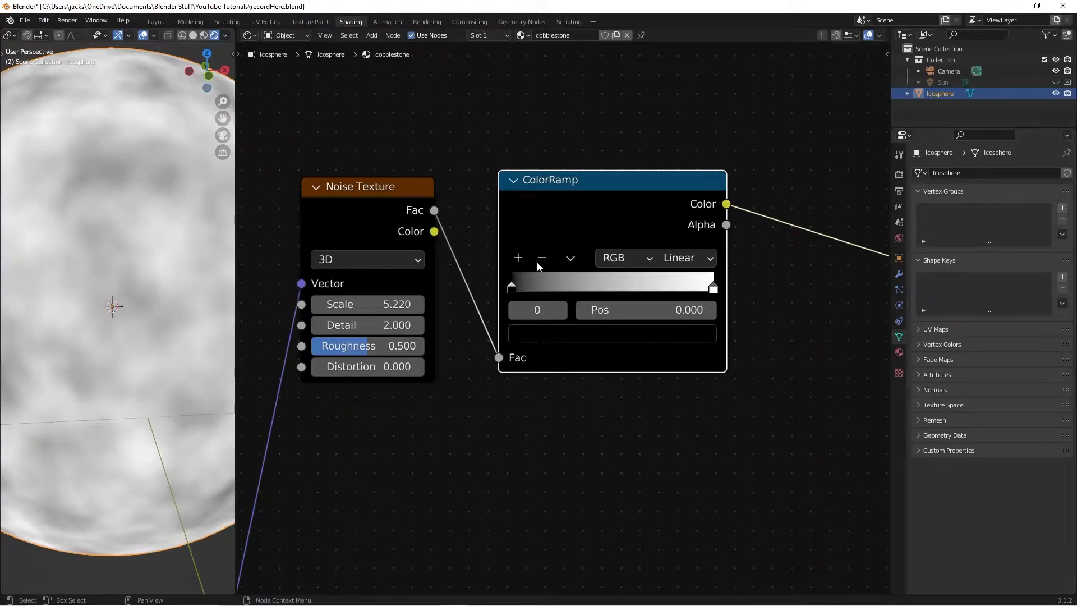
# Set the new Noise Texture's Roughness to 0.6
pyautogui.doubleClick(394, 325)
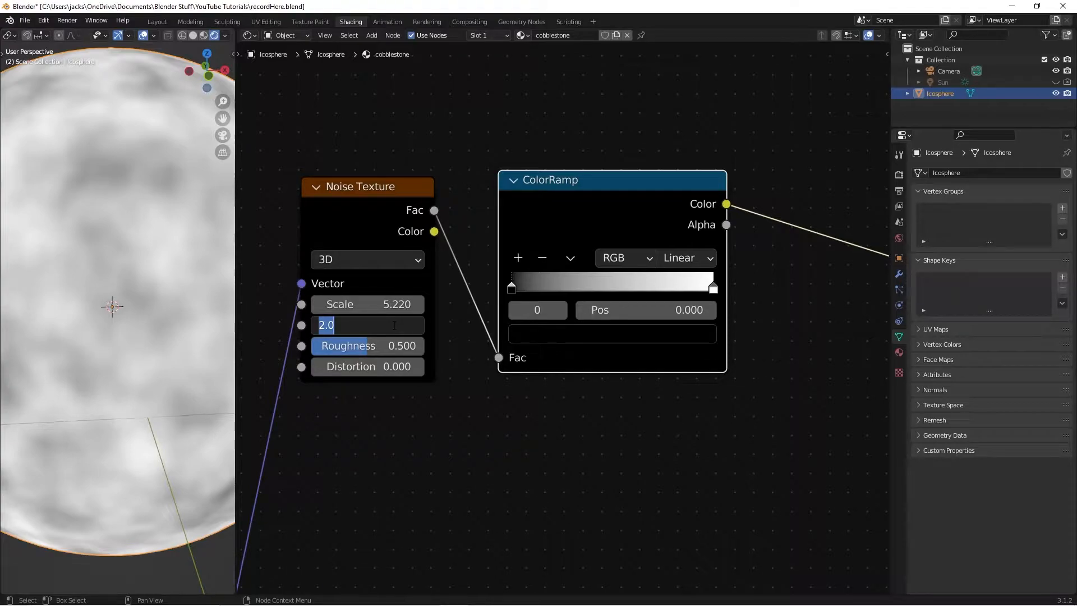
pyautogui.press('Return')
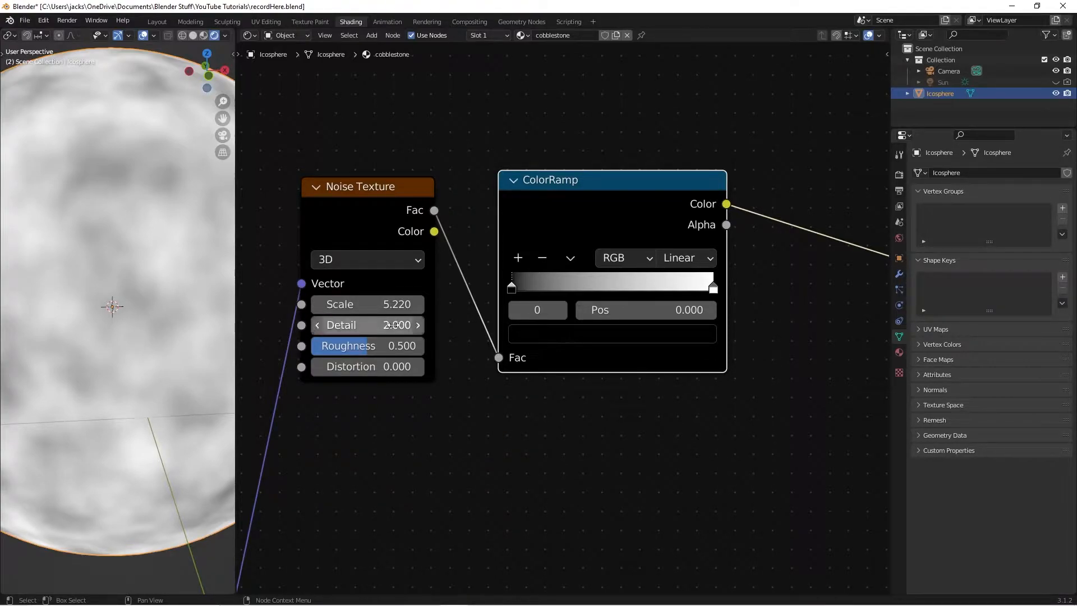
pyautogui.doubleClick(364, 346)
pyautogui.write('.6')
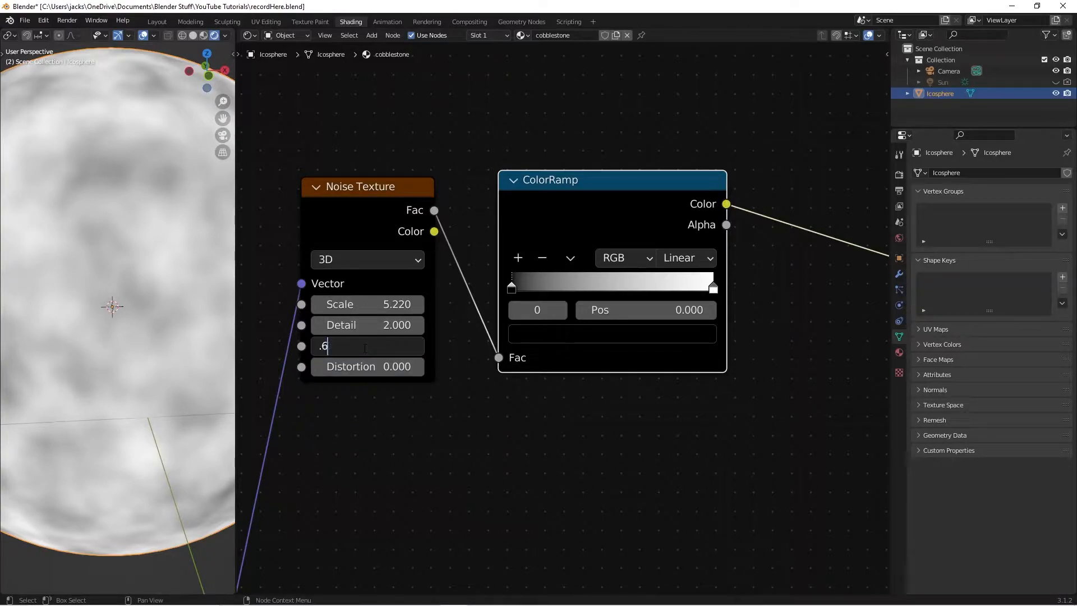
pyautogui.press('Return')
# Move the new ColorRamp's white stop to about 0.414 and black stop to about 0.118, and save the file
pyautogui.scroll(-1, 573, 282)
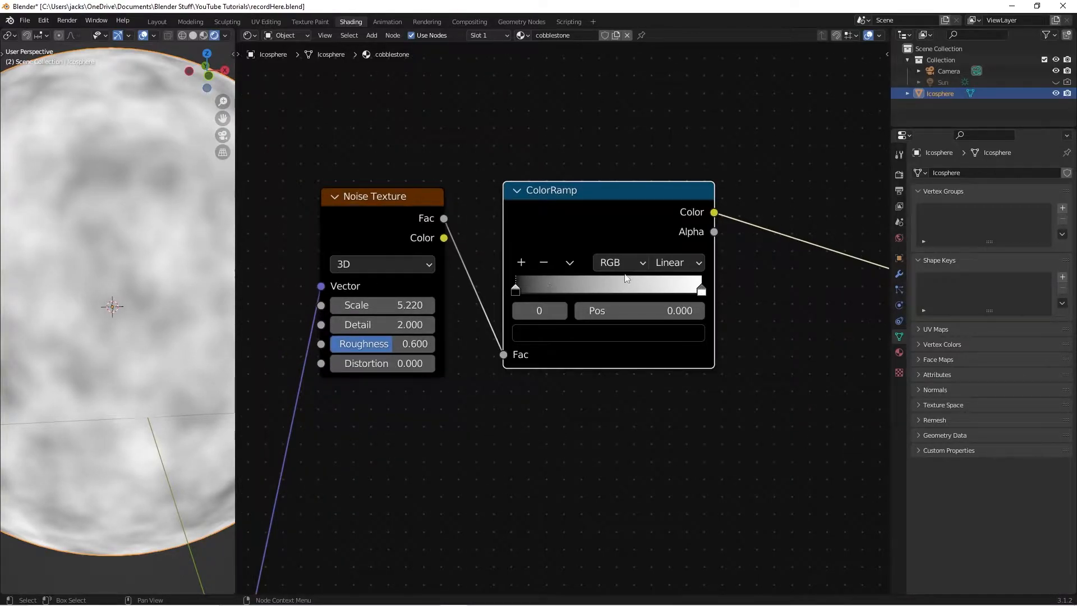
pyautogui.scroll(-1, 573, 282)
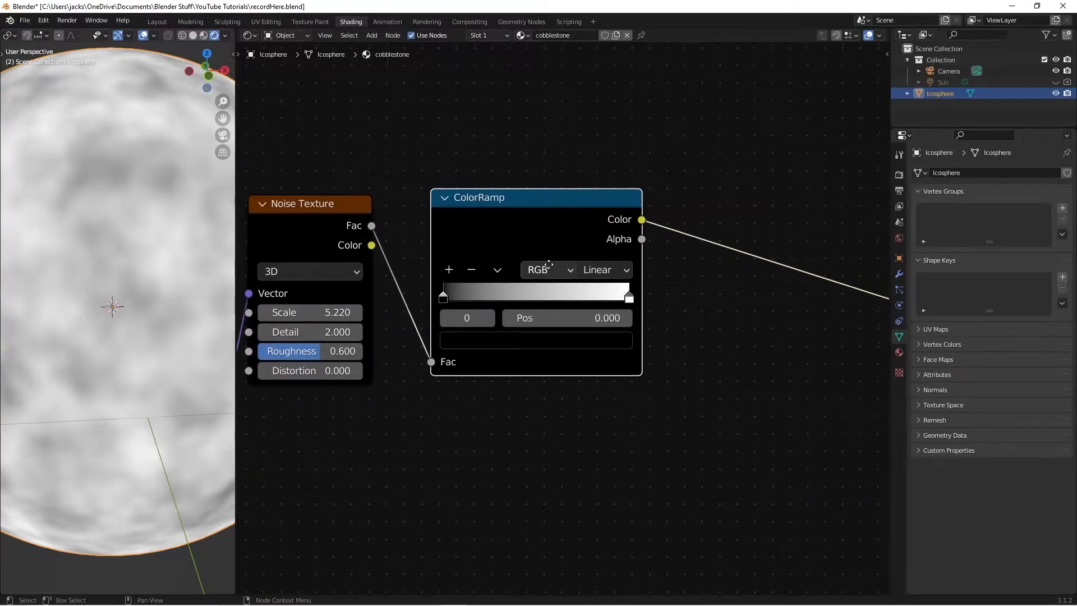
pyautogui.scroll(1, 571, 281)
pyautogui.moveTo(644, 292); pyautogui.dragTo(513, 291)
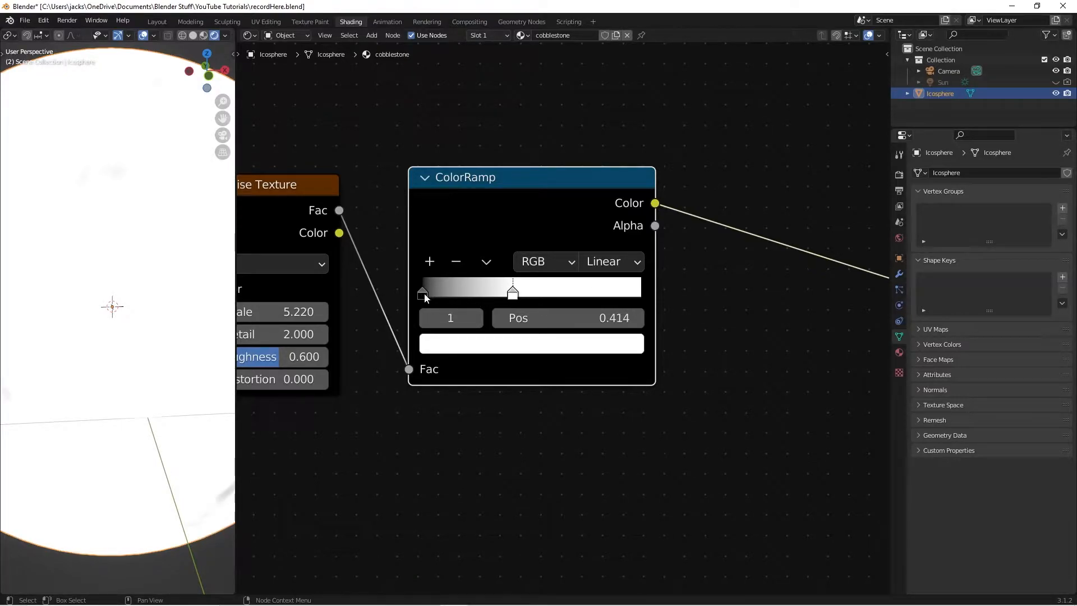
pyautogui.moveTo(428, 294); pyautogui.dragTo(444, 294)
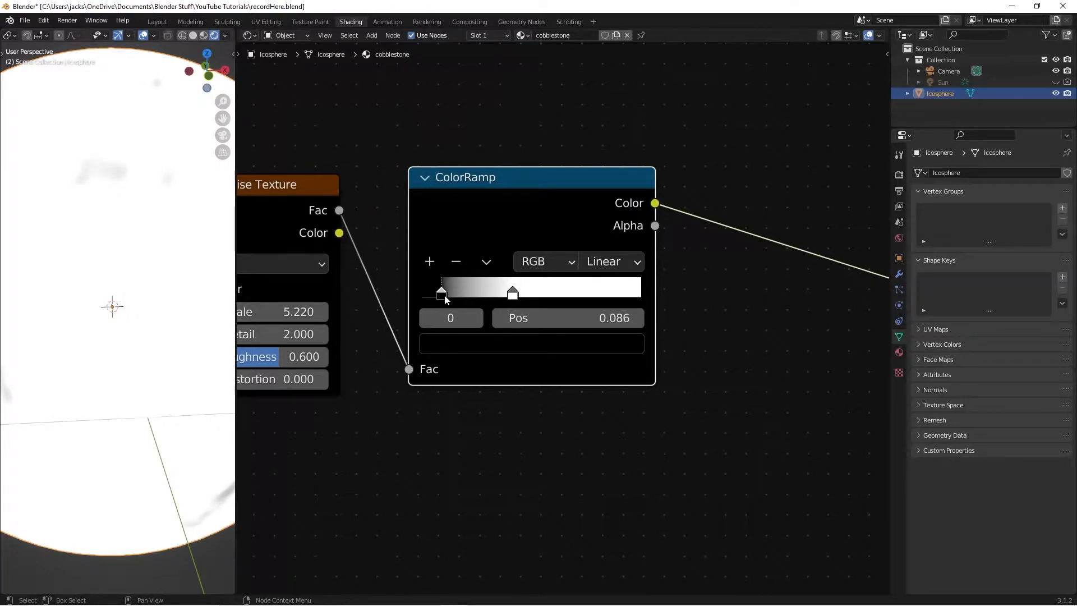
pyautogui.moveTo(444, 295); pyautogui.dragTo(449, 294)
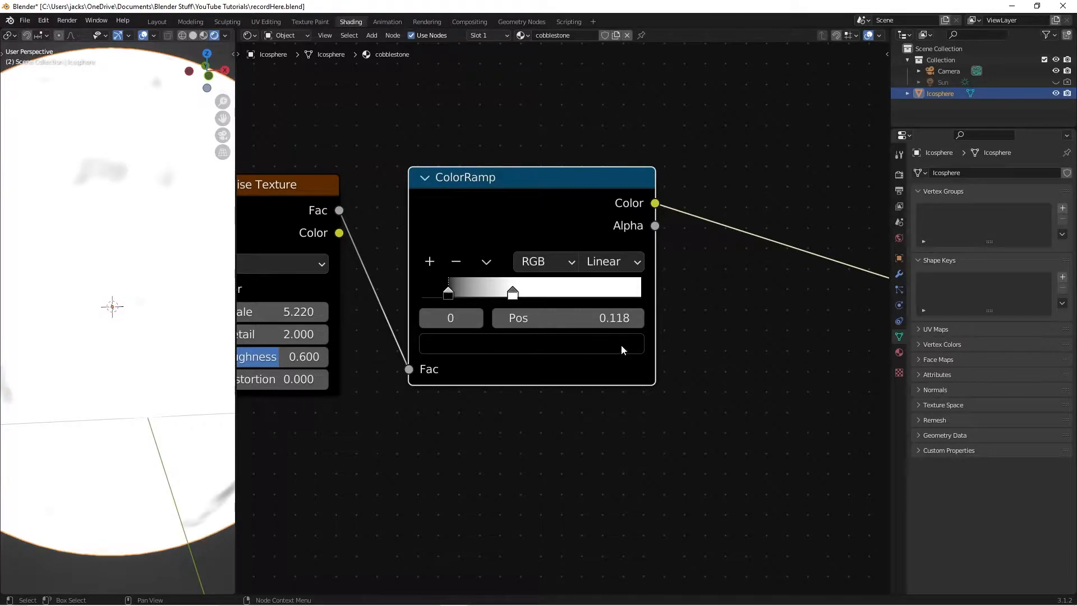
pyautogui.scroll(-2, 73, 365)
pyautogui.moveTo(64, 368); pyautogui.dragTo(105, 368, button='middle')
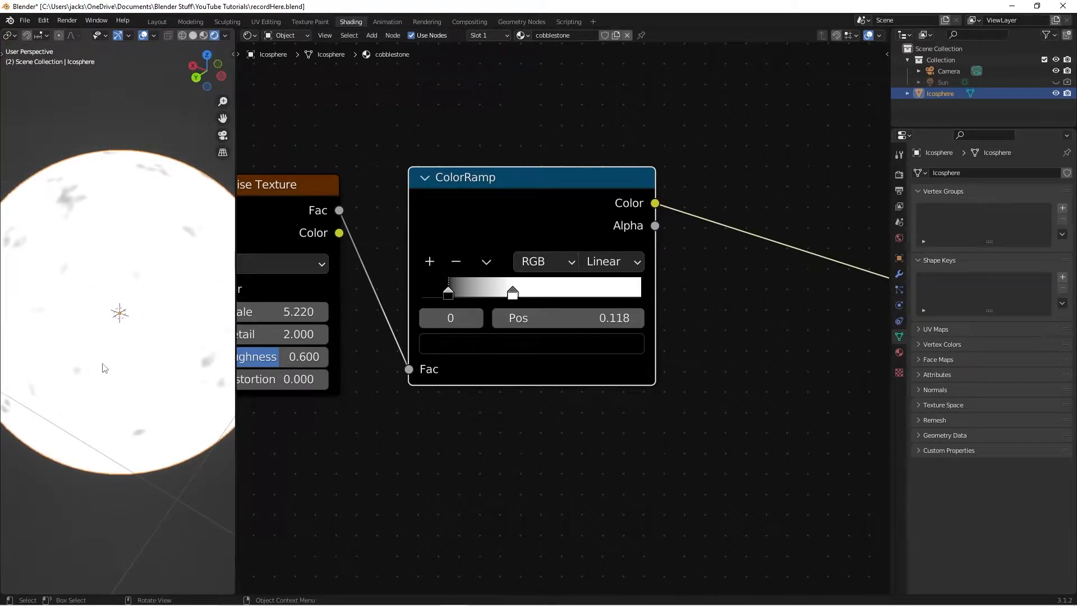
pyautogui.scroll(-2, 366, 339)
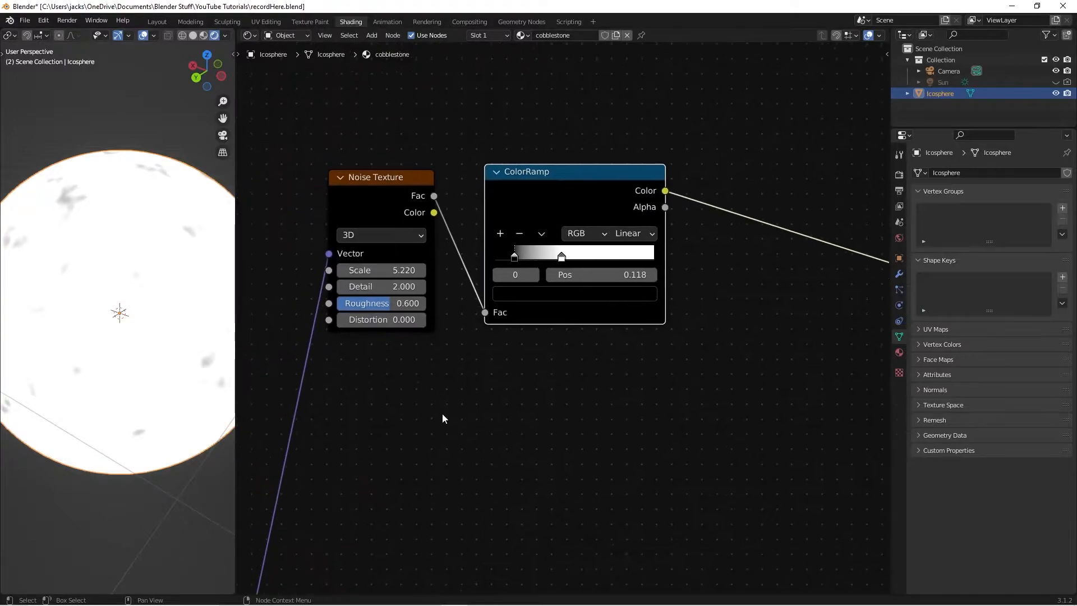
pyautogui.hotkey('ctrl', 's')
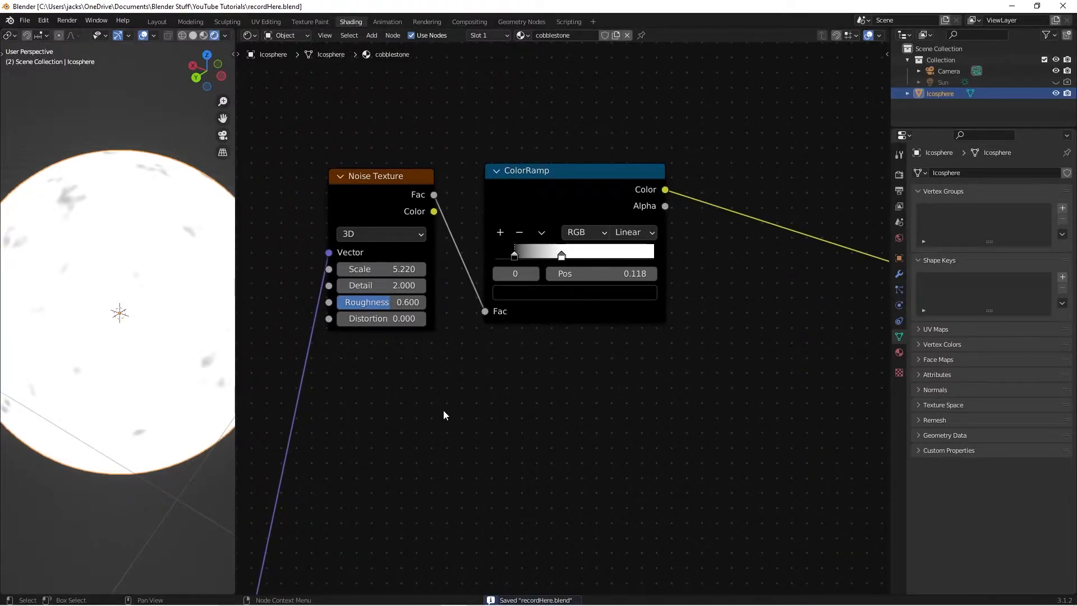
# Add another Noise Texture node directly below the noise node with Scale 5.220
pyautogui.hotkey('shift', 'a')
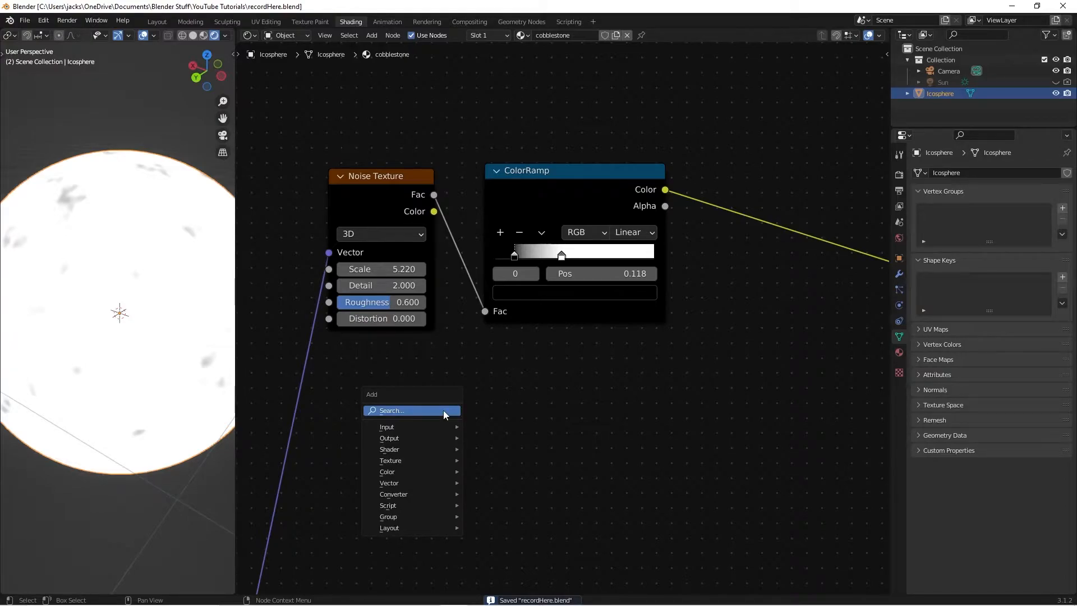
pyautogui.click(443, 412)
pyautogui.write('noise')
pyautogui.press('Return')
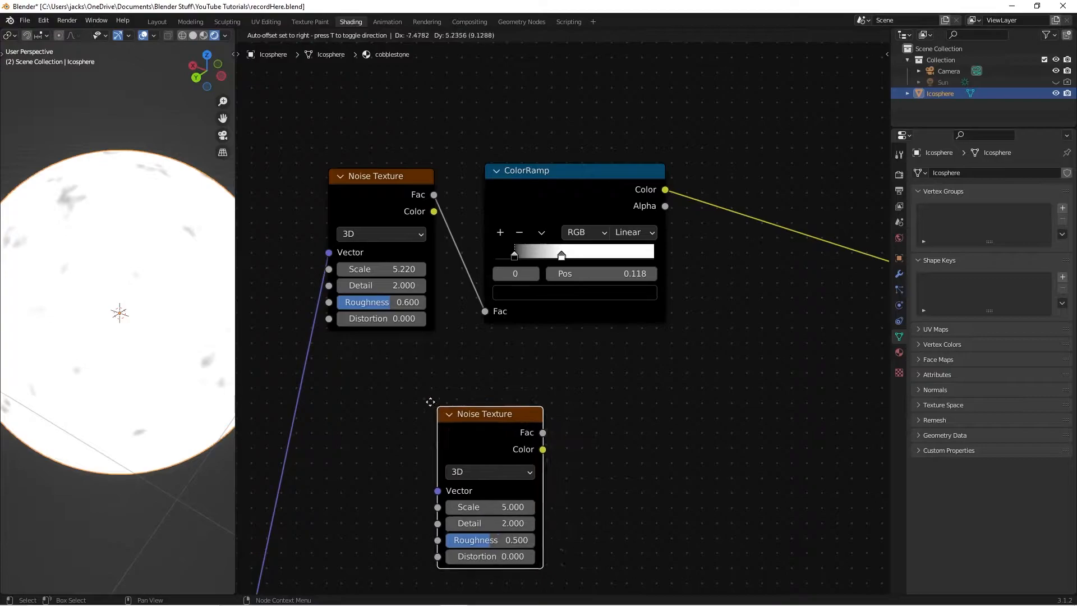
pyautogui.click(326, 343)
# Move the Voronoi, lower noise, Mix, Bright/Contrast and Bump cluster down and the upper noise nodes and ColorRamp up to separate the groups
pyautogui.moveTo(498, 457); pyautogui.dragTo(641, 282, button='middle')
pyautogui.scroll(-7, 671, 338)
pyautogui.moveTo(728, 432); pyautogui.dragTo(699, 301, button='middle')
pyautogui.scroll(-2, 698, 300)
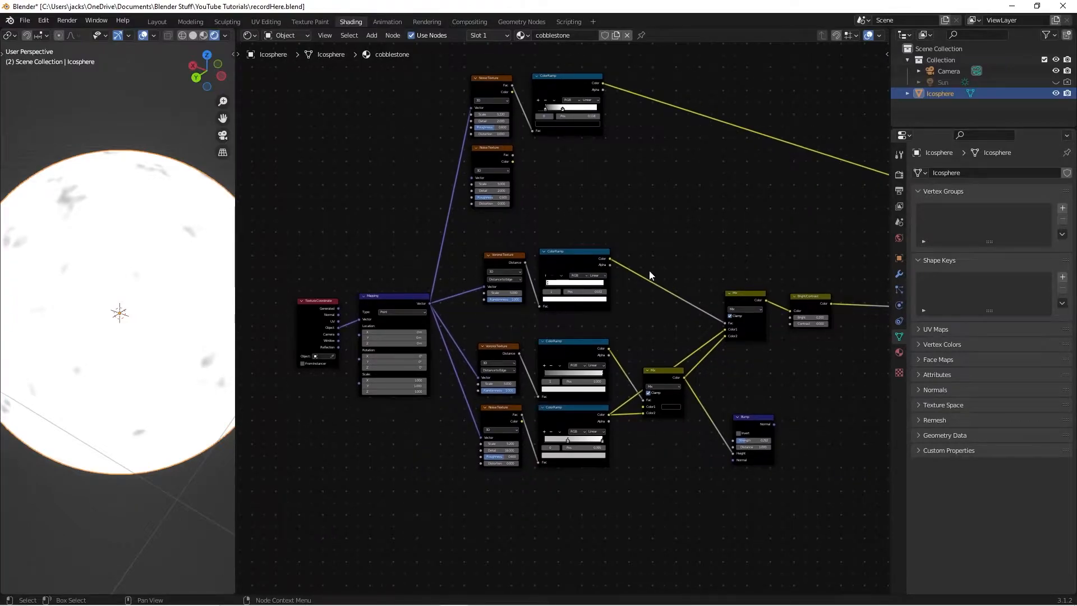
pyautogui.scroll(-2, 785, 384)
pyautogui.moveTo(788, 386); pyautogui.dragTo(727, 346, button='middle')
pyautogui.moveTo(435, 206); pyautogui.dragTo(728, 486)
pyautogui.press('g')
pyautogui.click(681, 449)
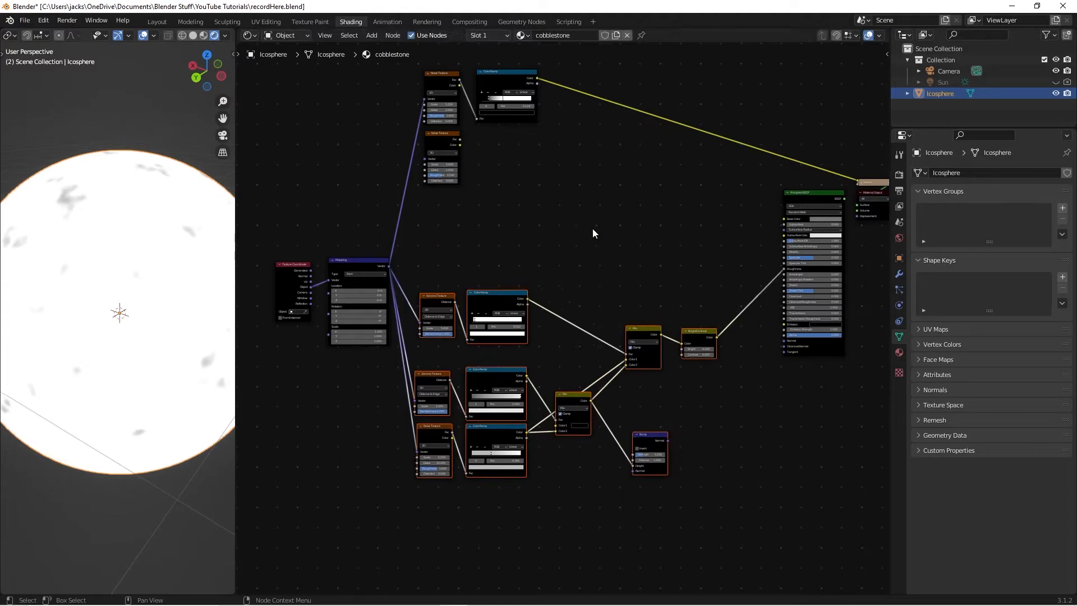
pyautogui.click(593, 229)
pyautogui.moveTo(593, 229); pyautogui.dragTo(608, 322, button='middle')
pyautogui.moveTo(423, 136); pyautogui.dragTo(554, 348)
pyautogui.press('g')
pyautogui.click(530, 304)
pyautogui.click(566, 324)
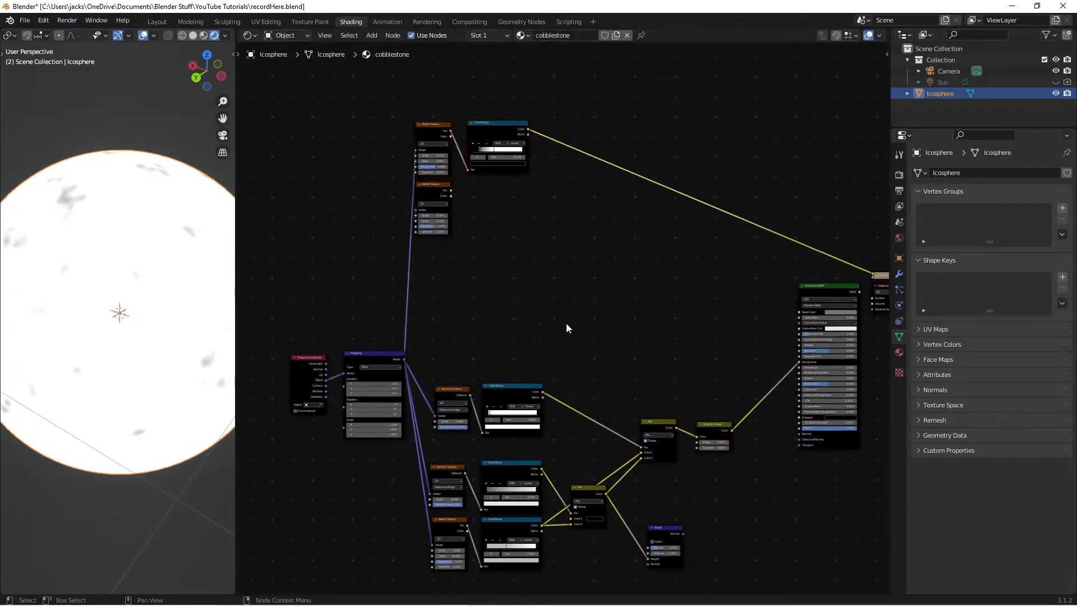
# Add a reroute point on the Mapping link to the upper Noise Texture and connect it to the new Noise Texture's Vector input
pyautogui.moveTo(548, 248); pyautogui.dragTo(605, 402, button='middle')
pyautogui.scroll(8, 588, 384)
pyautogui.scroll(2, 540, 386)
pyautogui.moveTo(440, 473); pyautogui.dragTo(483, 289, button='middle')
pyautogui.scroll(-2, 483, 289)
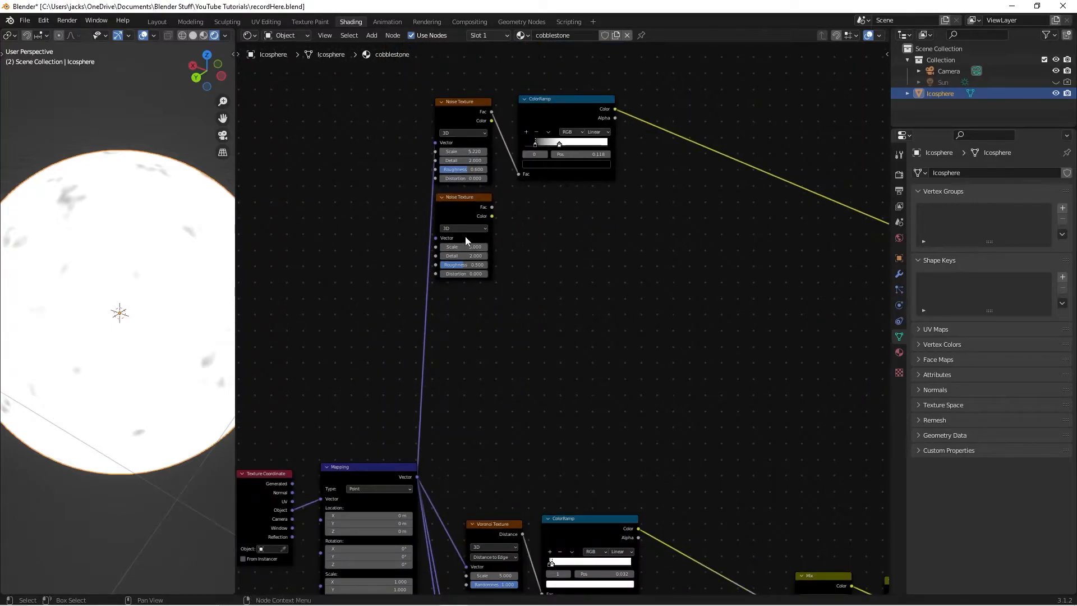
pyautogui.moveTo(471, 204); pyautogui.dragTo(479, 208)
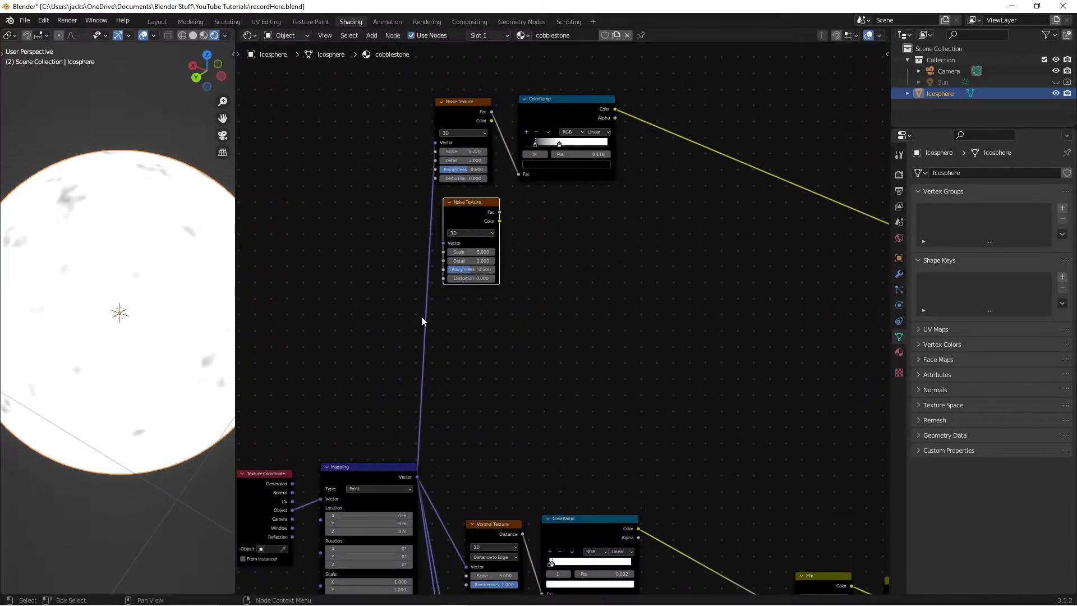
pyautogui.moveTo(380, 309)
pyautogui.keyDown('shift'); pyautogui.mouseDown(button='right')
pyautogui.moveTo(489, 340)
pyautogui.moveTo(491, 301)
pyautogui.mouseUp(button='right'); pyautogui.keyUp('shift')
pyautogui.moveTo(429, 329); pyautogui.dragTo(441, 247)
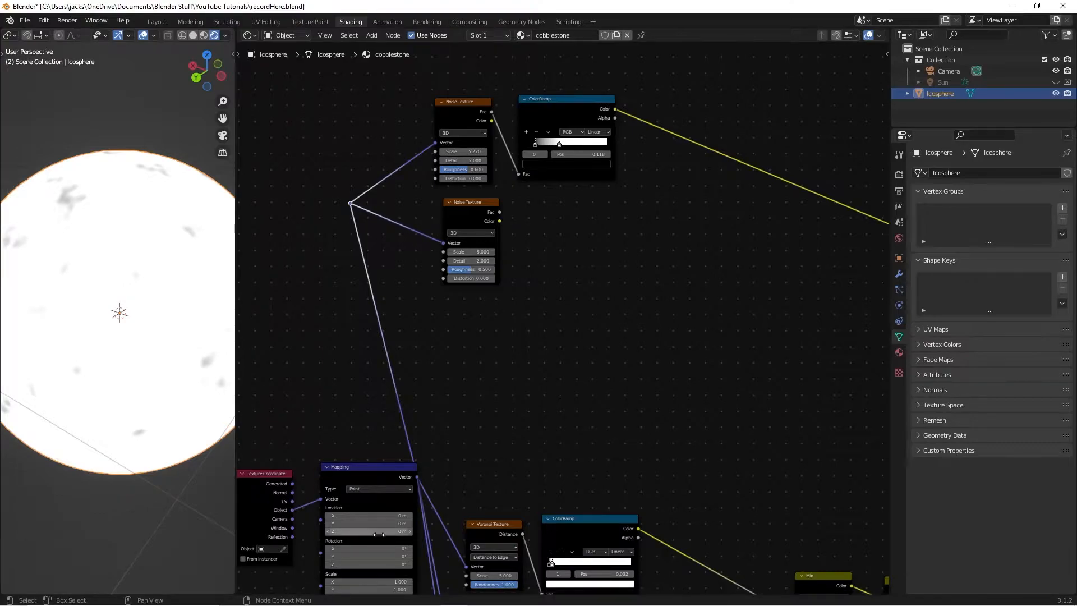
# Preview the newly added Noise Texture on the sphere
pyautogui.moveTo(633, 251); pyautogui.dragTo(602, 310, button='middle')
pyautogui.scroll(1, 544, 390)
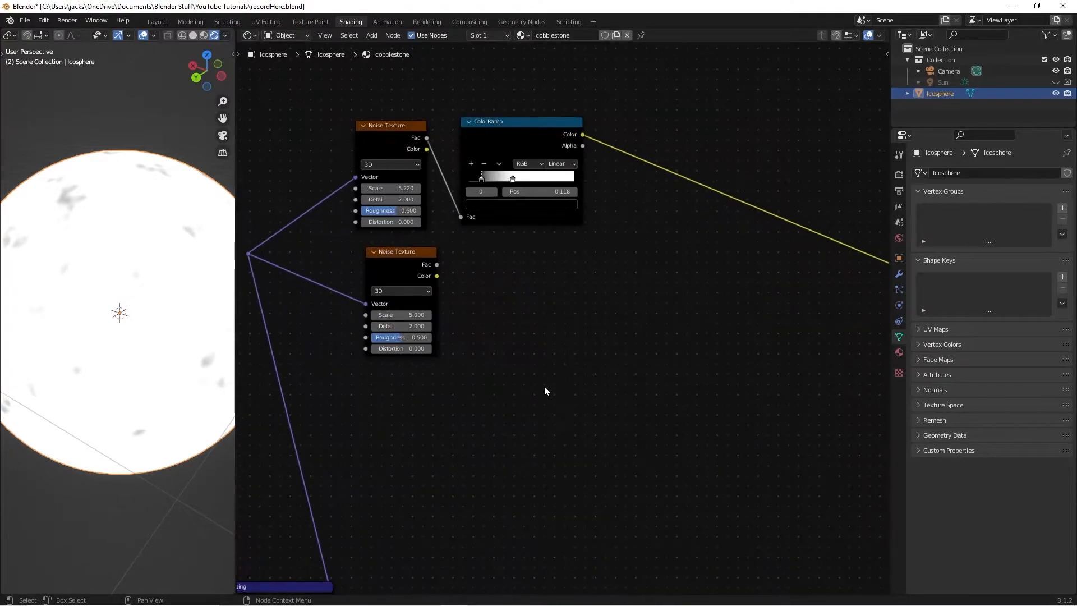
pyautogui.scroll(1, 521, 416)
pyautogui.scroll(1, 522, 415)
pyautogui.keyDown('ctrl'); pyautogui.keyDown('shift'); pyautogui.click(302, 377); pyautogui.keyUp('shift'); pyautogui.keyUp('ctrl')
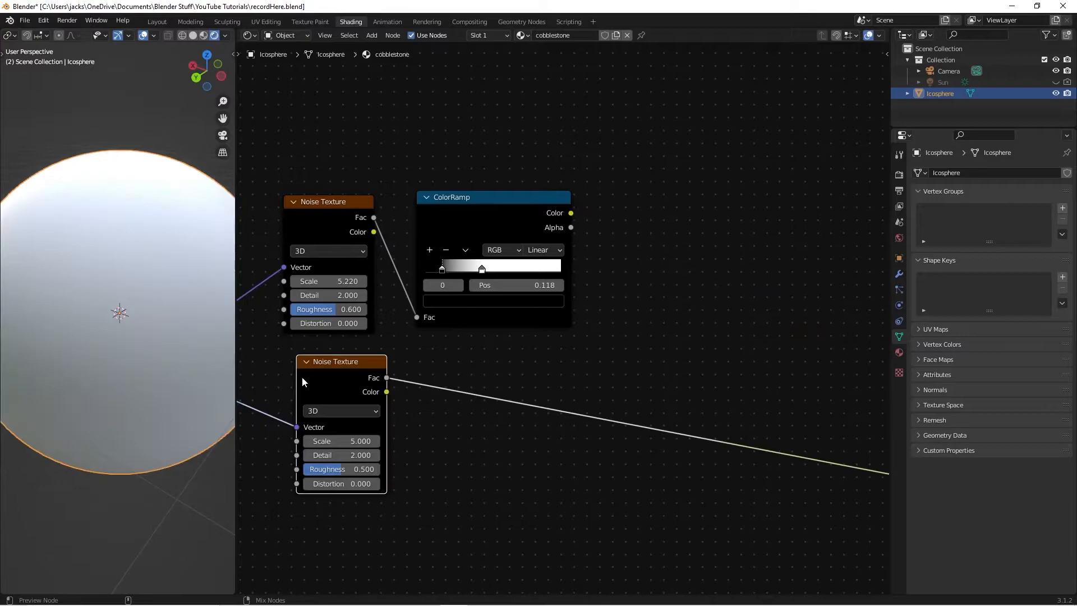
pyautogui.moveTo(500, 478); pyautogui.dragTo(553, 445, button='middle')
pyautogui.scroll(2, 517, 444)
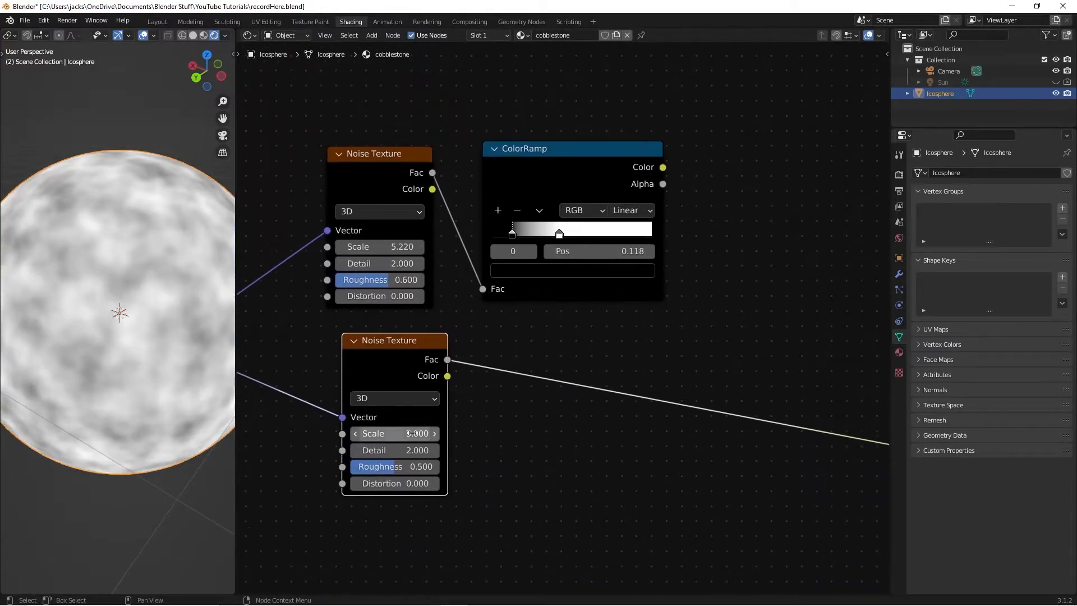
# Set the previewed Noise Texture's Scale to 14.8, Detail to 15 and Roughness to 0.59
pyautogui.click(410, 432)
pyautogui.write('14')
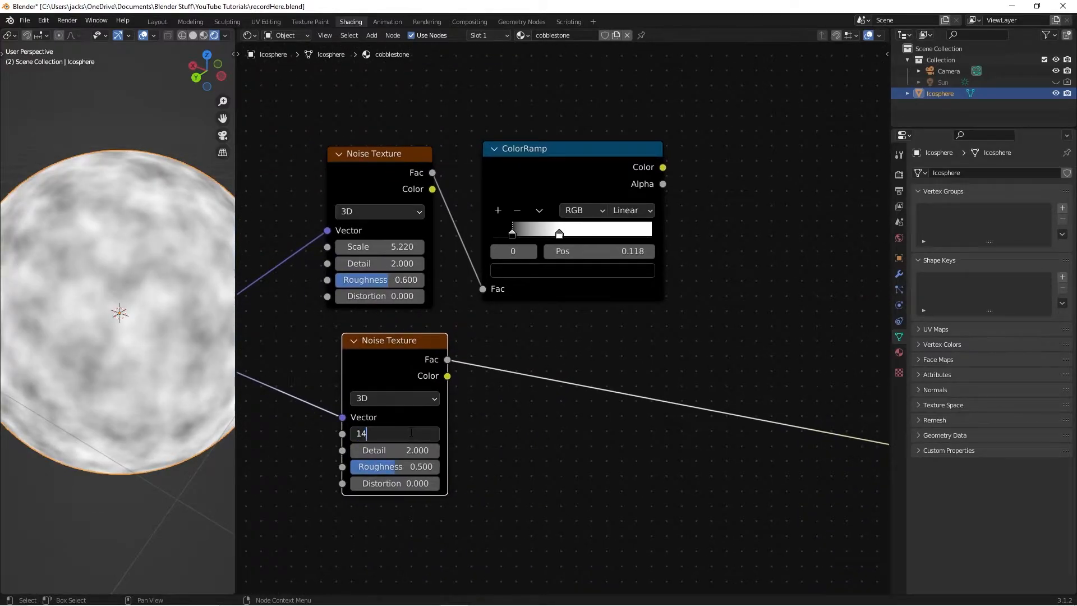
pyautogui.write('.8')
pyautogui.press('Return')
pyautogui.click(406, 449)
pyautogui.write('15')
pyautogui.press('Return')
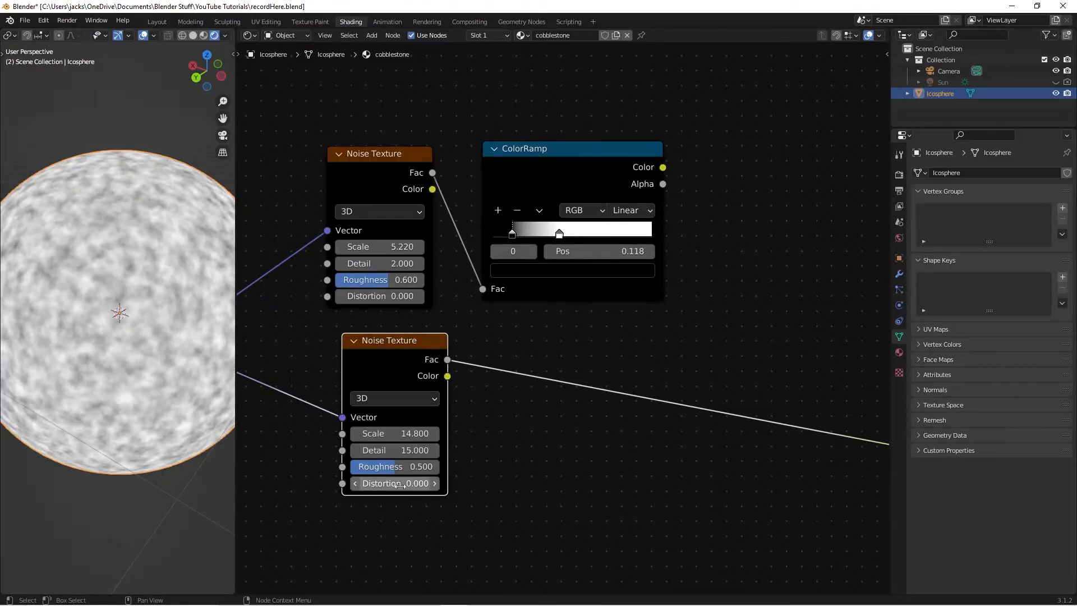
pyautogui.click(395, 467)
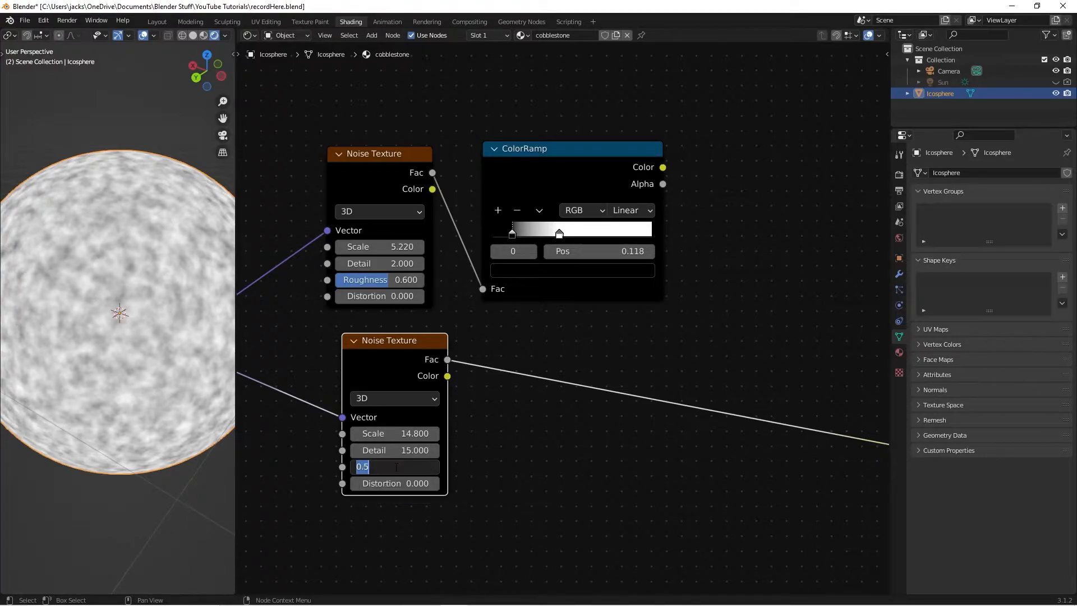
pyautogui.write('0.59')
pyautogui.press('Return')
pyautogui.moveTo(136, 328)
pyautogui.mouseDown(button='middle')
pyautogui.moveTo(145, 329)
pyautogui.moveTo(133, 327)
pyautogui.mouseUp(button='middle')
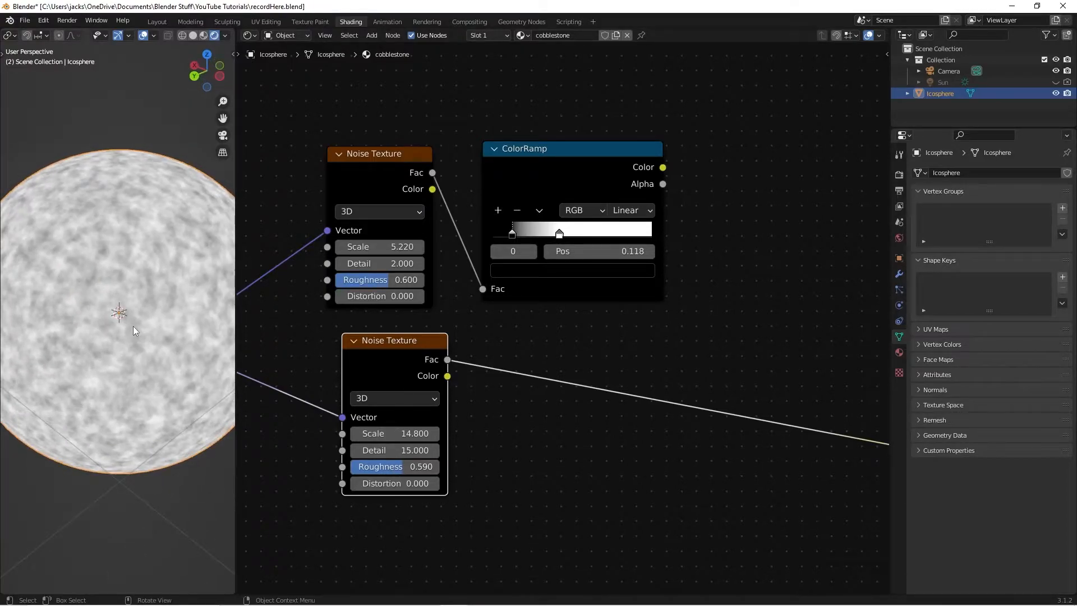
# Insert a ColorRamp on the previewed Noise Texture's Fac link and move the ramp's white stop to about 0.709
pyautogui.click(538, 458)
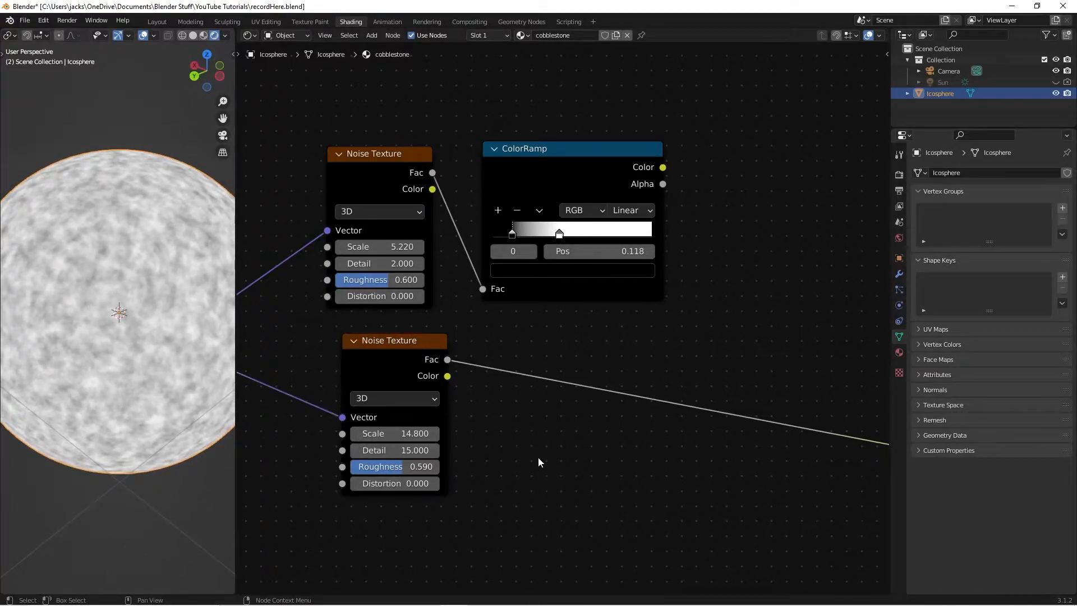
pyautogui.hotkey('shift', 'a')
pyautogui.write('c')
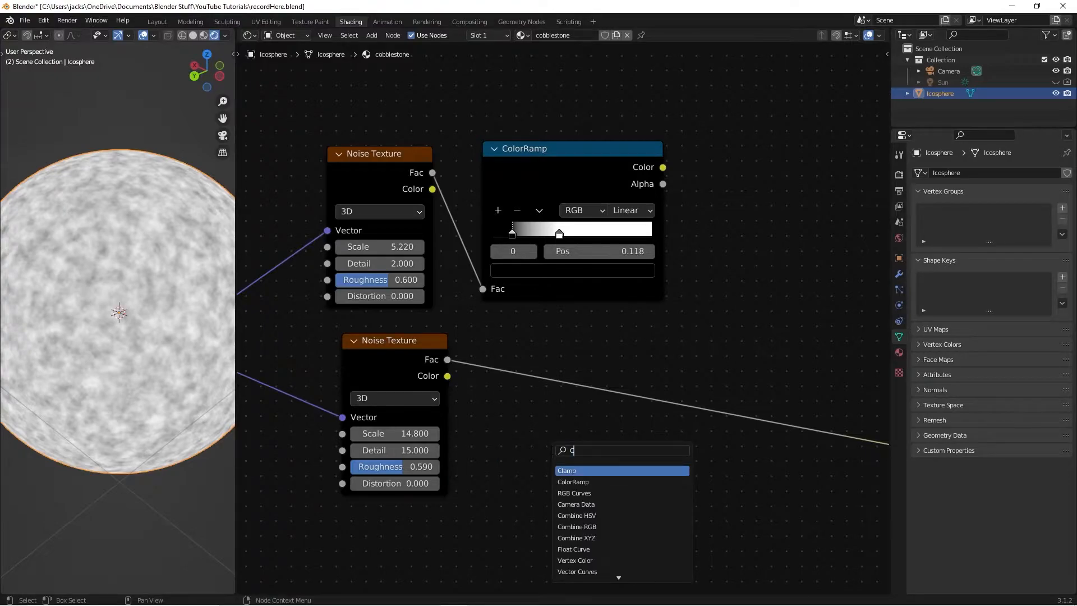
pyautogui.write('ol')
pyautogui.press('Return')
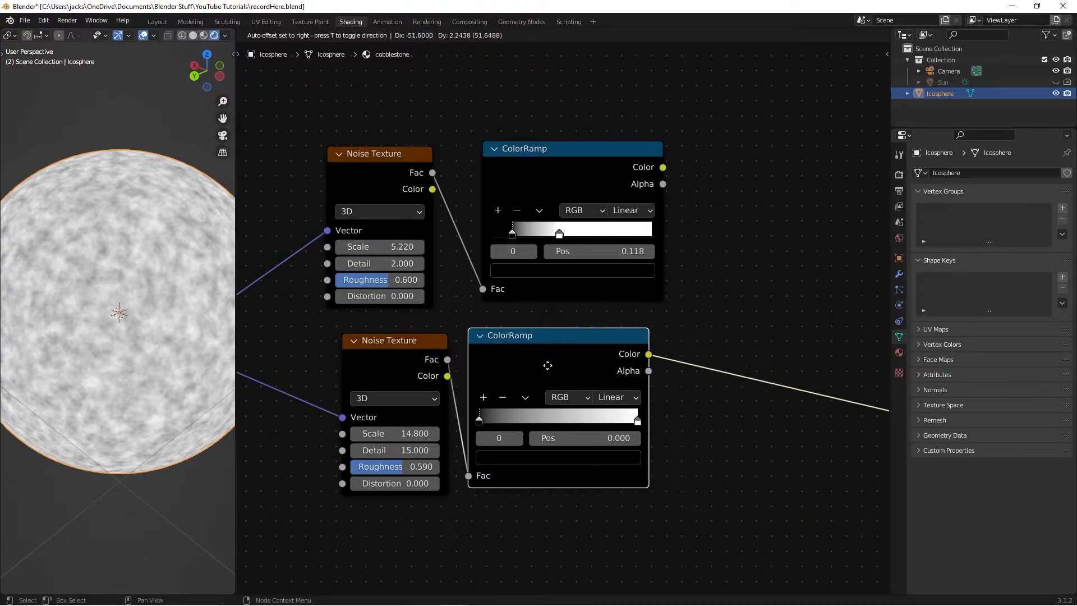
pyautogui.click(468, 329)
pyautogui.scroll(1, 661, 449)
pyautogui.moveTo(785, 457); pyautogui.dragTo(779, 435, button='middle')
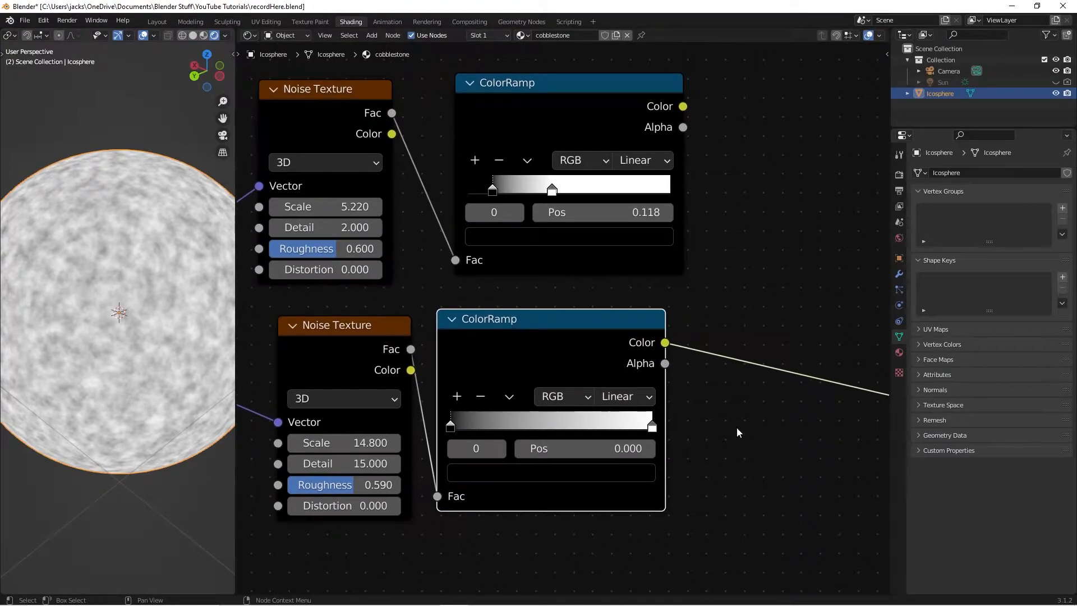
pyautogui.moveTo(654, 430)
pyautogui.mouseDown()
pyautogui.moveTo(671, 418)
pyautogui.moveTo(612, 416)
pyautogui.mouseUp()
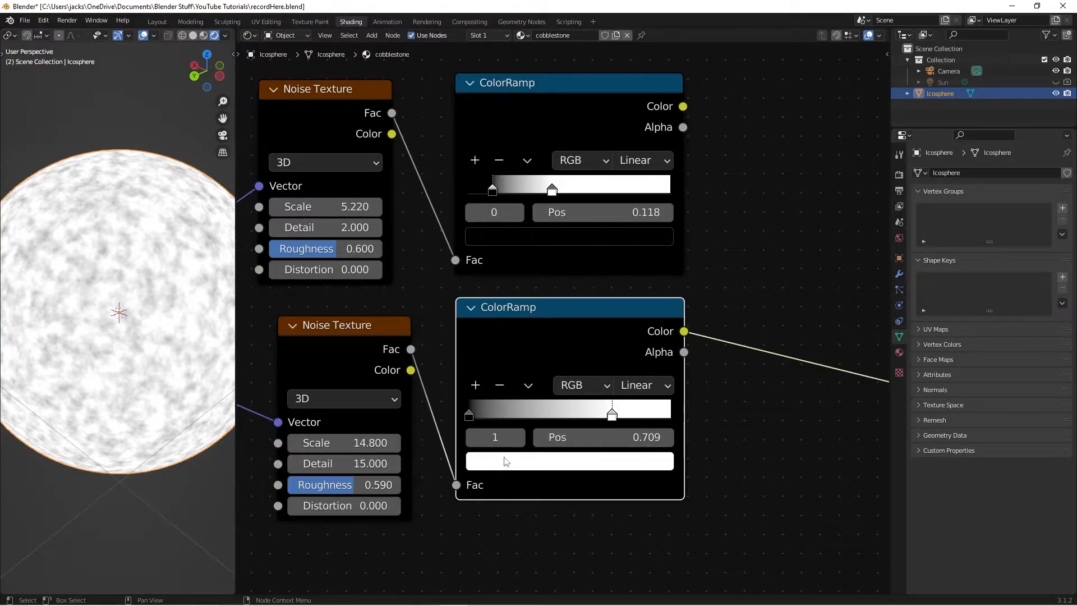
# Recolor the lower ColorRamp's black stop to a light bluish grey with Saturation about 0.135 and Value about 0.342
pyautogui.click(469, 415)
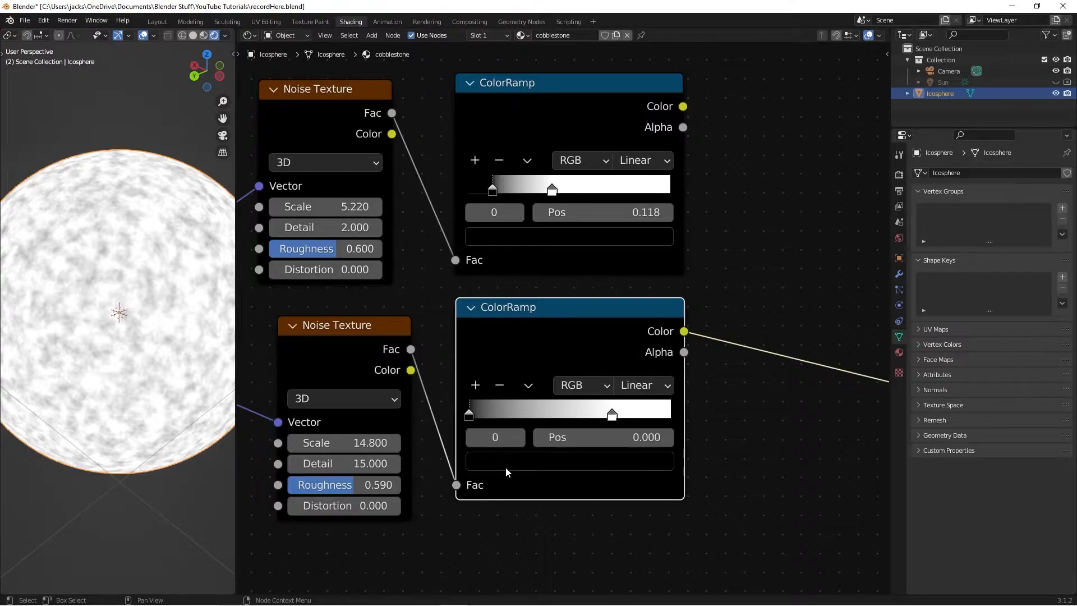
pyautogui.click(506, 463)
pyautogui.moveTo(550, 415); pyautogui.dragTo(595, 415)
pyautogui.moveTo(499, 396)
pyautogui.mouseDown()
pyautogui.moveTo(542, 396)
pyautogui.moveTo(493, 395)
pyautogui.mouseUp()
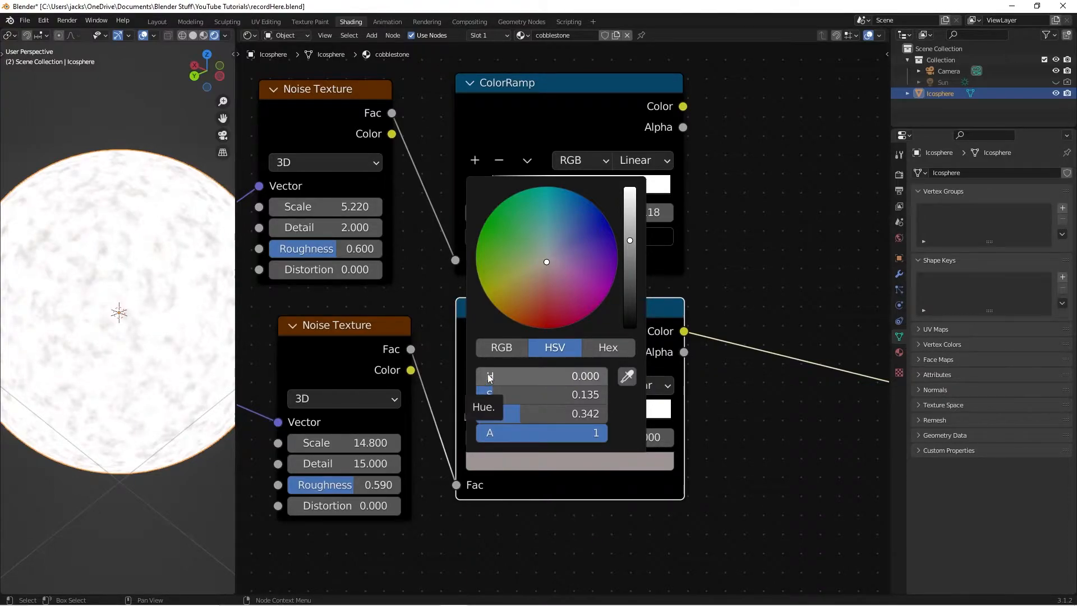
pyautogui.moveTo(490, 378); pyautogui.dragTo(576, 426)
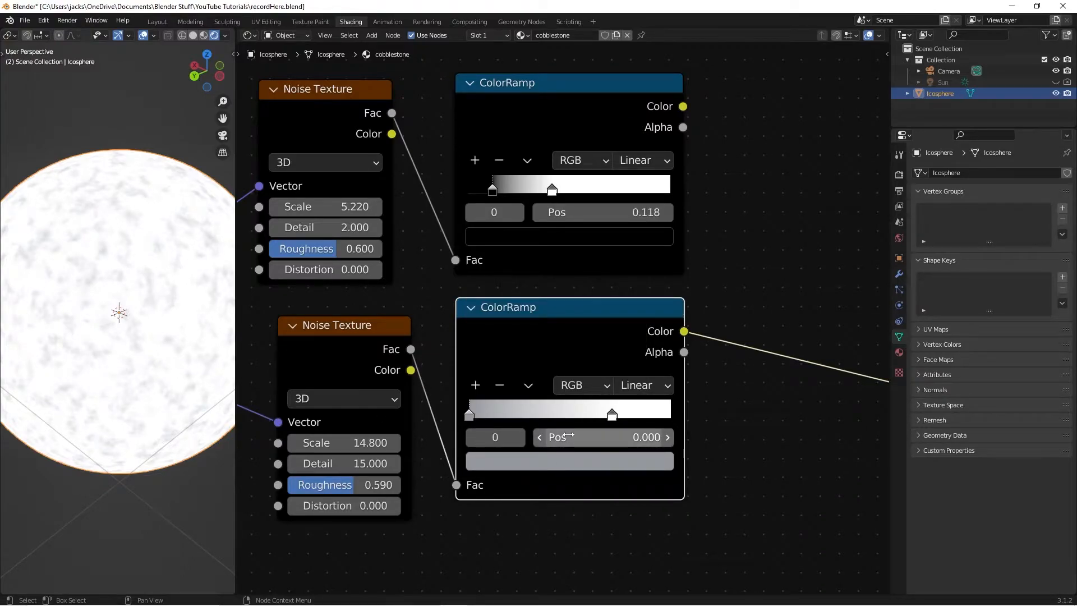
# Recolor the lower ColorRamp's white stop to a dark bluish grey with Saturation about 0.194 and Value 0.045, and save the file
pyautogui.click(613, 415)
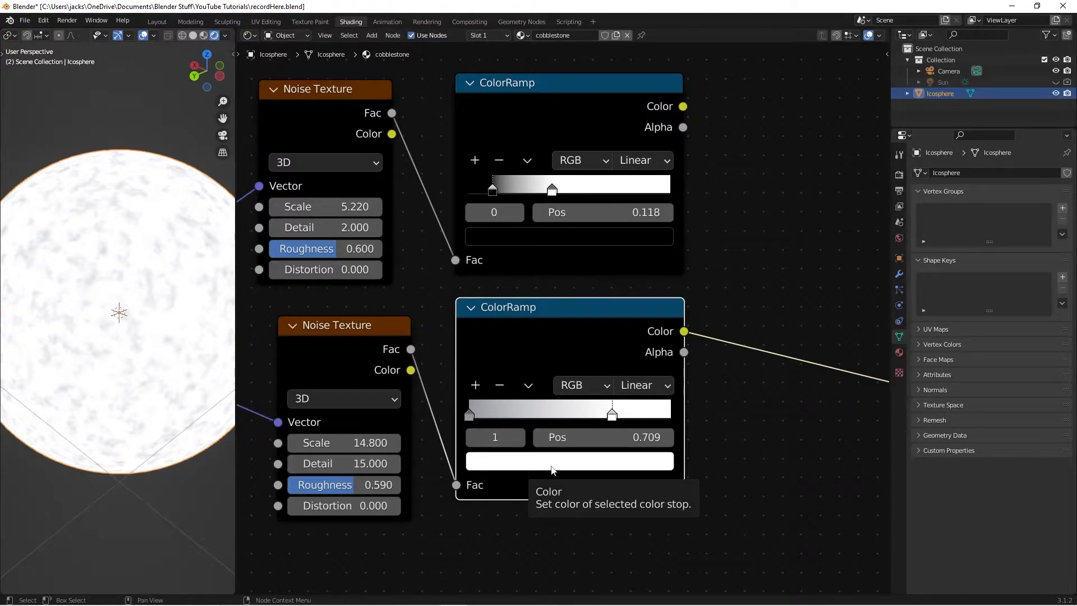
pyautogui.click(552, 466)
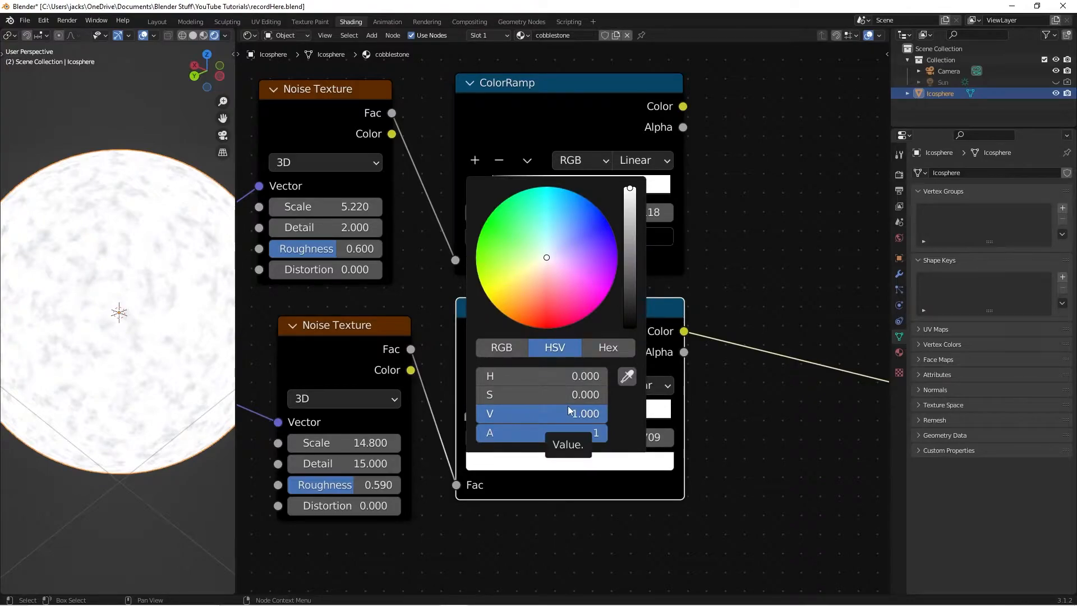
pyautogui.moveTo(569, 413); pyautogui.dragTo(442, 414)
pyautogui.click(483, 413)
pyautogui.write('.045')
pyautogui.press('Return')
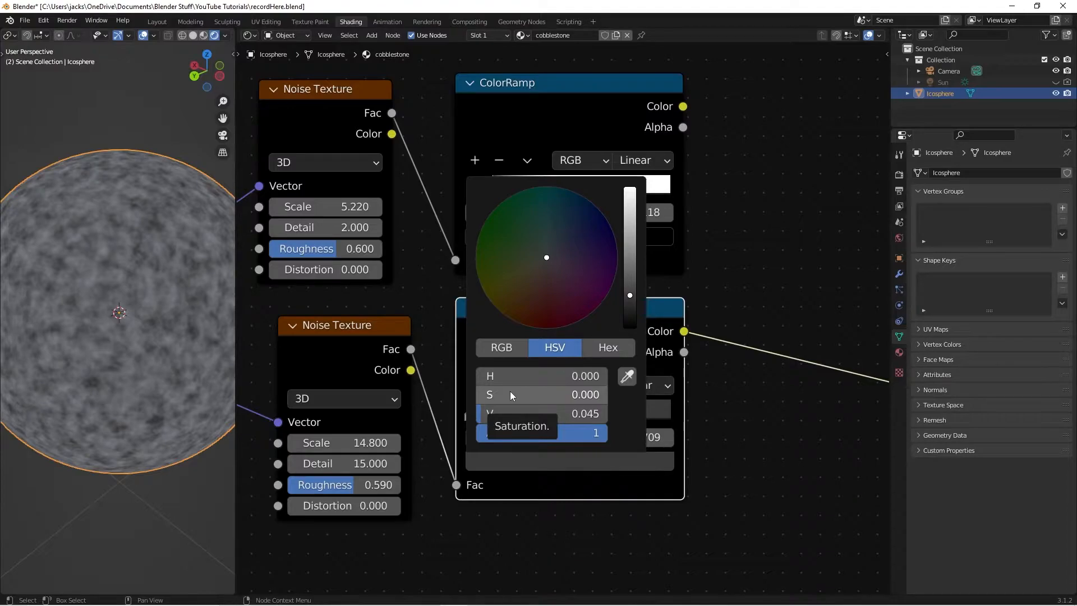
pyautogui.moveTo(510, 391)
pyautogui.mouseDown()
pyautogui.moveTo(524, 392)
pyautogui.moveTo(500, 395)
pyautogui.mouseUp()
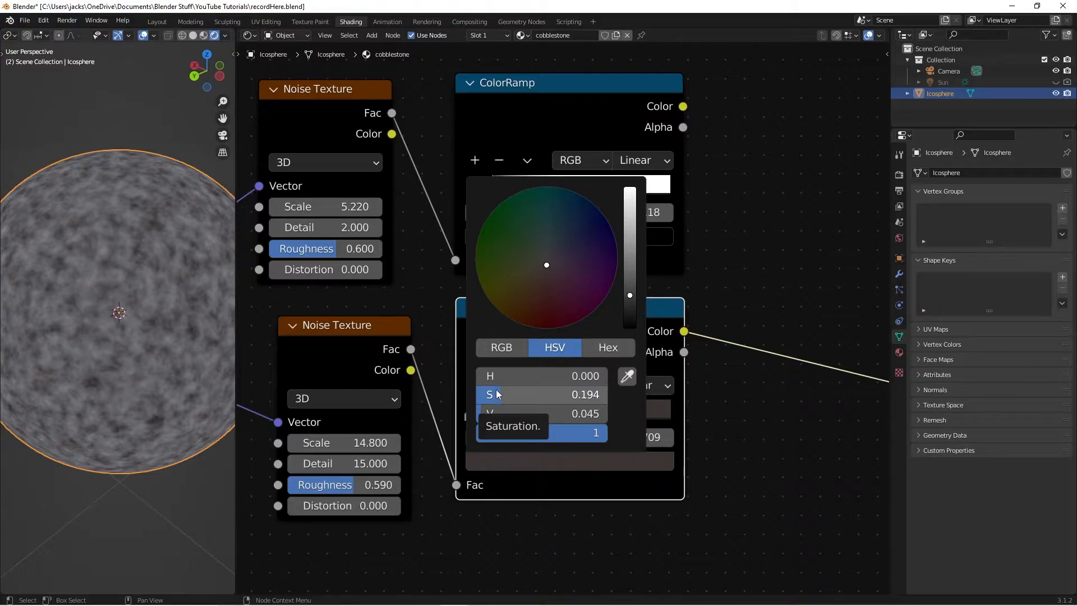
pyautogui.moveTo(493, 379); pyautogui.dragTo(562, 376)
pyautogui.moveTo(91, 348); pyautogui.dragTo(117, 311, button='middle')
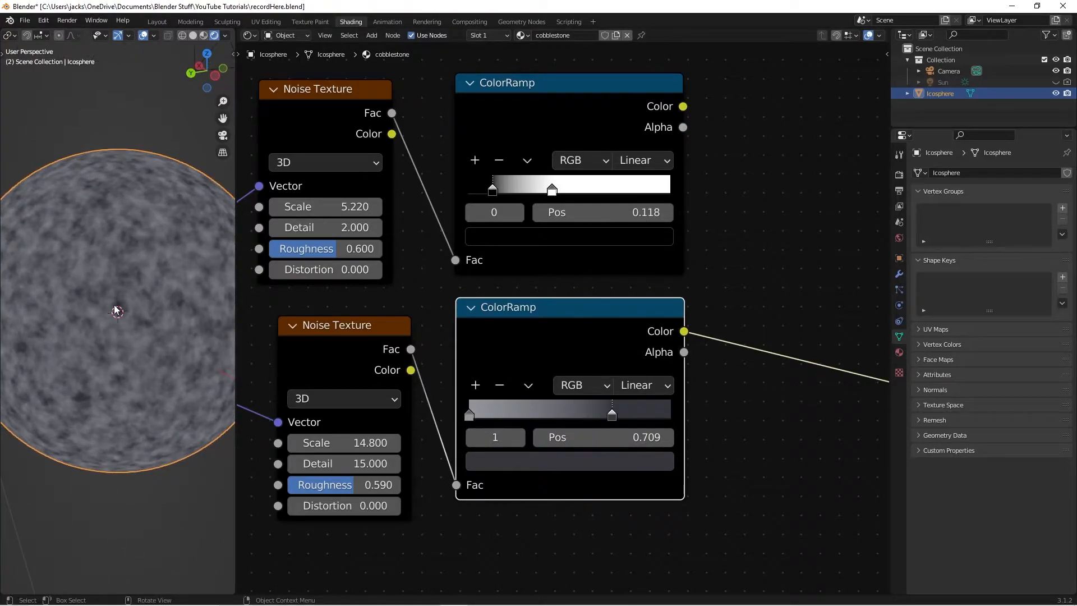
pyautogui.scroll(-2, 457, 457)
pyautogui.click(795, 441)
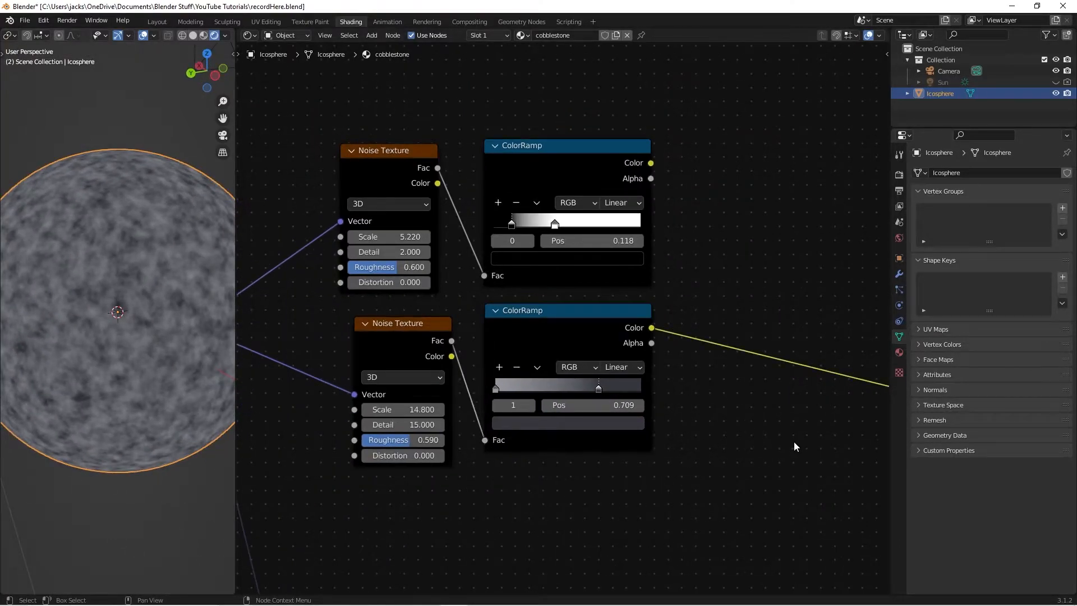
pyautogui.hotkey('ctrl', 's')
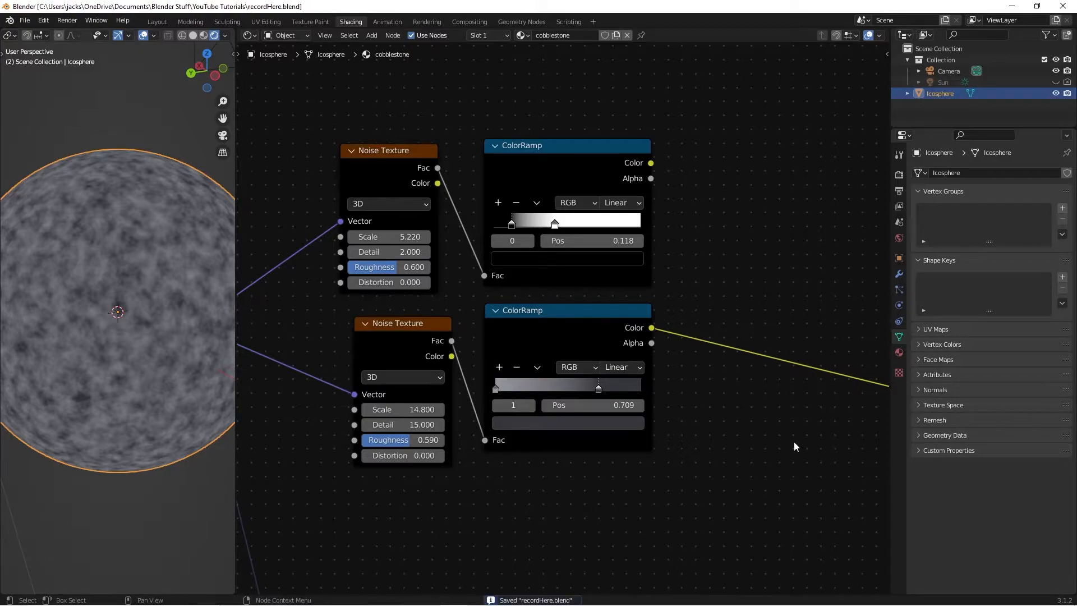
# Add a third Noise Texture node below the two upper noise nodes
pyautogui.scroll(-1, 712, 418)
pyautogui.hotkey('shift', 'a')
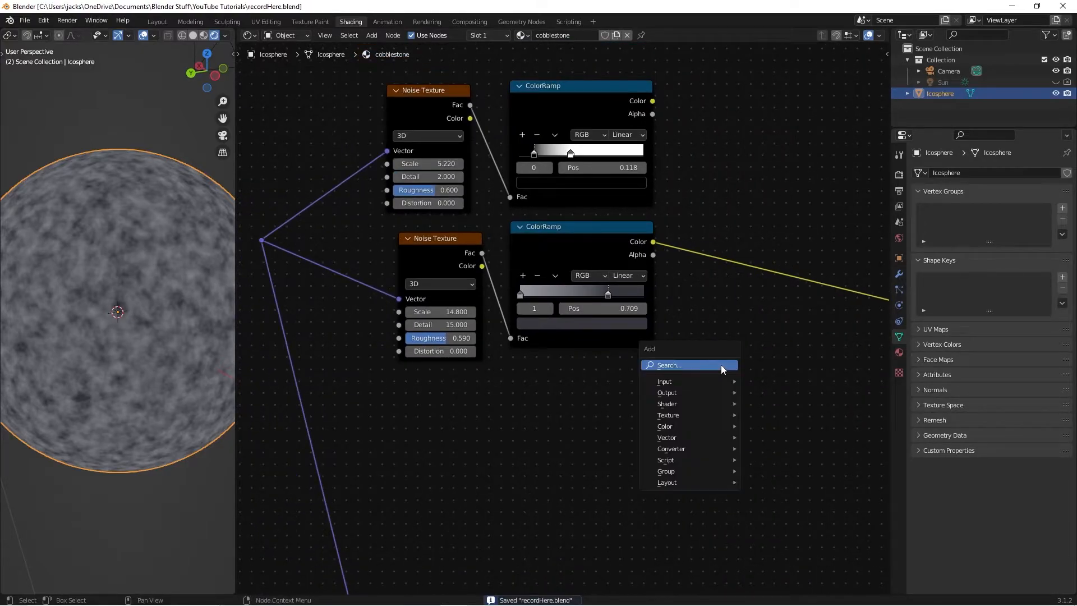
pyautogui.click(722, 365)
pyautogui.write('noise')
pyautogui.press('Down')
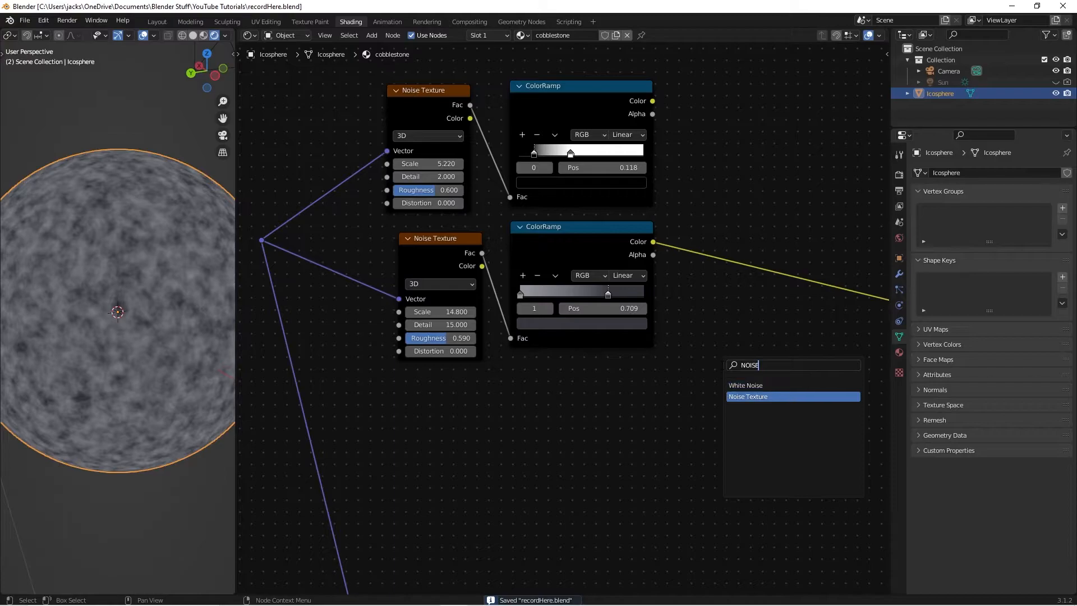
pyautogui.press('Return')
pyautogui.click(387, 393)
# Connect the Mapping node's Vector output to the third Noise Texture's Vector input
pyautogui.scroll(-2, 549, 397)
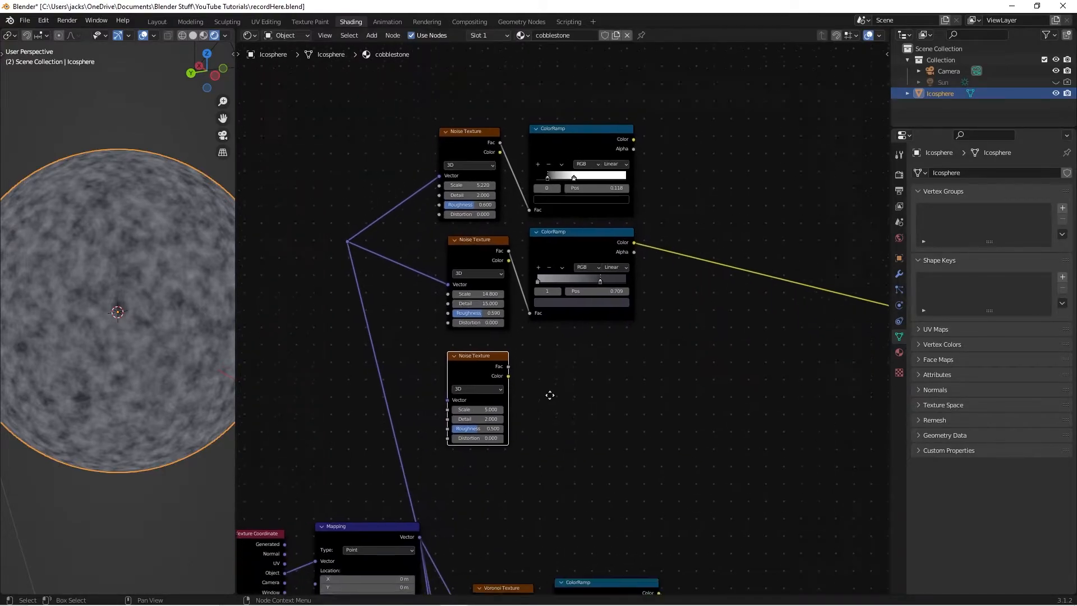
pyautogui.moveTo(423, 534); pyautogui.dragTo(445, 398)
pyautogui.scroll(1, 439, 358)
pyautogui.scroll(1, 587, 375)
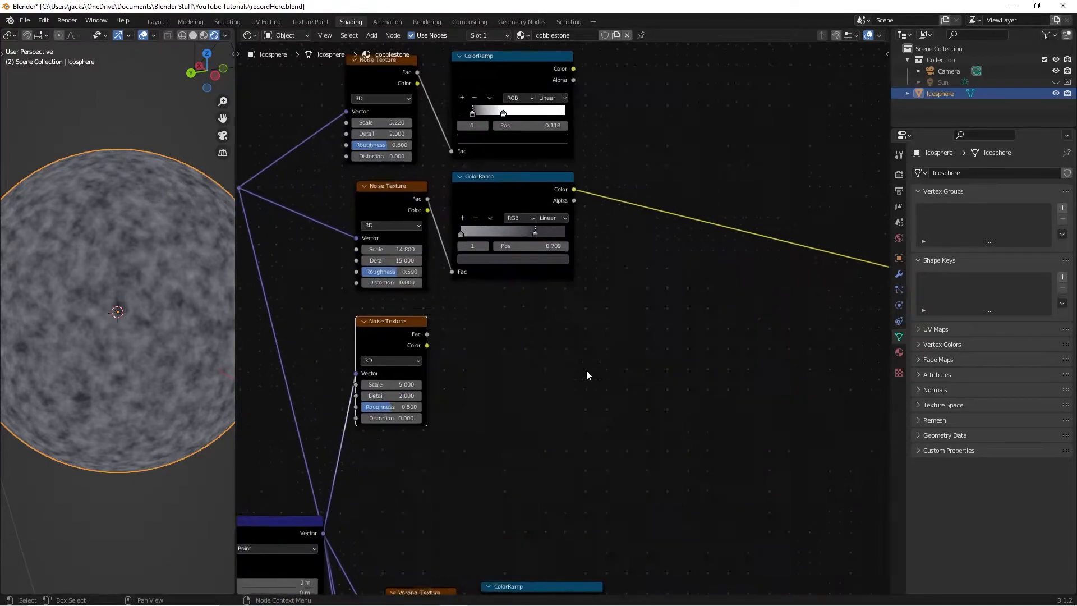
pyautogui.scroll(2, 509, 345)
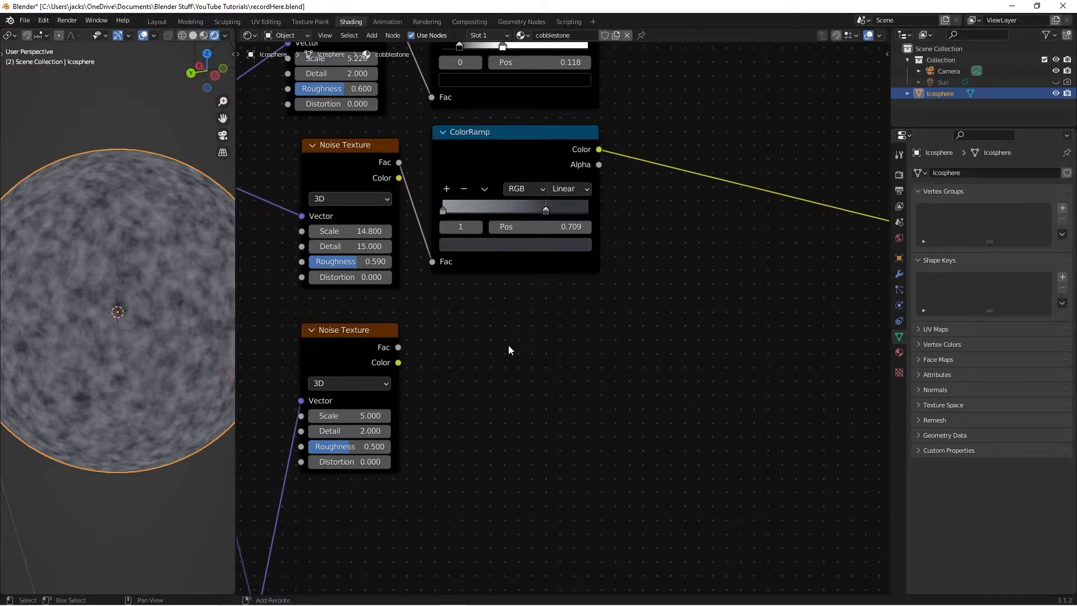
# Add a ColorRamp beside the third Noise Texture and feed it from that texture's Fac output
pyautogui.hotkey('shift', 'a')
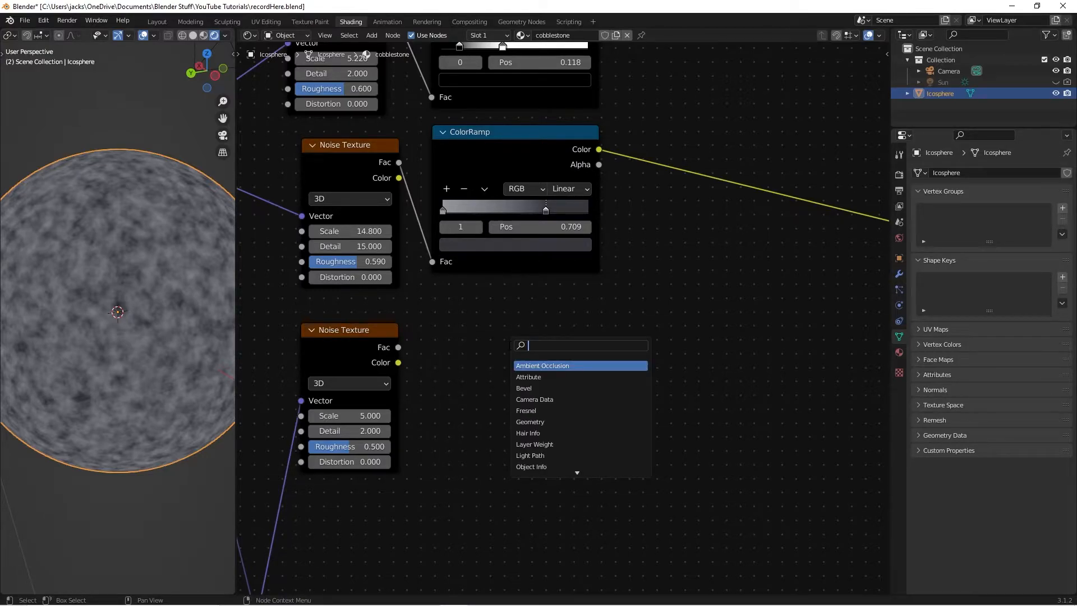
pyautogui.write('color')
pyautogui.press('Return')
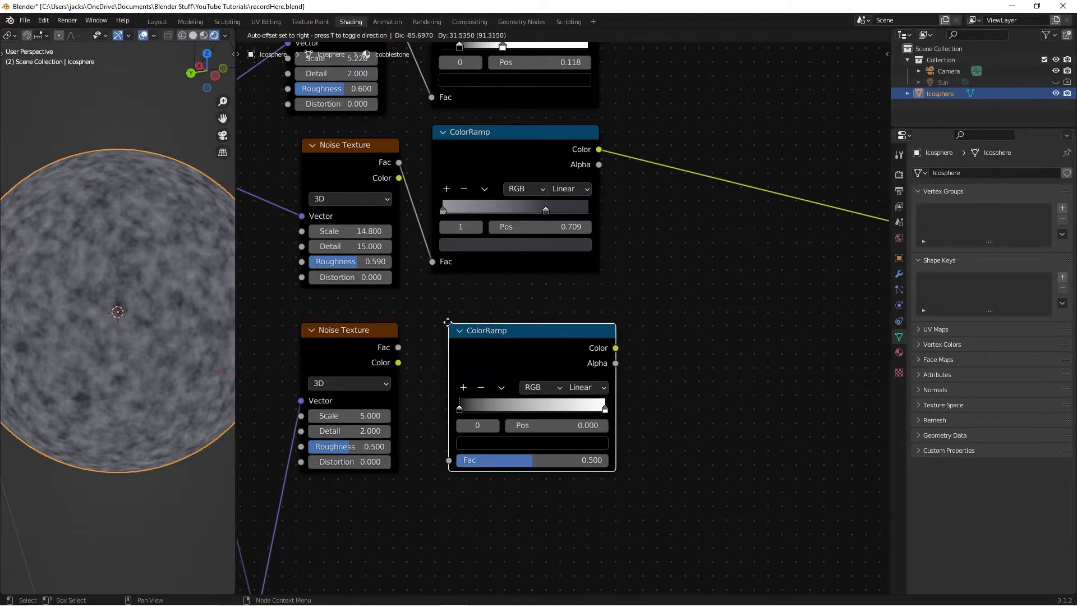
pyautogui.click(446, 330)
pyautogui.moveTo(400, 345); pyautogui.dragTo(455, 459)
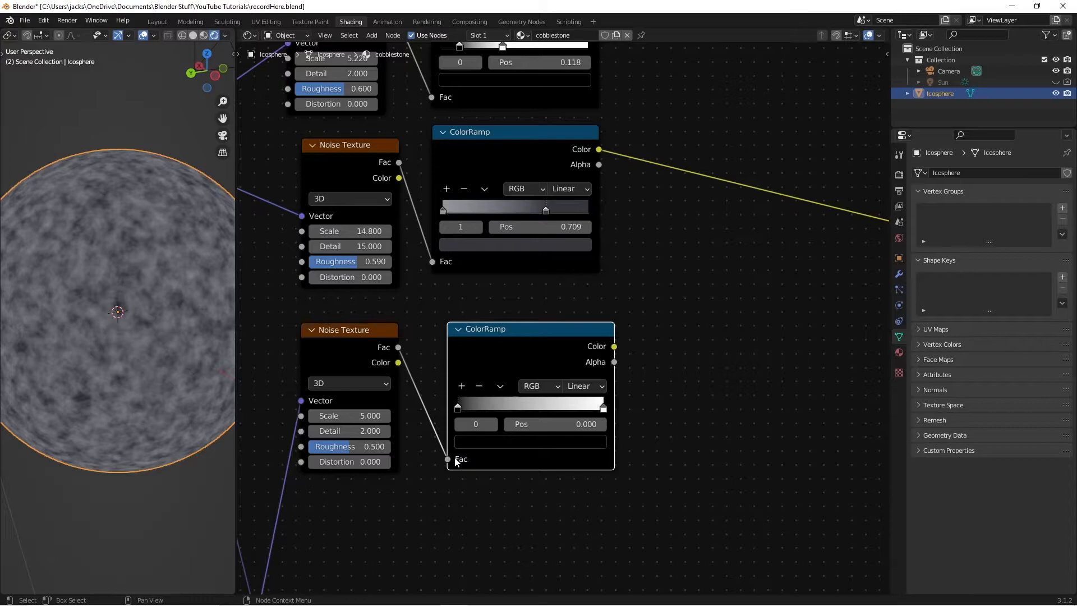
# Set the third Noise Texture's Scale to 10 and preview its ColorRamp on the icosphere
pyautogui.click(366, 415)
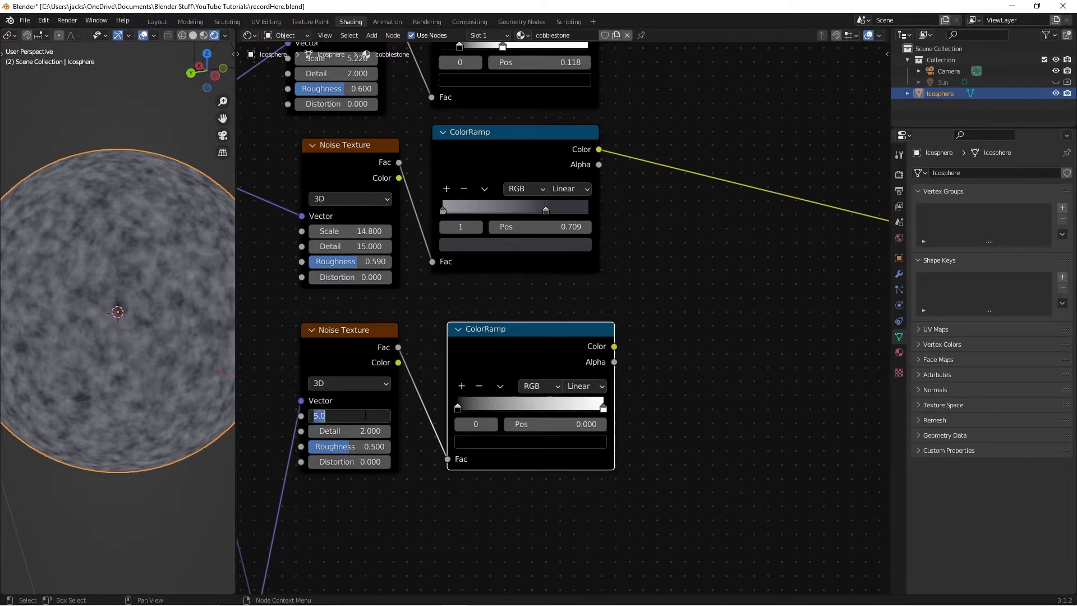
pyautogui.write('10')
pyautogui.press('Return')
pyautogui.keyDown('ctrl'); pyautogui.keyDown('shift'); pyautogui.click(481, 382); pyautogui.keyUp('shift'); pyautogui.keyUp('ctrl')
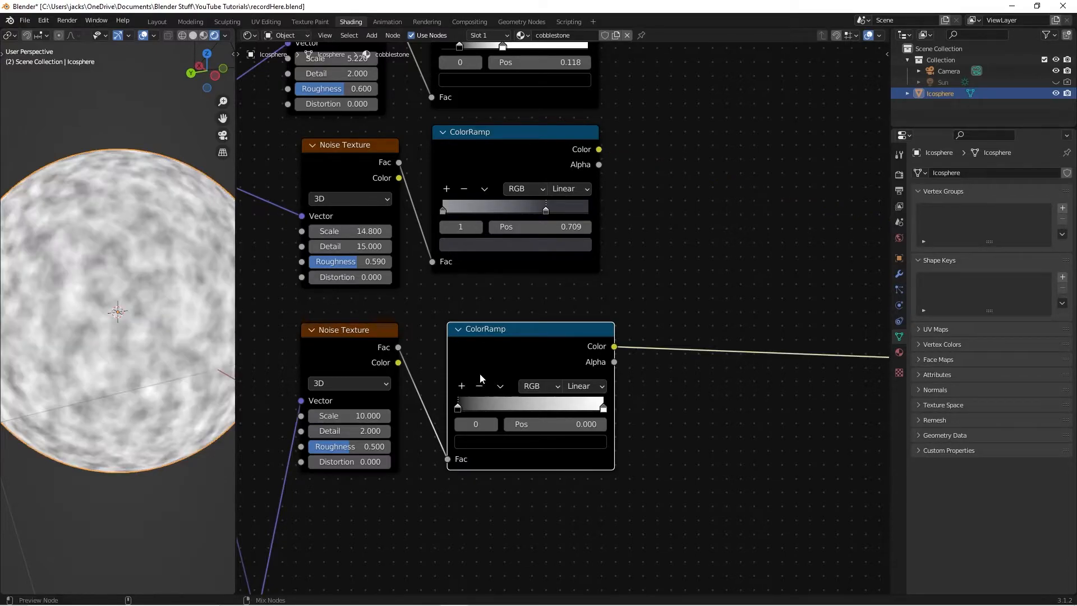
# Set the third Noise Texture's Detail to 15 and Roughness to 0.725, and save the file
pyautogui.click(354, 431)
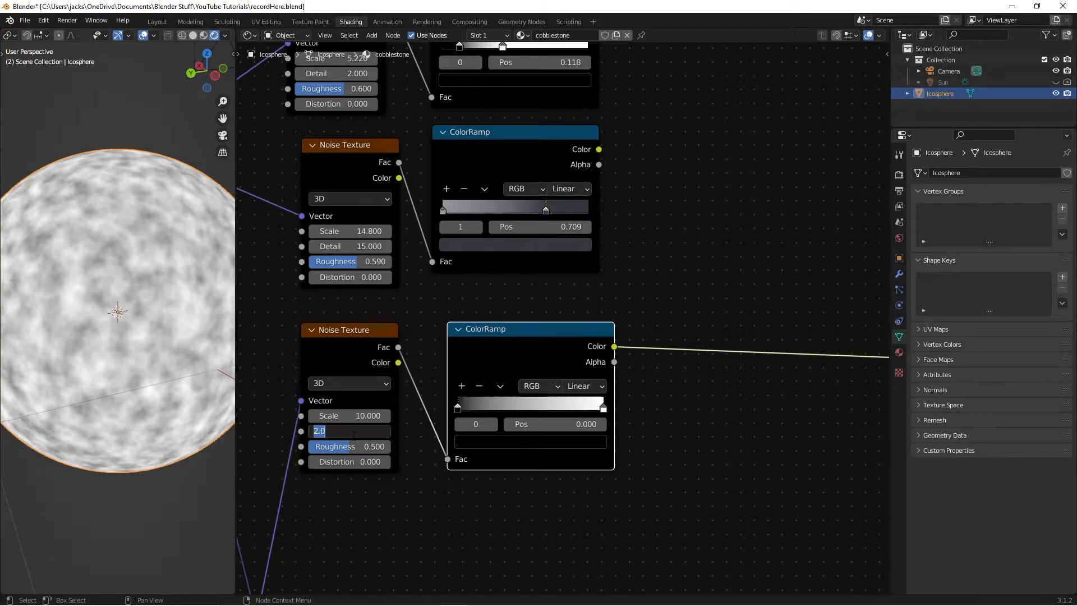
pyautogui.write('15')
pyautogui.press('Return')
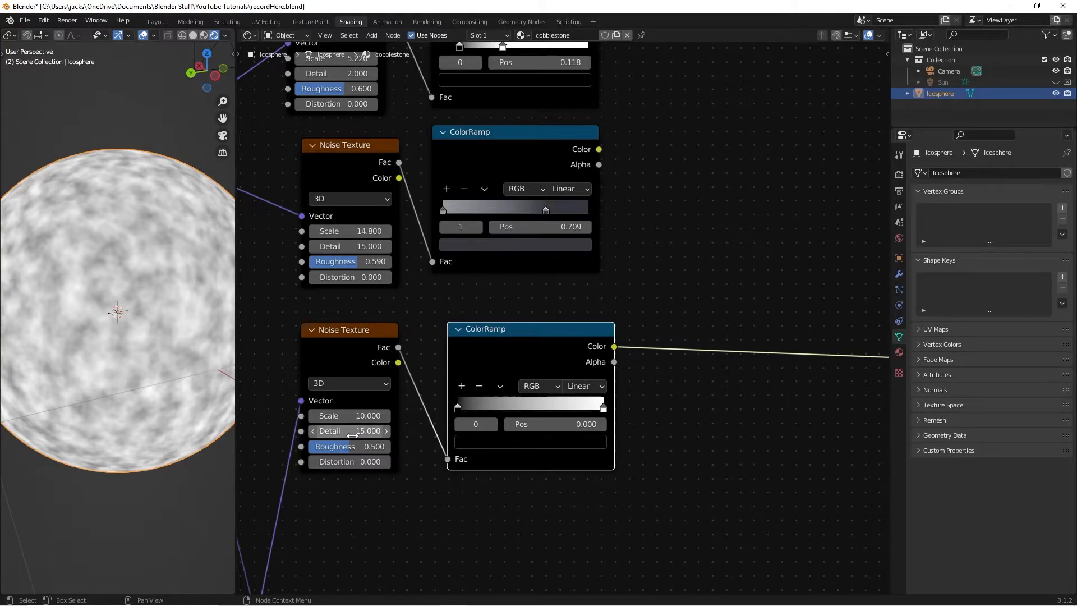
pyautogui.click(349, 447)
pyautogui.write('0.725')
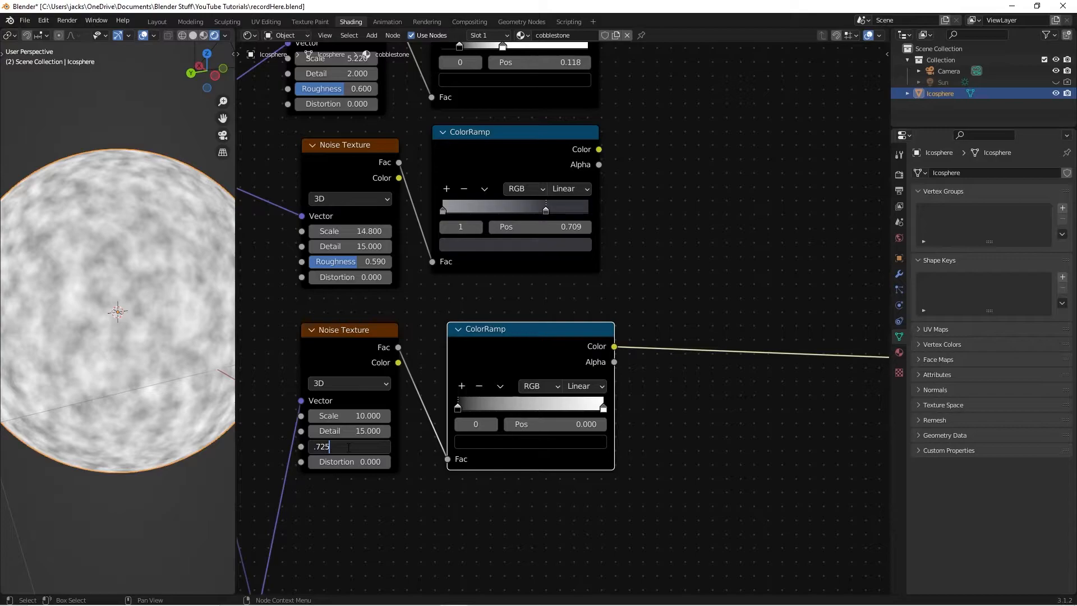
pyautogui.press('Return')
pyautogui.moveTo(95, 370); pyautogui.dragTo(103, 366, button='middle')
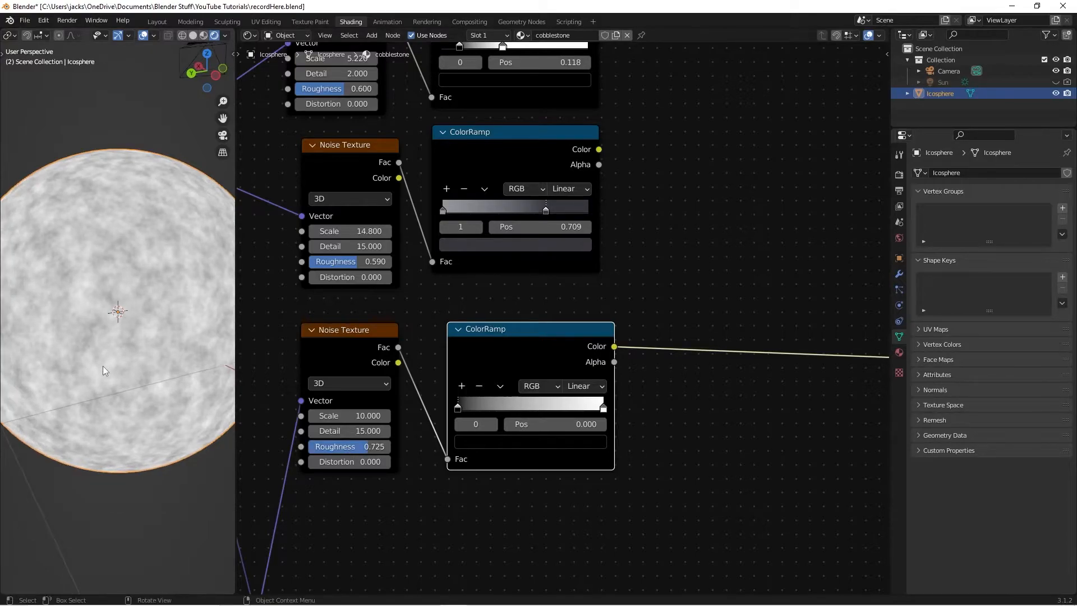
pyautogui.hotkey('ctrl', 's')
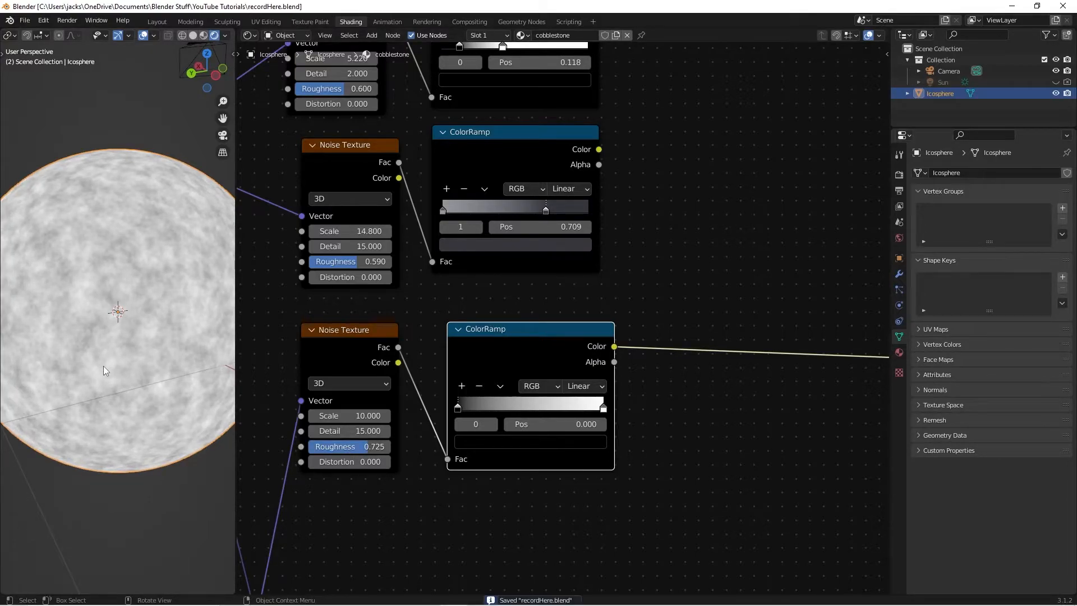
# Add a middle stop to the lowest ColorRamp at about position 0.655
pyautogui.scroll(2, 685, 379)
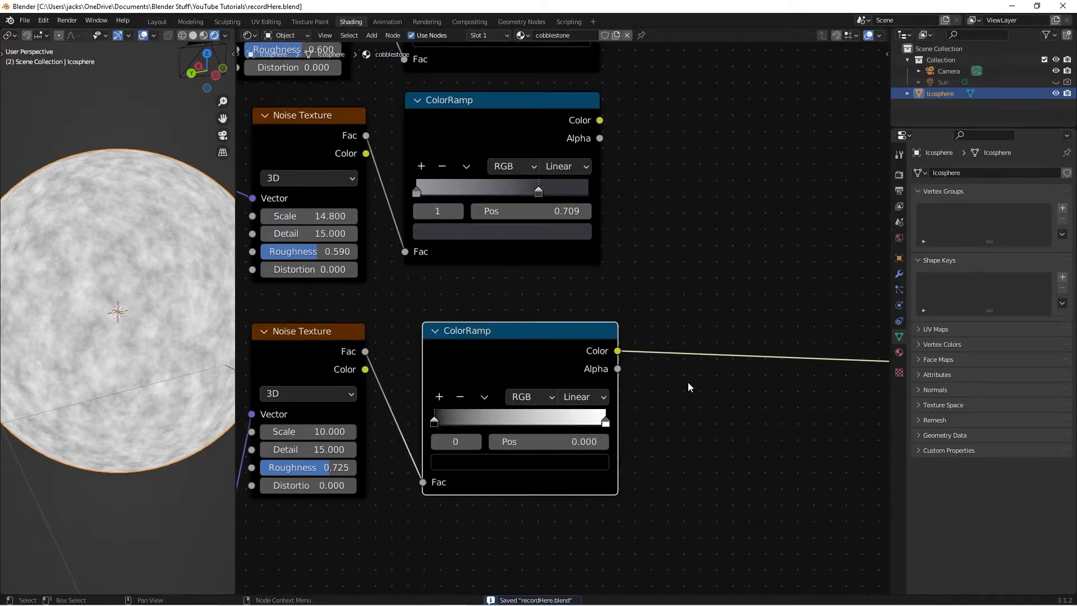
pyautogui.click(440, 397)
pyautogui.moveTo(520, 424); pyautogui.dragTo(546, 427)
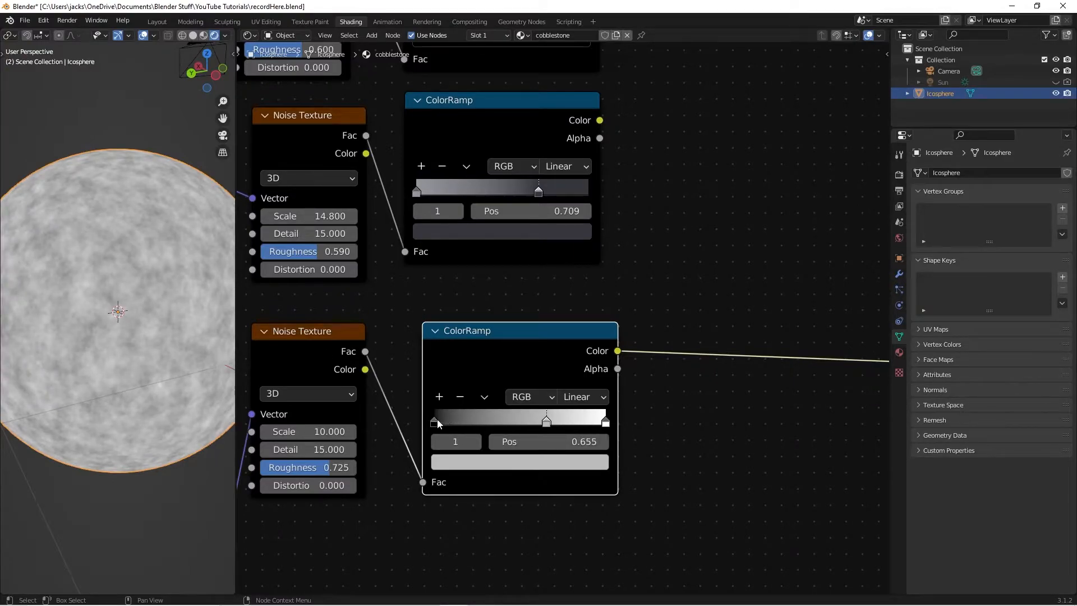
# Reposition the lowest ColorRamp's black stop to about 0.39 and its middle stop to about 0.468
pyautogui.click(435, 422)
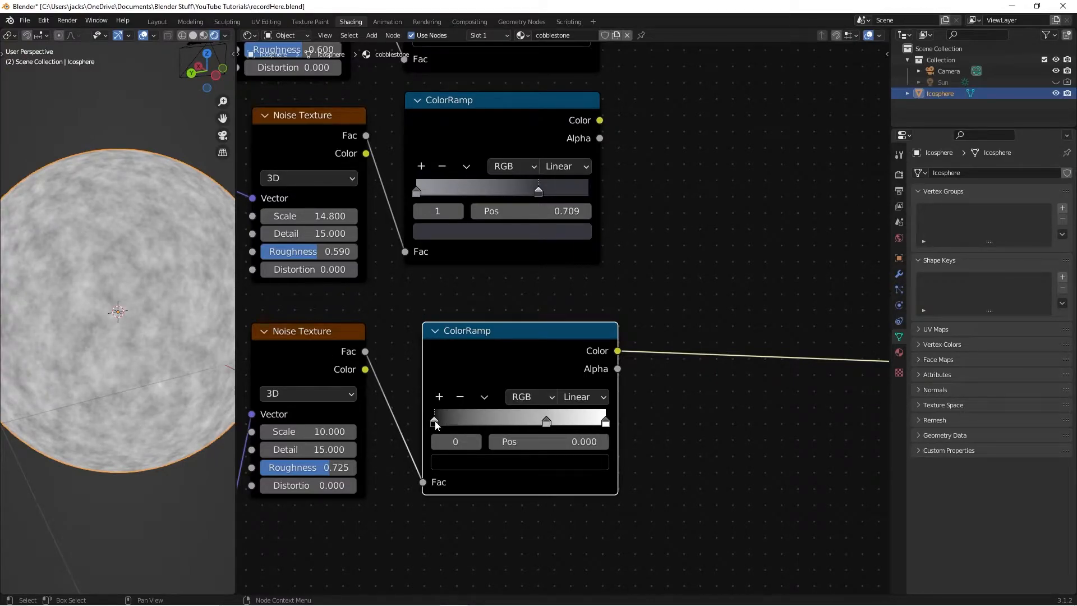
pyautogui.moveTo(435, 423); pyautogui.dragTo(506, 436)
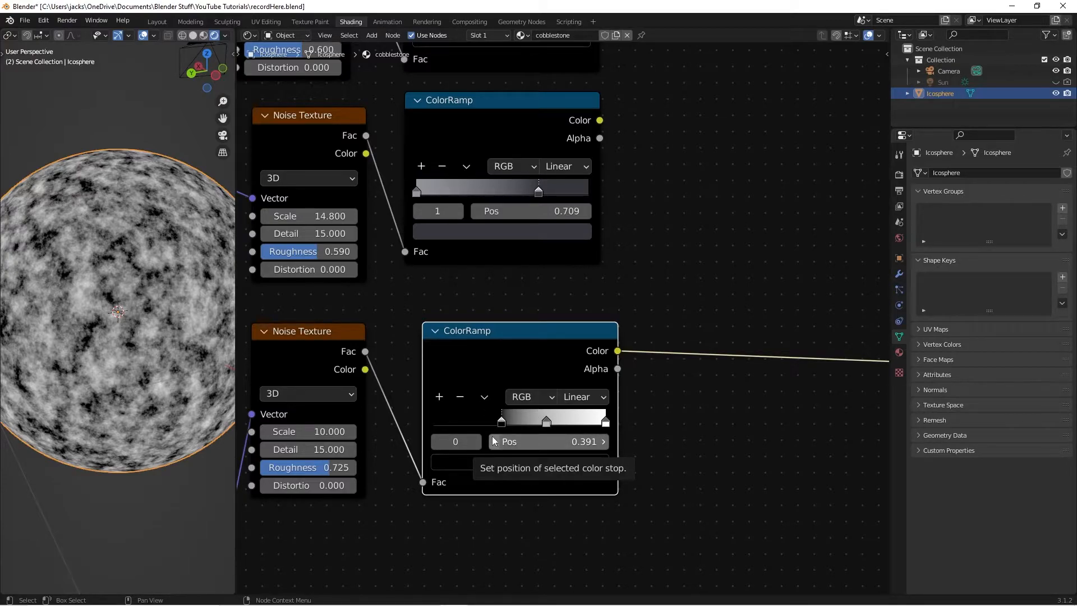
pyautogui.click(547, 423)
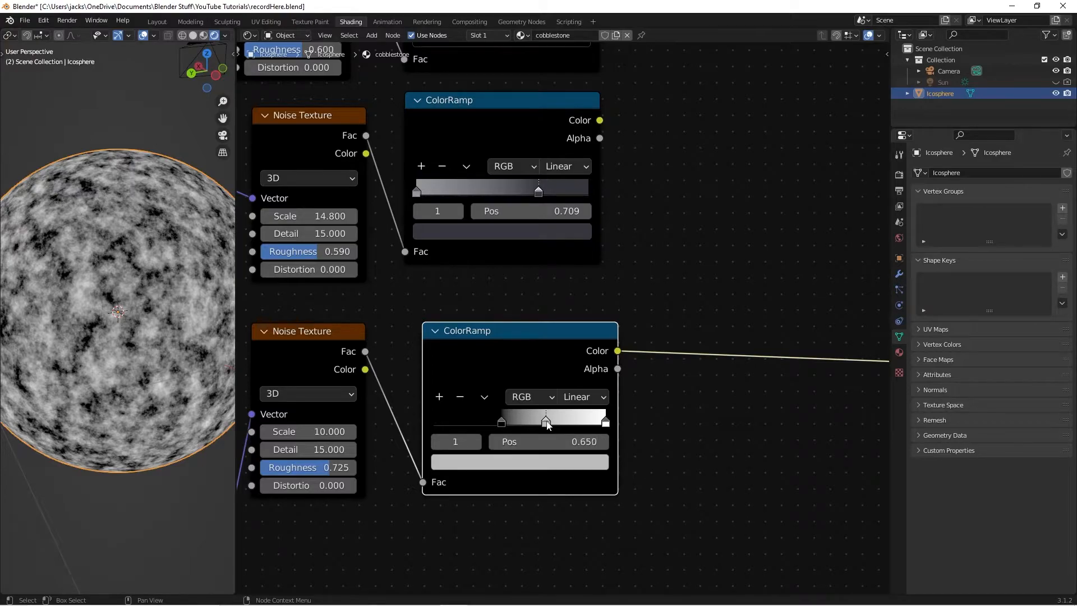
pyautogui.moveTo(547, 424); pyautogui.dragTo(517, 427)
pyautogui.moveTo(162, 385); pyautogui.dragTo(100, 356, button='middle')
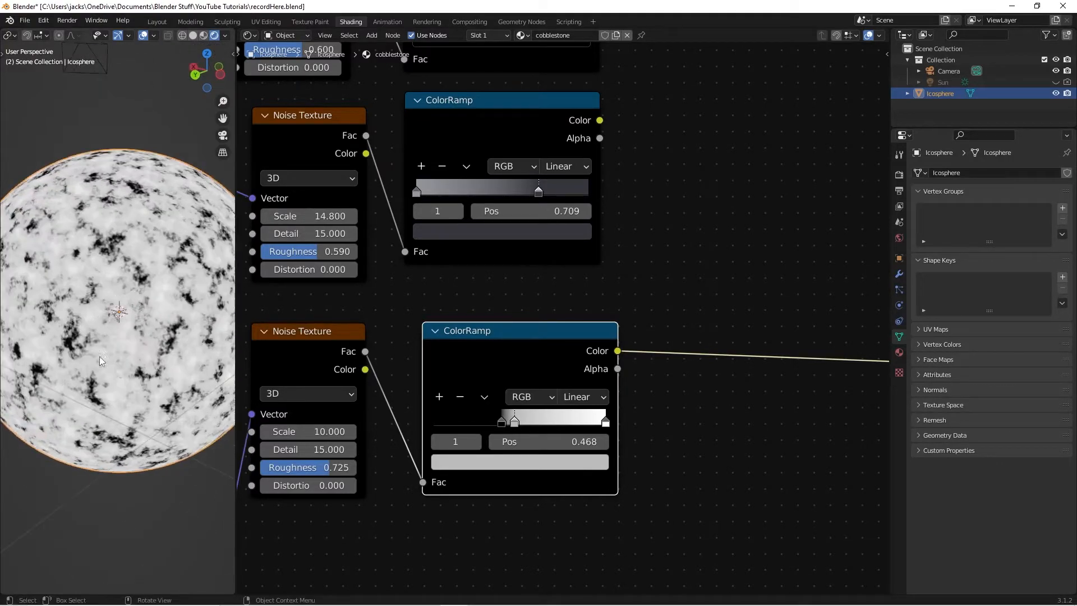
# Recolor the lowest ColorRamp's black stop to a very dark reddish brown
pyautogui.click(500, 424)
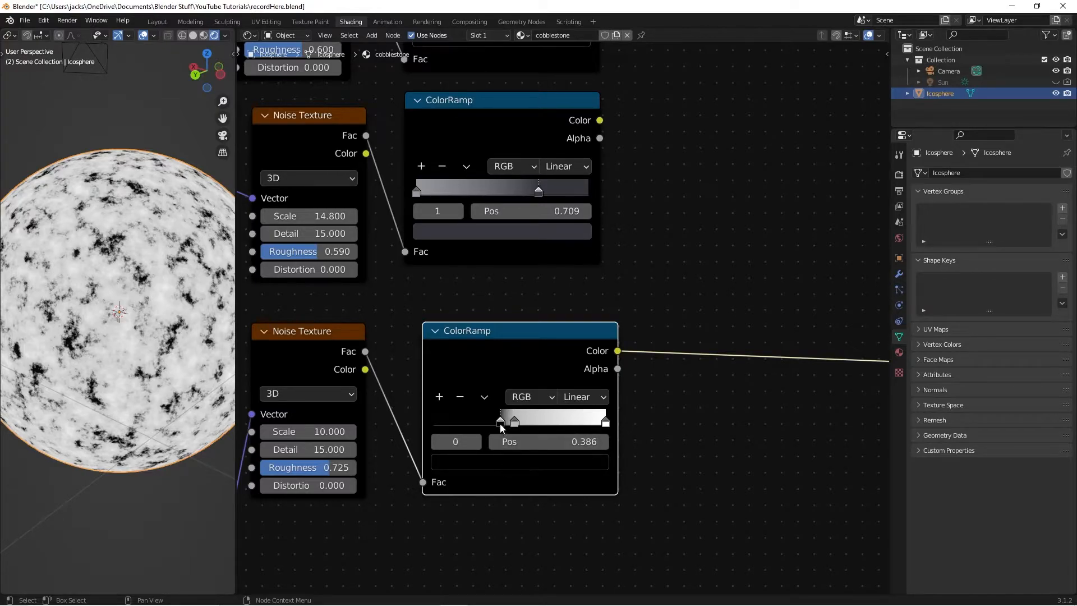
pyautogui.click(514, 461)
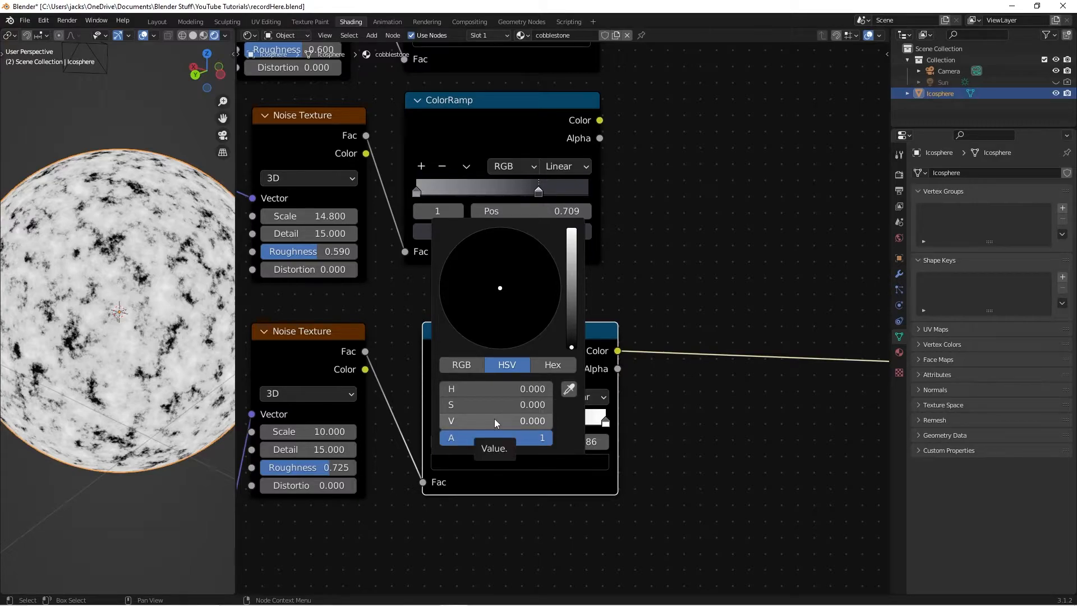
pyautogui.moveTo(446, 422); pyautogui.dragTo(523, 407)
pyautogui.moveTo(452, 388)
pyautogui.mouseDown()
pyautogui.moveTo(473, 388)
pyautogui.moveTo(445, 393)
pyautogui.mouseUp()
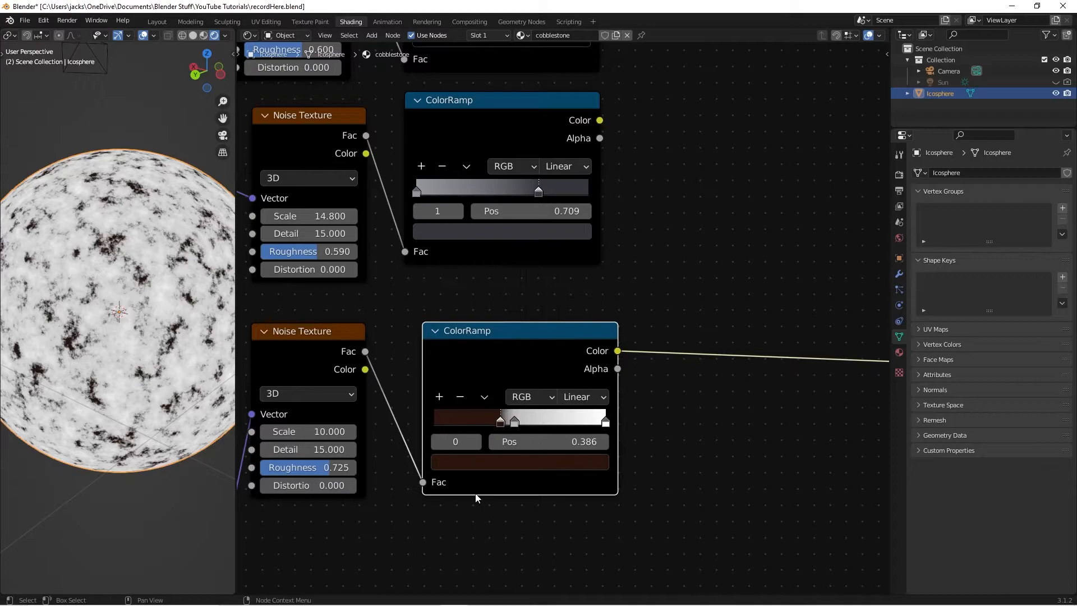
pyautogui.click(496, 465)
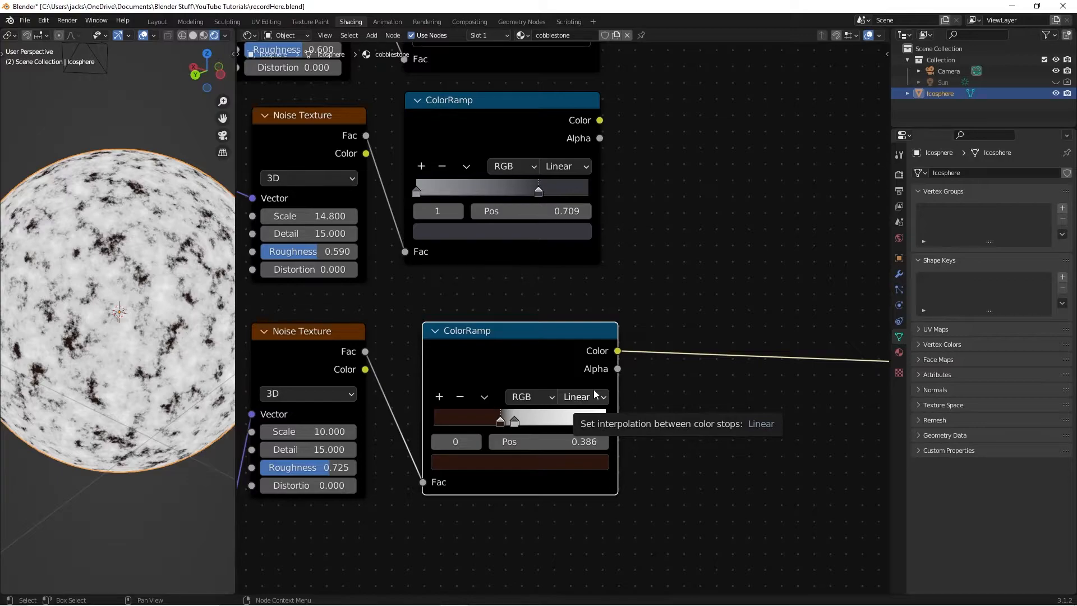
# Recolor the lowest ColorRamp's middle stop to a near-black warm grey with Saturation about 0.133 and Value about 0.016
pyautogui.click(515, 423)
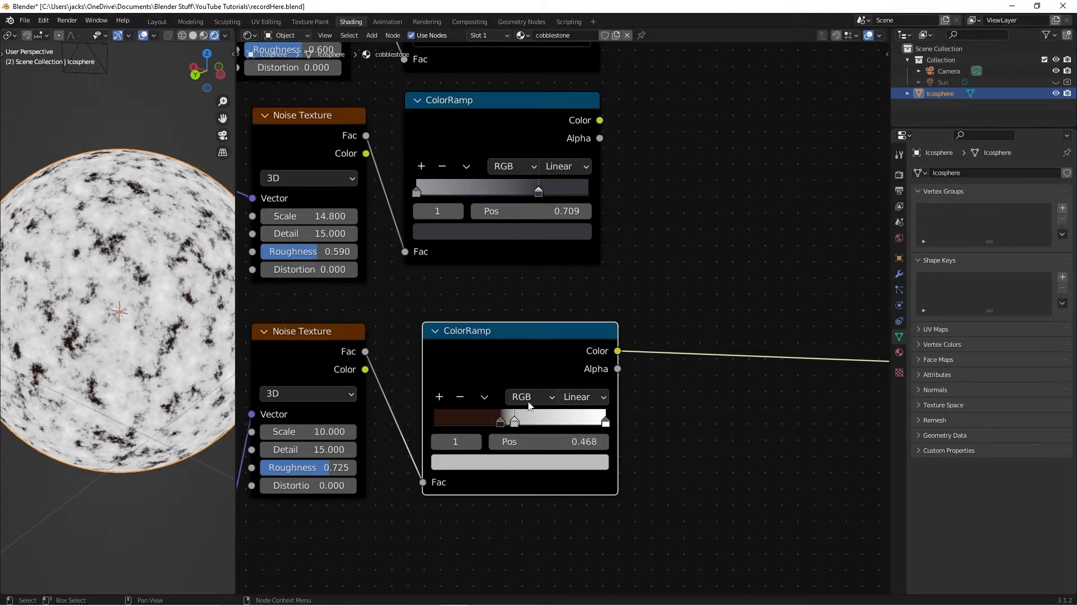
pyautogui.click(581, 462)
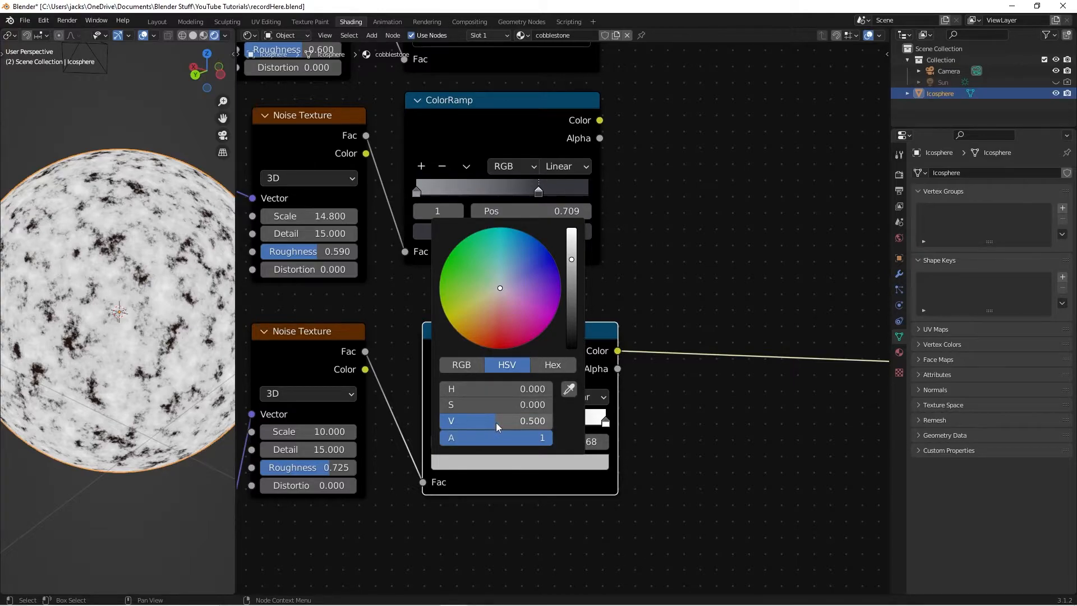
pyautogui.moveTo(496, 422); pyautogui.dragTo(464, 406)
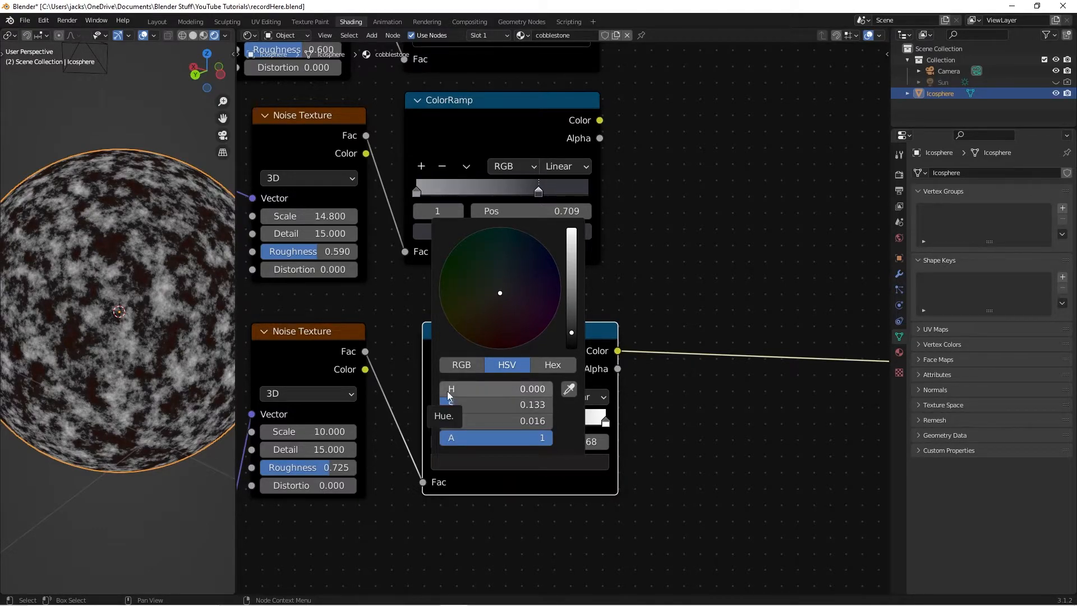
pyautogui.moveTo(448, 395); pyautogui.dragTo(452, 395)
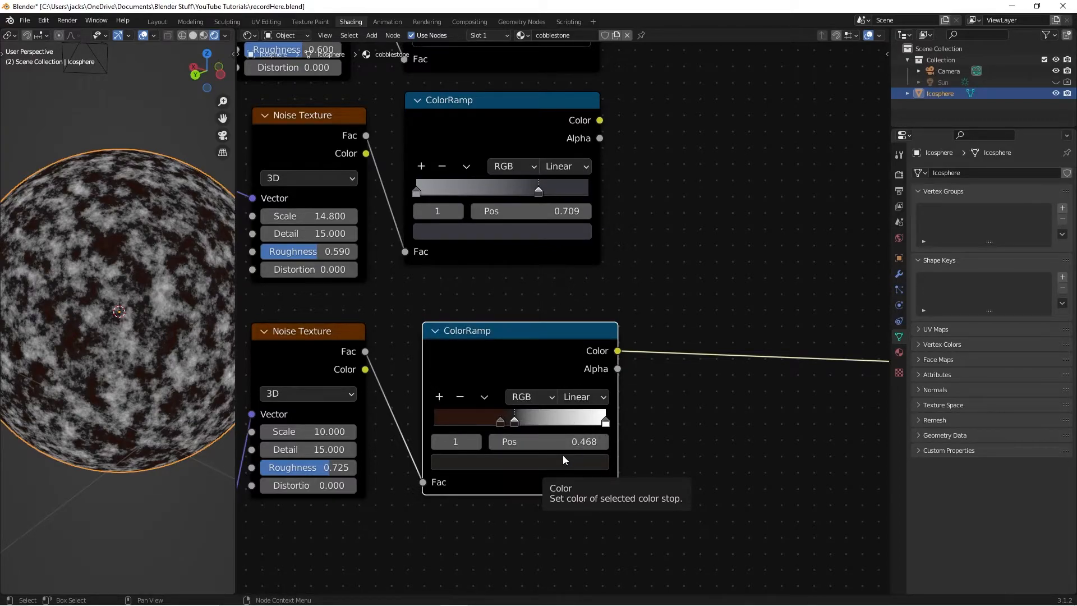
pyautogui.scroll(6, 129, 284)
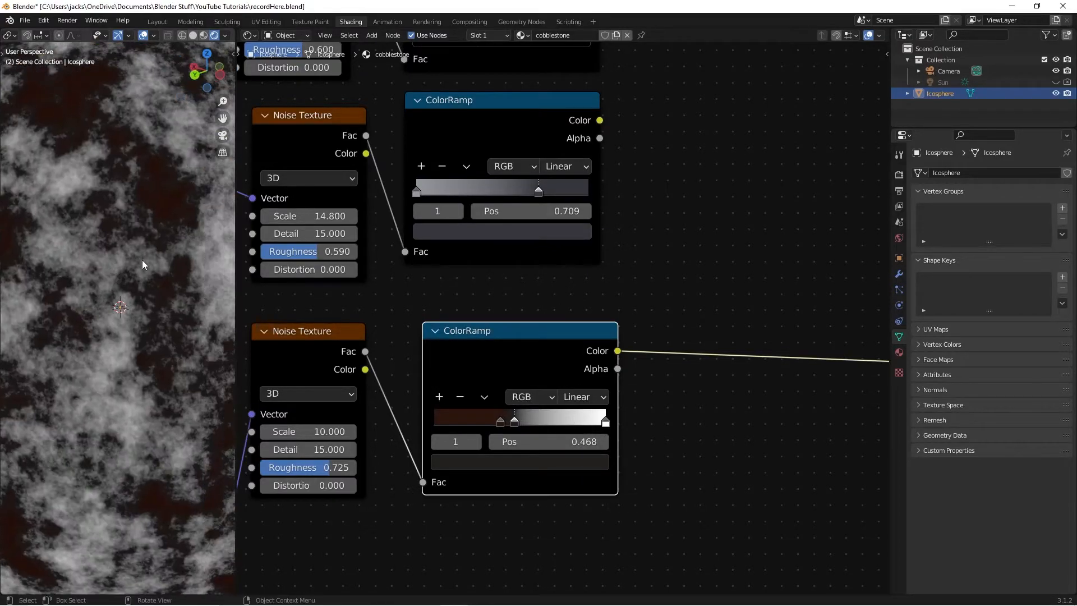
pyautogui.scroll(-6, 180, 238)
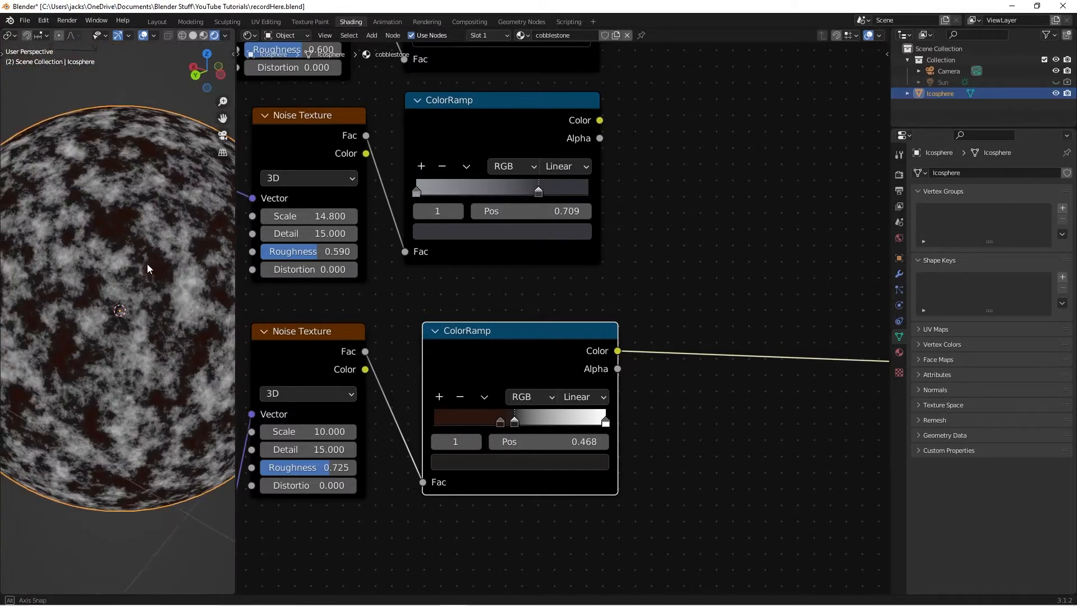
# Recolor the lowest ColorRamp's white end stop to pure black with Value 0, and save the file
pyautogui.click(606, 423)
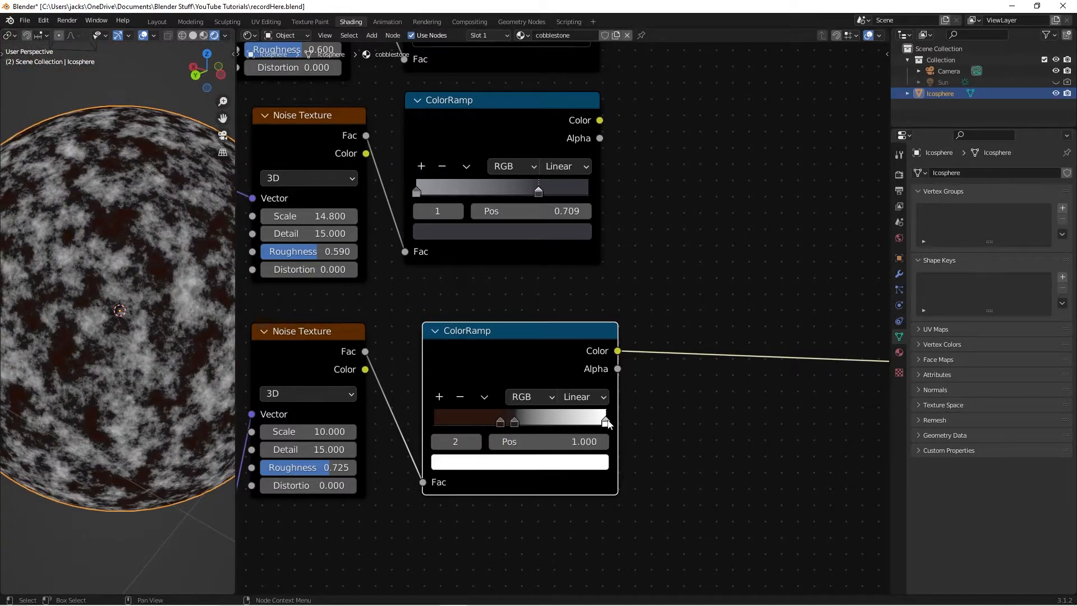
pyautogui.click(583, 461)
pyautogui.click(586, 461)
pyautogui.moveTo(570, 266); pyautogui.dragTo(571, 348)
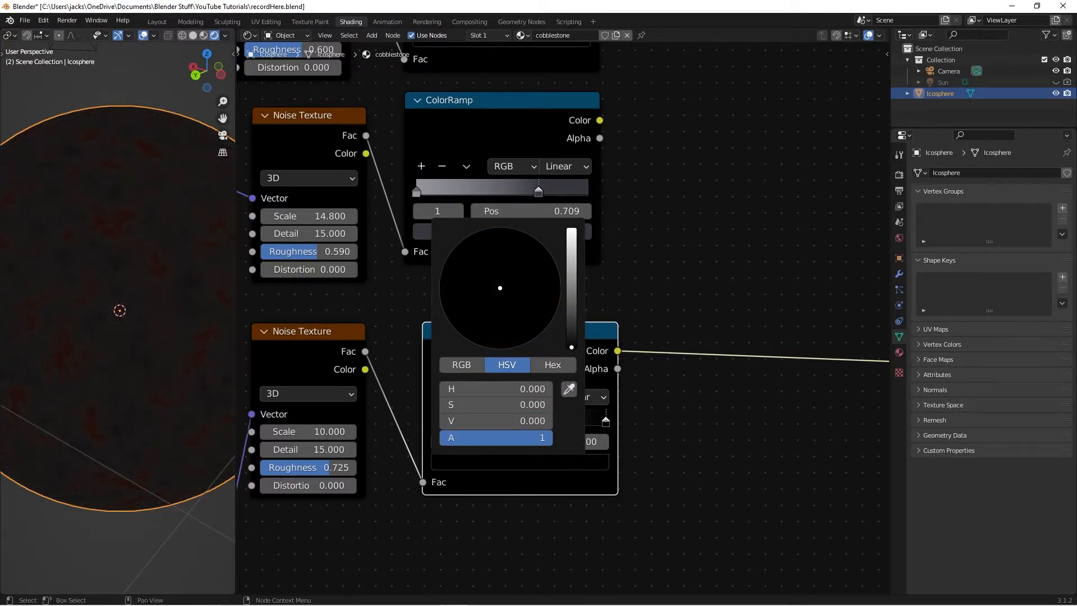
pyautogui.moveTo(67, 342); pyautogui.dragTo(181, 314, button='middle')
pyautogui.scroll(4, 161, 314)
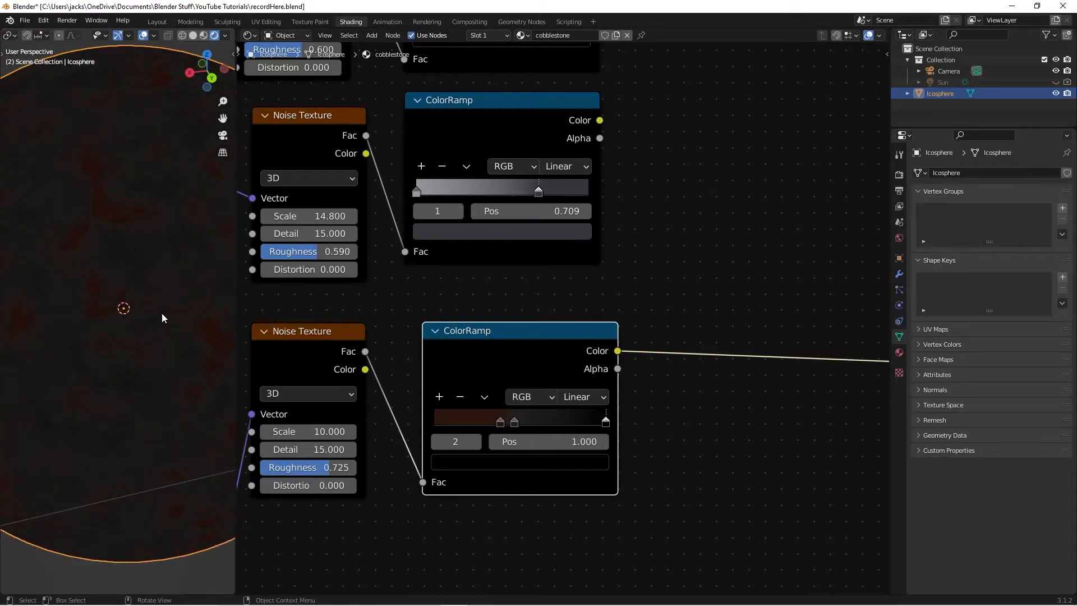
pyautogui.scroll(-3, 161, 317)
pyautogui.hotkey('ctrl', 's')
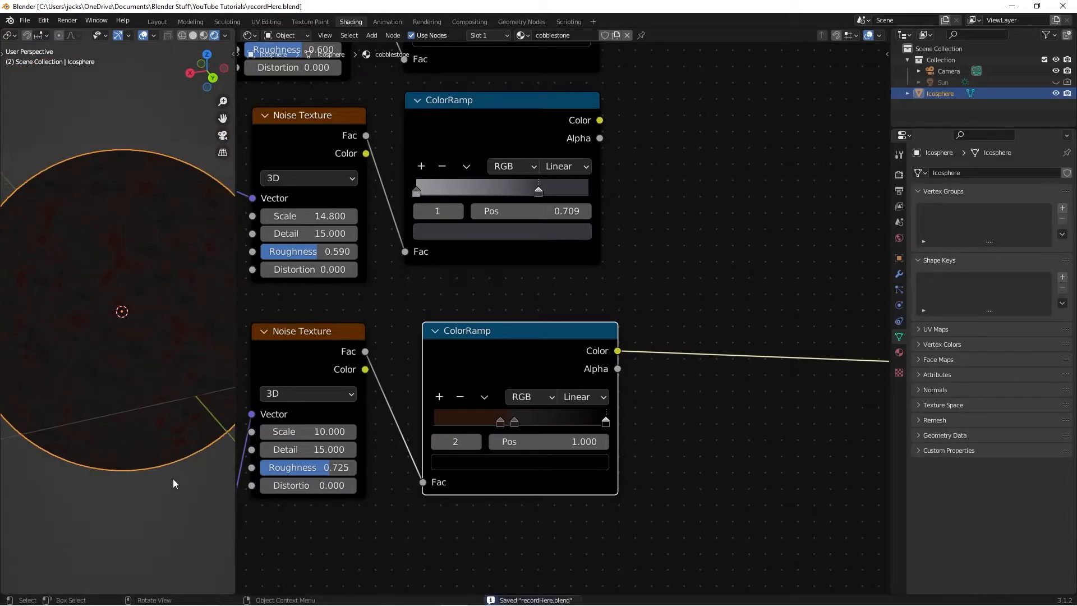
# Compare the bluish-grey ColorRamp with the dark brown one by previewing each on the sphere
pyautogui.click(172, 476)
pyautogui.keyDown('ctrl'); pyautogui.keyDown('shift'); pyautogui.click(479, 136); pyautogui.keyUp('shift'); pyautogui.keyUp('ctrl')
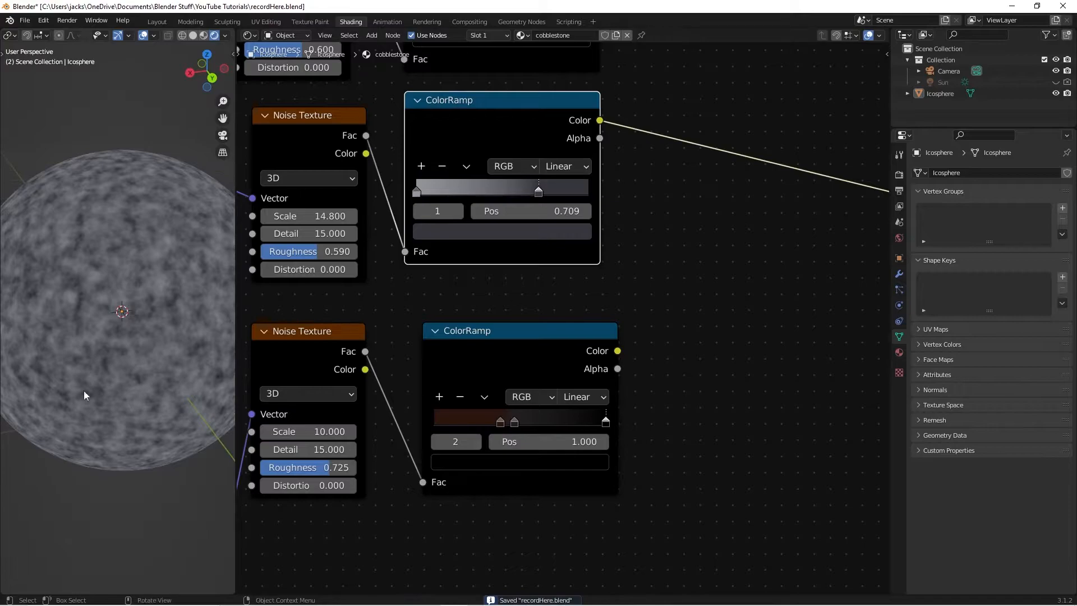
pyautogui.keyDown('ctrl'); pyautogui.keyDown('shift'); pyautogui.click(493, 365); pyautogui.keyUp('shift'); pyautogui.keyUp('ctrl')
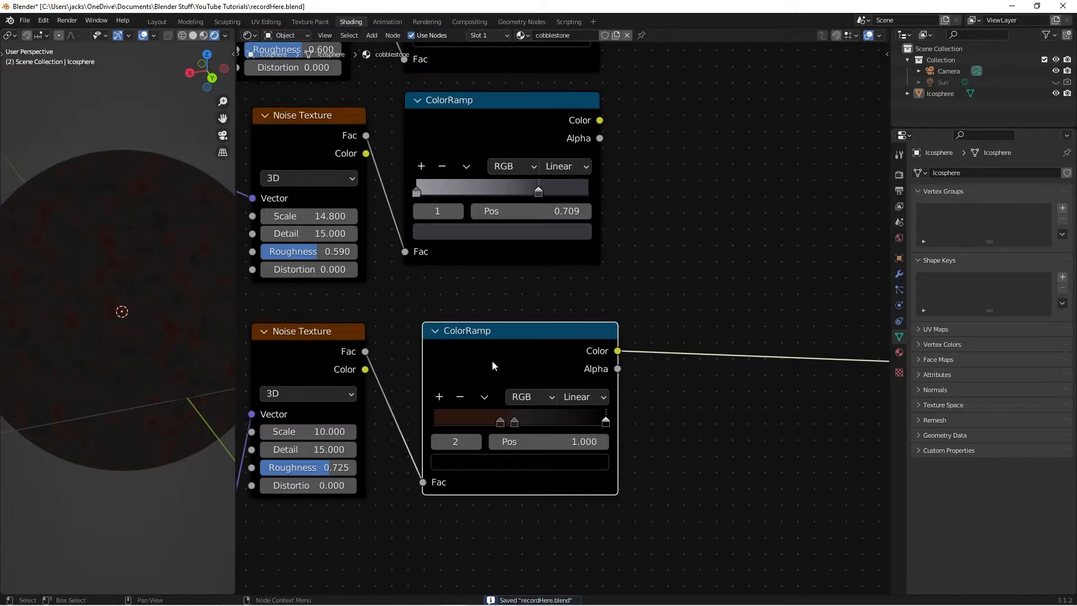
# Add a MixRGB node in the empty space beyond the bluish-grey and dark brown ColorRamps
pyautogui.scroll(-1, 833, 243)
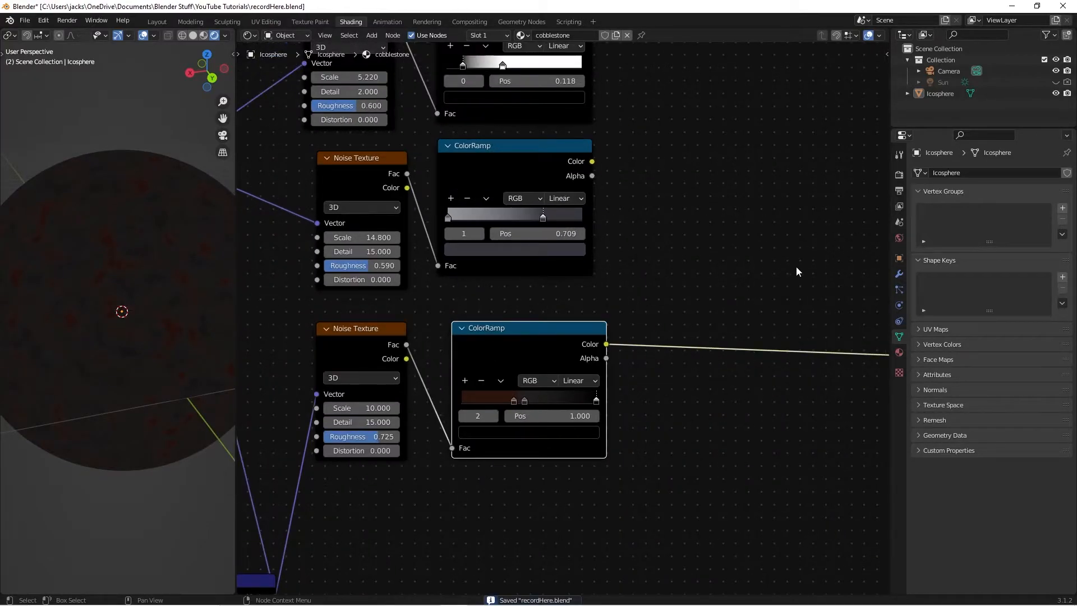
pyautogui.moveTo(796, 266); pyautogui.dragTo(722, 281, button='middle')
pyautogui.click(723, 281)
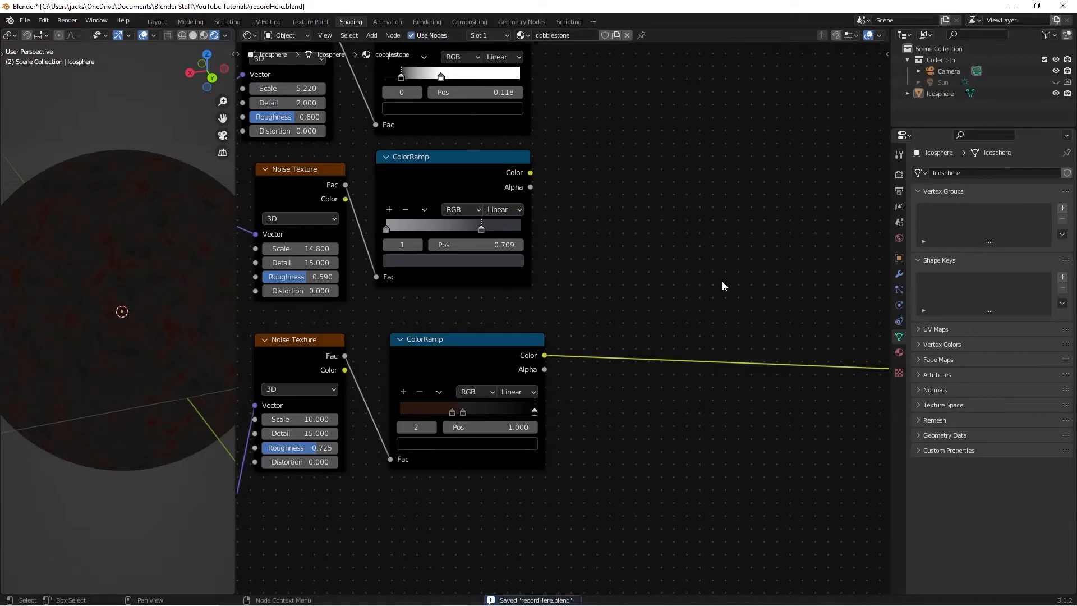
pyautogui.hotkey('shift', 'a')
pyautogui.click(722, 281)
pyautogui.write('MIX')
pyautogui.press('Return')
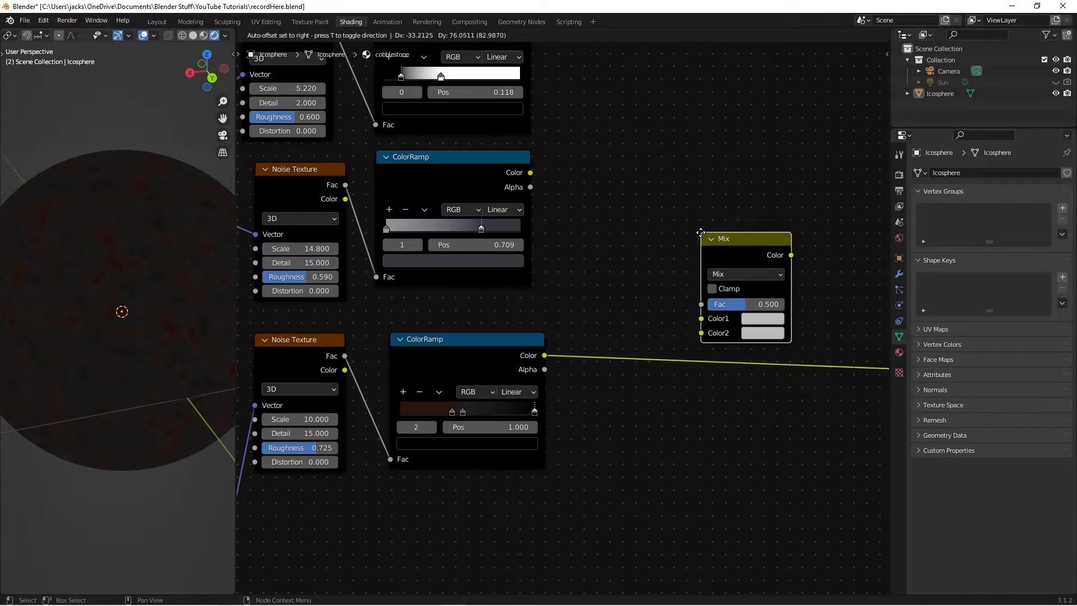
pyautogui.click(689, 224)
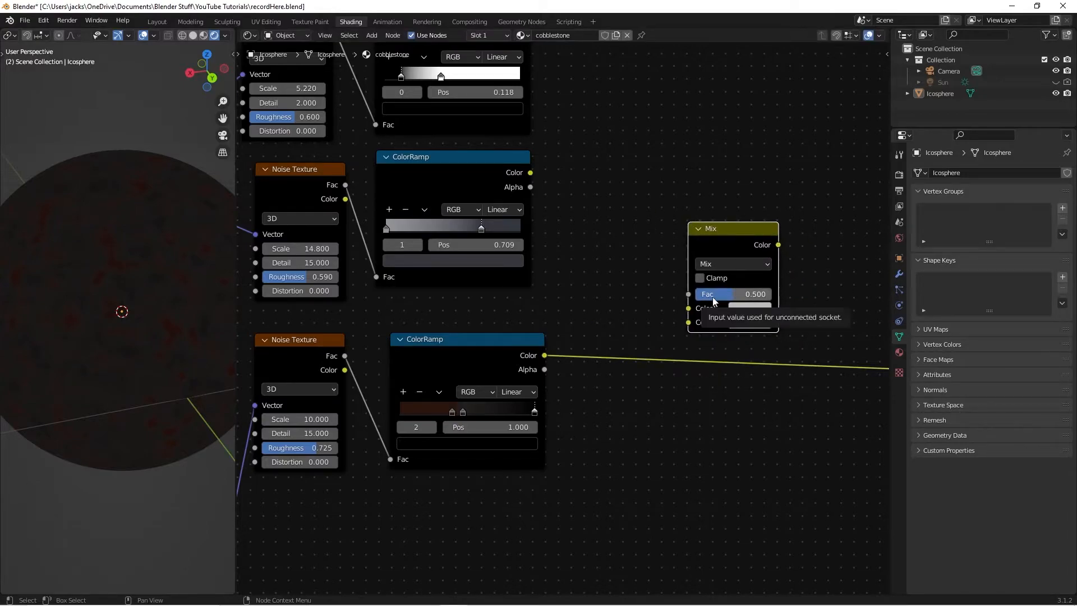
# Connect the bluish-grey ColorRamp to the Mix node's Color2 and the dark brown ColorRamp to Color1, and preview the mix on the sphere
pyautogui.moveTo(721, 238); pyautogui.dragTo(698, 240)
pyautogui.moveTo(530, 172); pyautogui.dragTo(672, 334)
pyautogui.moveTo(554, 358); pyautogui.dragTo(667, 311)
pyautogui.keyDown('ctrl'); pyautogui.keyDown('shift'); pyautogui.click(708, 230); pyautogui.keyUp('shift'); pyautogui.keyUp('ctrl')
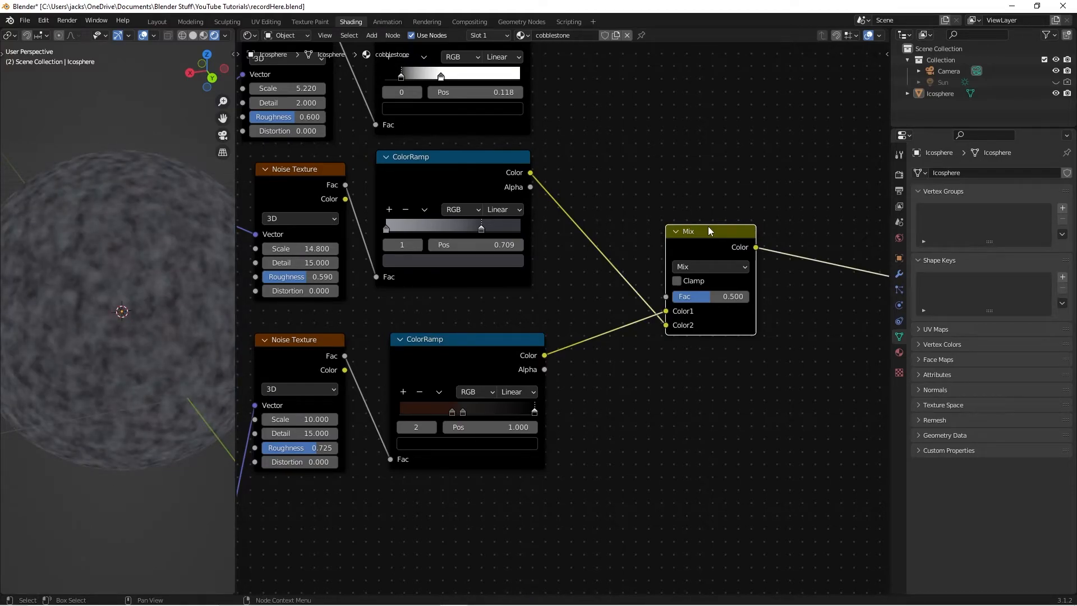
# Connect the upper Voronoi Texture's ColorRamp colour to the Mix node's Fac, and inspect the crack pattern on the sphere
pyautogui.scroll(-3, 668, 349)
pyautogui.moveTo(703, 446); pyautogui.dragTo(678, 385, button='middle')
pyautogui.scroll(-2, 656, 415)
pyautogui.moveTo(654, 424); pyautogui.dragTo(640, 393, button='middle')
pyautogui.moveTo(529, 485); pyautogui.dragTo(597, 219)
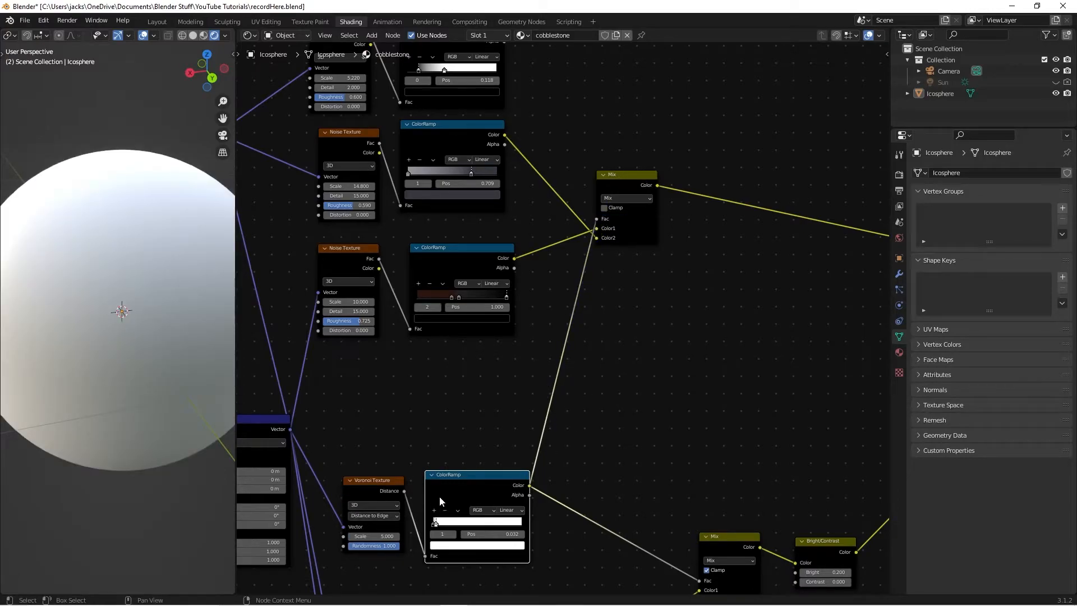
pyautogui.moveTo(564, 350); pyautogui.dragTo(467, 398, button='middle')
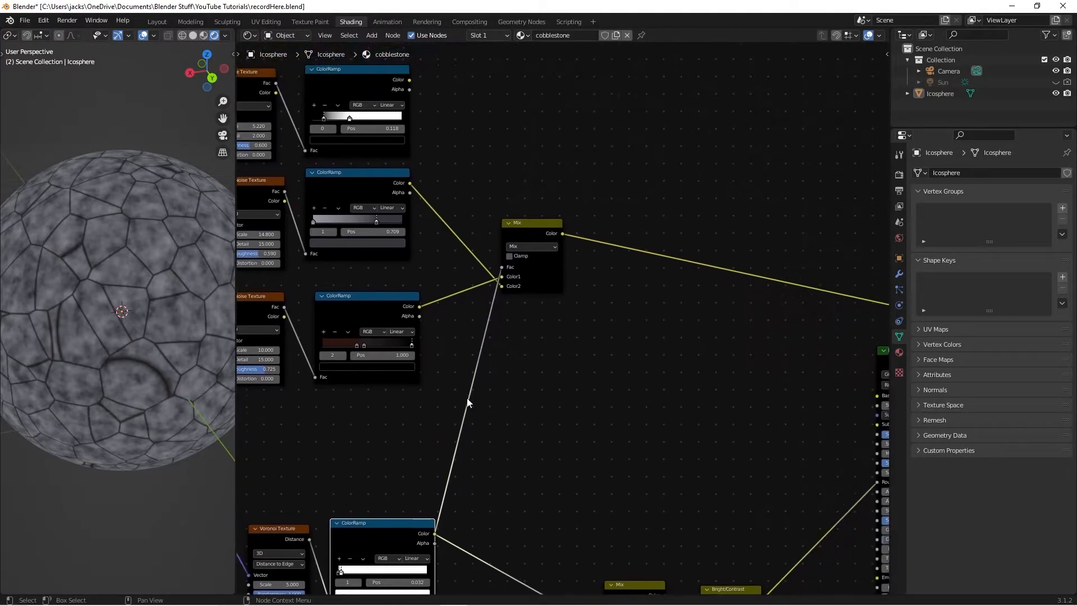
pyautogui.scroll(2, 503, 305)
pyautogui.moveTo(503, 305); pyautogui.dragTo(534, 365, button='middle')
pyautogui.scroll(1, 554, 354)
pyautogui.moveTo(88, 324); pyautogui.dragTo(116, 332, button='middle')
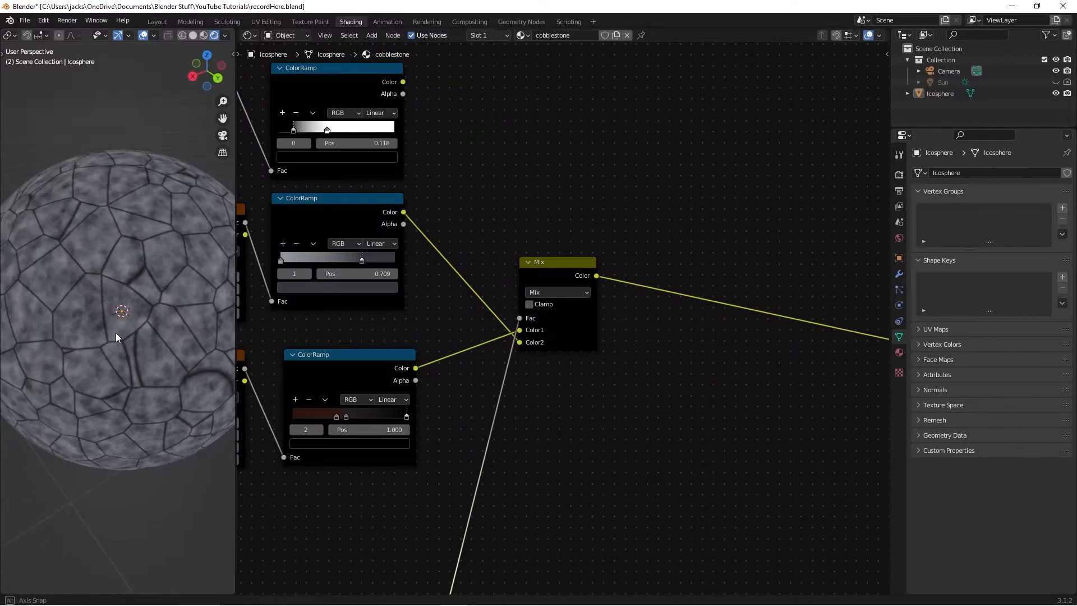
pyautogui.scroll(1, 118, 332)
pyautogui.moveTo(187, 322); pyautogui.dragTo(150, 310, button='middle')
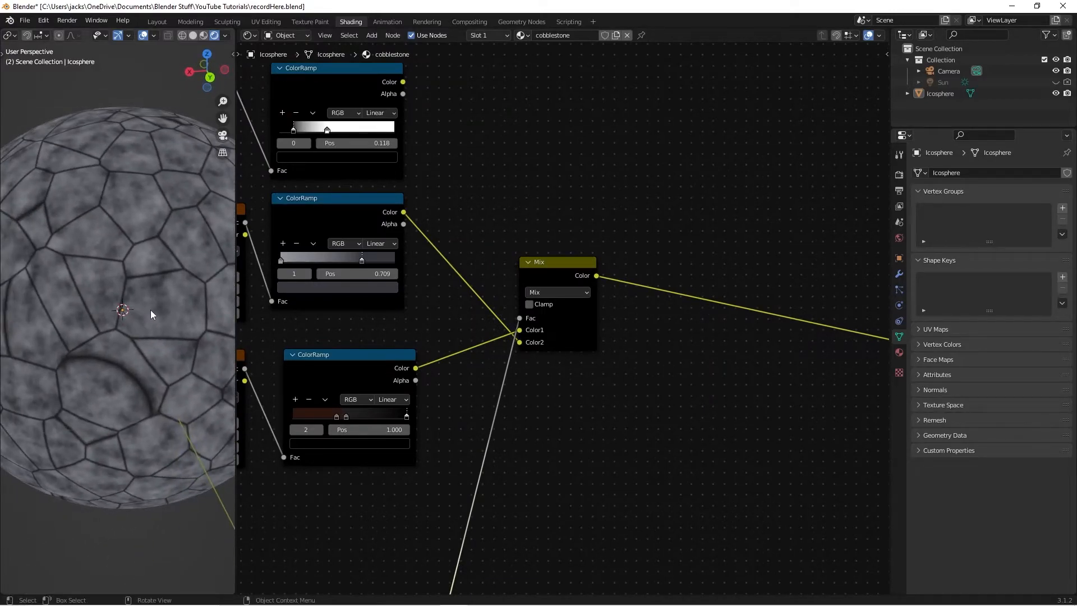
# Move the Mix node closer to the ColorRamps and add a second MixRGB node beyond it
pyautogui.moveTo(537, 278); pyautogui.dragTo(479, 226)
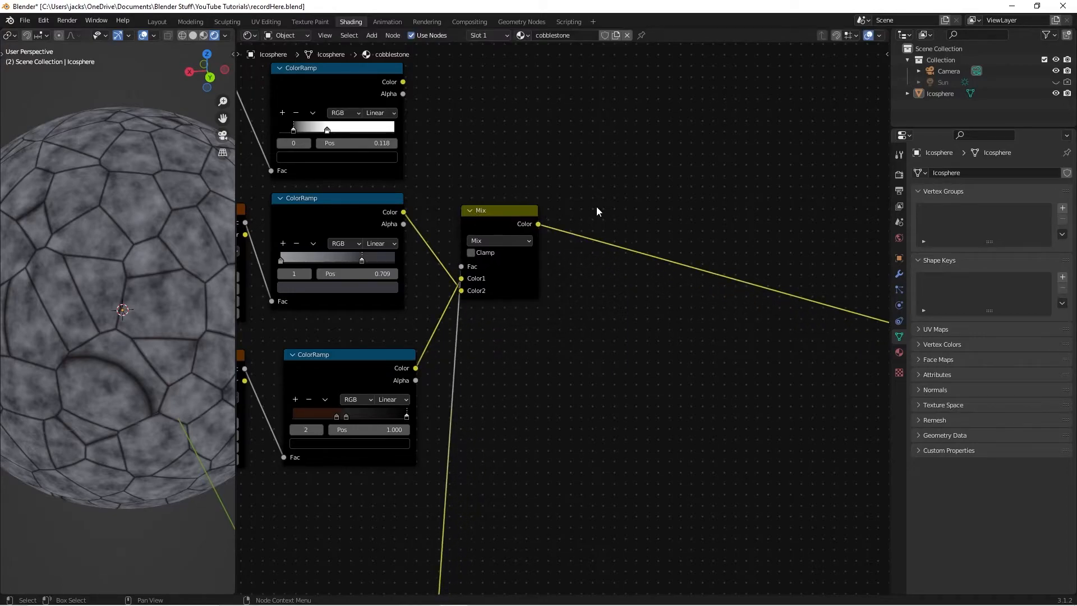
pyautogui.moveTo(453, 198); pyautogui.dragTo(571, 274, button='middle')
pyautogui.click(412, 157)
pyautogui.moveTo(863, 274); pyautogui.dragTo(745, 233, button='middle')
pyautogui.hotkey('shift', 'a')
pyautogui.write('MIX')
pyautogui.press('Return')
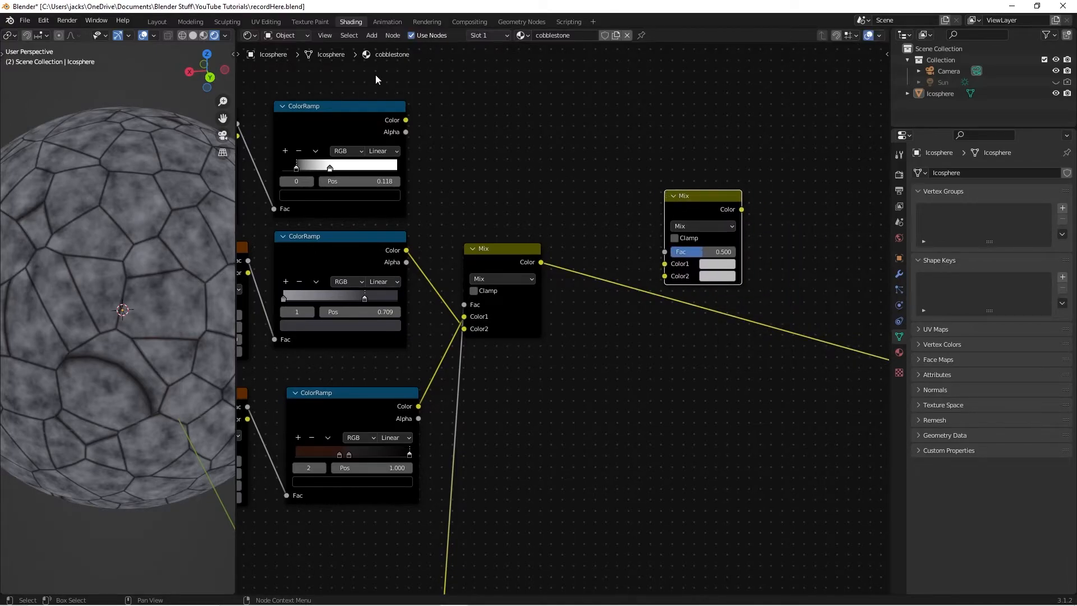
# Connect the top black-and-white ColorRamp to the second Mix node's Fac, preview that node, and enable Clamp on both Mix nodes
pyautogui.moveTo(405, 120); pyautogui.dragTo(665, 252)
pyautogui.keyDown('ctrl'); pyautogui.keyDown('shift'); pyautogui.click(681, 208); pyautogui.keyUp('shift'); pyautogui.keyUp('ctrl')
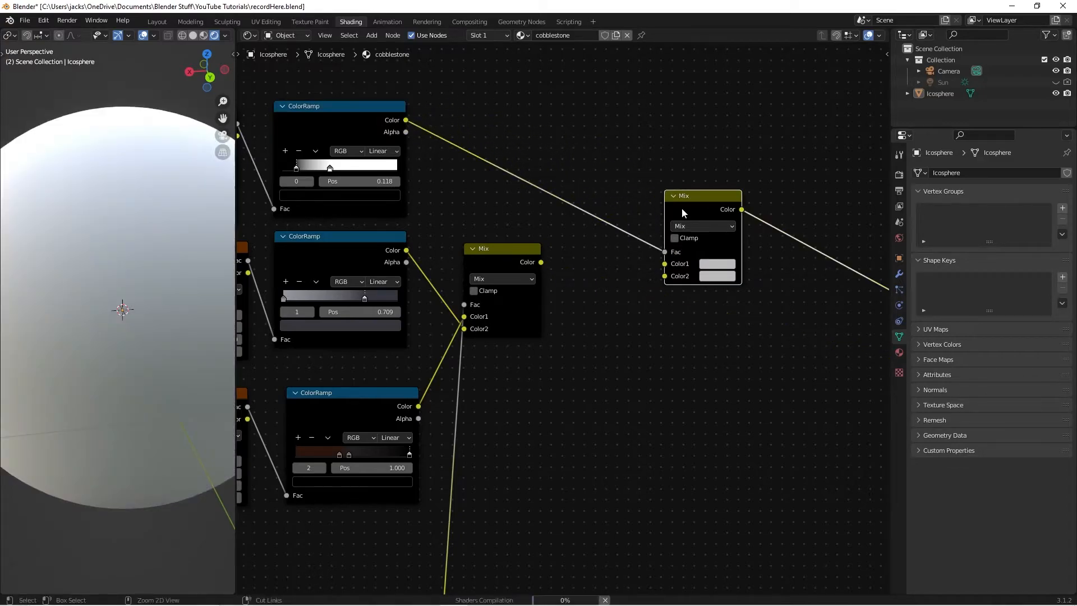
pyautogui.click(677, 238)
pyautogui.moveTo(689, 208)
pyautogui.mouseDown()
pyautogui.moveTo(648, 263)
pyautogui.moveTo(621, 262)
pyautogui.mouseUp()
pyautogui.click(474, 291)
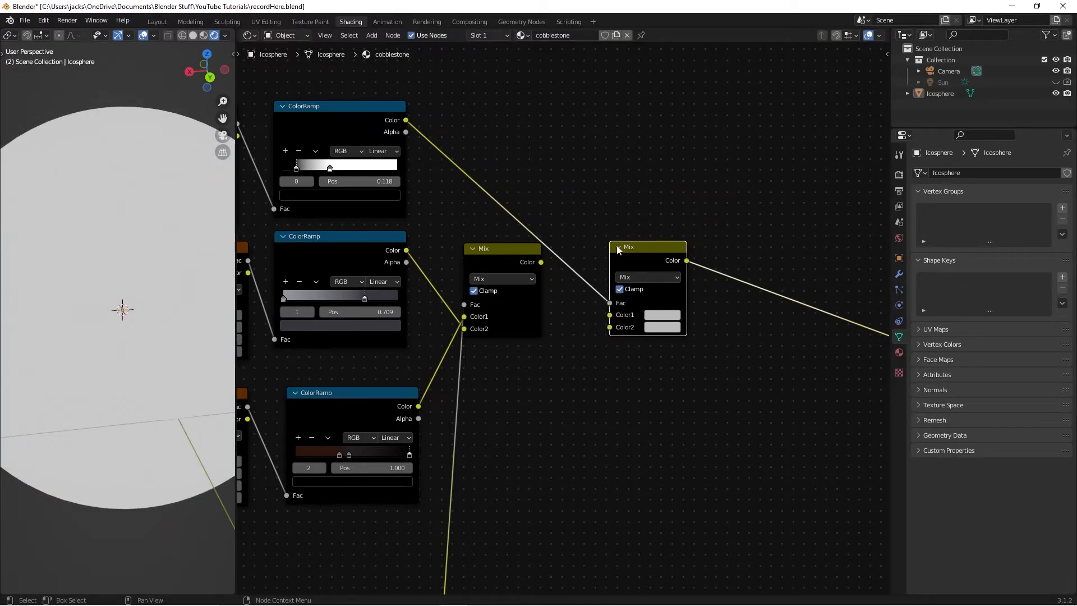
# Connect the dark brown ColorRamp to the second Mix node's Color1 and the first Mix node to its Color2, and save the file
pyautogui.moveTo(418, 406)
pyautogui.mouseDown()
pyautogui.moveTo(521, 345)
pyautogui.moveTo(610, 315)
pyautogui.mouseUp()
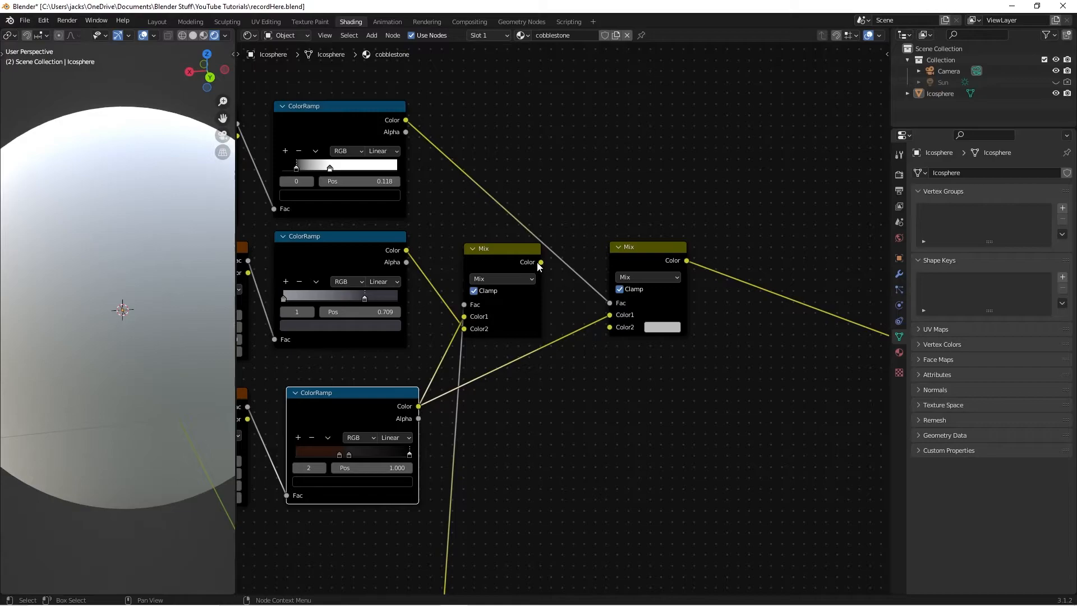
pyautogui.moveTo(541, 262)
pyautogui.mouseDown()
pyautogui.moveTo(586, 205)
pyautogui.moveTo(611, 196)
pyautogui.moveTo(622, 340)
pyautogui.moveTo(603, 326)
pyautogui.mouseUp()
pyautogui.moveTo(99, 278); pyautogui.dragTo(111, 333, button='middle')
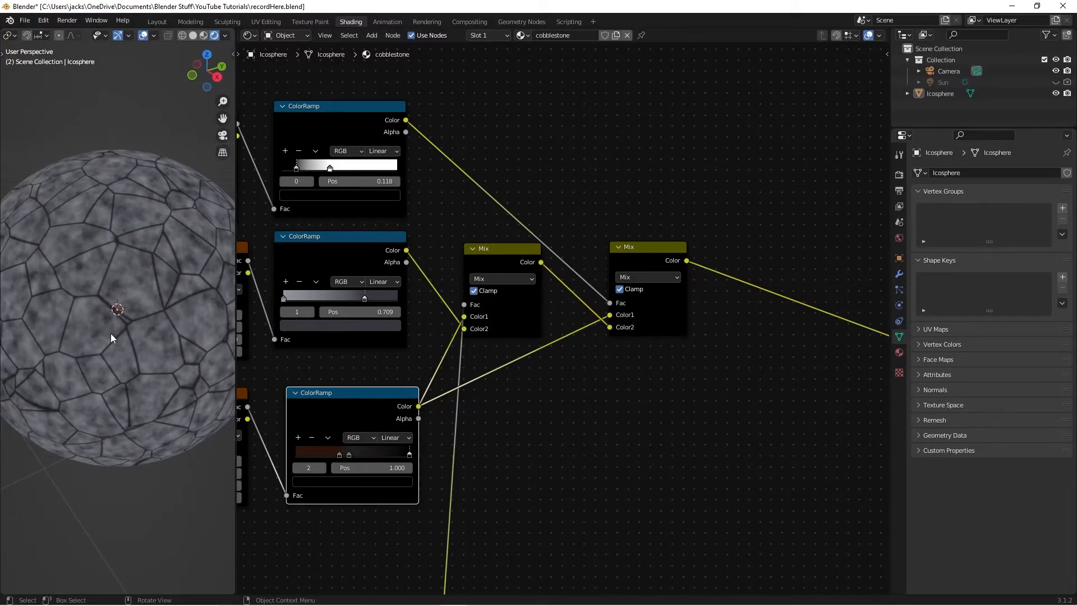
pyautogui.moveTo(365, 356); pyautogui.dragTo(480, 369, button='middle')
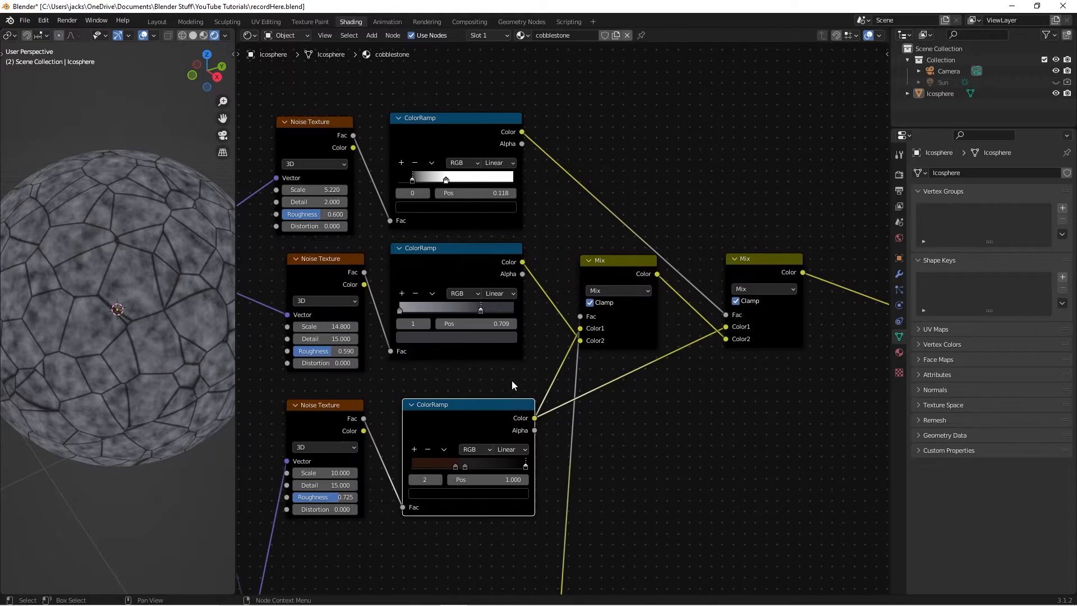
pyautogui.scroll(1, 461, 323)
pyautogui.click(426, 269)
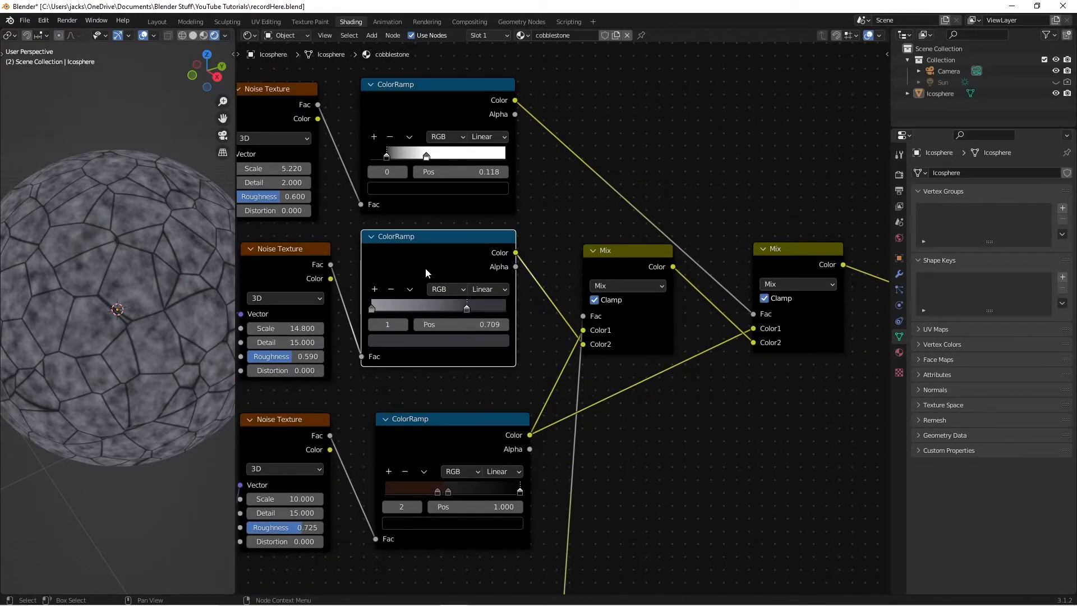
pyautogui.hotkey('ctrl', 's')
pyautogui.click(628, 203)
# Connect the second Mix node's colour to the Principled BSDF's Base Color and save the file
pyautogui.scroll(-2, 709, 265)
pyautogui.moveTo(749, 270); pyautogui.dragTo(622, 264, button='middle')
pyautogui.moveTo(701, 368); pyautogui.dragTo(561, 303, button='middle')
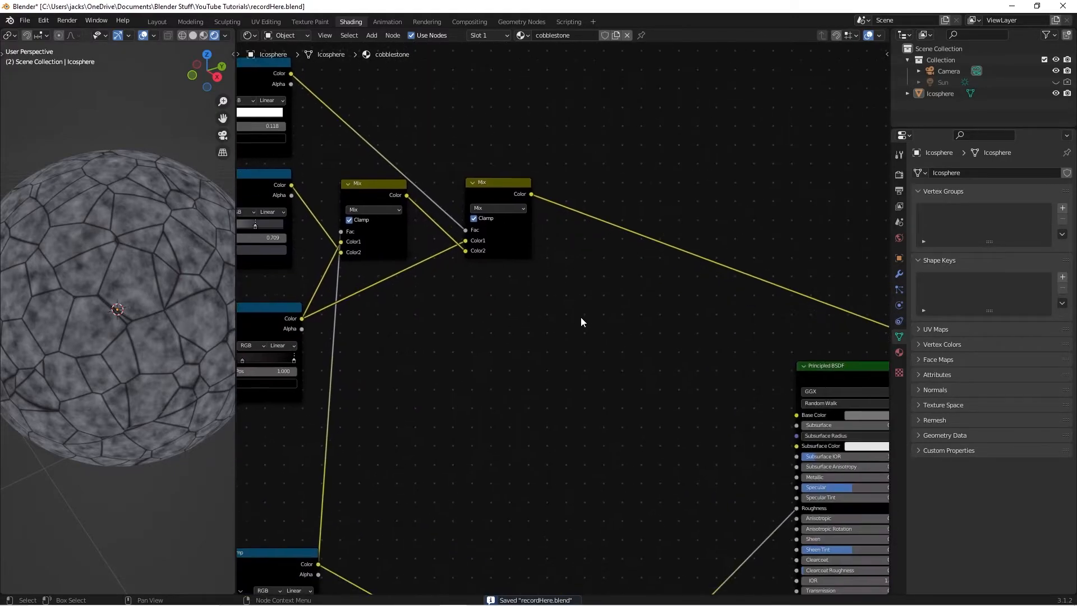
pyautogui.scroll(-1, 582, 322)
pyautogui.moveTo(649, 360); pyautogui.dragTo(624, 350, button='middle')
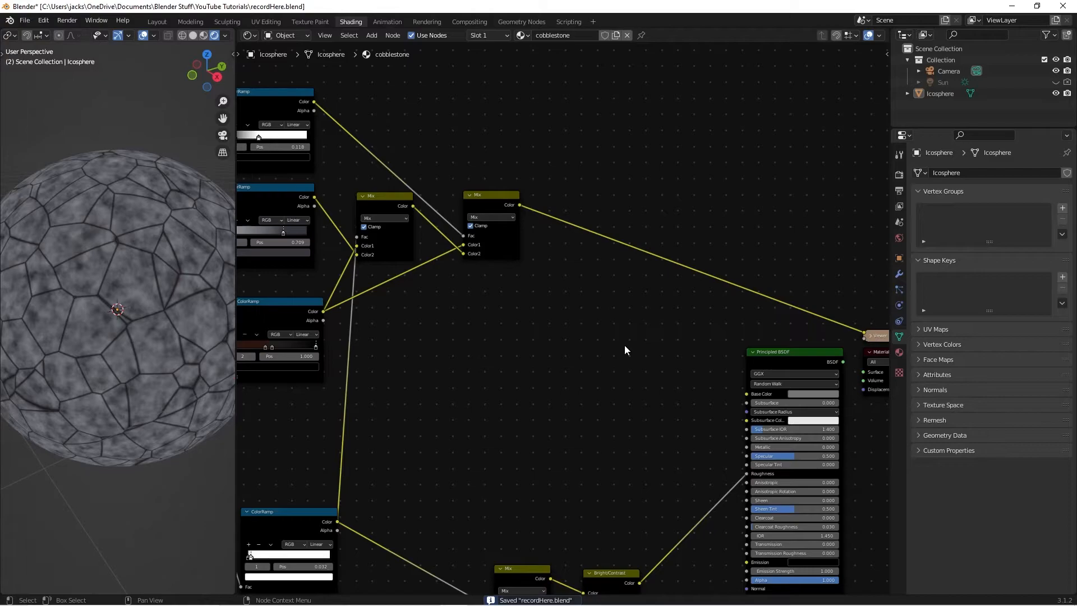
pyautogui.moveTo(521, 206); pyautogui.dragTo(747, 394)
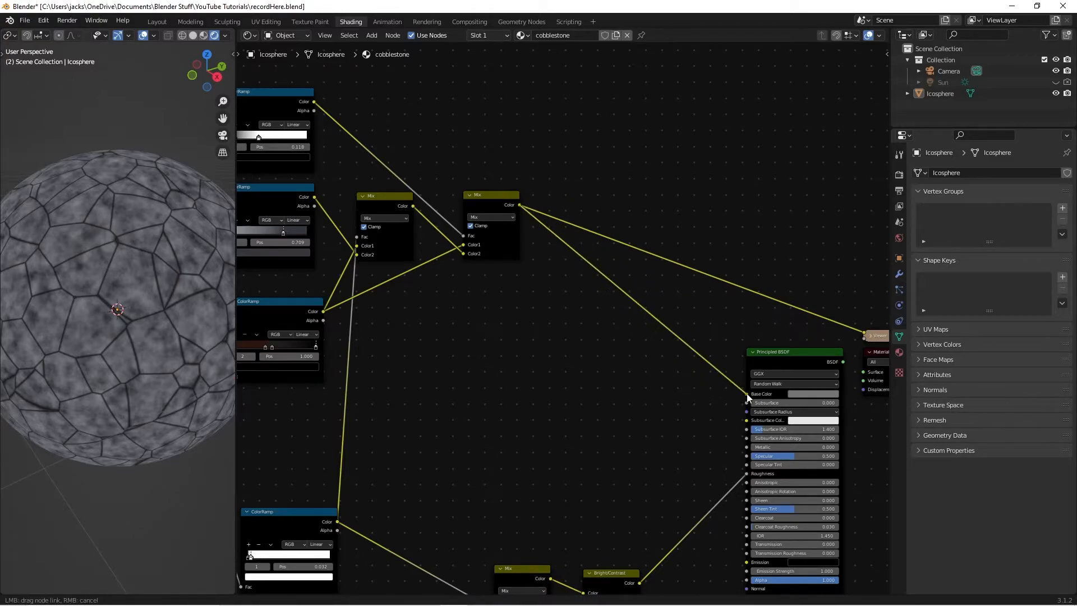
pyautogui.moveTo(553, 405); pyautogui.dragTo(645, 346, button='middle')
pyautogui.hotkey('ctrl', 's')
# Add a second Bump node and place it beside the existing Bump node below the Principled BSDF
pyautogui.scroll(1, 642, 341)
pyautogui.hotkey('shift', 'a')
pyautogui.click(612, 304)
pyautogui.write('bump')
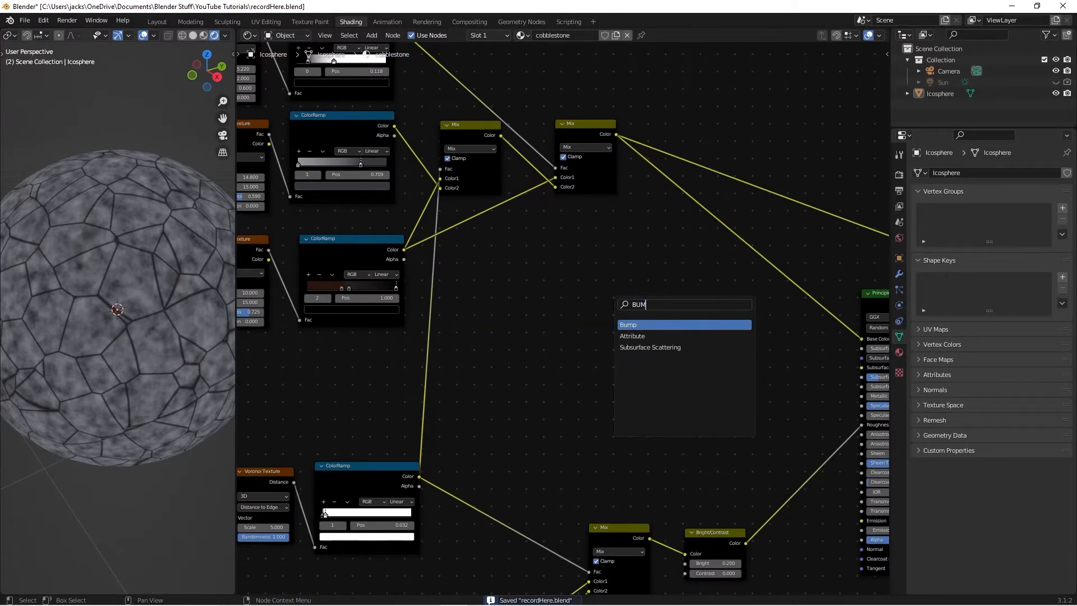
pyautogui.press('Return')
pyautogui.click(593, 391)
pyautogui.moveTo(594, 391); pyautogui.dragTo(527, 185, button='middle')
pyautogui.moveTo(578, 547); pyautogui.dragTo(689, 505)
pyautogui.moveTo(540, 189); pyautogui.dragTo(745, 418)
pyautogui.moveTo(659, 458); pyautogui.dragTo(629, 462)
pyautogui.click(730, 421)
pyautogui.moveTo(730, 418); pyautogui.dragTo(721, 422)
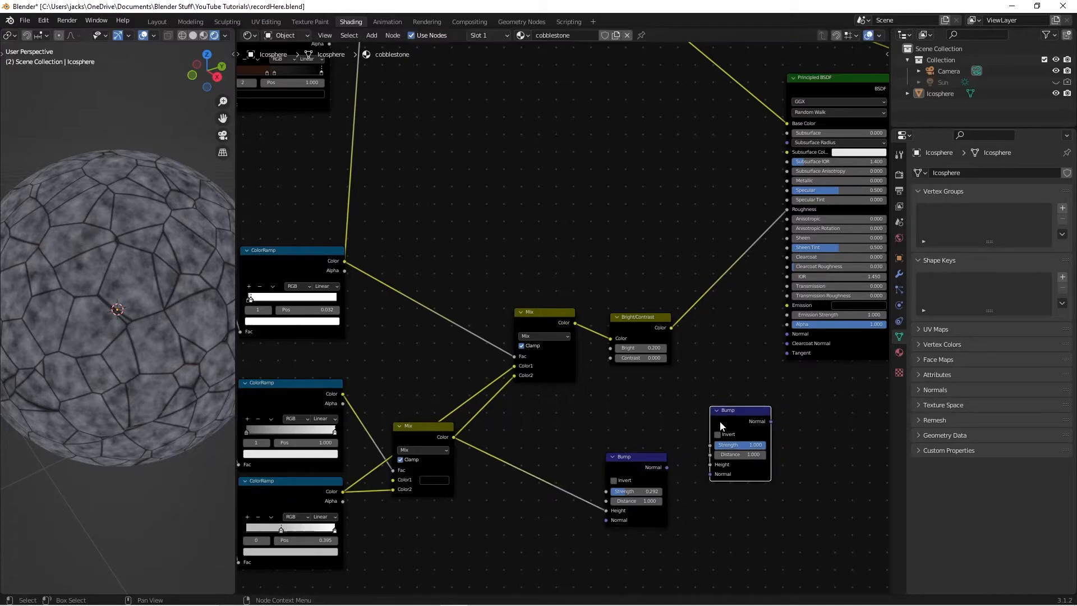
# Set the new Bump node's Strength to 0.2 and connect the bluish-grey ColorRamp's colour to its Height
pyautogui.click(740, 446)
pyautogui.write('.2')
pyautogui.press('Return')
pyautogui.scroll(-3, 679, 235)
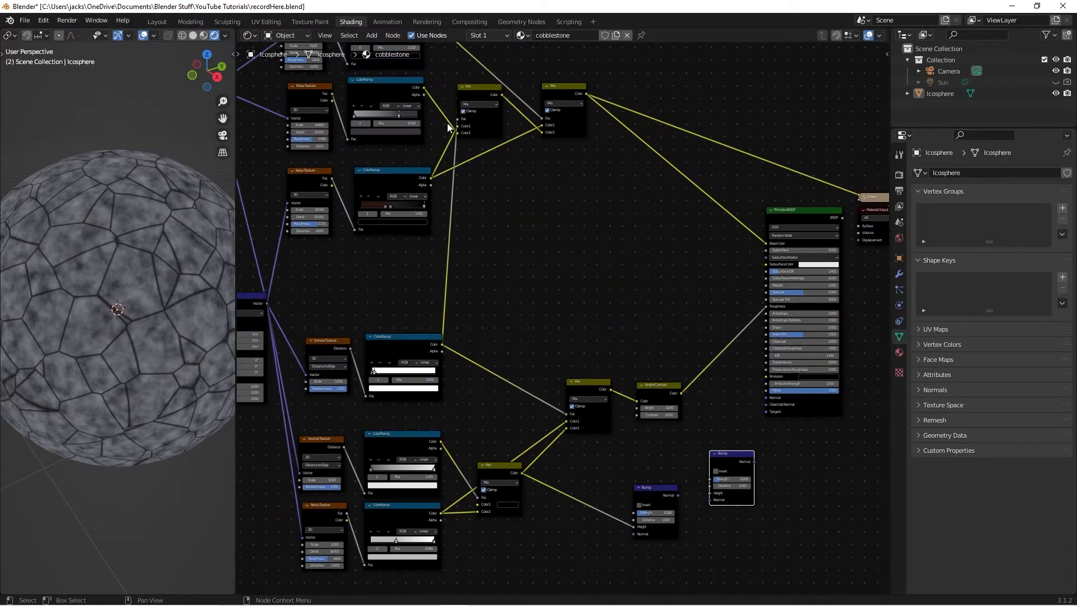
pyautogui.moveTo(423, 84); pyautogui.dragTo(448, 76)
pyautogui.moveTo(435, 156); pyautogui.dragTo(711, 493)
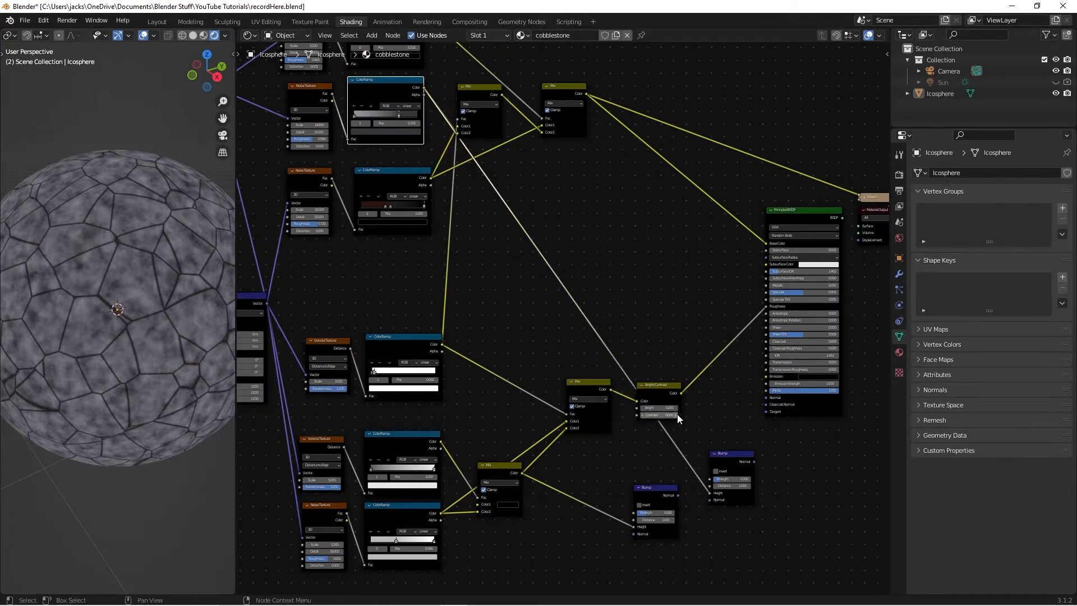
# Preview the new Bump node's normals on the sphere and try a different Strength
pyautogui.scroll(2, 678, 414)
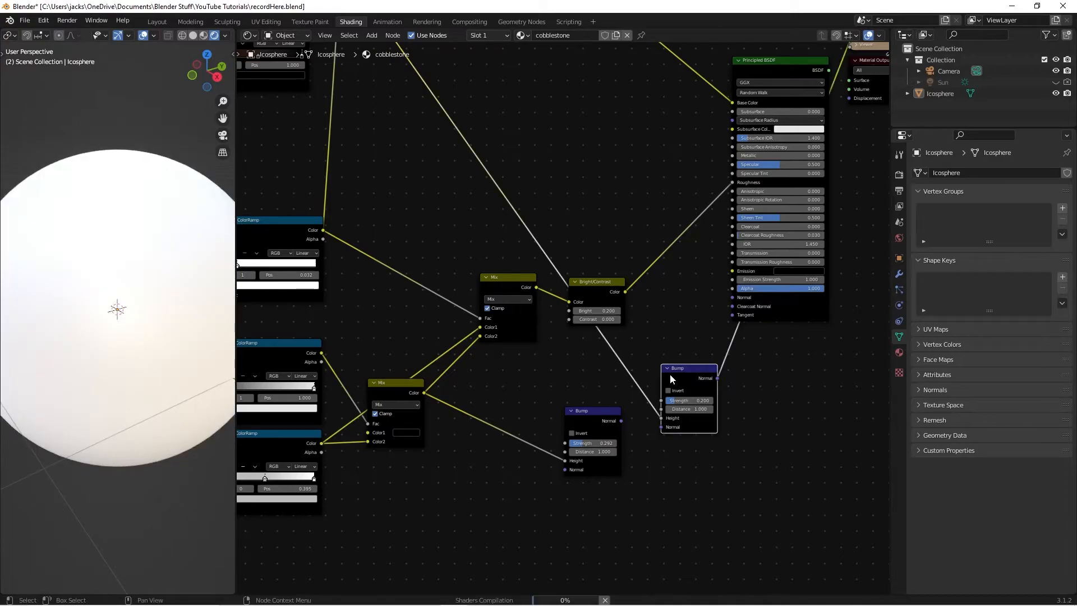
pyautogui.moveTo(84, 289); pyautogui.dragTo(131, 304, button='middle')
pyautogui.scroll(1, 131, 304)
pyautogui.scroll(1, 136, 299)
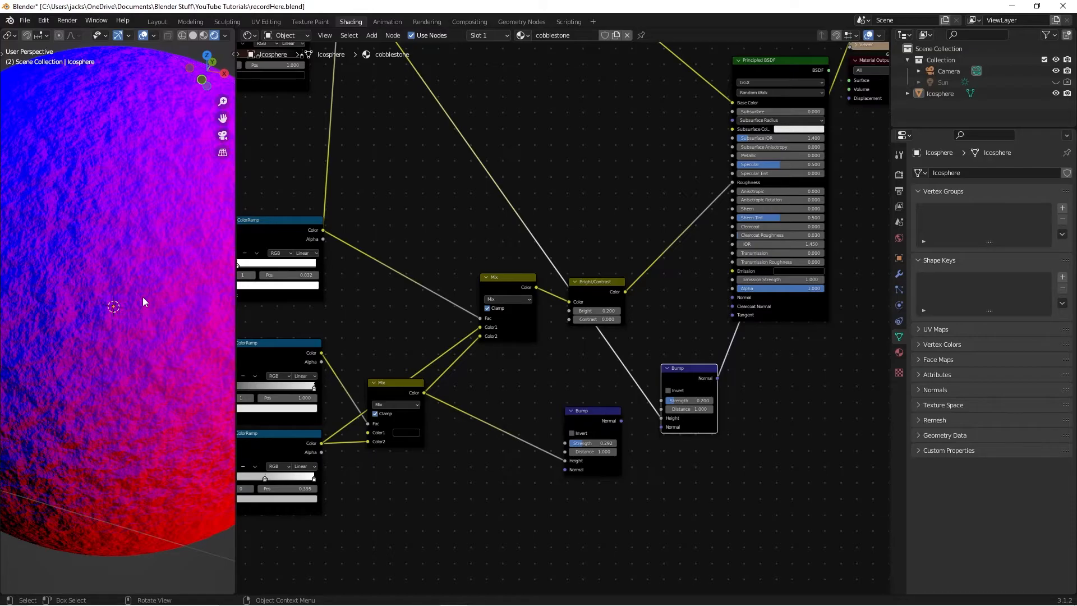
pyautogui.moveTo(679, 400); pyautogui.dragTo(713, 400)
pyautogui.rightClick(713, 402)
# Connect the first Bump node's Normal output to the second Bump node's Normal input, and save the file
pyautogui.moveTo(580, 415); pyautogui.dragTo(662, 427)
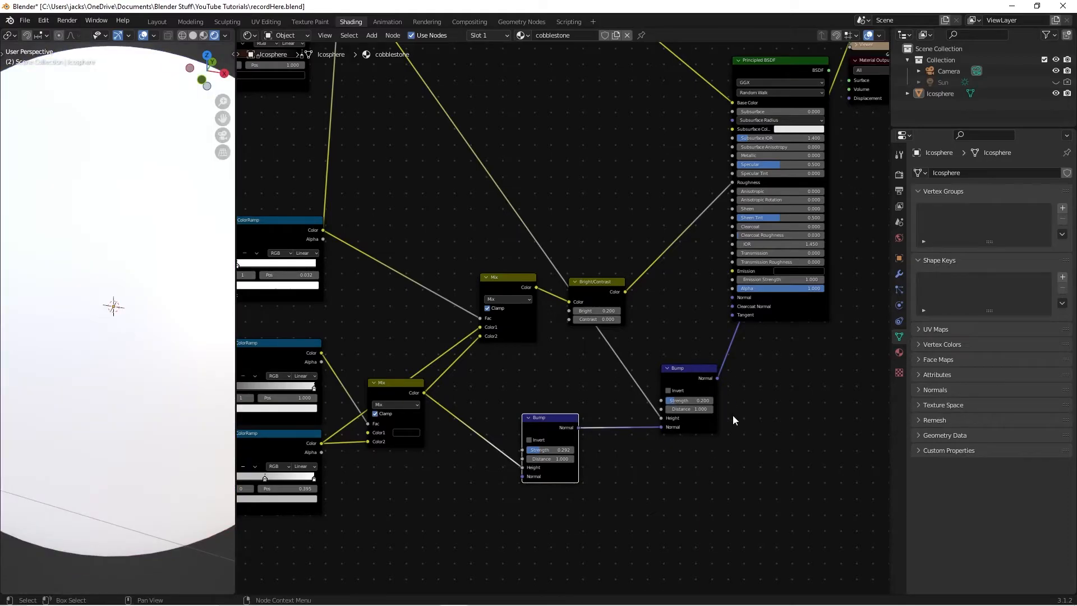
pyautogui.click(733, 417)
pyautogui.scroll(4, 133, 352)
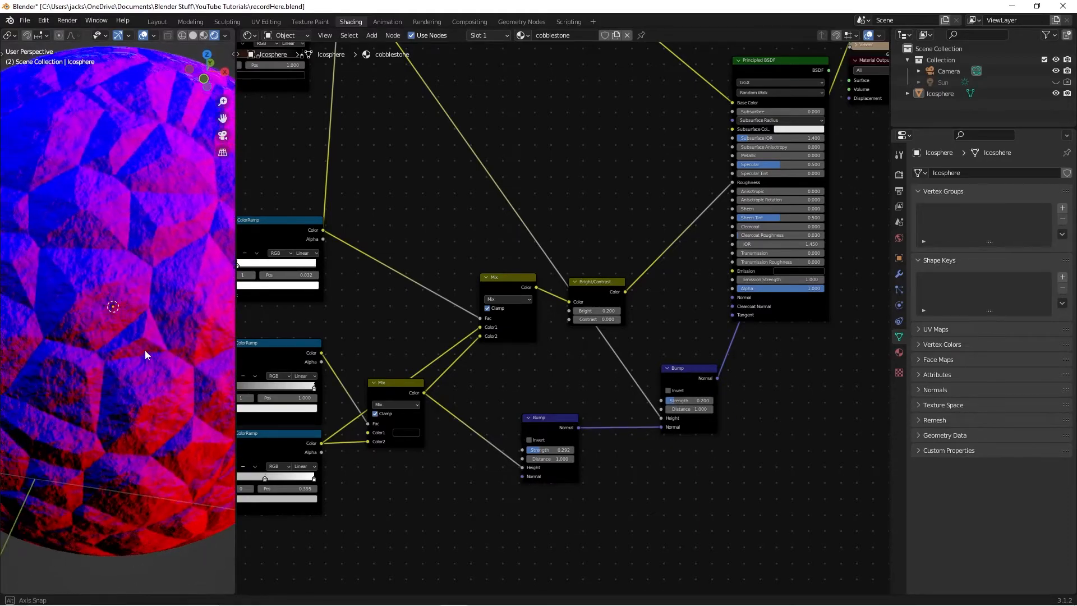
pyautogui.moveTo(544, 426); pyautogui.dragTo(578, 446)
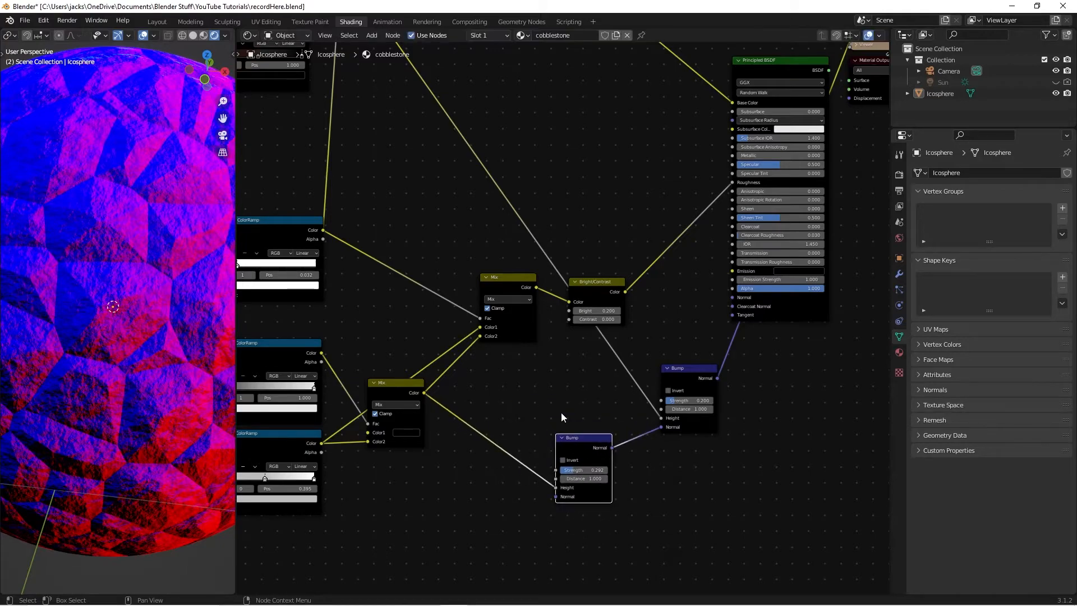
pyautogui.moveTo(567, 414); pyautogui.dragTo(578, 381, button='middle')
pyautogui.scroll(1, 578, 381)
pyautogui.click(605, 391)
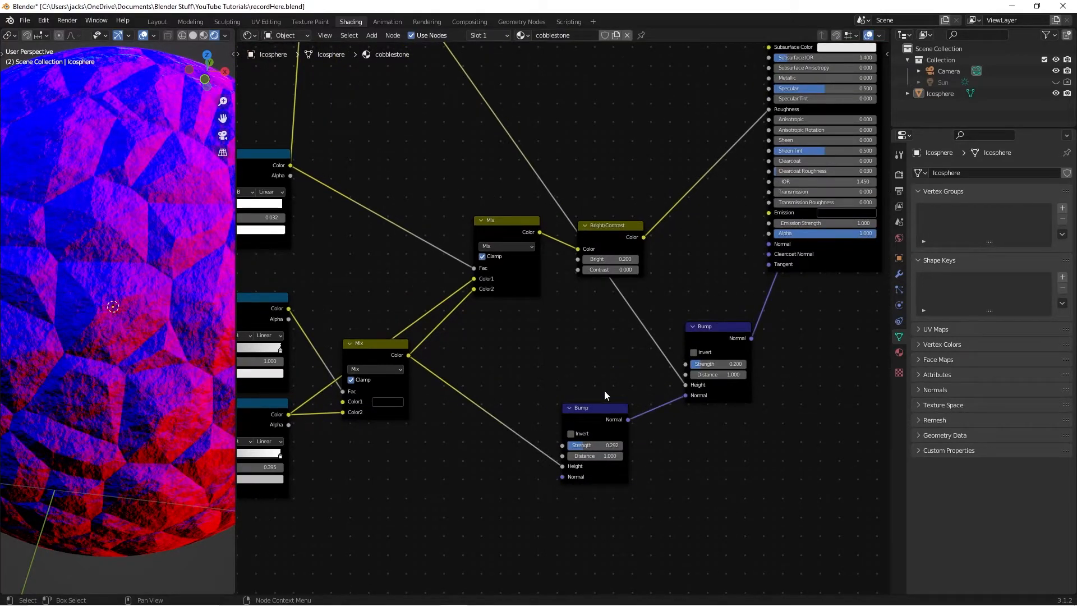
pyautogui.press('ctrl')
pyautogui.hotkey('ctrl', 's')
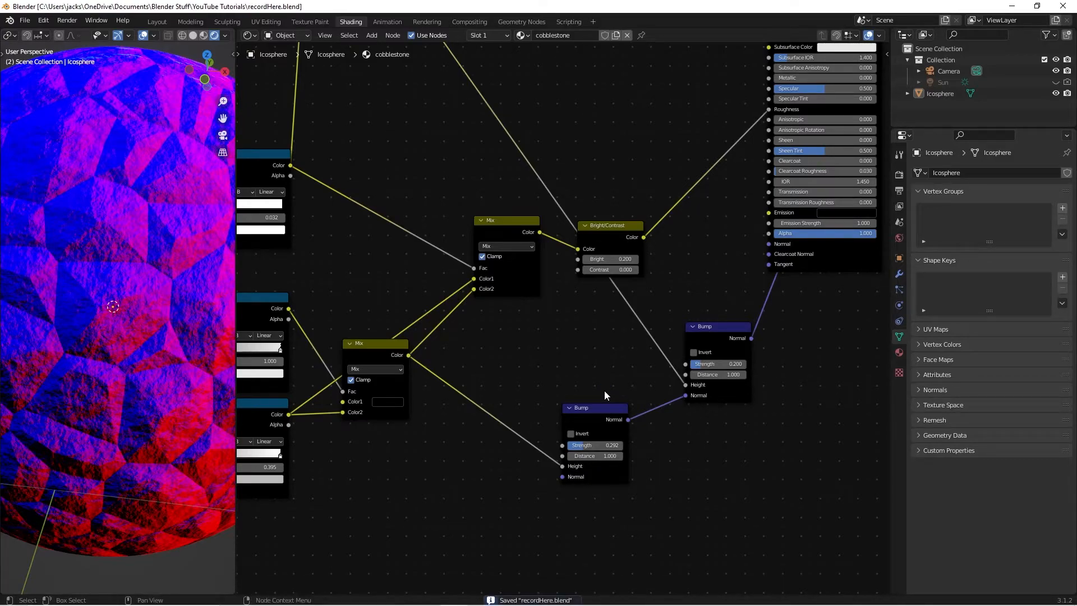
# Rearrange the two chained Bump nodes so they sit close together, clear of the Principled BSDF
pyautogui.moveTo(665, 356); pyautogui.dragTo(648, 379, button='middle')
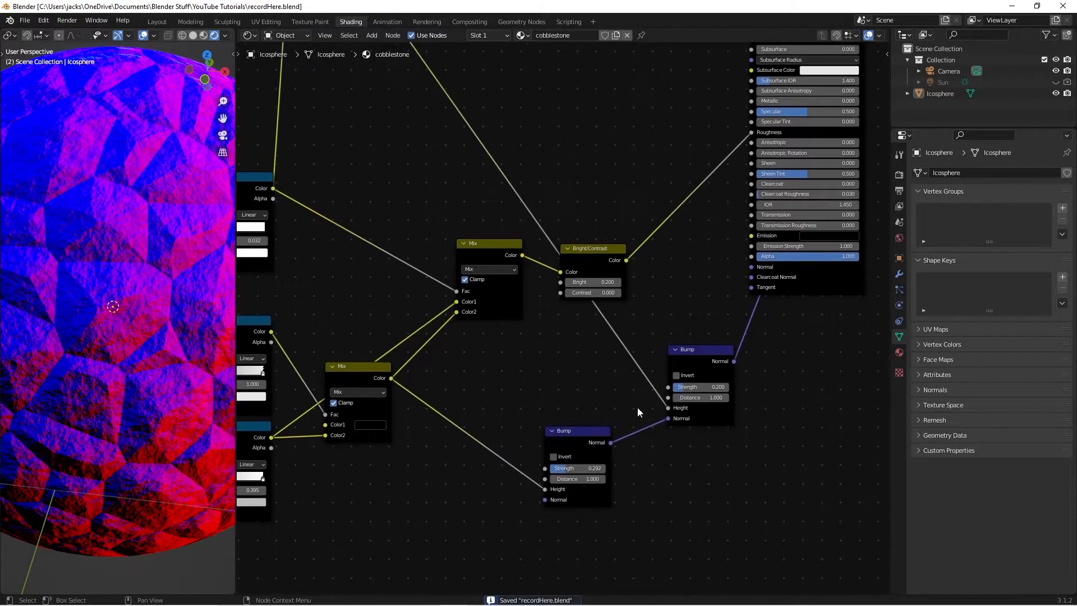
pyautogui.moveTo(581, 442); pyautogui.dragTo(569, 444)
pyautogui.moveTo(696, 349); pyautogui.dragTo(666, 424)
pyautogui.moveTo(678, 374); pyautogui.dragTo(671, 429, button='middle')
pyautogui.moveTo(749, 375); pyautogui.dragTo(765, 357)
# Add a third Bump node and place it between the Bright/Contrast node and the Principled BSDF
pyautogui.click(672, 356)
pyautogui.hotkey('shift', 'a')
pyautogui.click(672, 356)
pyautogui.write('bump')
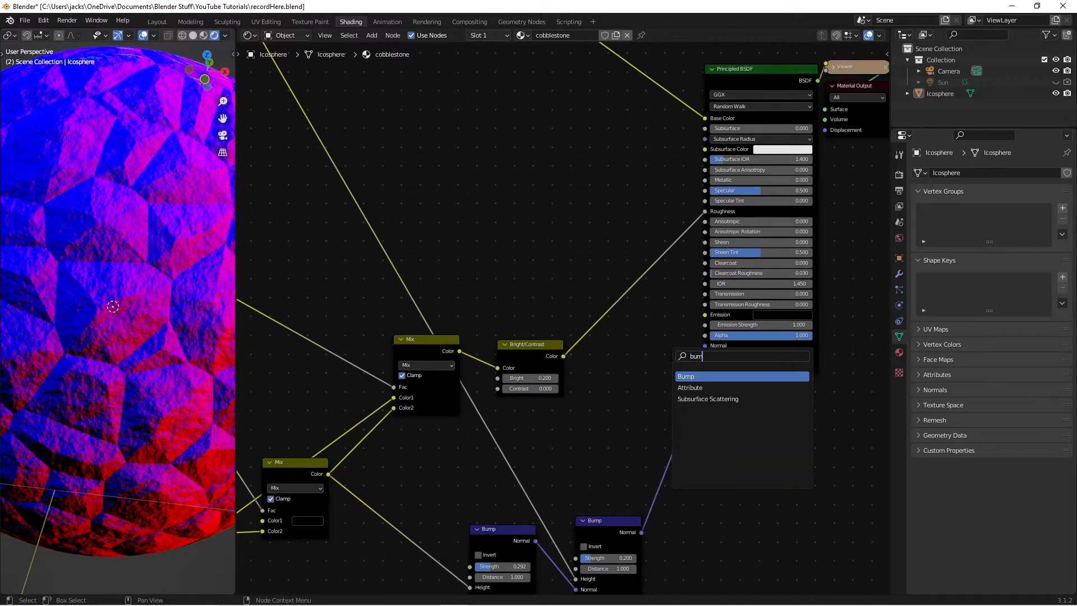
pyautogui.press('Return')
pyautogui.click(615, 346)
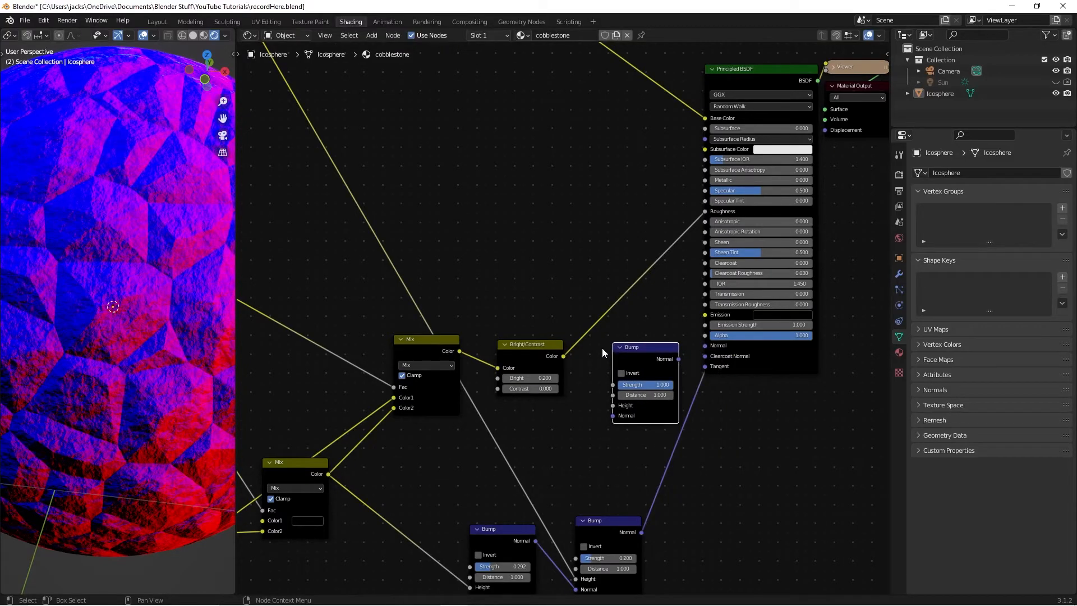
pyautogui.scroll(-5, 617, 293)
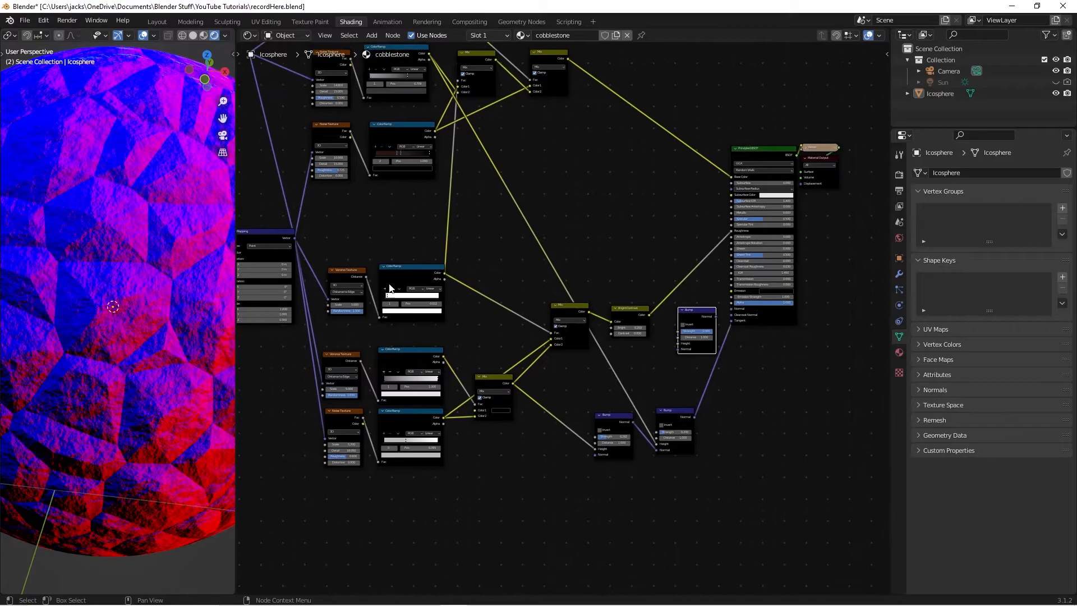
# Connect the upper Voronoi Texture's ColorRamp to the third Bump node's Height input and preview the Bump's normals on the sphere
pyautogui.moveTo(332, 252); pyautogui.dragTo(446, 329)
pyautogui.moveTo(446, 275); pyautogui.dragTo(679, 343)
pyautogui.moveTo(675, 275); pyautogui.dragTo(647, 264, button='middle')
pyautogui.scroll(3, 647, 265)
pyautogui.click(644, 268)
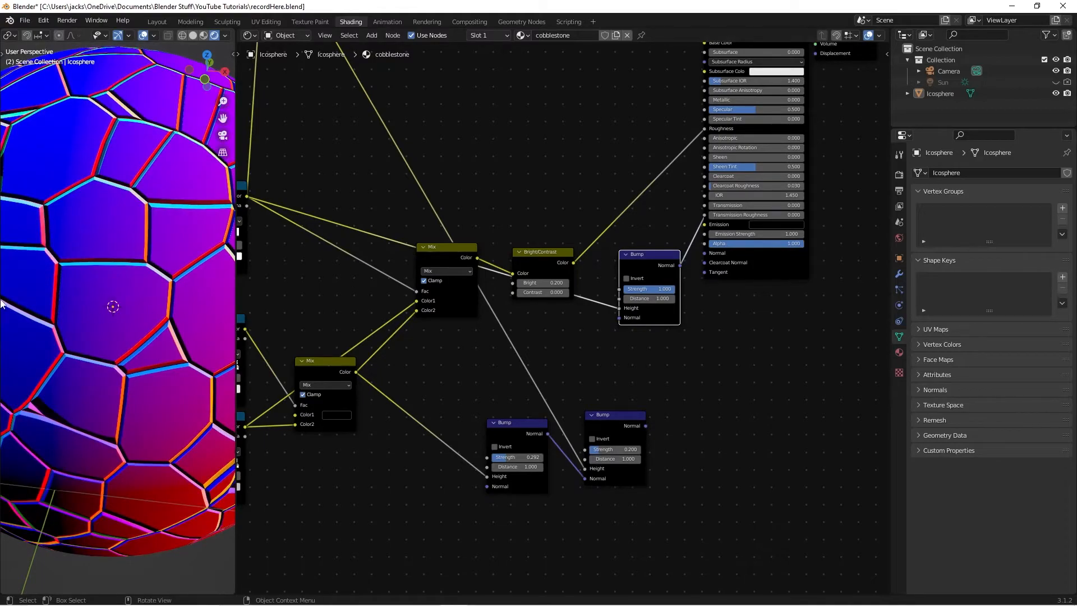
# Set the third Bump node's Strength to 0.5
pyautogui.scroll(6, 92, 312)
pyautogui.scroll(-8, 166, 217)
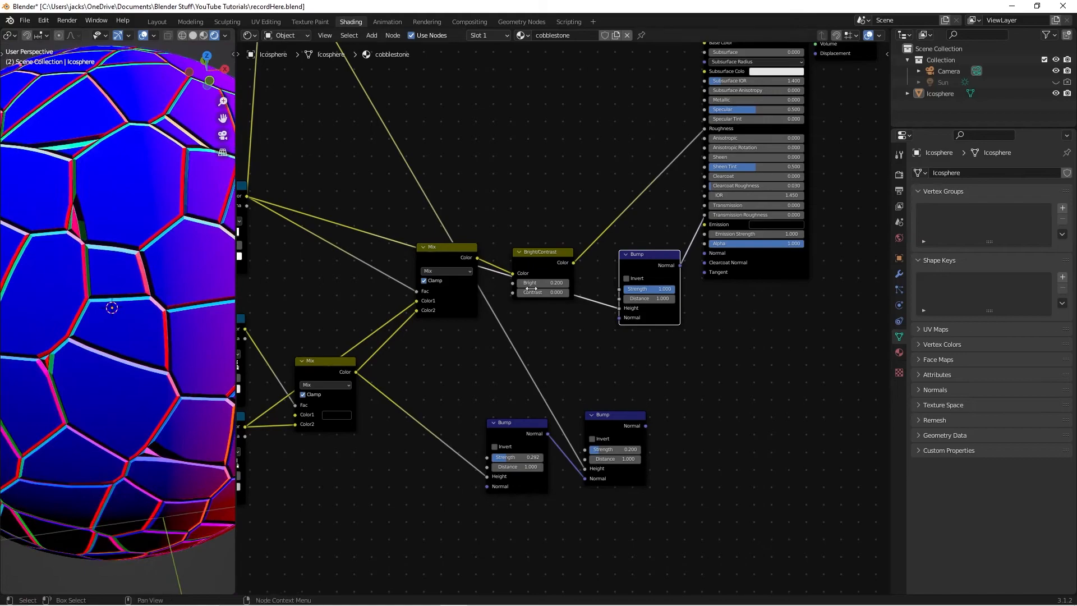
pyautogui.write('0.5')
pyautogui.press('Return')
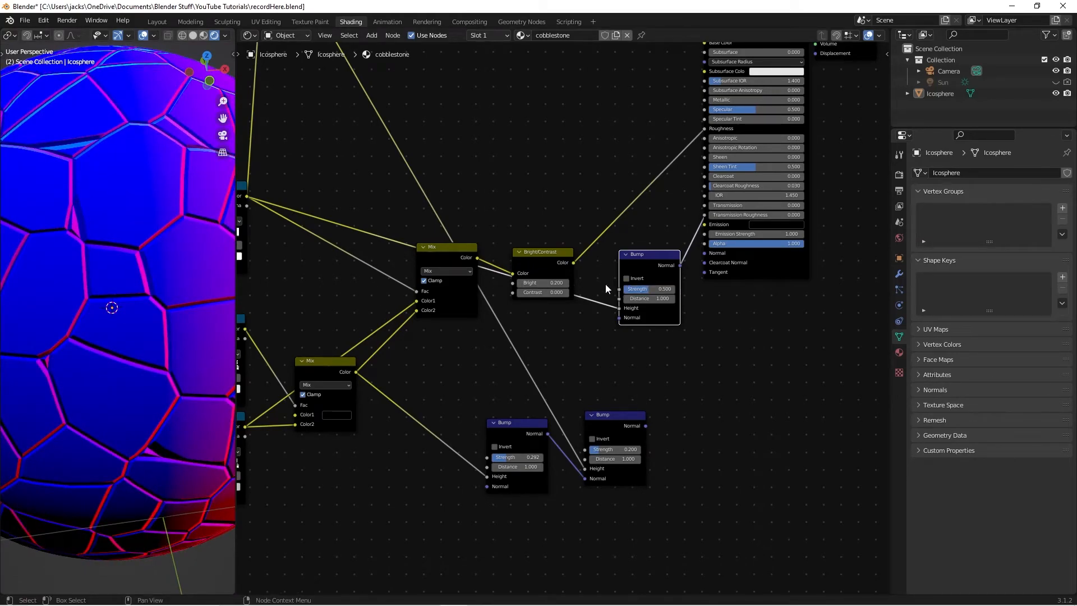
# Connect the second Bump node's Normal output to the third Bump's Normal input and move the first two Bumps closer to it
pyautogui.scroll(2, 140, 262)
pyautogui.moveTo(101, 259); pyautogui.dragTo(125, 260, button='middle')
pyautogui.scroll(-2, 136, 257)
pyautogui.moveTo(646, 426); pyautogui.dragTo(619, 318)
pyautogui.moveTo(597, 420); pyautogui.dragTo(552, 361)
pyautogui.moveTo(502, 437); pyautogui.dragTo(452, 422)
pyautogui.moveTo(576, 378); pyautogui.dragTo(570, 377)
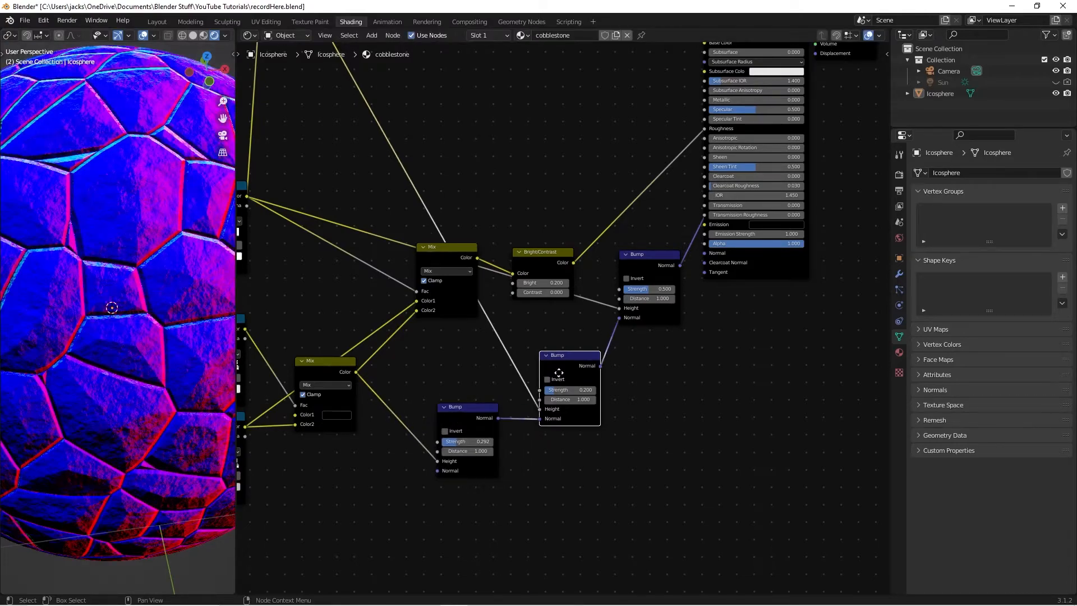
# Set the first Bump node's Strength to 0.2
pyautogui.scroll(-2, 108, 319)
pyautogui.moveTo(109, 319); pyautogui.dragTo(134, 314, button='middle')
pyautogui.scroll(-1, 119, 319)
pyautogui.scroll(1, 132, 325)
pyautogui.scroll(3, 496, 419)
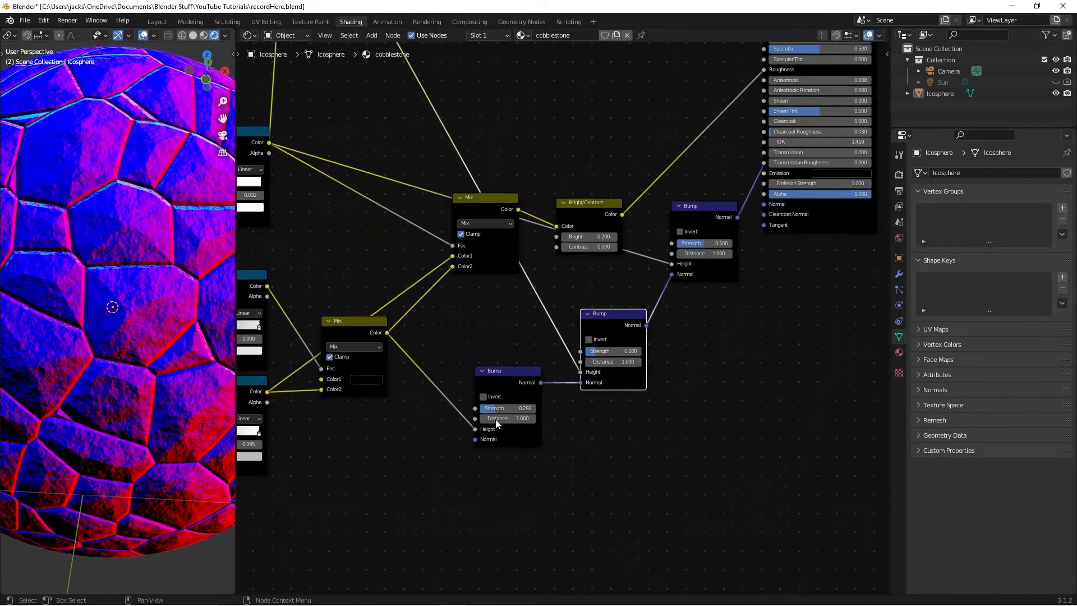
pyautogui.moveTo(501, 406); pyautogui.dragTo(544, 348, button='middle')
pyautogui.click(526, 371)
pyautogui.press('BackSpace')
pyautogui.write('.2')
pyautogui.press('Return')
# Save the file and switch the sphere's preview back to the Principled BSDF
pyautogui.scroll(-5, 16, 317)
pyautogui.moveTo(16, 317); pyautogui.dragTo(138, 244, button='middle')
pyautogui.scroll(3, 113, 332)
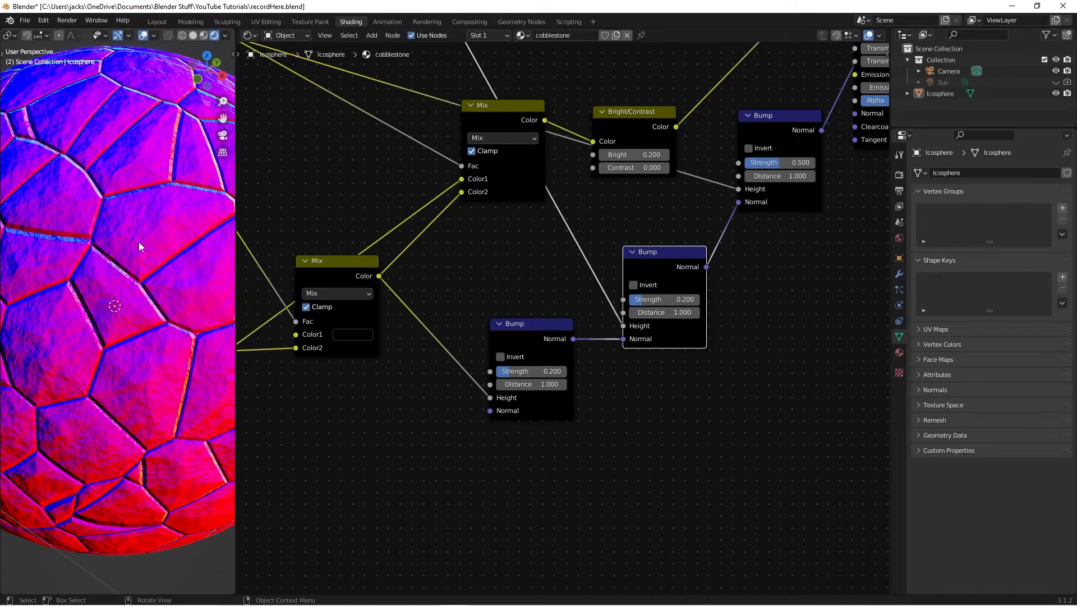
pyautogui.hotkey('ctrl', 's')
pyautogui.hscroll(6, 479, 337)
pyautogui.scroll(3, 479, 337)
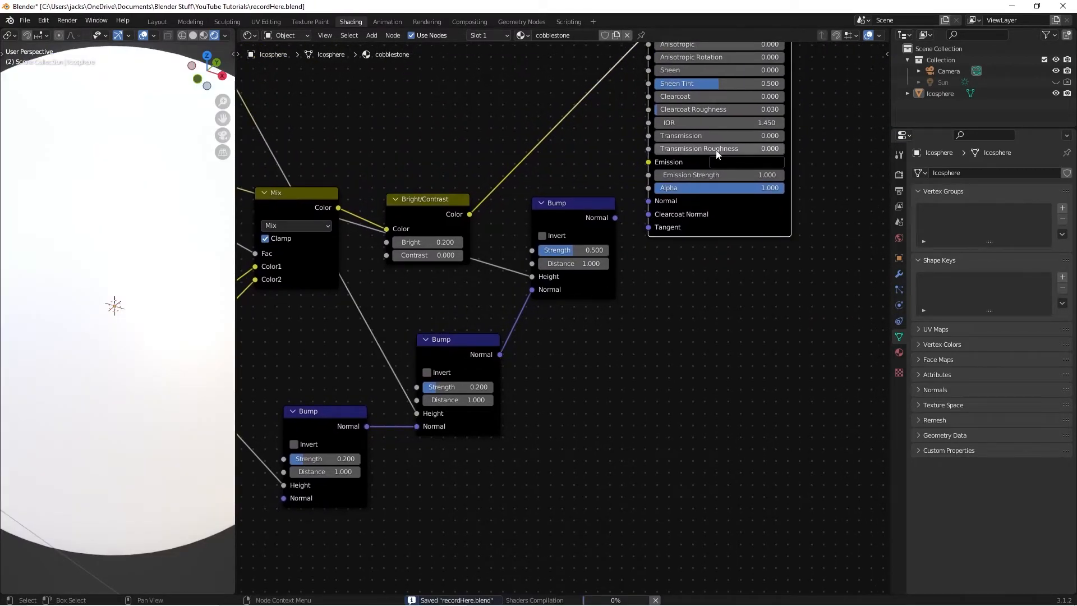
# Connect the third Bump node's Normal output to the Principled BSDF's Normal input
pyautogui.scroll(-2, 714, 139)
pyautogui.hscroll(3, 714, 140)
pyautogui.scroll(4, 714, 140)
pyautogui.scroll(1, 644, 286)
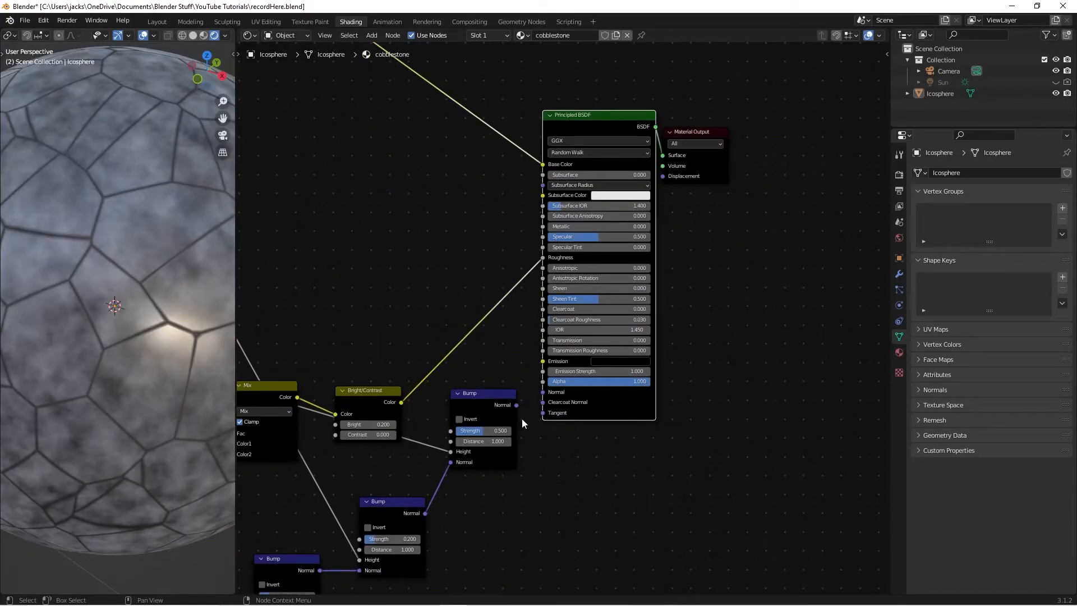
pyautogui.moveTo(137, 364); pyautogui.dragTo(159, 353, button='middle')
pyautogui.moveTo(517, 404); pyautogui.dragTo(546, 395)
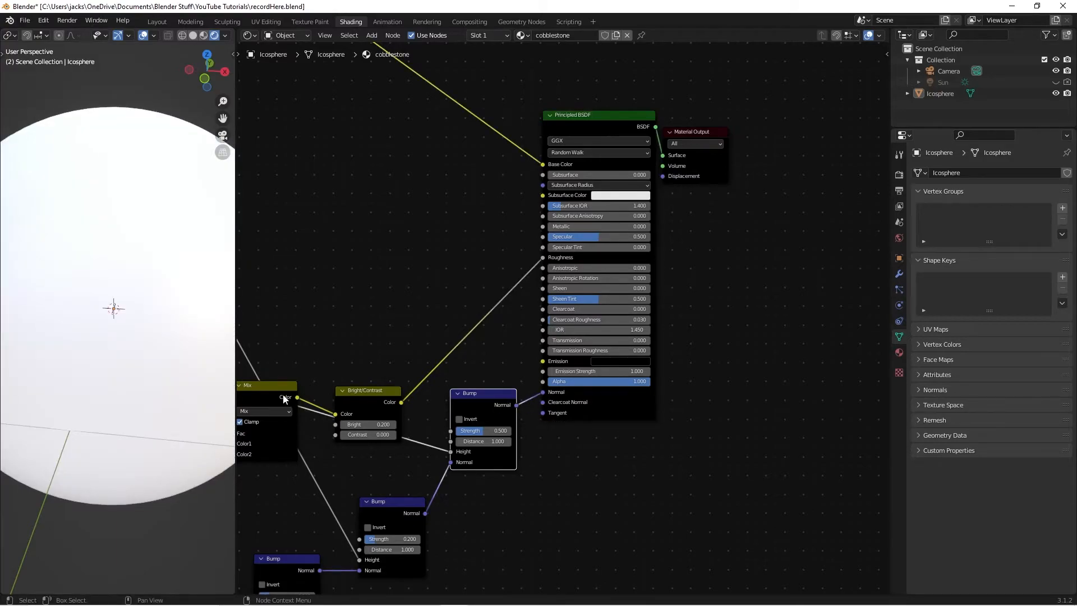
# Move the roughness Mix and Bright/Contrast nodes up so they sit clear above the Bump nodes
pyautogui.scroll(-1, 550, 405)
pyautogui.moveTo(329, 375); pyautogui.dragTo(336, 268)
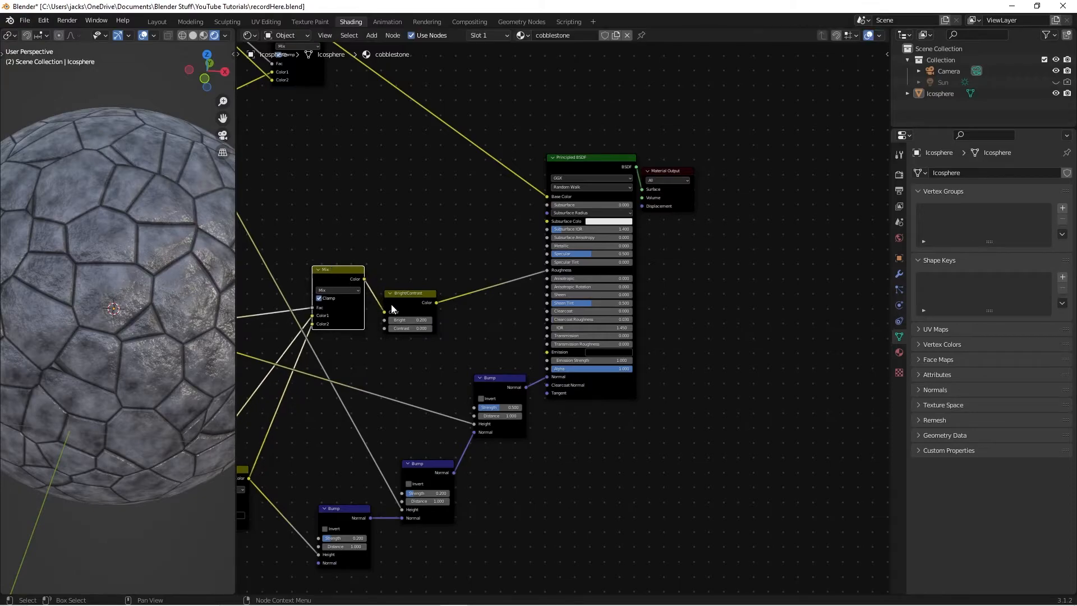
pyautogui.scroll(-4, 129, 292)
pyautogui.moveTo(129, 291); pyautogui.dragTo(106, 308, button='middle')
pyautogui.scroll(2, 122, 299)
pyautogui.scroll(1, 106, 301)
pyautogui.scroll(1, 108, 304)
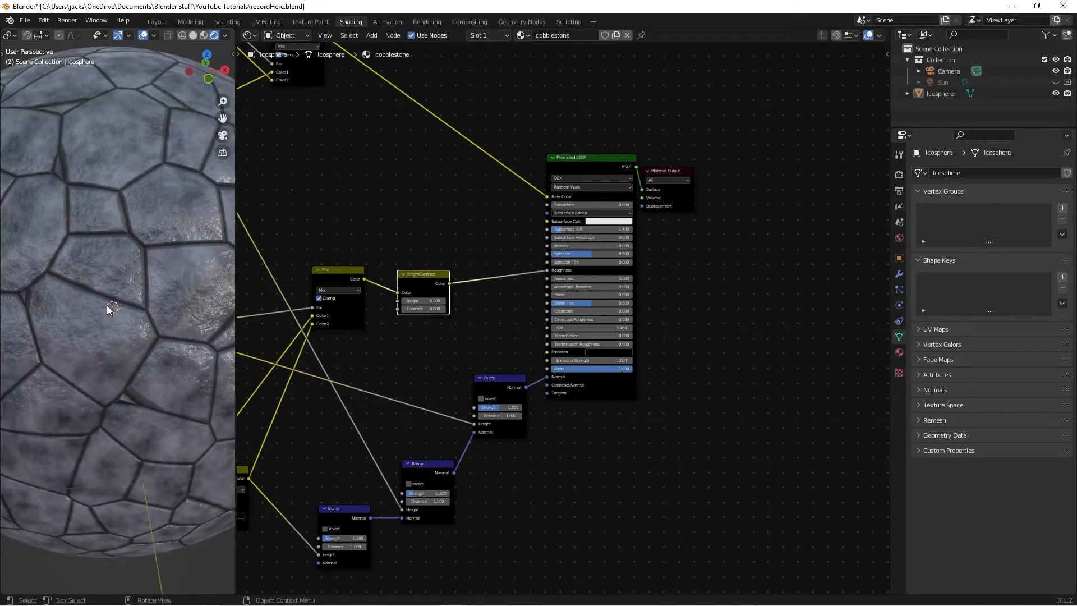
# Set the Bright/Contrast node's Bright value to 0.3 and check the roughness on the sphere
pyautogui.scroll(2, 140, 287)
pyautogui.click(422, 301)
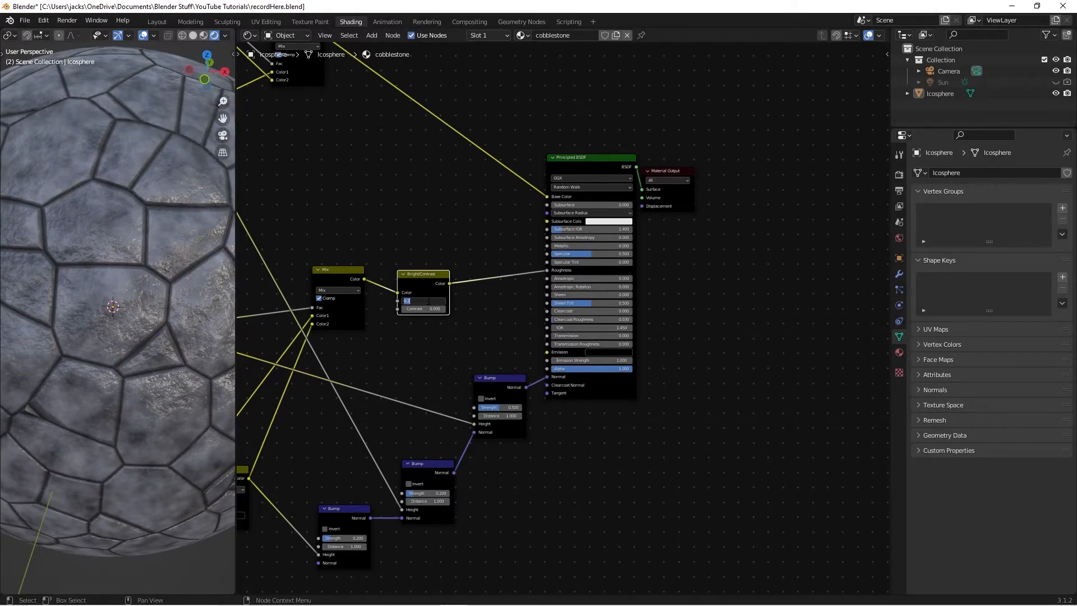
pyautogui.write('0.3')
pyautogui.press('Return')
pyautogui.scroll(-3, 123, 310)
pyautogui.moveTo(123, 309); pyautogui.dragTo(41, 345, button='middle')
pyautogui.scroll(2, 102, 339)
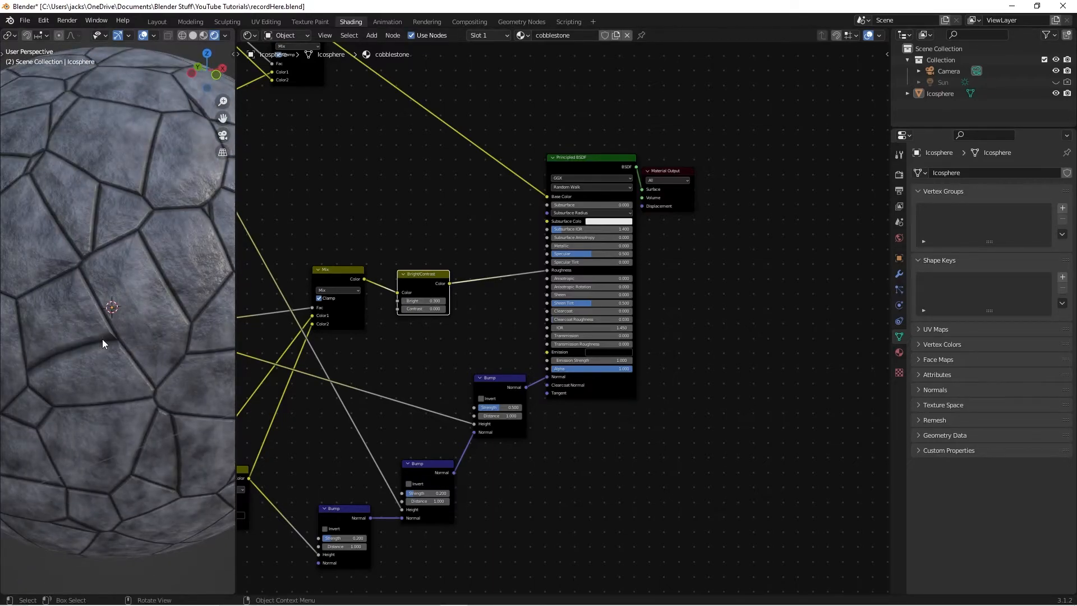
# Inspect the cobblestone sphere from several sides and save the file
pyautogui.scroll(-3, 102, 339)
pyautogui.moveTo(106, 349); pyautogui.dragTo(137, 328, button='middle')
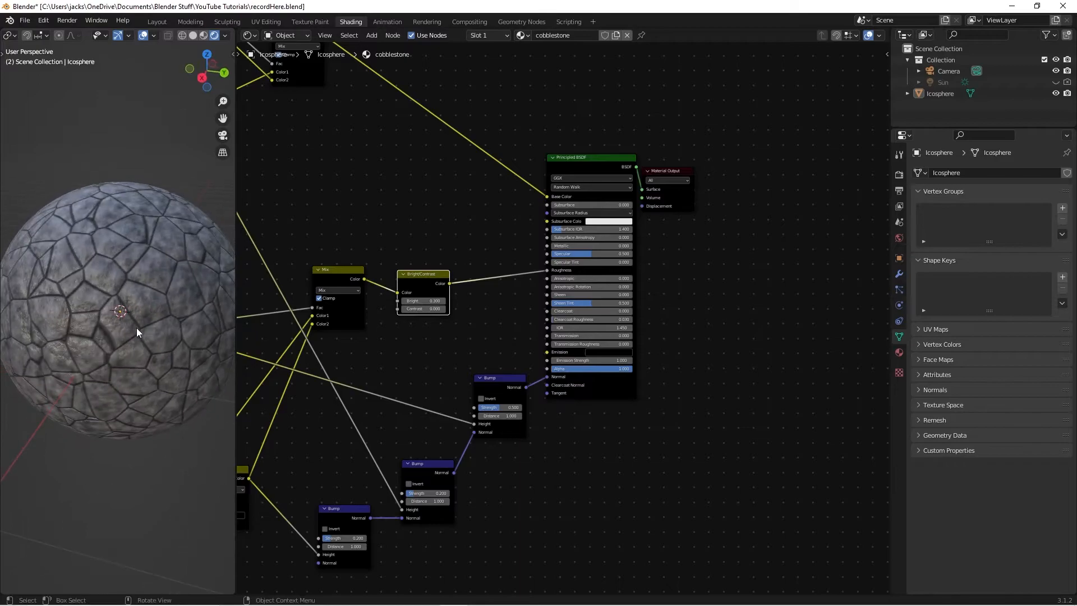
pyautogui.click(97, 327)
pyautogui.click(100, 453)
pyautogui.hotkey('ctrl', 's')
pyautogui.moveTo(161, 329); pyautogui.dragTo(115, 329, button='middle')
pyautogui.click(114, 329)
pyautogui.click(128, 461)
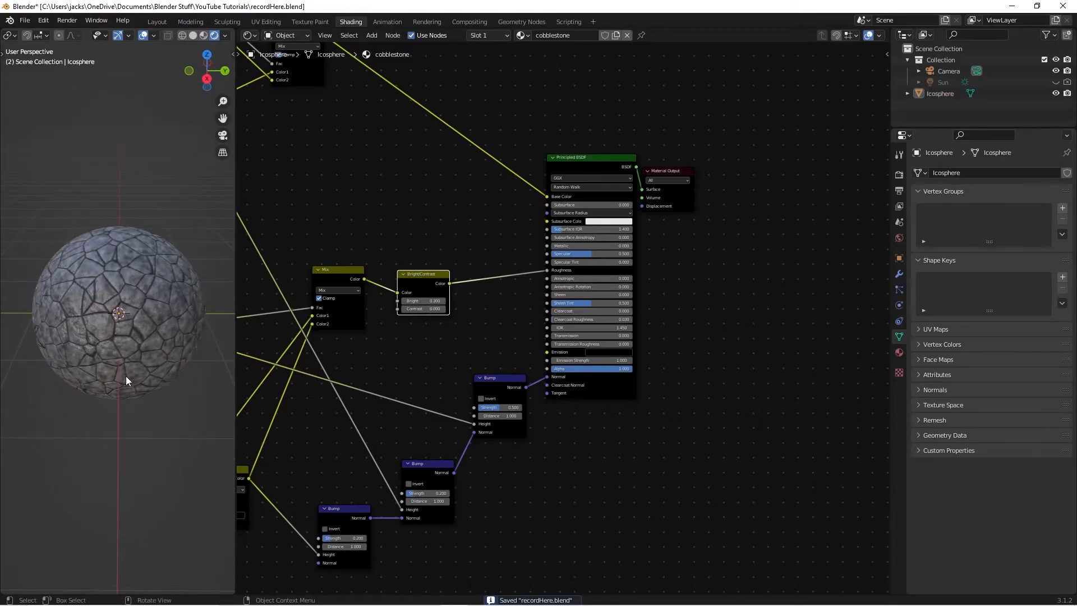
pyautogui.scroll(3, 135, 371)
pyautogui.moveTo(137, 368)
pyautogui.mouseDown(button='middle')
pyautogui.moveTo(157, 349)
pyautogui.moveTo(142, 352)
pyautogui.mouseUp(button='middle')
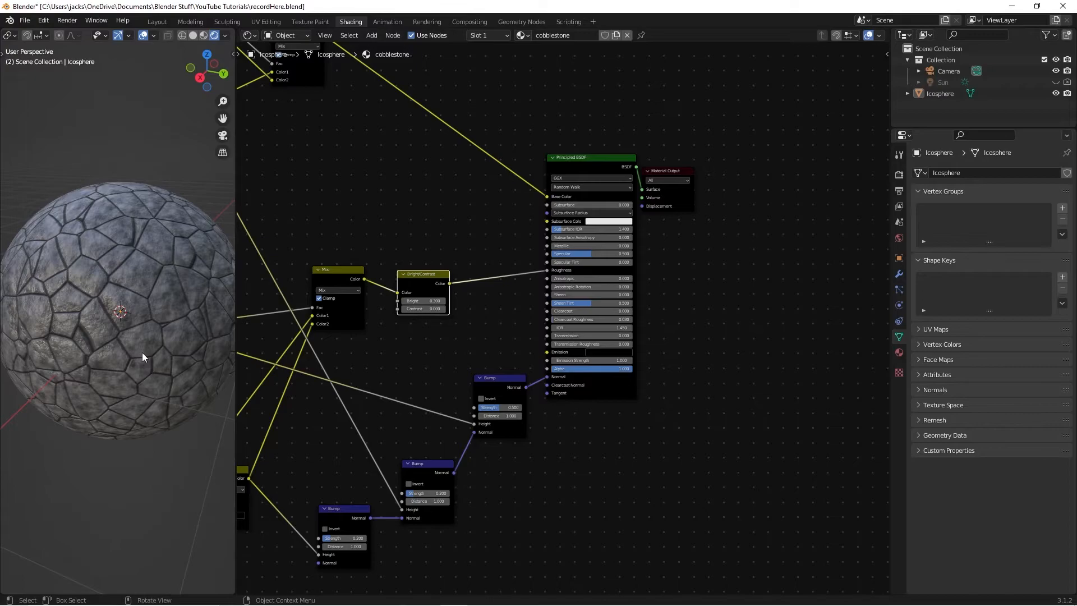
pyautogui.hotkey('ctrl', 's')
pyautogui.click(170, 368)
pyautogui.click(172, 457)
pyautogui.hotkey('ctrl', 's')
pyautogui.click(128, 392)
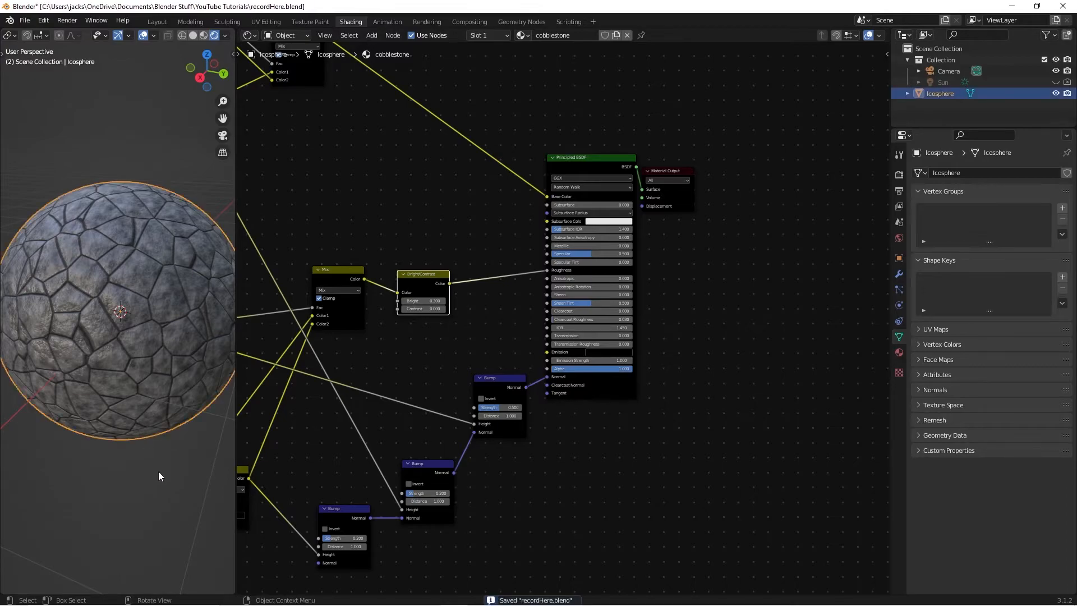
# Rearrange the chained Bump nodes into a tighter row beside the lower Mix node and save the file
pyautogui.click(449, 391)
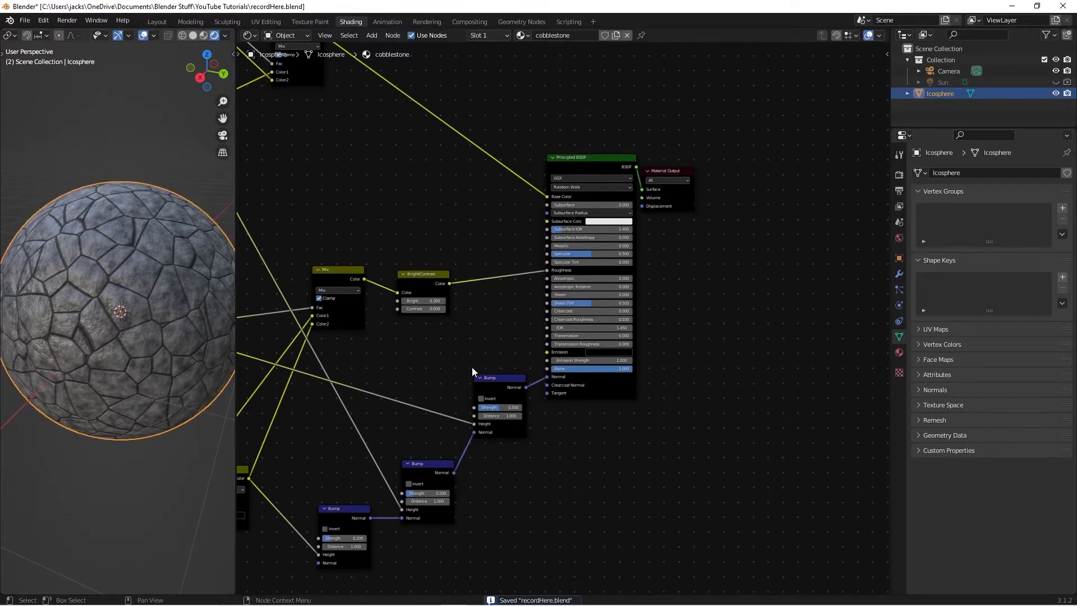
pyautogui.moveTo(473, 366); pyautogui.dragTo(506, 283, button='middle')
pyautogui.moveTo(474, 383); pyautogui.dragTo(460, 355)
pyautogui.moveTo(383, 429); pyautogui.dragTo(363, 369)
pyautogui.click(400, 344)
pyautogui.hotkey('ctrl', 's')
pyautogui.scroll(-3, 466, 275)
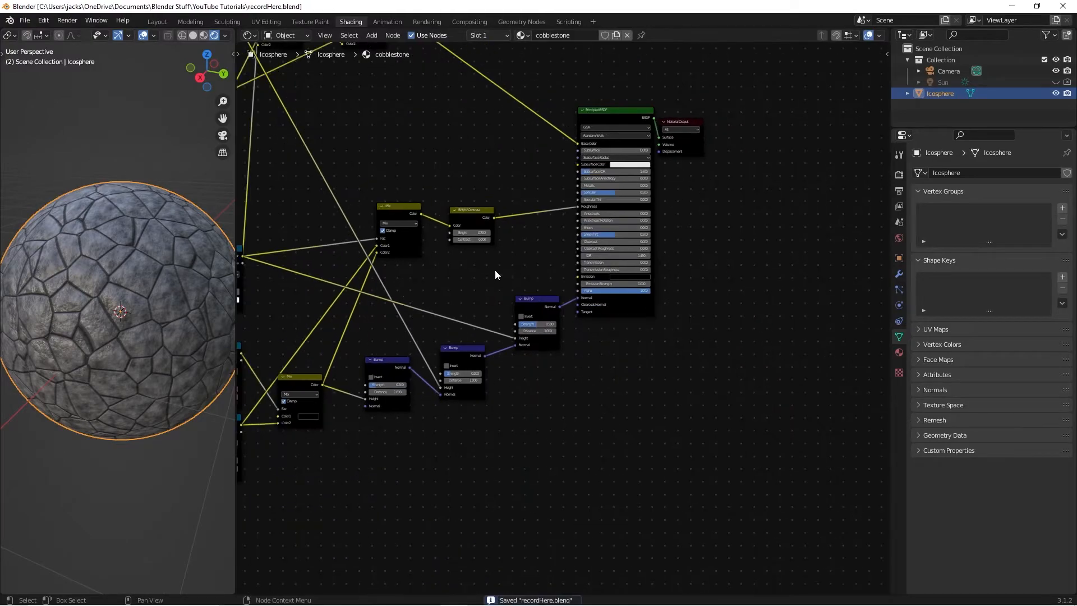
# Add a MixRGB node in the empty space below the second Bump node
pyautogui.moveTo(453, 258); pyautogui.dragTo(497, 210, button='middle')
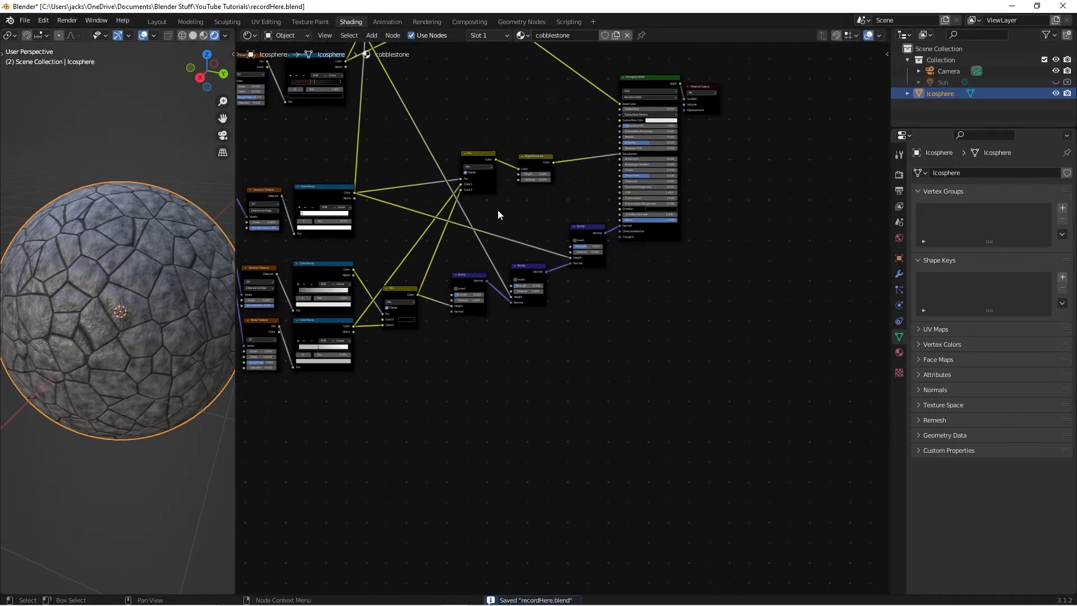
pyautogui.hotkey('shift', 'a')
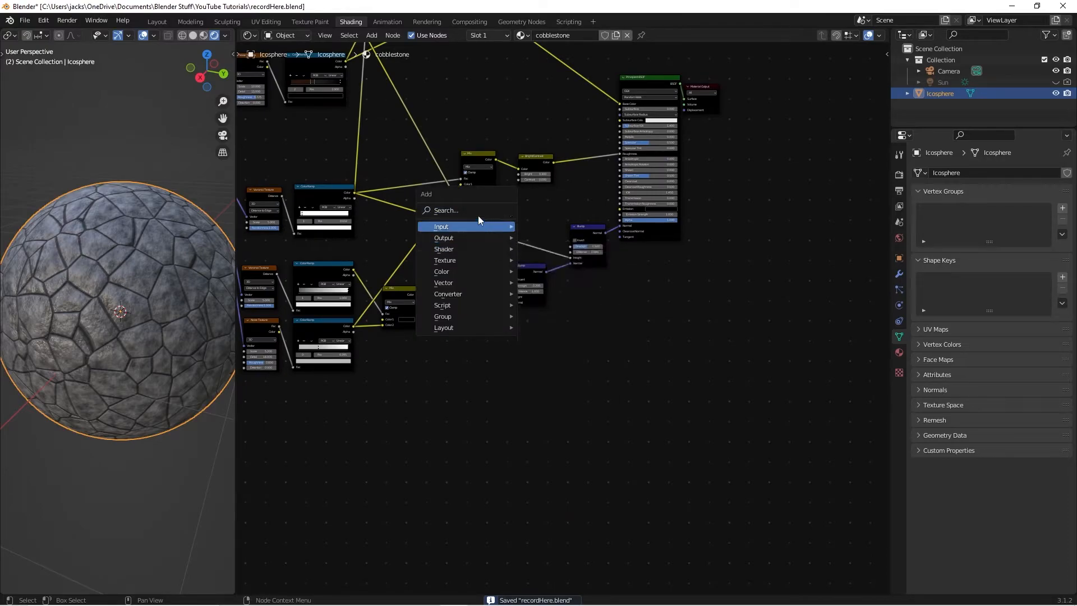
pyautogui.click(472, 213)
pyautogui.write('mix')
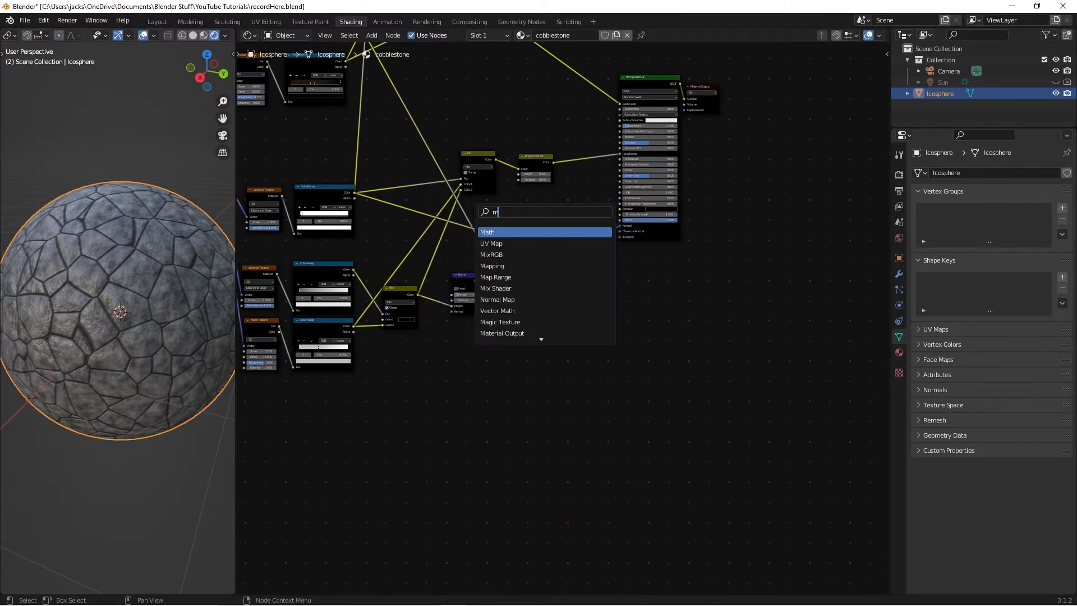
pyautogui.press('Return')
pyautogui.click(538, 342)
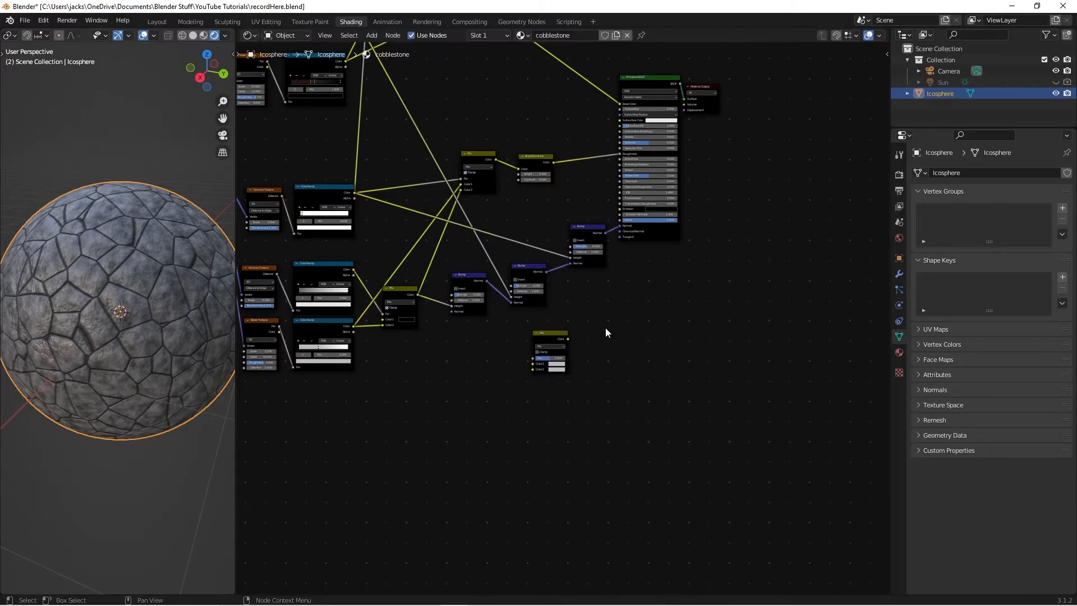
# Add a second MixRGB node and place it just beside the first new one
pyautogui.hotkey('shift', 'a')
pyautogui.click(605, 328)
pyautogui.write('mix')
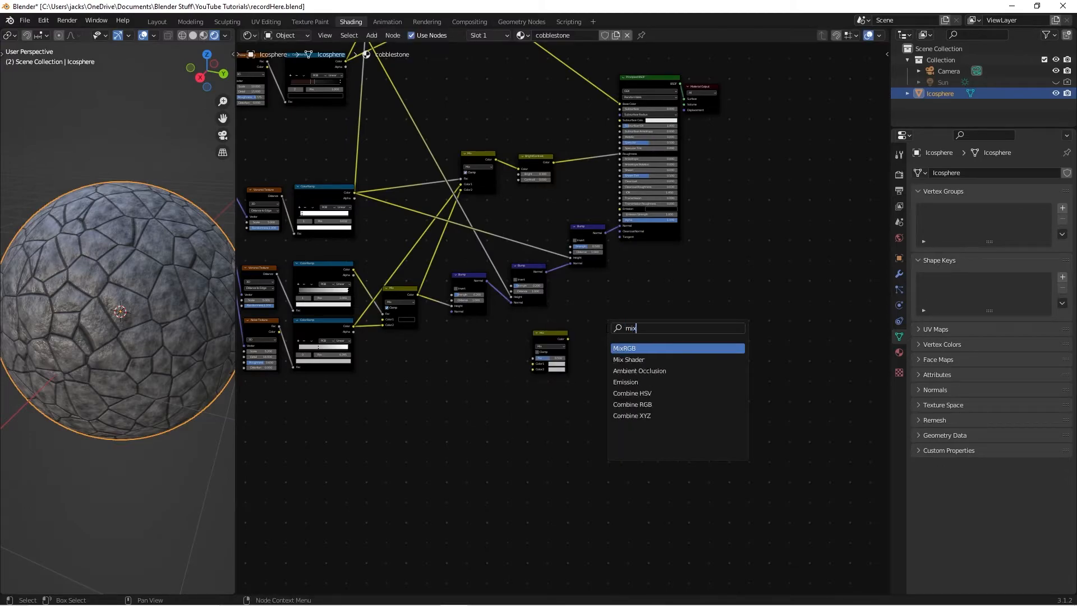
pyautogui.press('Return')
pyautogui.click(595, 332)
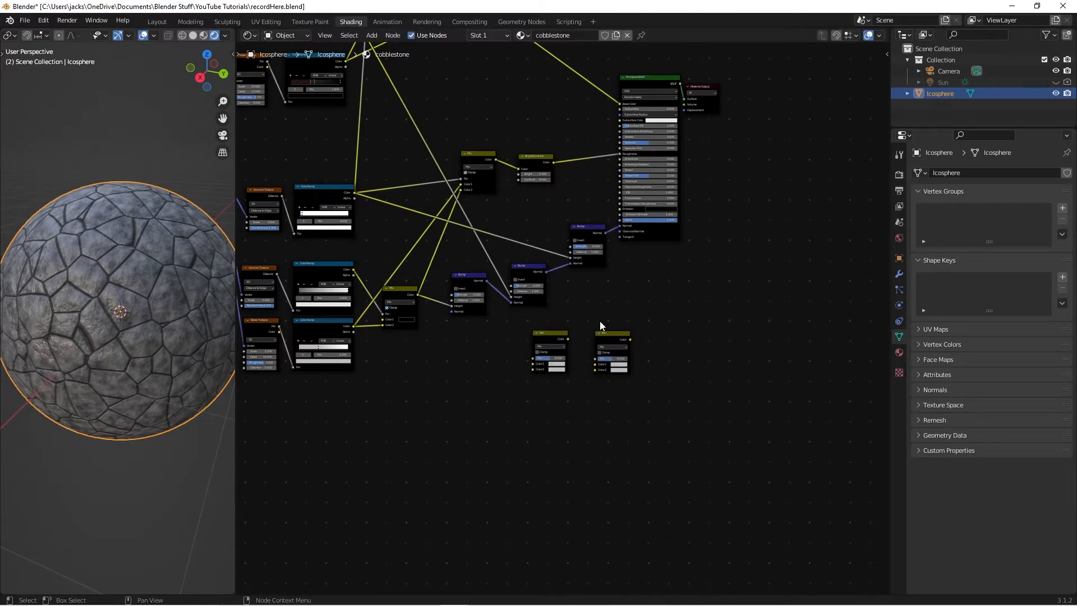
# Set both new MixRGB nodes to Multiply with Clamp enabled and Fac at 1
pyautogui.scroll(3, 613, 321)
pyautogui.moveTo(616, 319); pyautogui.dragTo(569, 240, button='middle')
pyautogui.scroll(5, 567, 170)
pyautogui.click(425, 319)
pyautogui.click(582, 321)
pyautogui.click(455, 305)
pyautogui.click(457, 347)
pyautogui.click(621, 306)
pyautogui.click(611, 359)
pyautogui.moveTo(596, 338); pyautogui.dragTo(640, 338)
pyautogui.scroll(-3, 675, 231)
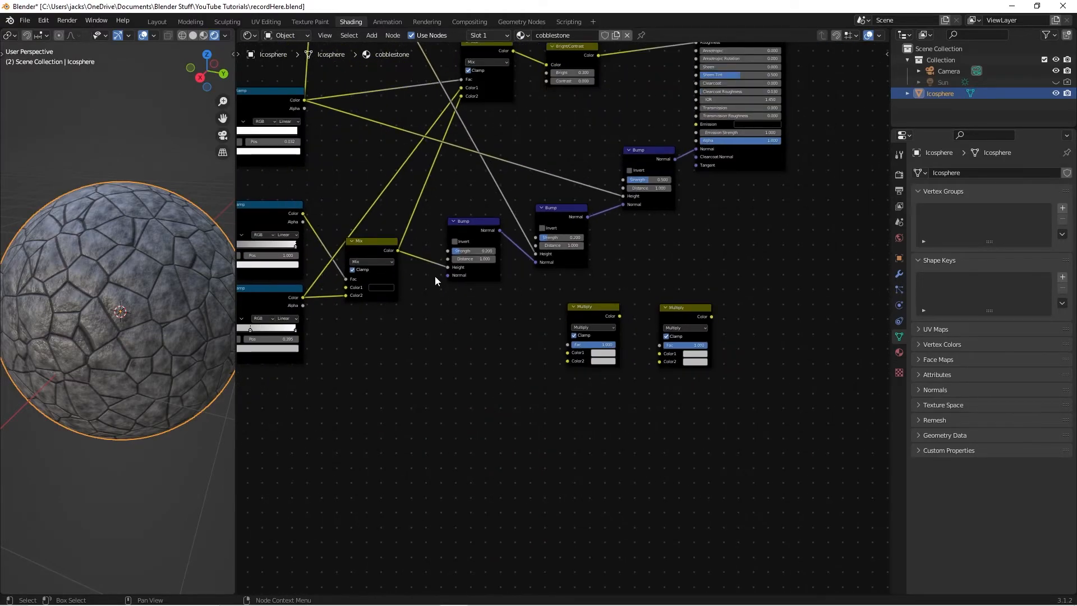
# Connect the lower Mix node's Color output to the first Multiply node's Color1 input and adjust the spacing of the nodes
pyautogui.moveTo(398, 250); pyautogui.dragTo(567, 352)
pyautogui.click(499, 349)
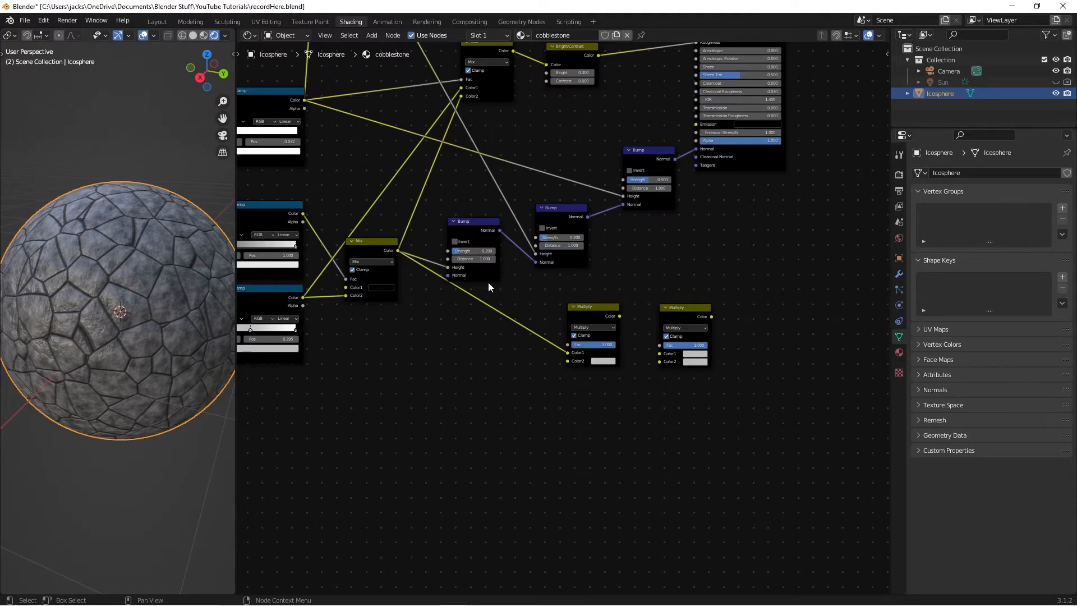
pyautogui.moveTo(469, 230); pyautogui.dragTo(473, 225)
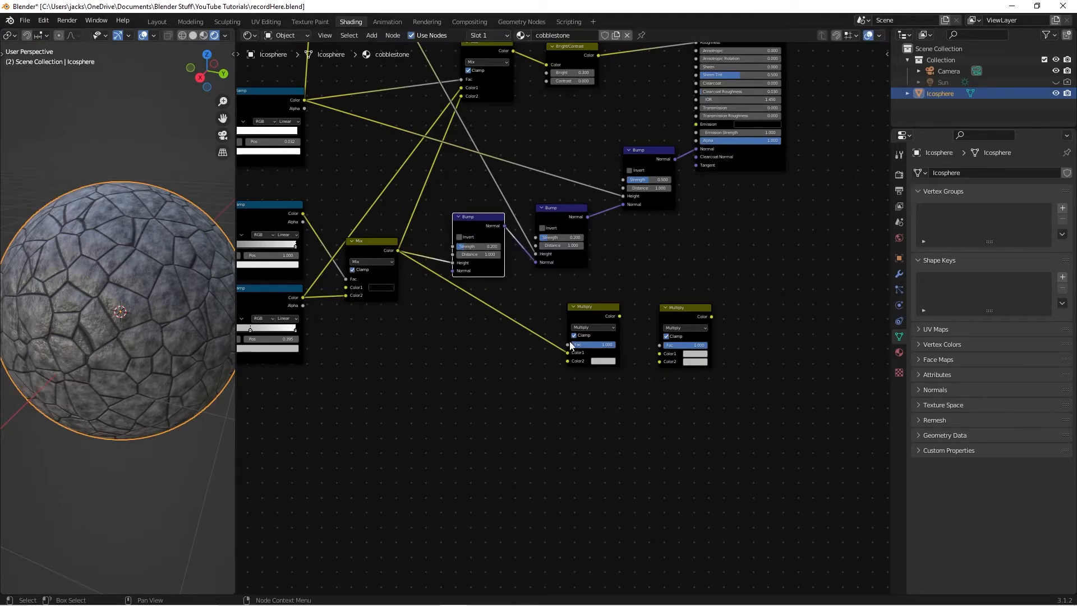
pyautogui.moveTo(592, 325); pyautogui.dragTo(607, 331)
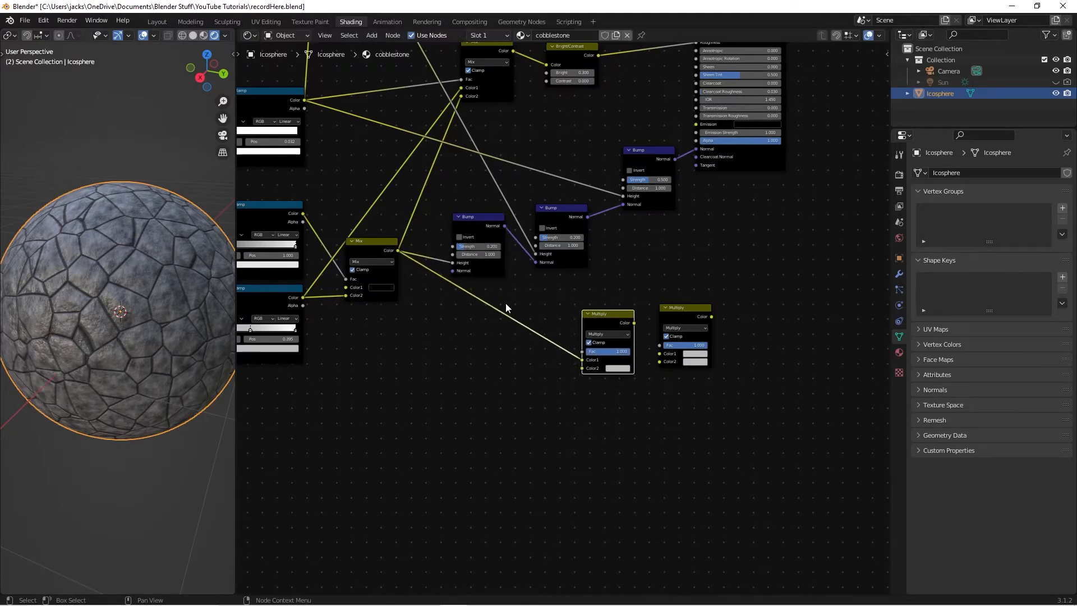
pyautogui.moveTo(506, 304); pyautogui.dragTo(510, 350, button='middle')
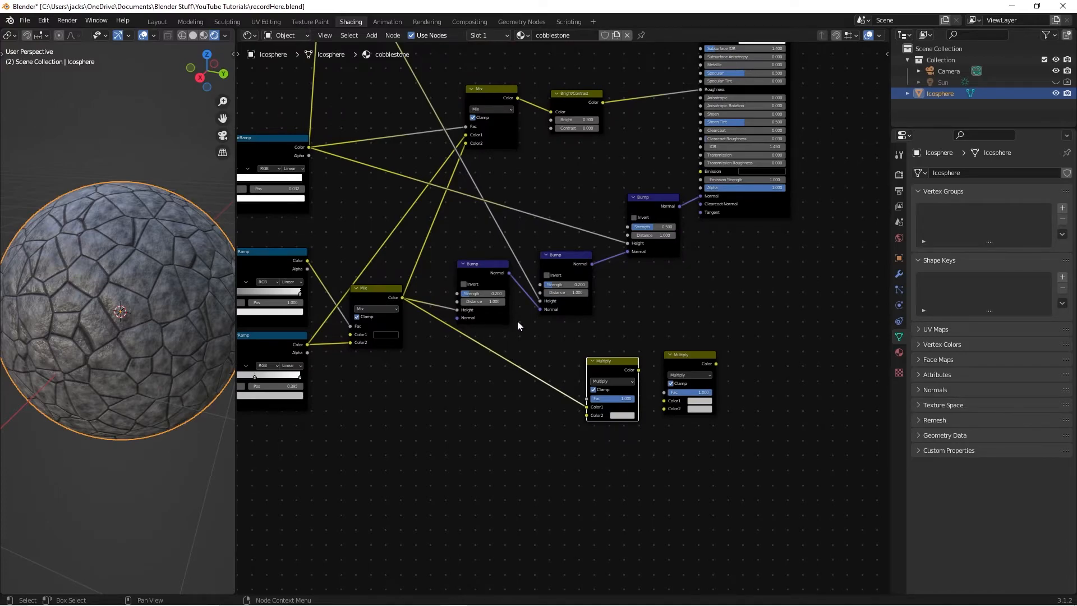
# Connect the Noise ColorRamp that drives the second Bump to the first Multiply node's Color2 and preview the result on the sphere
pyautogui.click(556, 263)
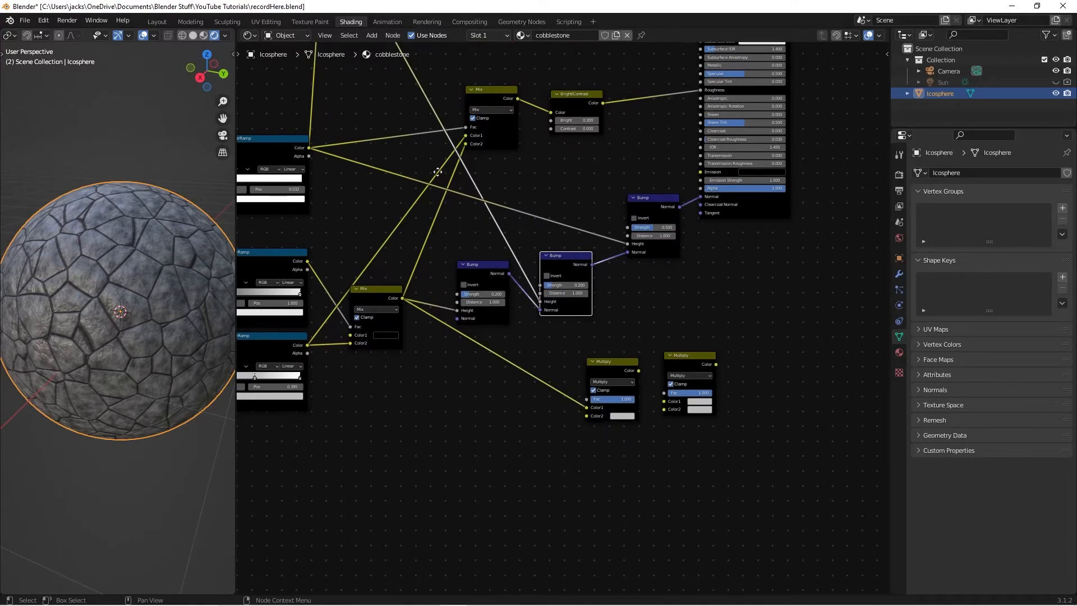
pyautogui.moveTo(435, 164); pyautogui.dragTo(493, 312, button='middle')
pyautogui.scroll(-6, 493, 313)
pyautogui.moveTo(427, 118); pyautogui.dragTo(615, 473)
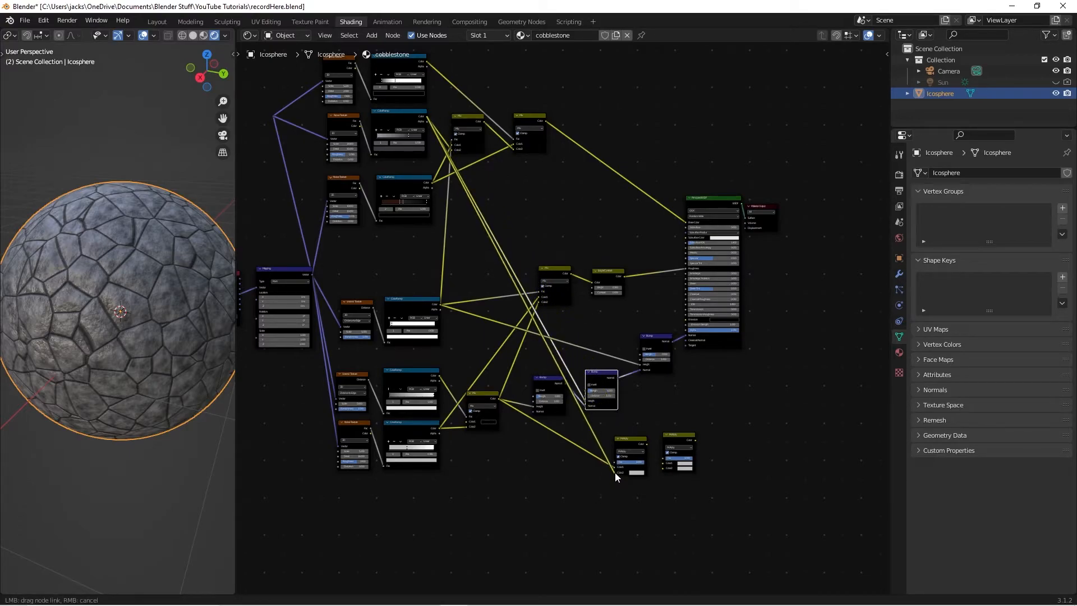
pyautogui.keyDown('ctrl'); pyautogui.keyDown('shift'); pyautogui.click(634, 444); pyautogui.keyUp('shift'); pyautogui.keyUp('ctrl')
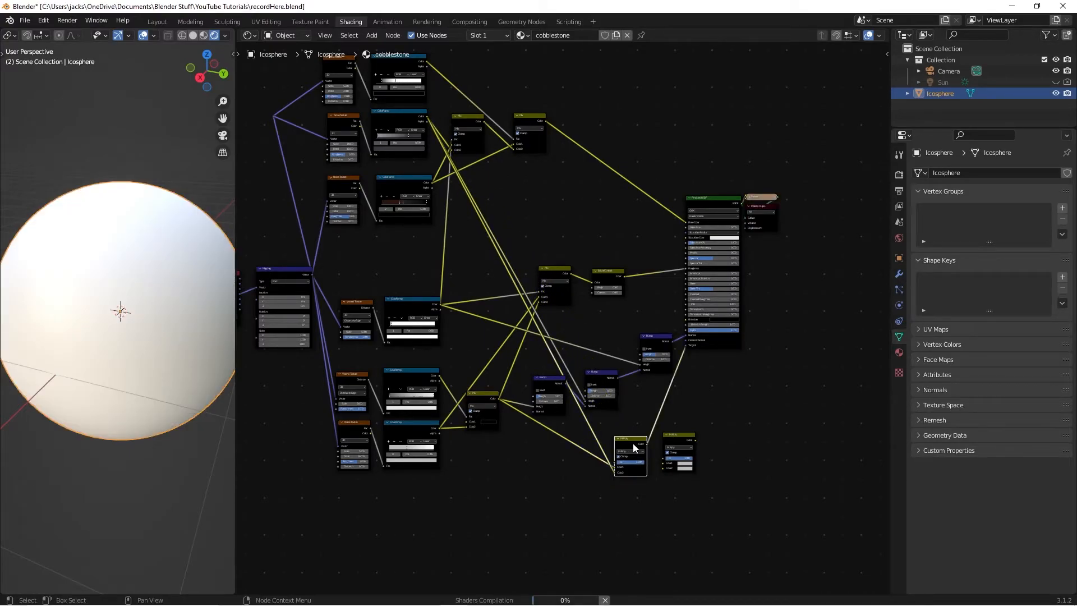
pyautogui.scroll(2, 82, 355)
pyautogui.moveTo(89, 357); pyautogui.dragTo(111, 362, button='middle')
pyautogui.scroll(-2, 105, 362)
# Connect the first Multiply node's Color output to the second Multiply node's Color1 input and space the two apart
pyautogui.moveTo(587, 454); pyautogui.dragTo(480, 367, button='middle')
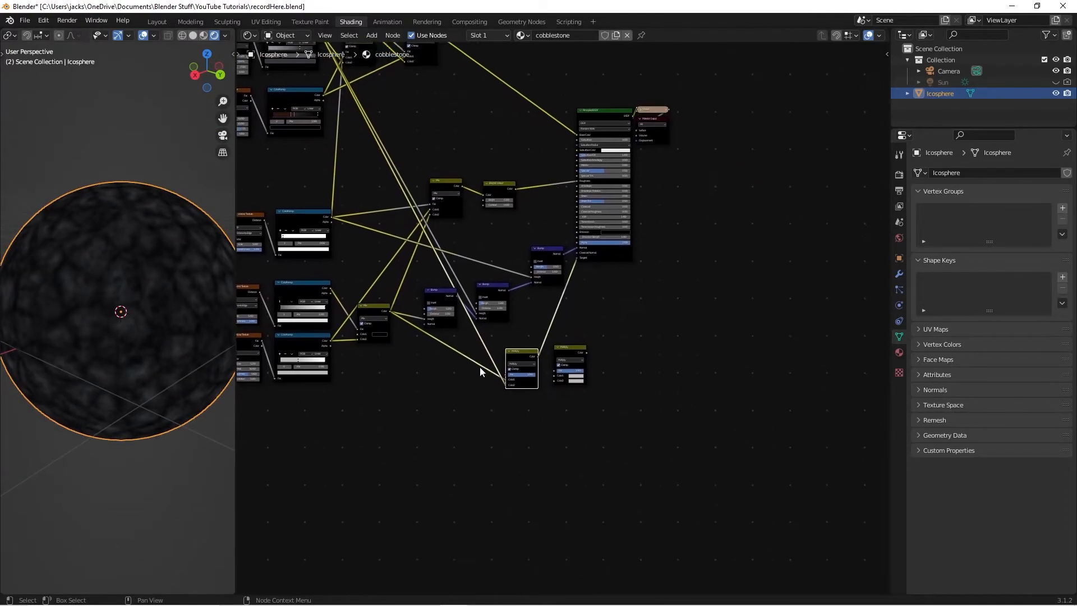
pyautogui.scroll(4, 480, 367)
pyautogui.moveTo(529, 371); pyautogui.dragTo(550, 404)
pyautogui.moveTo(572, 365); pyautogui.dragTo(582, 366)
# Connect the upper Voronoi Texture's ColorRamp, which feeds the third Bump's height, to the second Multiply node's Color2 input
pyautogui.click(524, 224)
pyautogui.click(524, 223)
pyautogui.moveTo(432, 270); pyautogui.dragTo(552, 281, button='middle')
pyautogui.scroll(-1, 392, 212)
pyautogui.moveTo(367, 194); pyautogui.dragTo(665, 394)
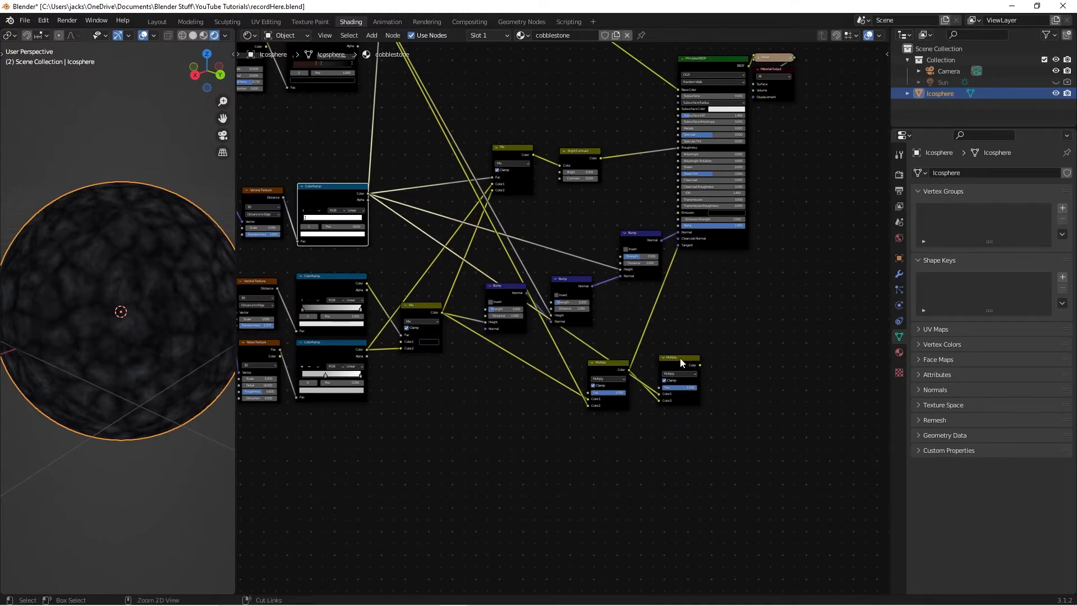
# Preview the second Multiply node's combined height map on the sphere
pyautogui.keyDown('ctrl'); pyautogui.keyDown('shift'); pyautogui.click(681, 362); pyautogui.keyUp('shift'); pyautogui.keyUp('ctrl')
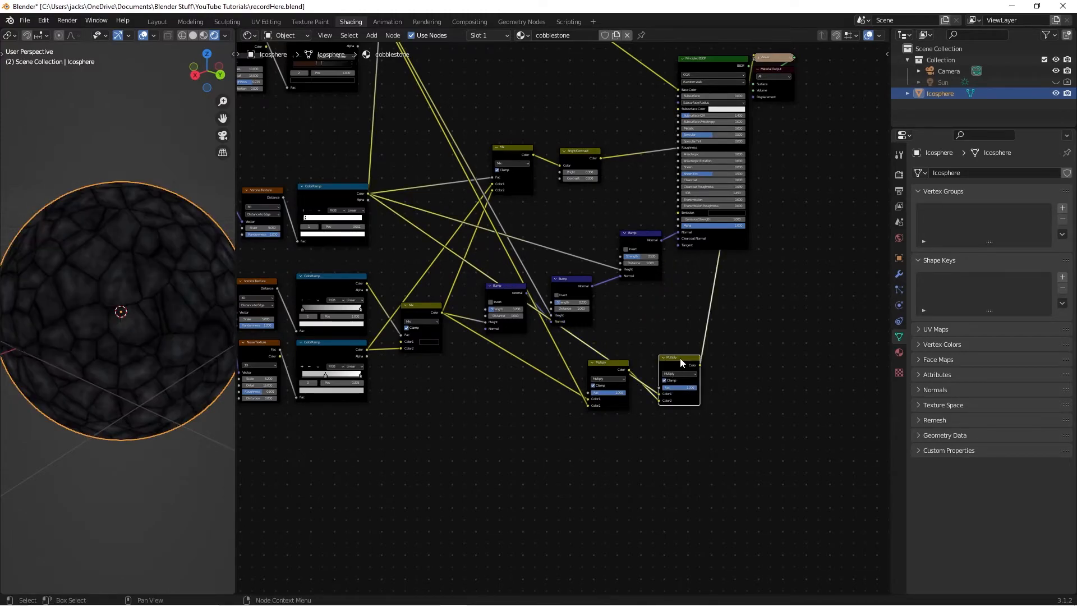
pyautogui.scroll(-2, 146, 329)
pyautogui.scroll(4, 119, 325)
pyautogui.click(125, 560)
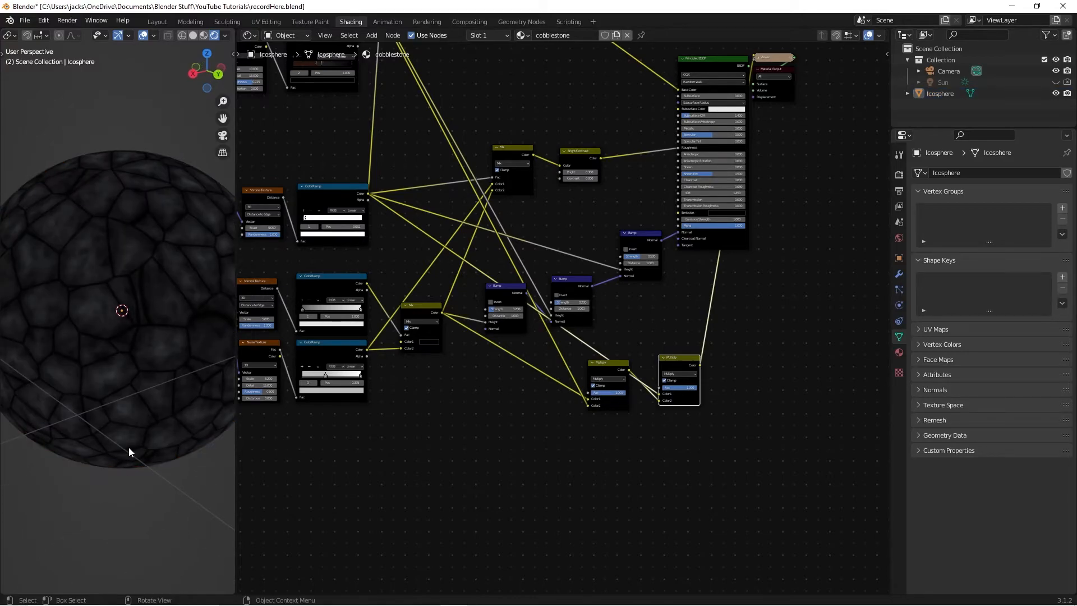
# Save the file and move the Material Output node farther from the Principled BSDF
pyautogui.hotkey('ctrl', 's')
pyautogui.moveTo(831, 62); pyautogui.dragTo(786, 94, button='middle')
pyautogui.moveTo(738, 126); pyautogui.dragTo(789, 133)
pyautogui.click(791, 208)
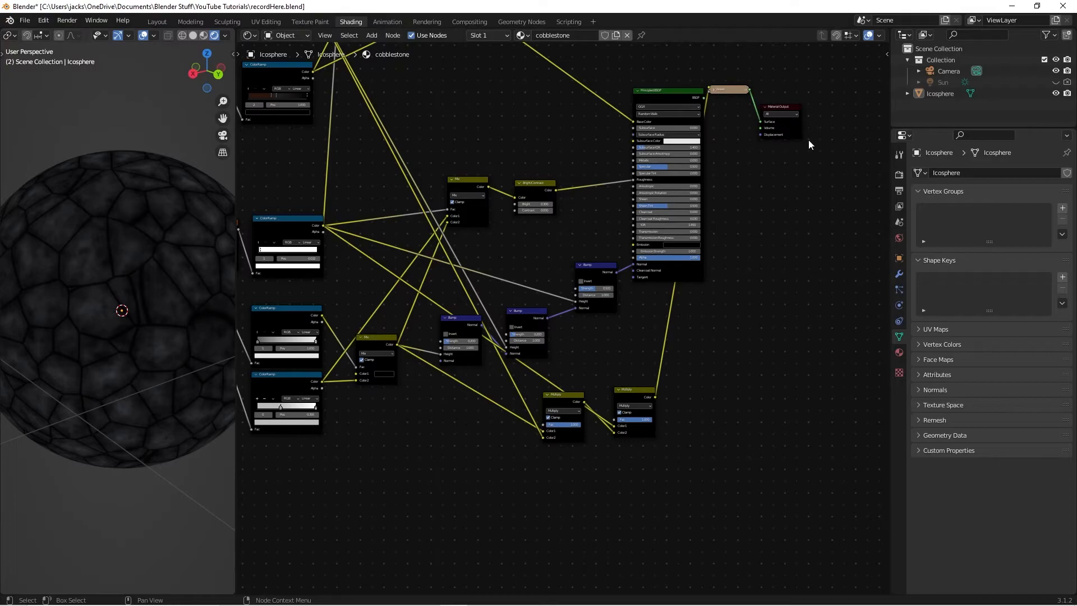
# Set the render engine to Cycles and its feature set to Experimental
pyautogui.click(899, 174)
pyautogui.click(1001, 173)
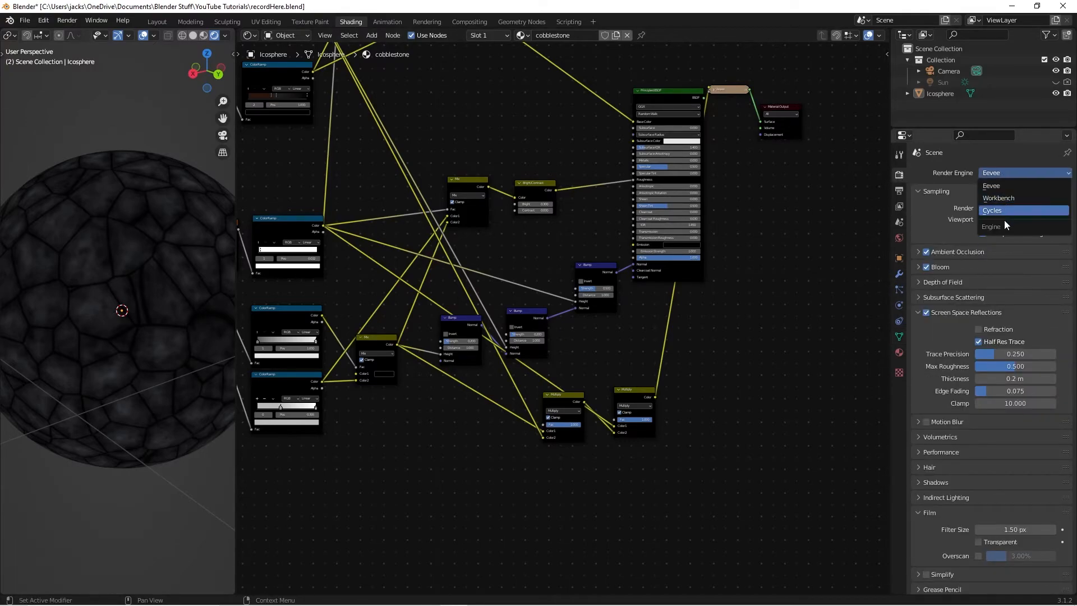
pyautogui.click(1005, 210)
pyautogui.click(1018, 190)
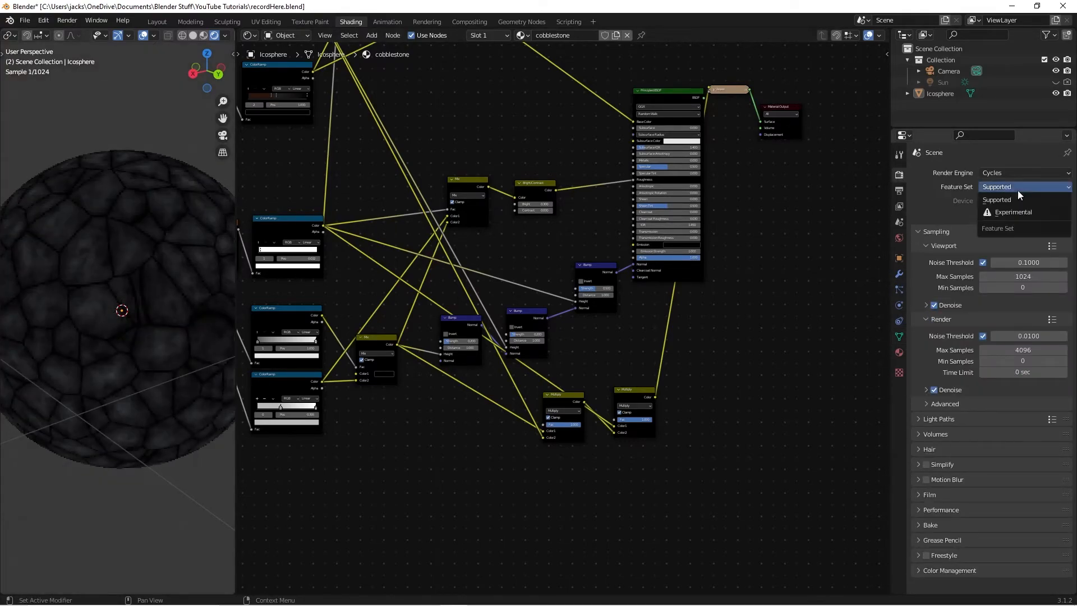
pyautogui.click(1022, 213)
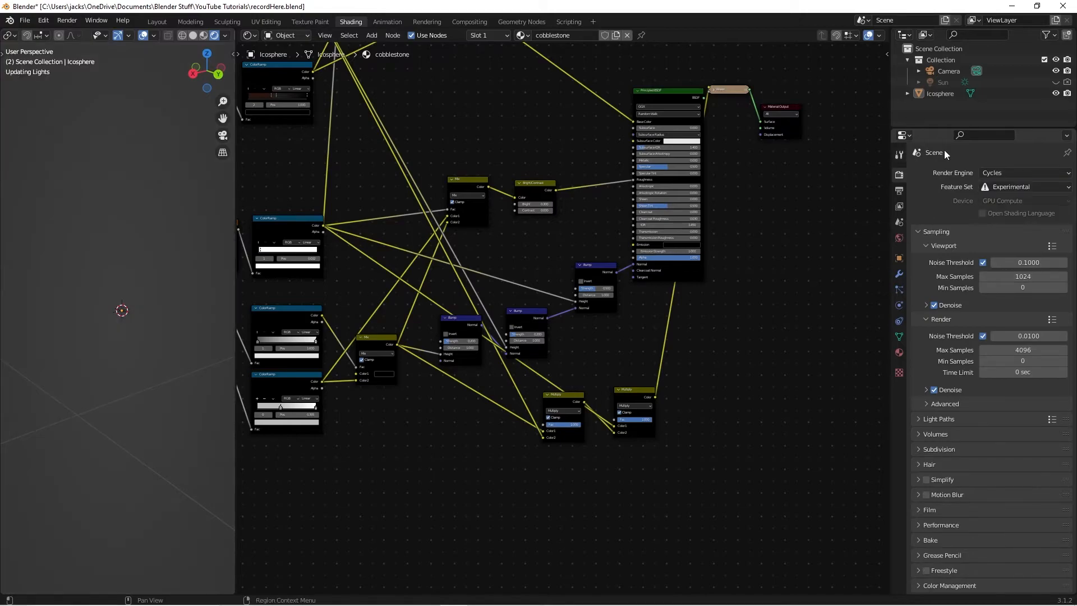
# Set the cobblestone material's surface displacement method to Displacement and Bump
pyautogui.scroll(2, 803, 171)
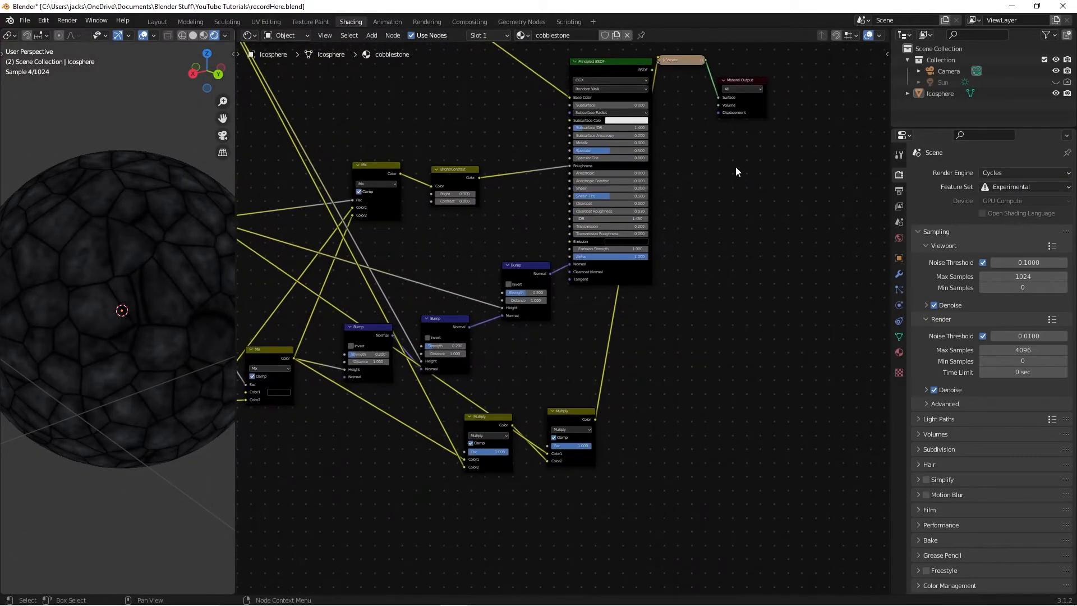
pyautogui.press('n')
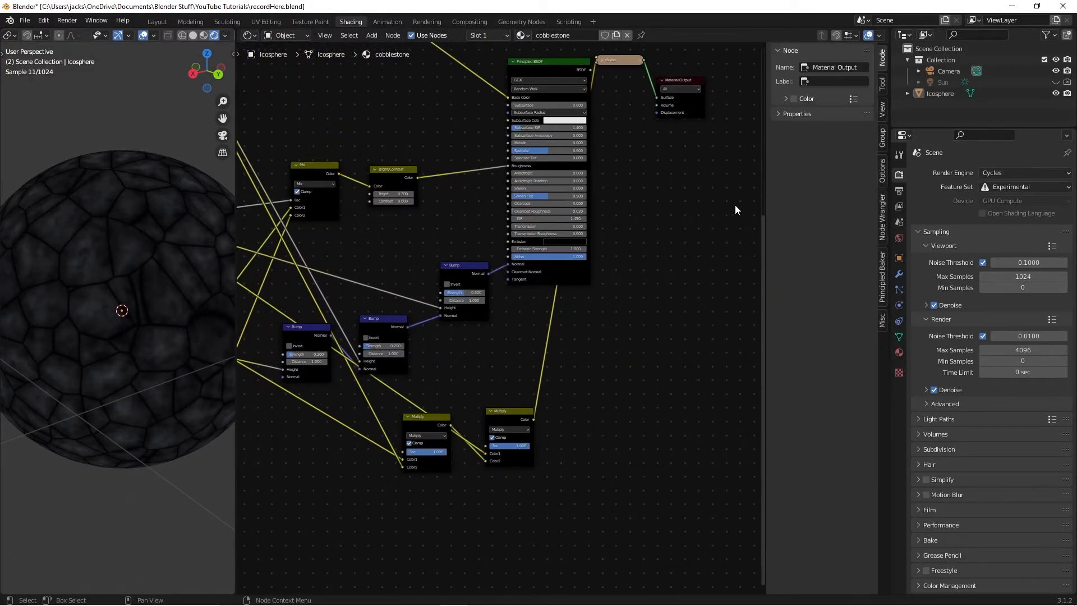
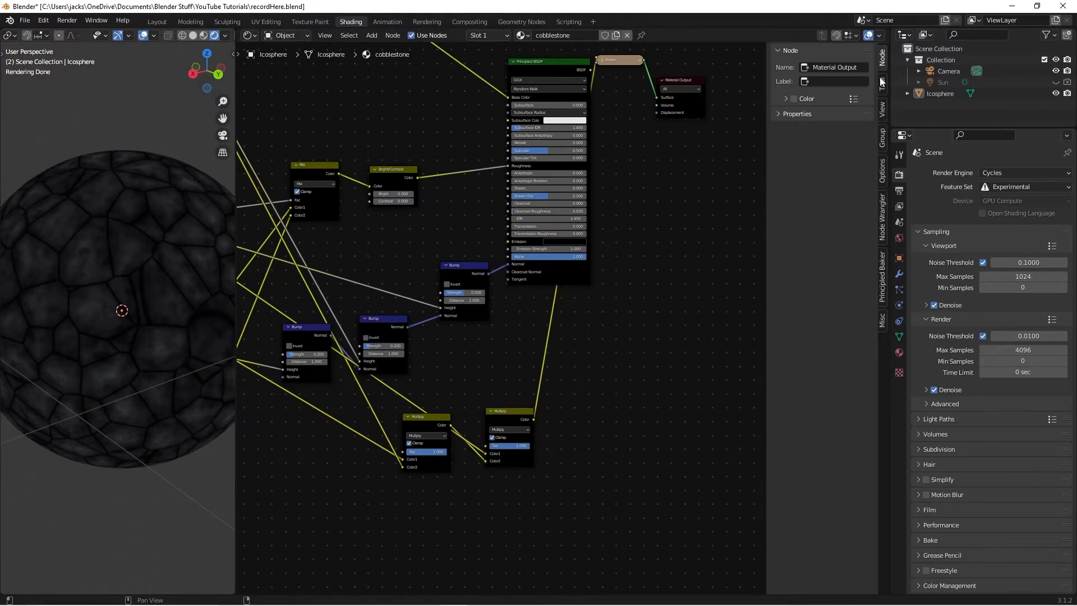
pyautogui.click(884, 174)
pyautogui.click(815, 51)
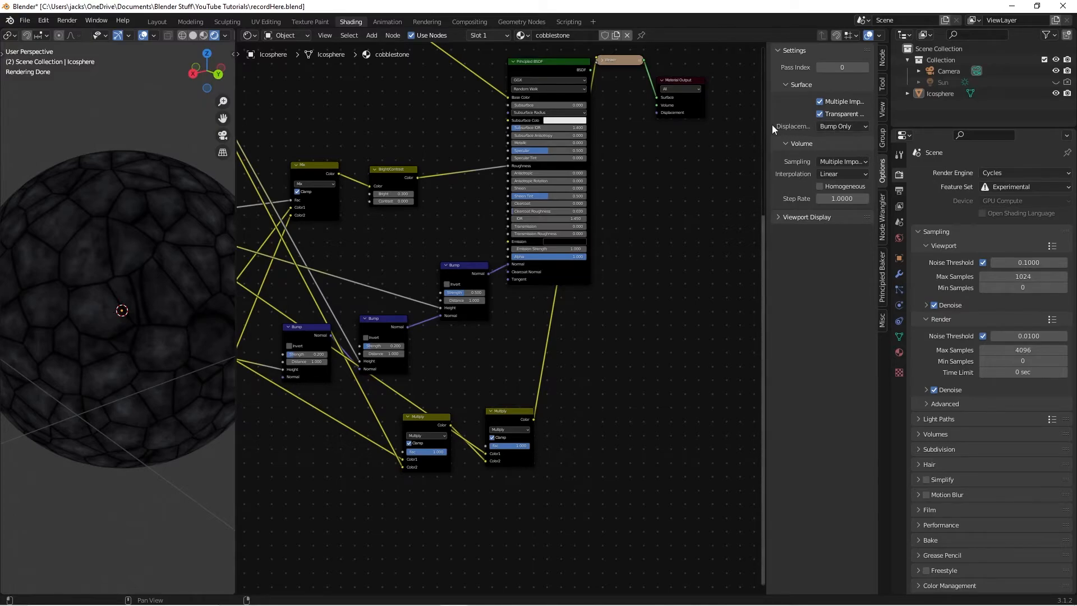
pyautogui.moveTo(767, 122); pyautogui.dragTo(666, 122)
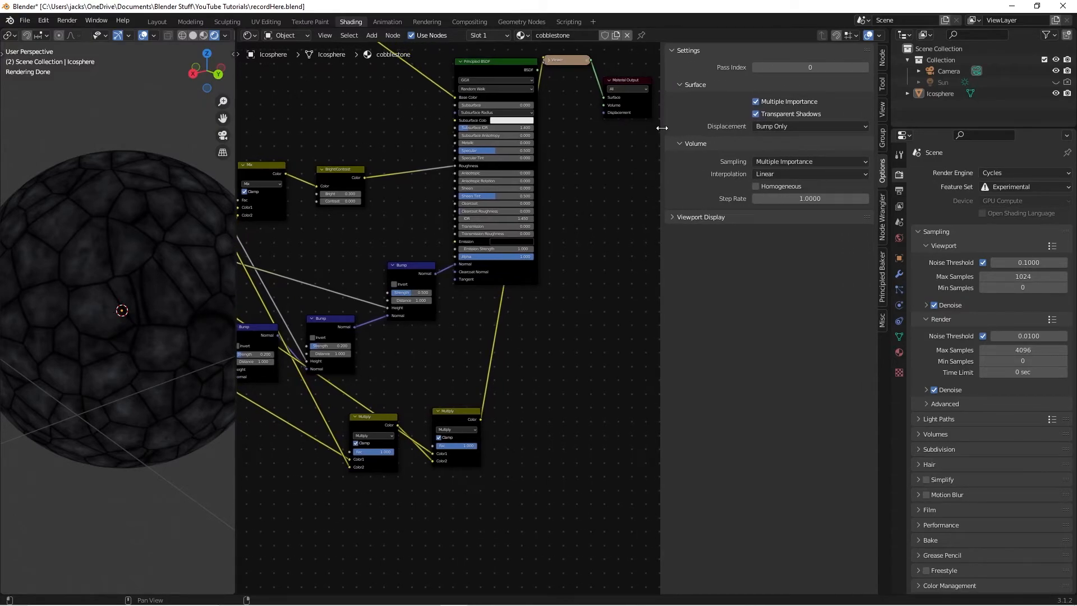
pyautogui.click(785, 127)
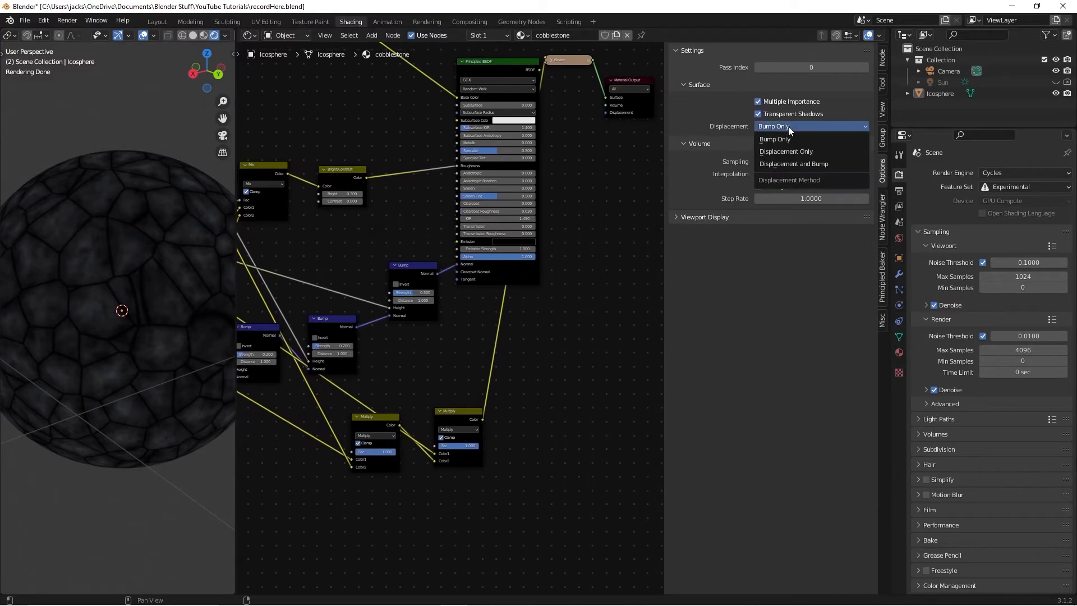
pyautogui.click(803, 164)
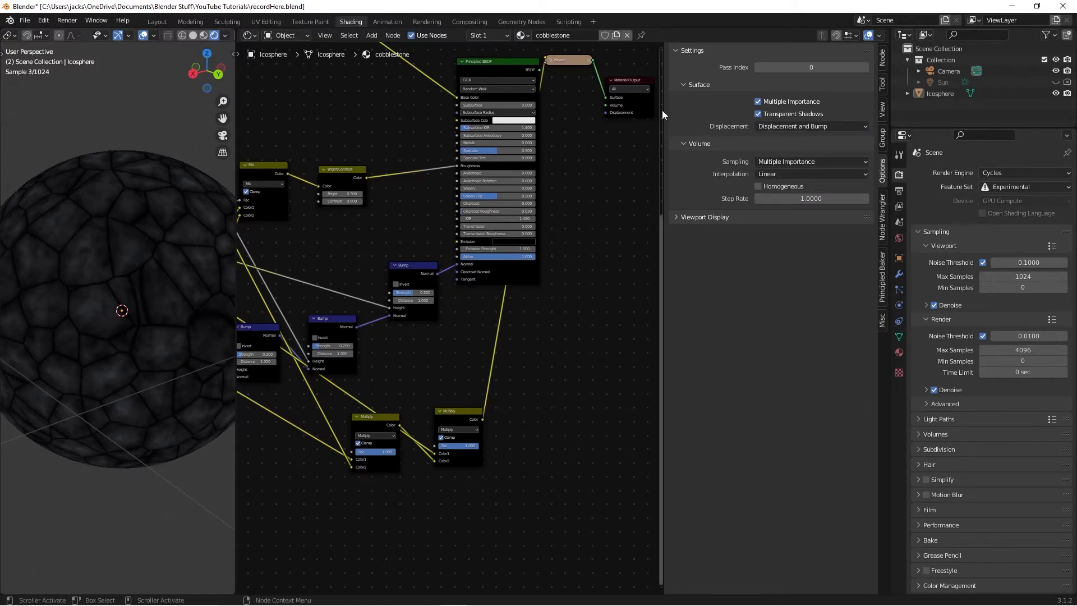
pyautogui.moveTo(841, 141); pyautogui.dragTo(860, 143)
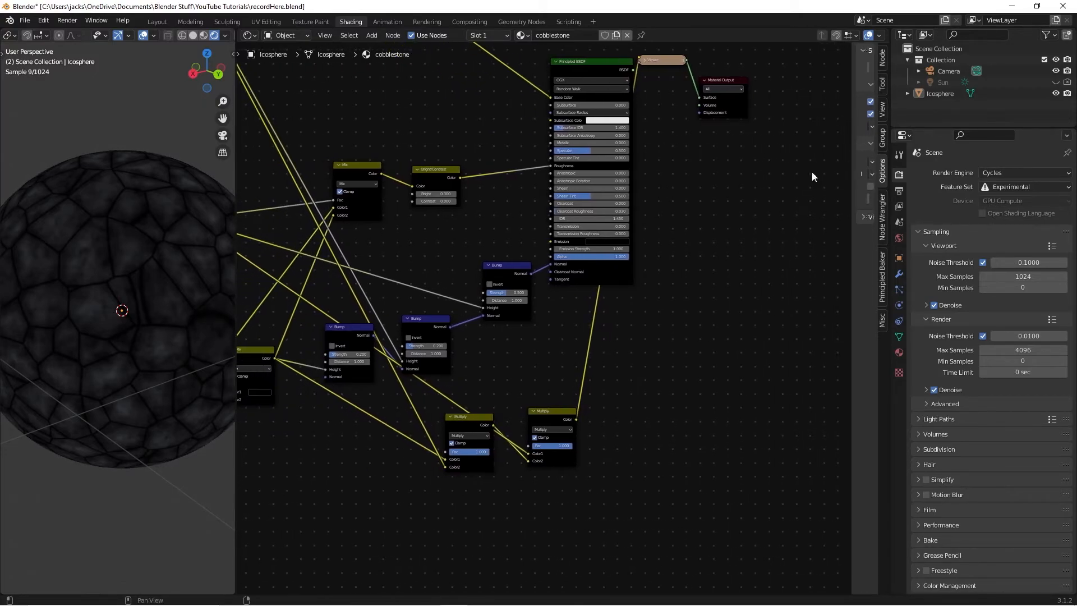
# Add a Displacement node and connect the second Multiply node's Color output to its Height input
pyautogui.moveTo(544, 415); pyautogui.dragTo(558, 422)
pyautogui.hotkey('shift', 'a')
pyautogui.click(692, 389)
pyautogui.write('disp')
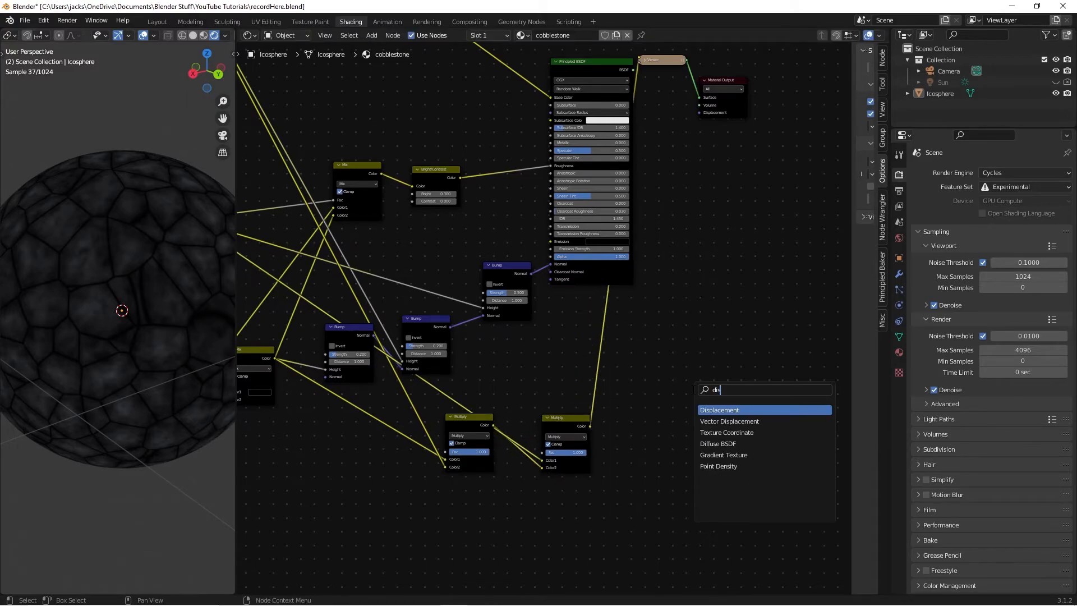
pyautogui.press('Return')
pyautogui.click(668, 231)
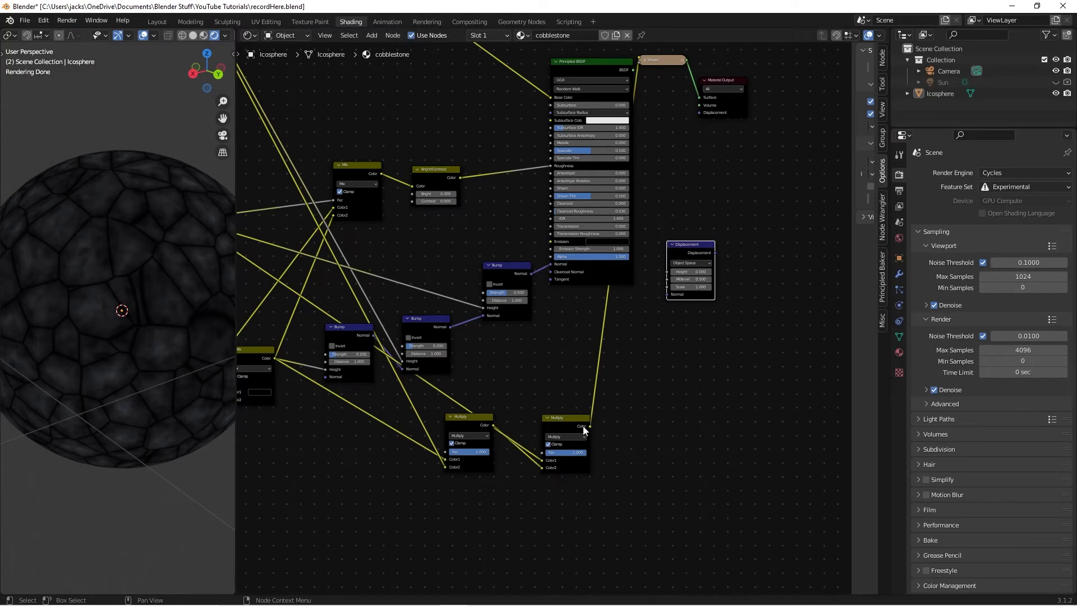
pyautogui.moveTo(590, 426); pyautogui.dragTo(666, 271)
pyautogui.scroll(2, 708, 311)
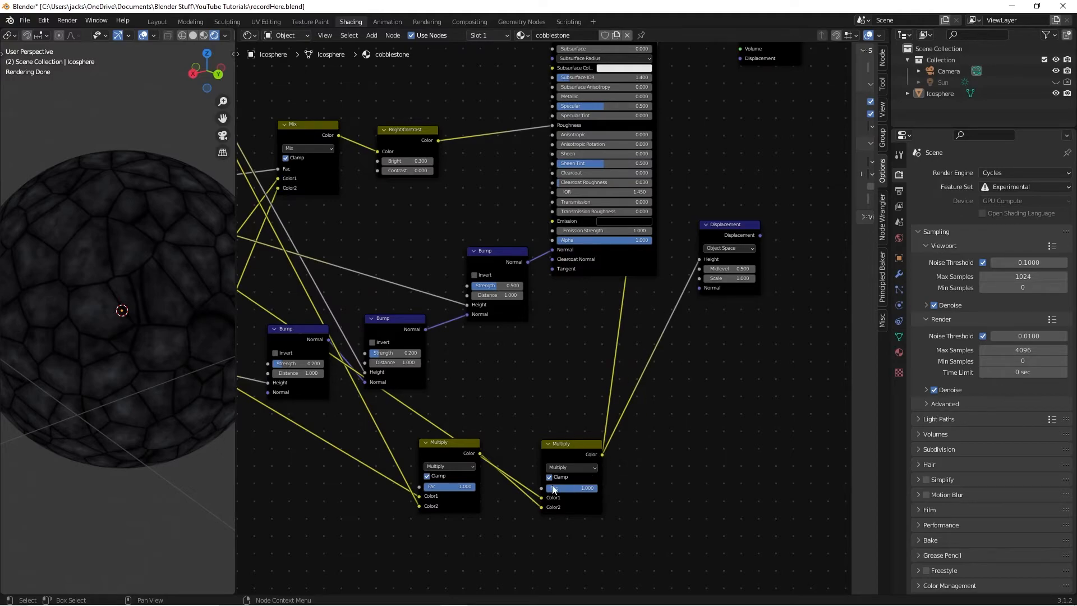
# Connect the Displacement node's output to the Material Output's Displacement input, making room between the nodes
pyautogui.moveTo(742, 166); pyautogui.dragTo(600, 304, button='middle')
pyautogui.moveTo(658, 164); pyautogui.dragTo(663, 203)
pyautogui.moveTo(618, 374); pyautogui.dragTo(601, 236)
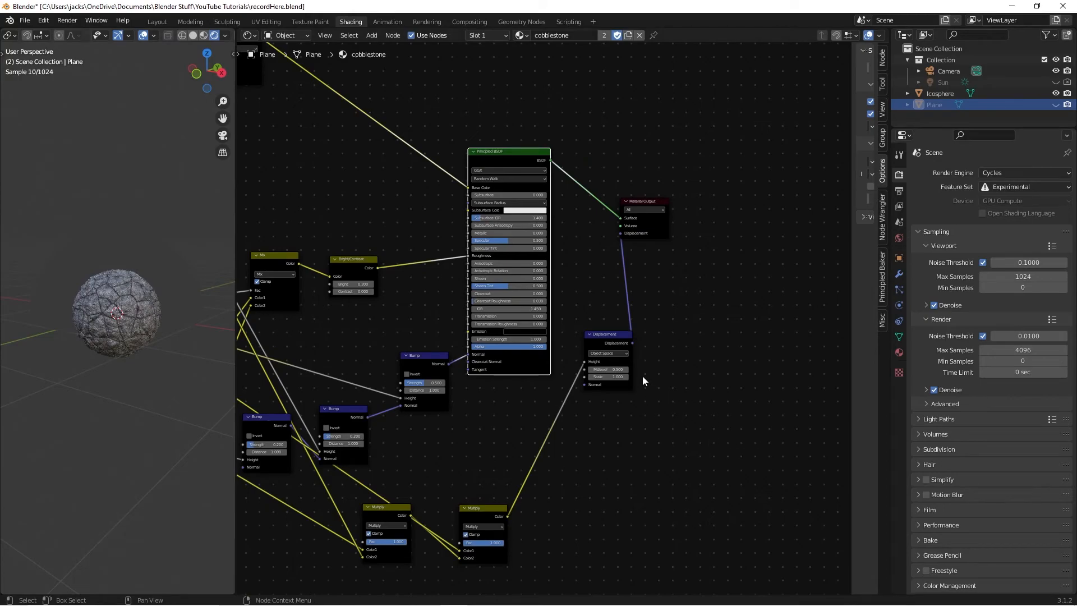
# Set the Displacement node's Scale to 0.1 and inspect the displaced stones on the sphere
pyautogui.scroll(3, 637, 373)
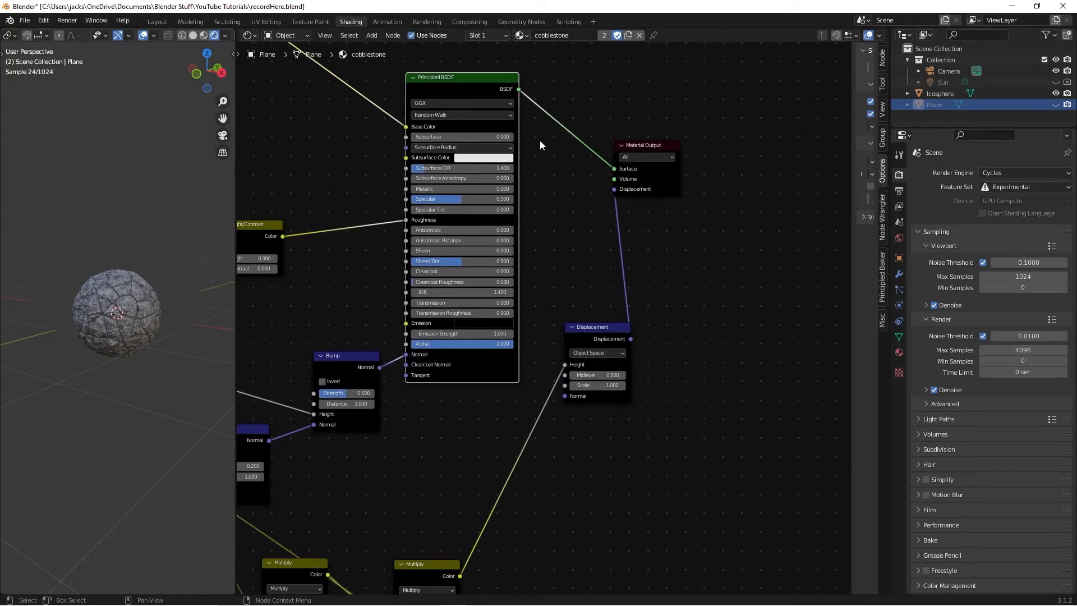
pyautogui.moveTo(485, 93); pyautogui.dragTo(500, 157, button='middle')
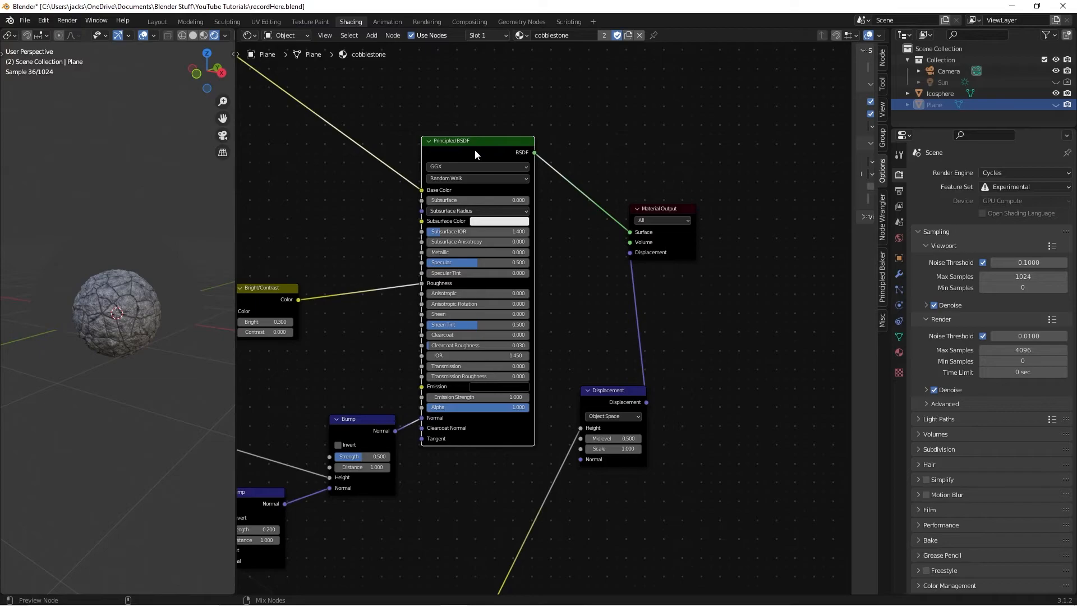
pyautogui.moveTo(96, 310); pyautogui.dragTo(135, 318, button='middle')
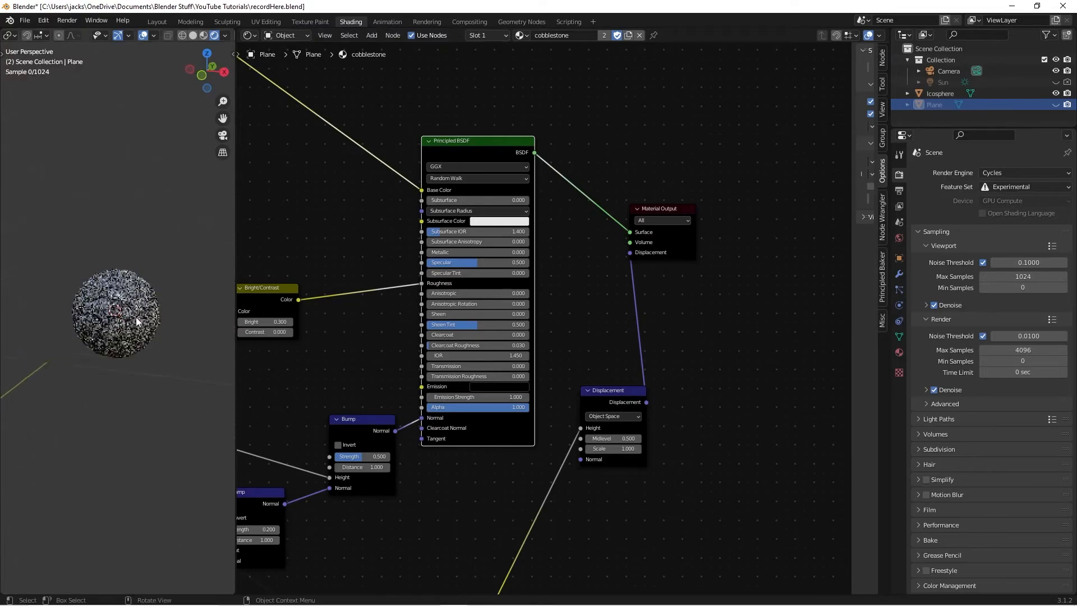
pyautogui.scroll(3, 136, 317)
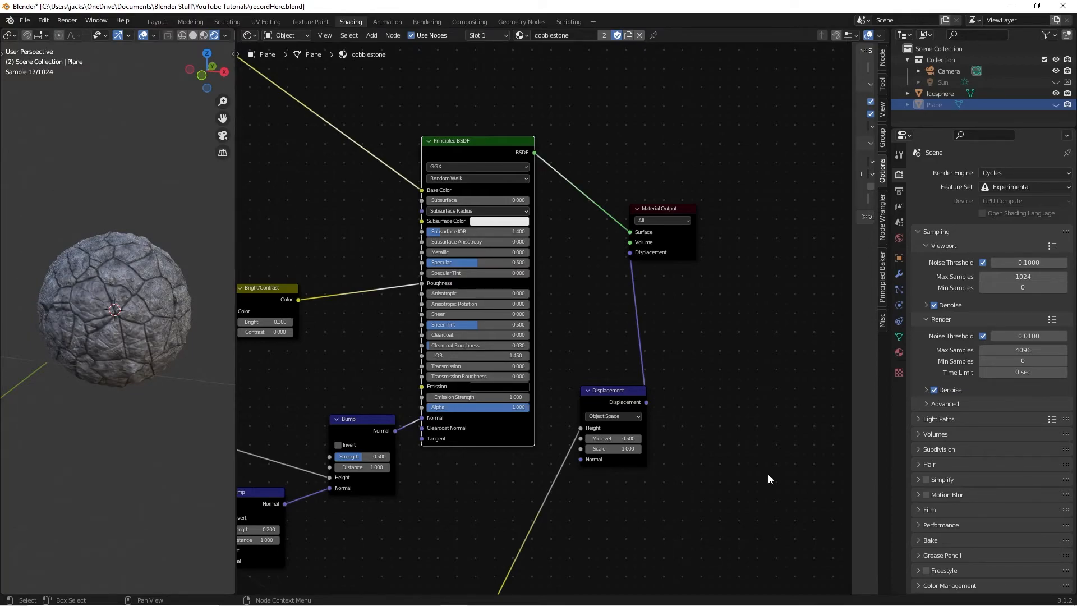
pyautogui.click(626, 448)
pyautogui.write('0.1')
pyautogui.press('Return')
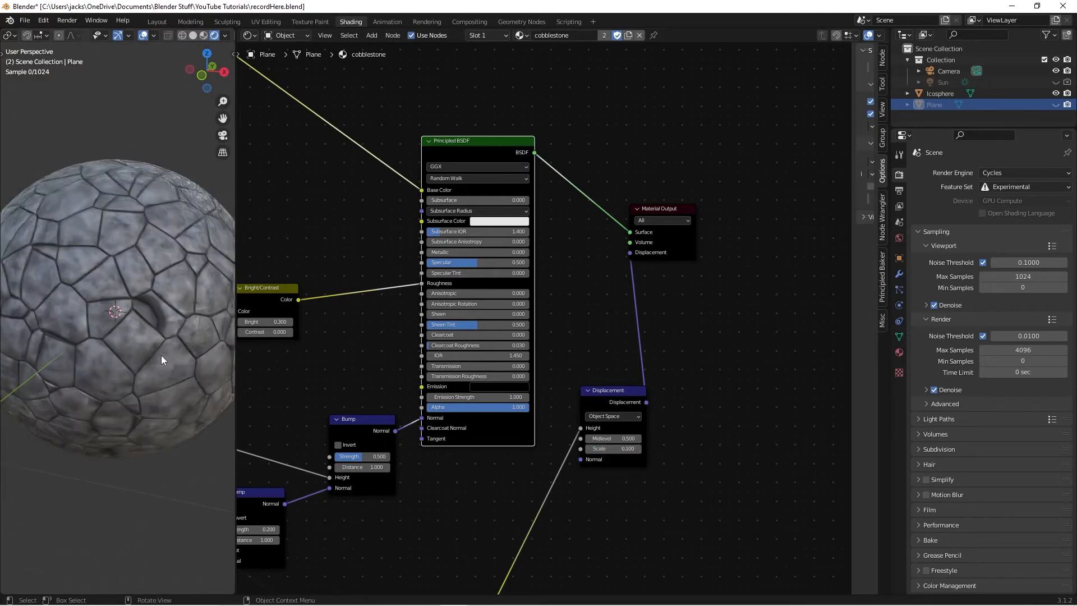
pyautogui.moveTo(168, 341); pyautogui.dragTo(131, 339, button='middle')
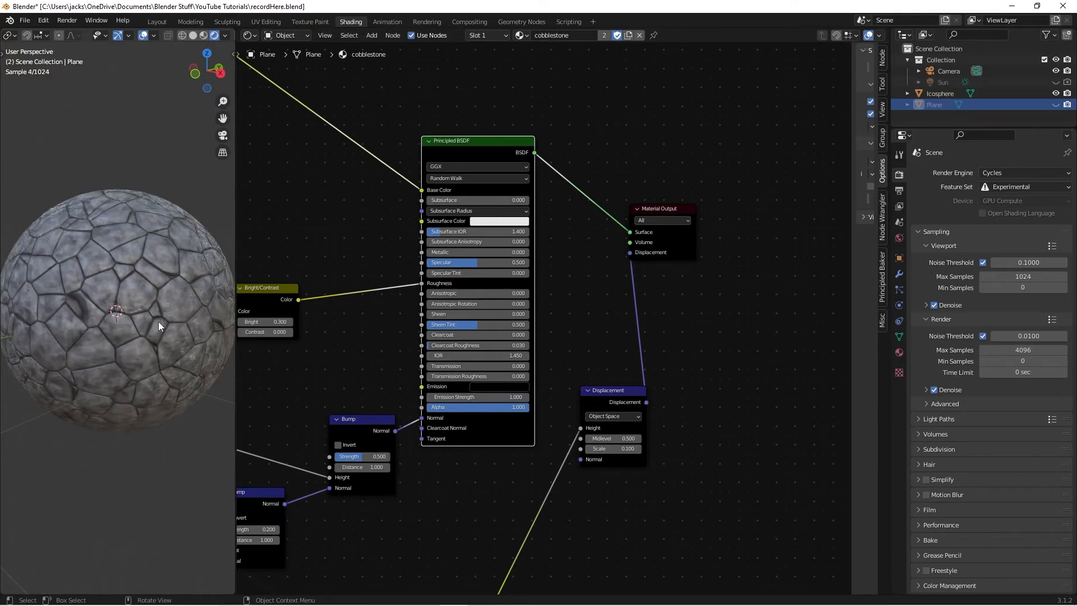
# Preview the second Multiply node and the Displacement node on the sphere, and return to the Principled BSDF output
pyautogui.moveTo(307, 400); pyautogui.dragTo(478, 292, button='middle')
pyautogui.keyDown('ctrl'); pyautogui.keyDown('shift'); pyautogui.click(522, 368); pyautogui.keyUp('shift'); pyautogui.keyUp('ctrl')
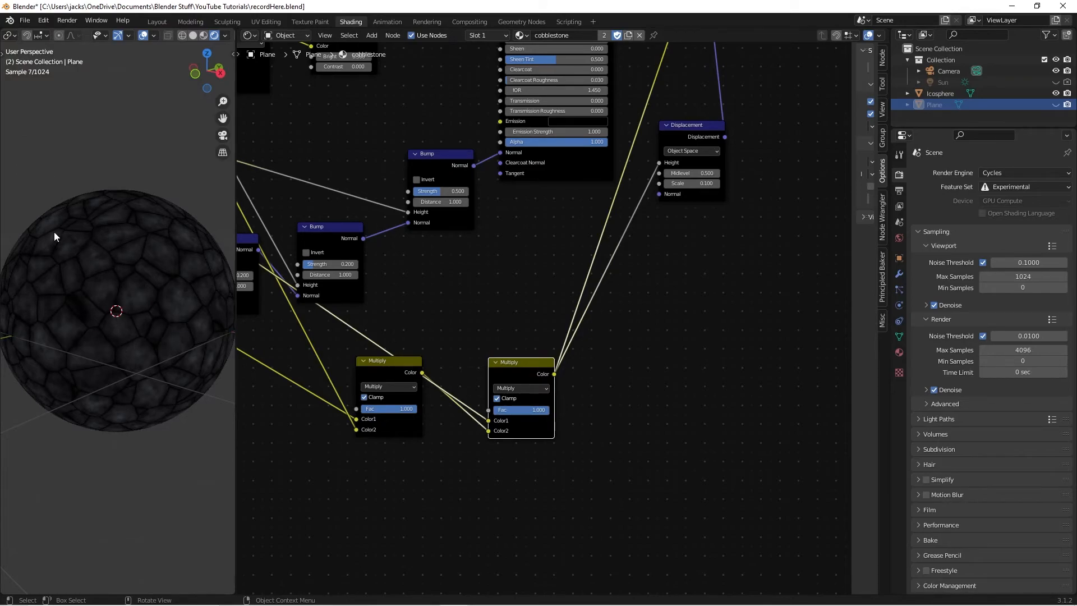
pyautogui.moveTo(712, 288); pyautogui.dragTo(710, 314, button='middle')
pyautogui.keyDown('ctrl'); pyautogui.keyDown('shift'); pyautogui.click(641, 179); pyautogui.keyUp('shift'); pyautogui.keyUp('ctrl')
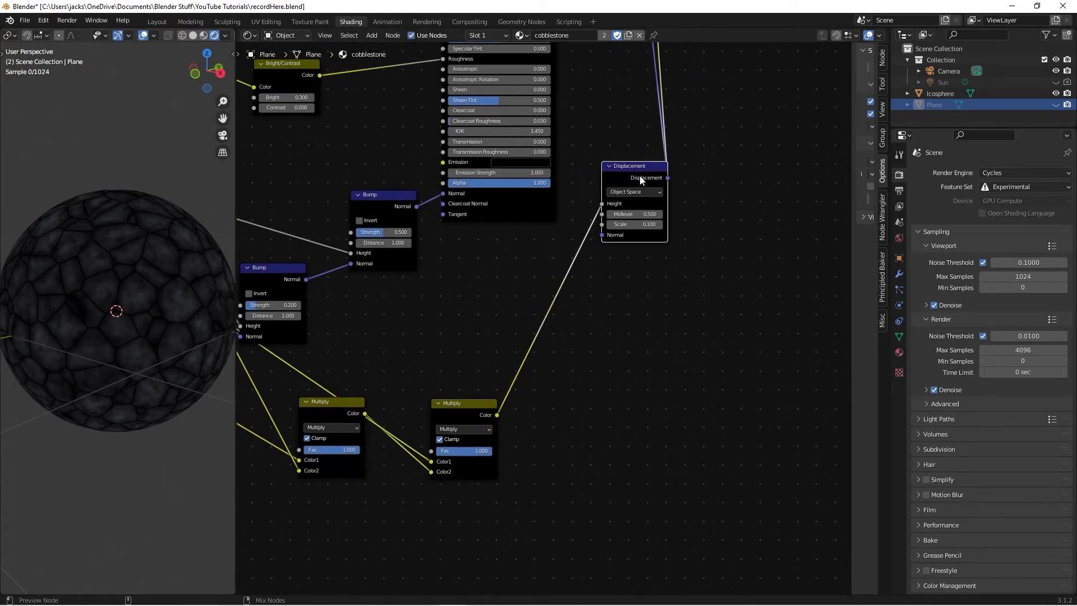
pyautogui.moveTo(692, 150); pyautogui.dragTo(629, 271, button='middle')
pyautogui.click(635, 139)
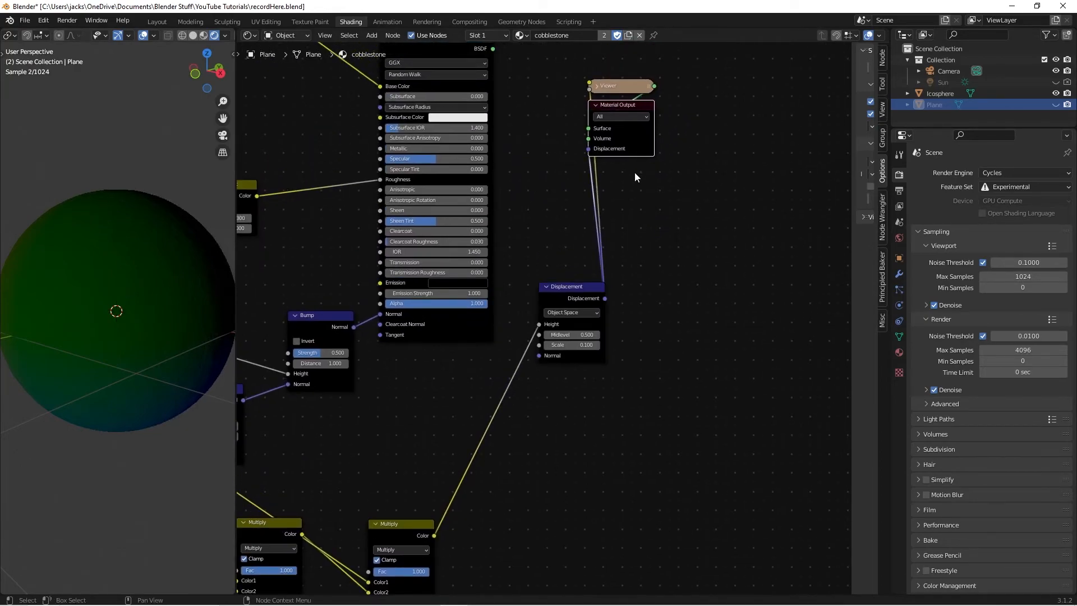
pyautogui.moveTo(450, 51); pyautogui.dragTo(459, 97, button='middle')
pyautogui.keyDown('ctrl'); pyautogui.keyDown('shift'); pyautogui.click(459, 98); pyautogui.keyUp('shift'); pyautogui.keyUp('ctrl')
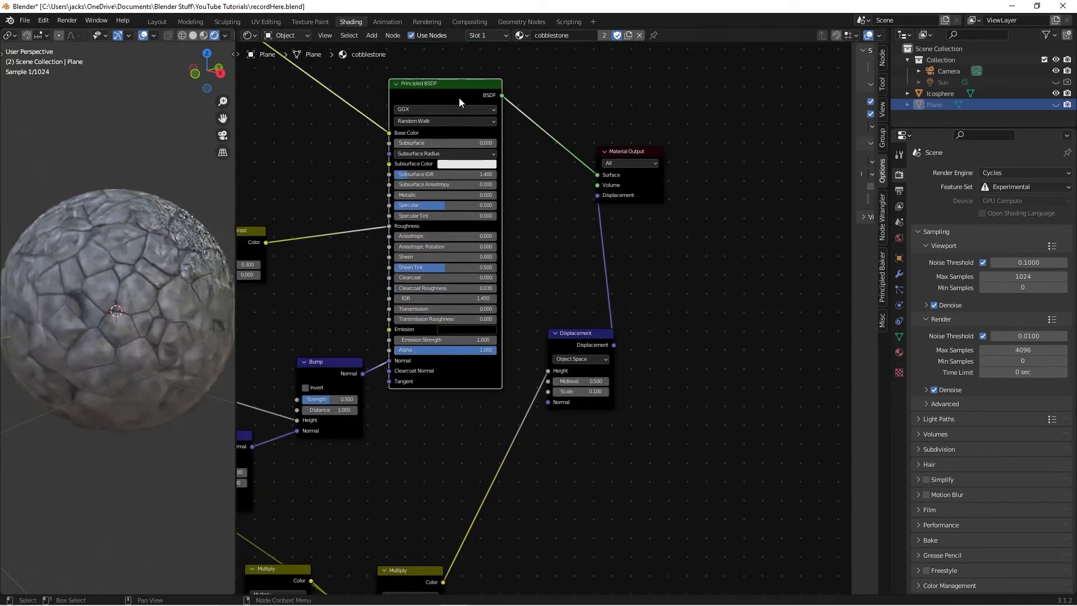
# Insert a ColorRamp node between the second Multiply node's Color output and the Displacement node's Height input
pyautogui.moveTo(482, 461); pyautogui.dragTo(515, 337, button='middle')
pyautogui.hotkey('shift', 'a')
pyautogui.click(476, 341)
pyautogui.write('color')
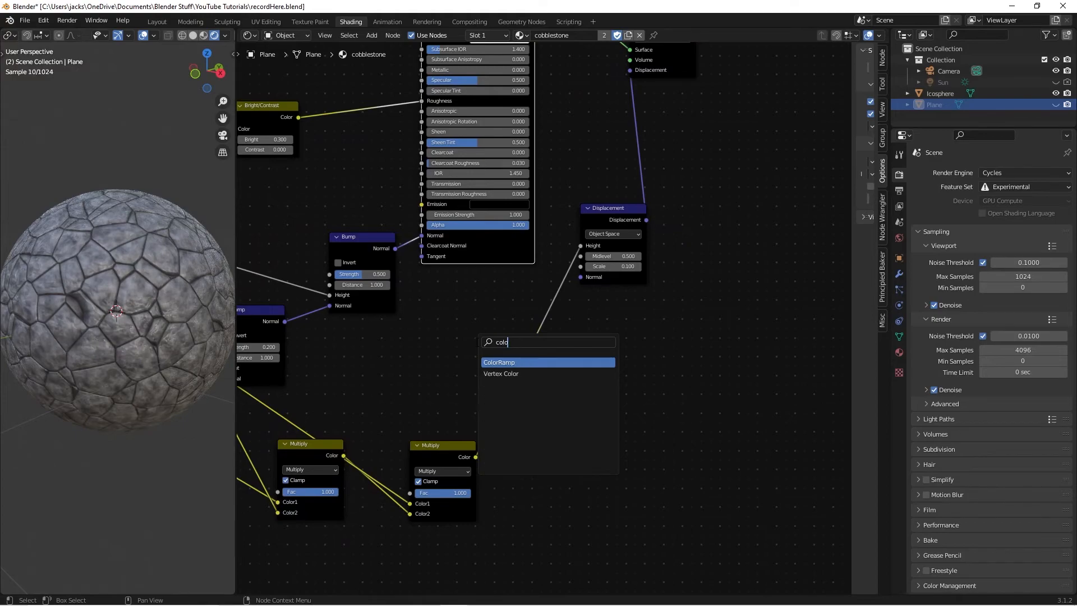
pyautogui.press('Return')
pyautogui.click(555, 344)
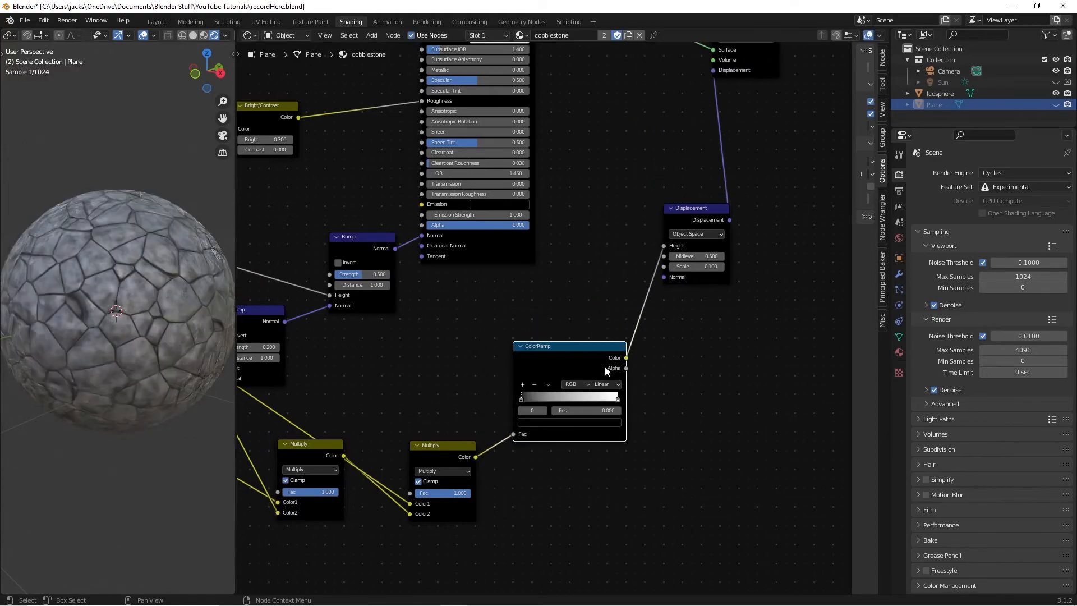
# Flip the new ColorRamp's gradient to invert the displacement heights and check the sphere
pyautogui.click(549, 385)
pyautogui.click(550, 385)
pyautogui.click(550, 385)
pyautogui.moveTo(596, 245); pyautogui.dragTo(578, 341, button='middle')
pyautogui.click(530, 480)
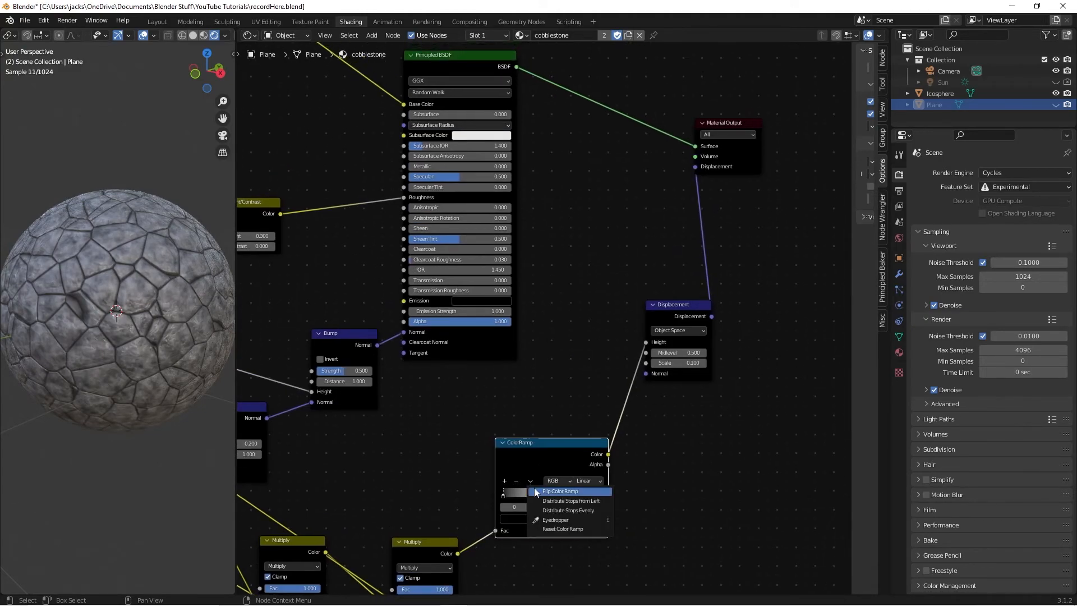
pyautogui.click(535, 492)
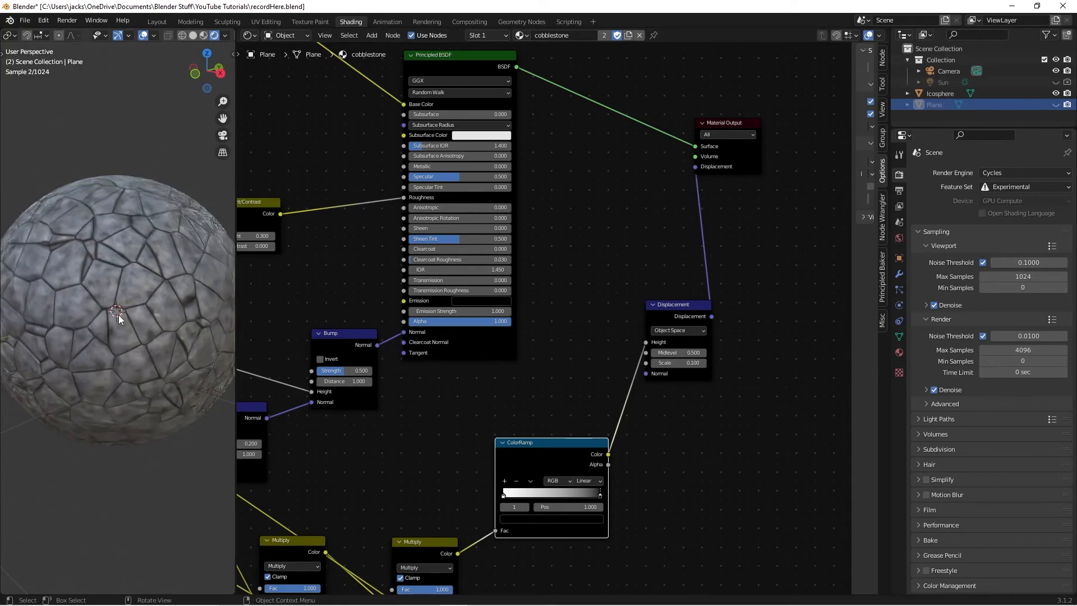
pyautogui.moveTo(83, 293); pyautogui.dragTo(98, 297, button='middle')
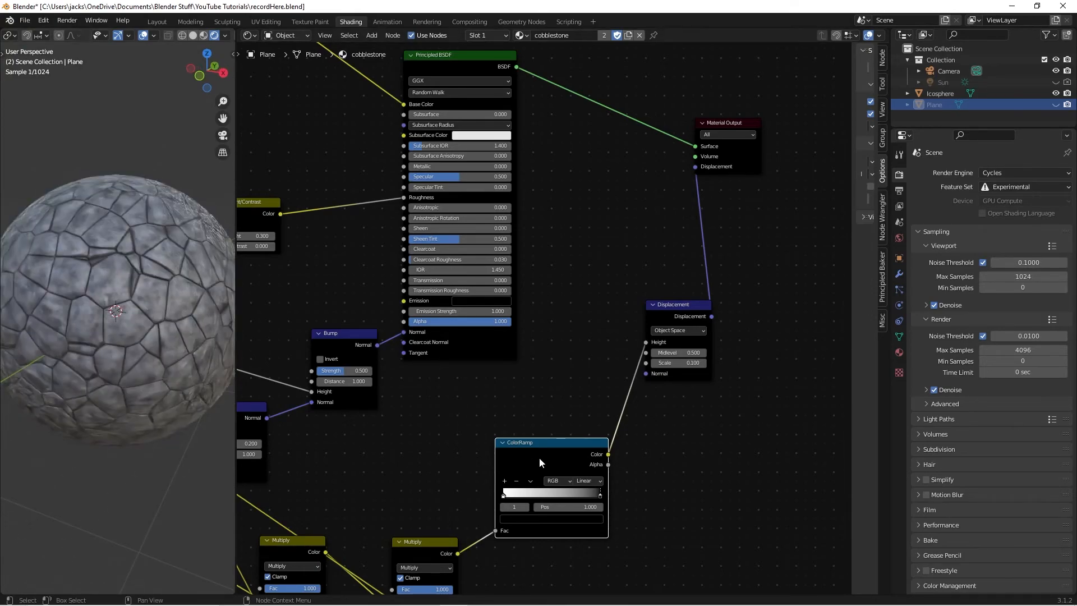
# Preview the flipped ColorRamp's output on the sphere and examine its surface closely
pyautogui.keyDown('ctrl'); pyautogui.keyDown('shift'); pyautogui.click(540, 457); pyautogui.keyUp('shift'); pyautogui.keyUp('ctrl')
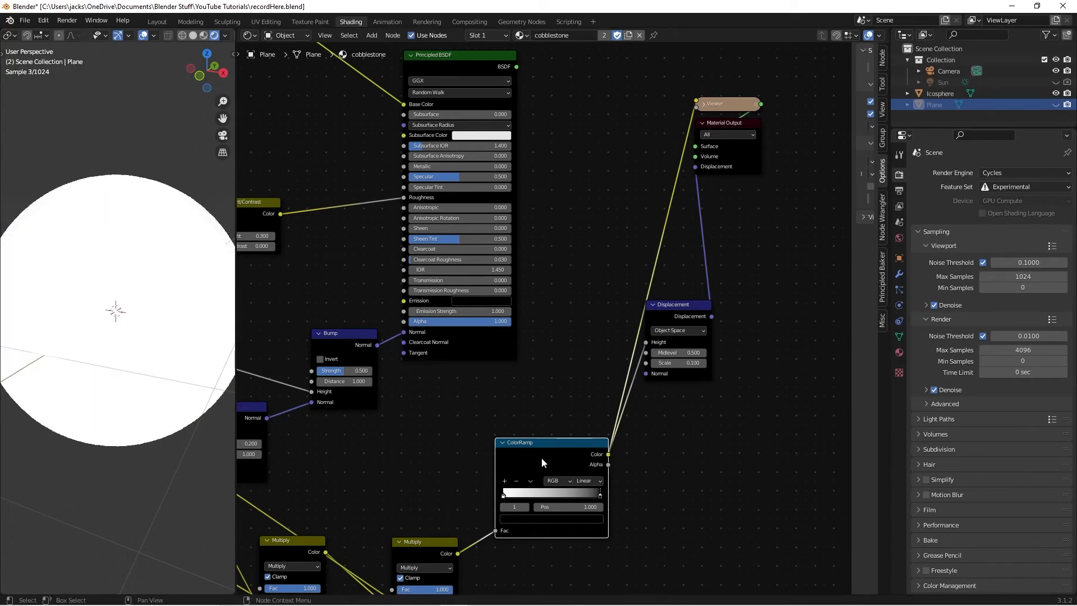
pyautogui.moveTo(112, 310); pyautogui.dragTo(151, 303, button='middle')
pyautogui.scroll(3, 167, 327)
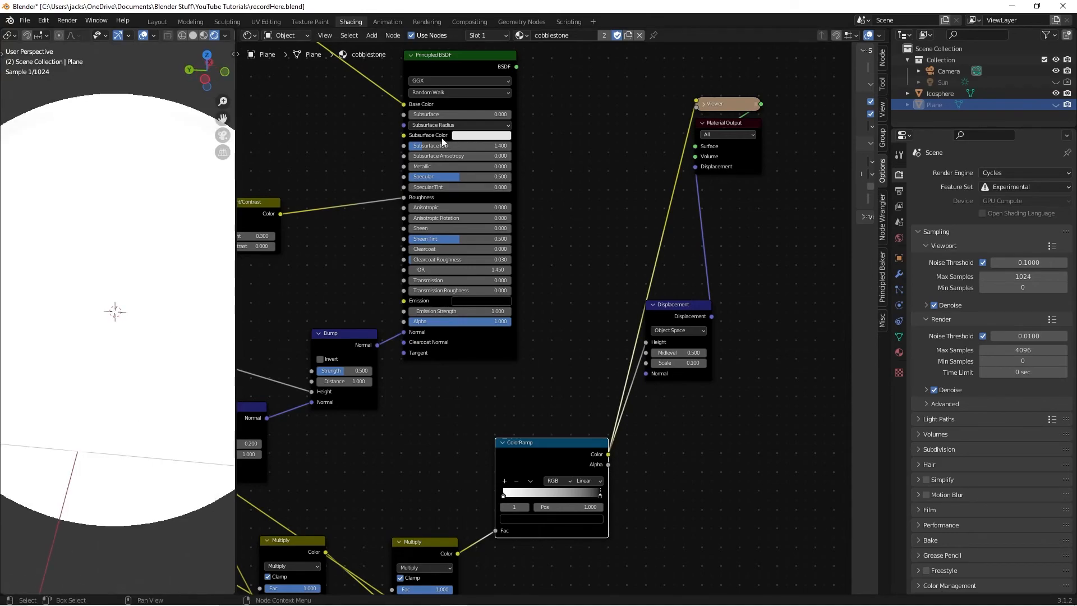
# Return the material output to the Principled BSDF, set the Displacement node's Scale to 1, and check the sphere
pyautogui.keyDown('ctrl'); pyautogui.keyDown('shift'); pyautogui.click(458, 59); pyautogui.keyUp('shift'); pyautogui.keyUp('ctrl')
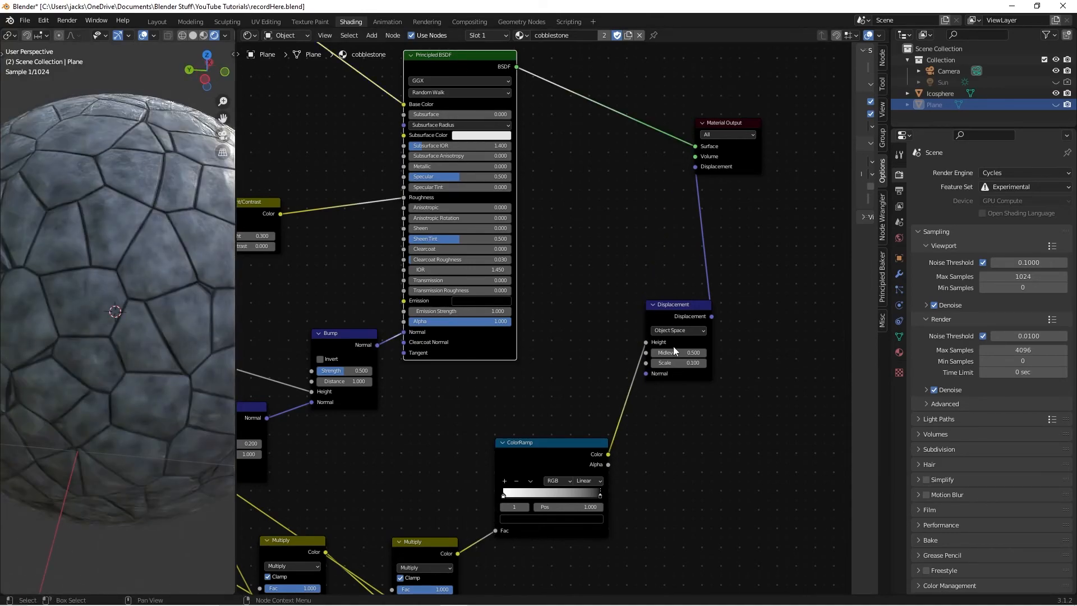
pyautogui.click(676, 362)
pyautogui.write('1')
pyautogui.press('Return')
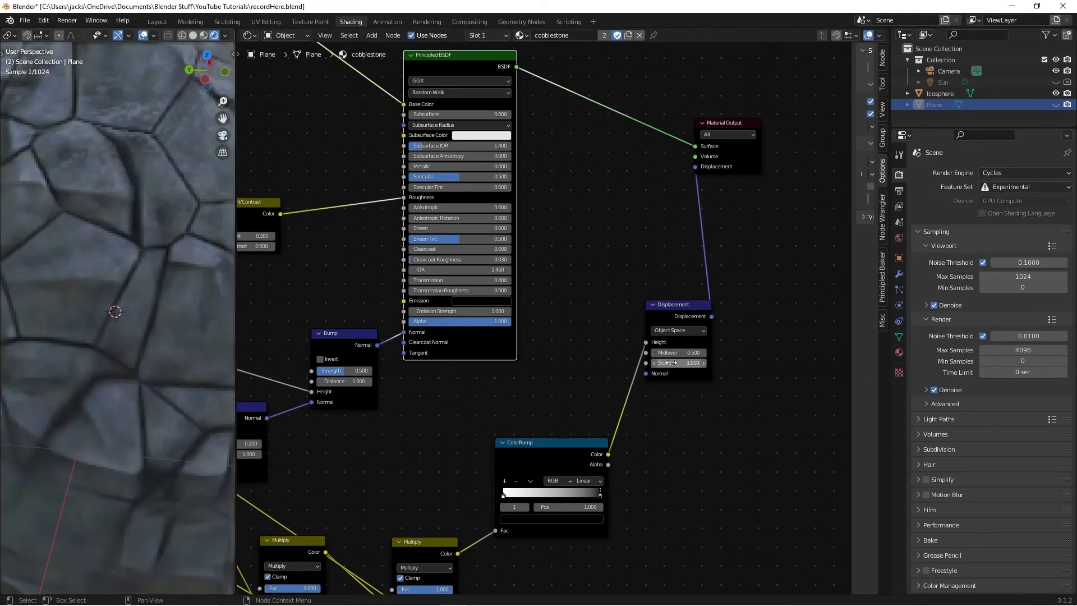
pyautogui.scroll(-5, 150, 305)
pyautogui.scroll(2, 127, 288)
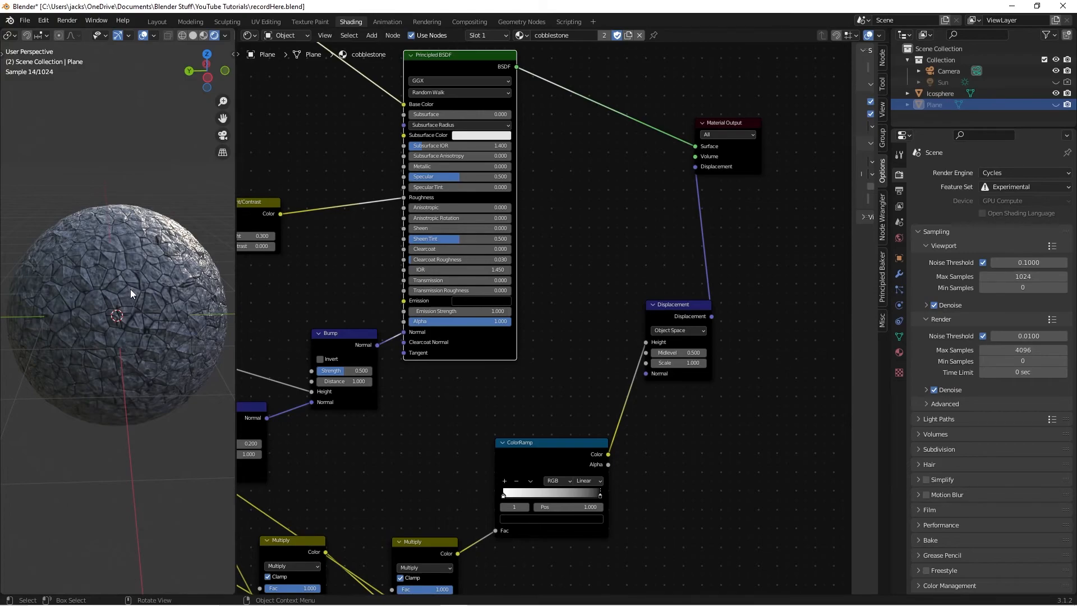
pyautogui.moveTo(86, 292); pyautogui.dragTo(107, 306, button='middle')
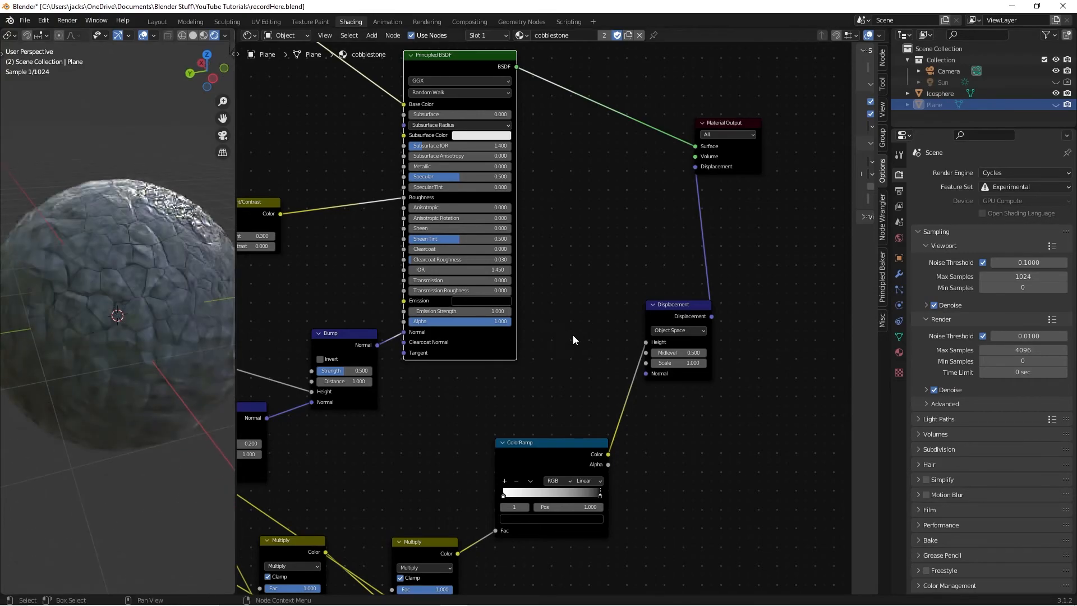
# Set the Displacement node's Scale to 0.5
pyautogui.doubleClick(697, 363)
pyautogui.write('.1')
pyautogui.press('Return')
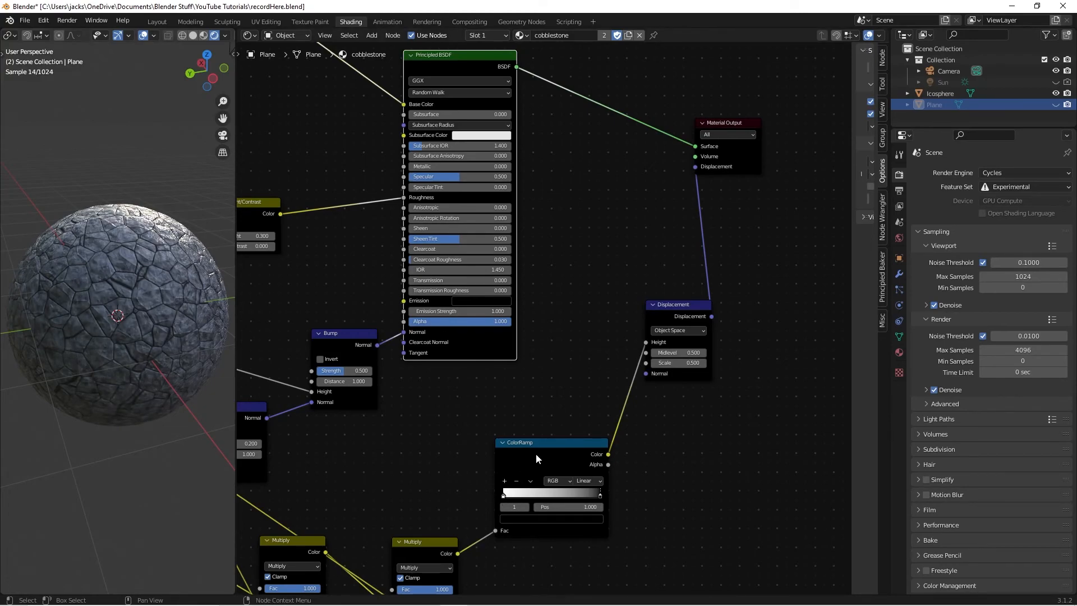
# Try moving the displacement ColorRamp's black stop to 0.155 while previewing the ramp, and return to the Principled BSDF output
pyautogui.moveTo(600, 496); pyautogui.dragTo(554, 496)
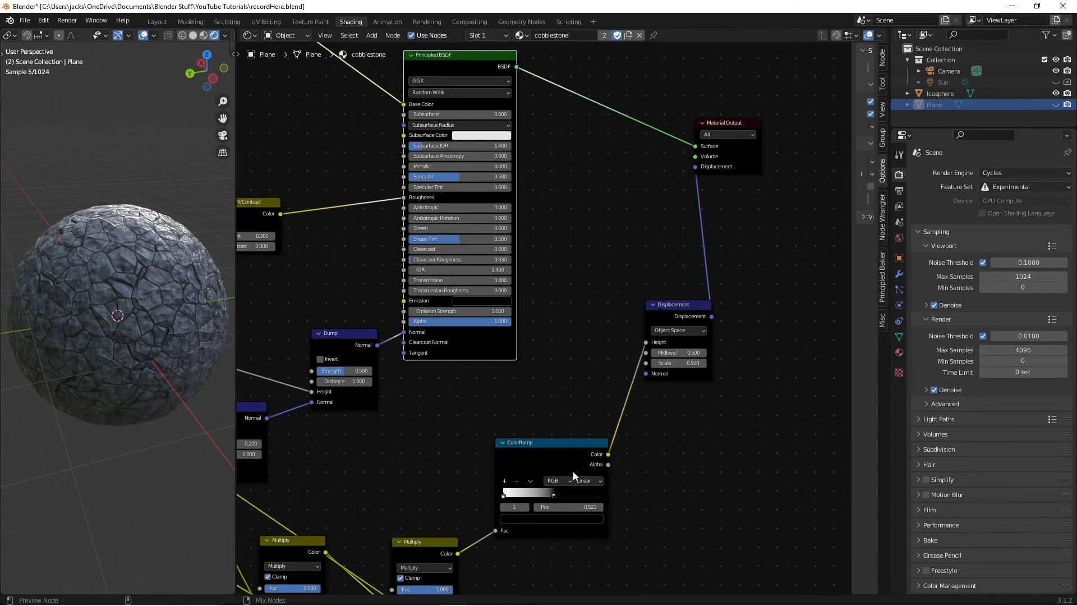
pyautogui.keyDown('ctrl'); pyautogui.keyDown('shift'); pyautogui.click(563, 455); pyautogui.keyUp('shift'); pyautogui.keyUp('ctrl')
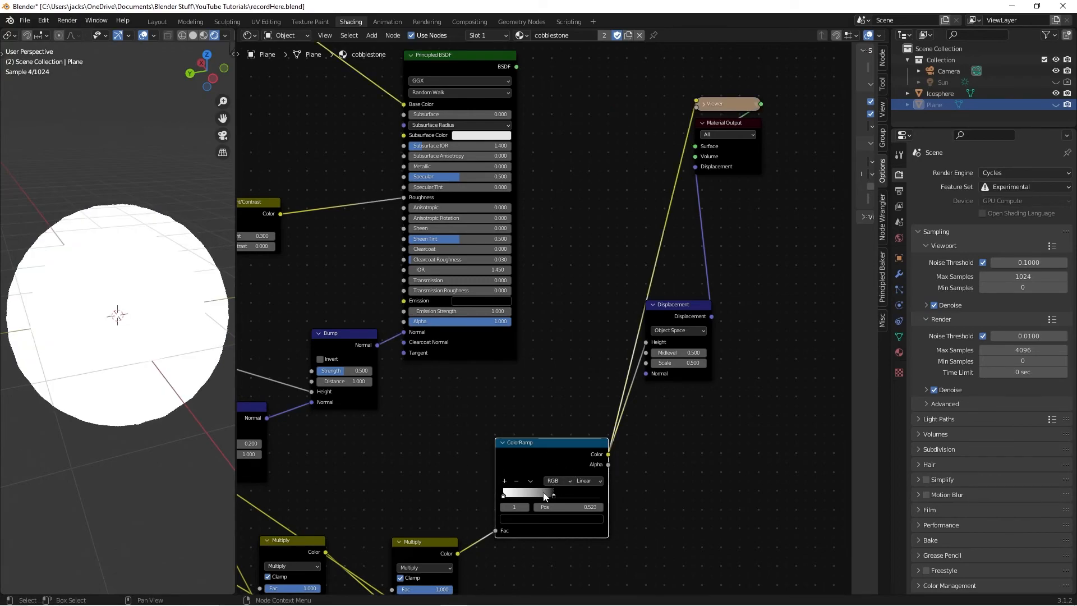
pyautogui.moveTo(554, 496); pyautogui.dragTo(506, 493)
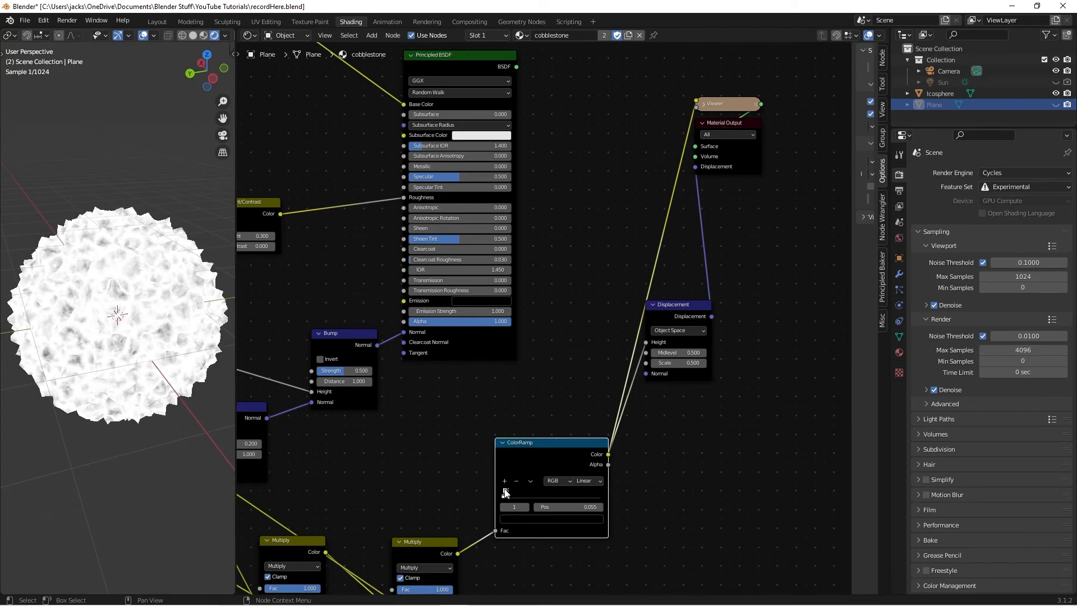
pyautogui.moveTo(505, 492); pyautogui.dragTo(515, 494)
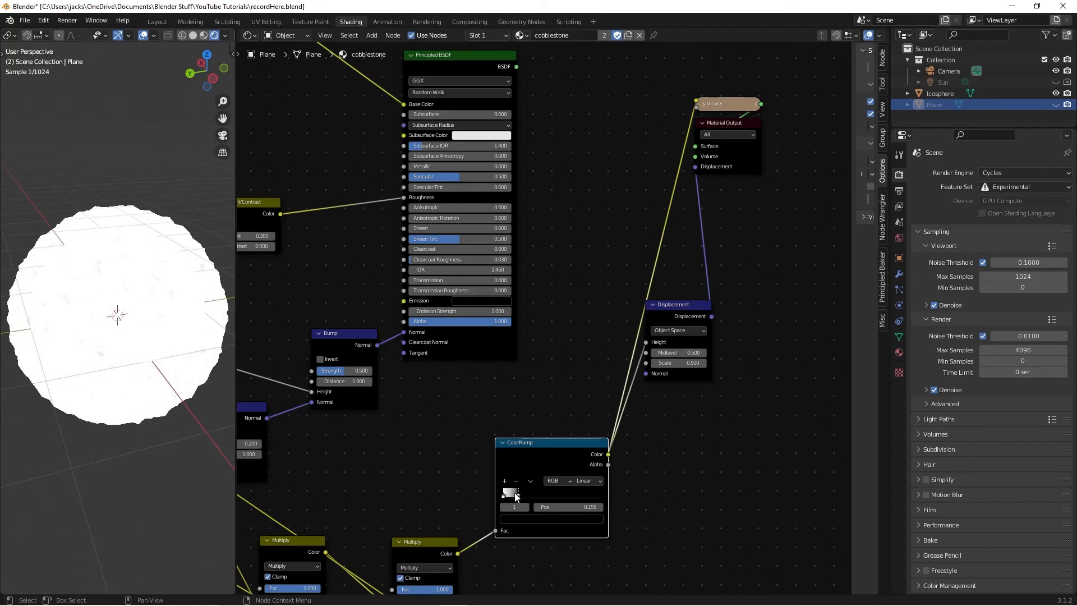
pyautogui.keyDown('ctrl'); pyautogui.keyDown('shift'); pyautogui.click(463, 62); pyautogui.keyUp('shift'); pyautogui.keyUp('ctrl')
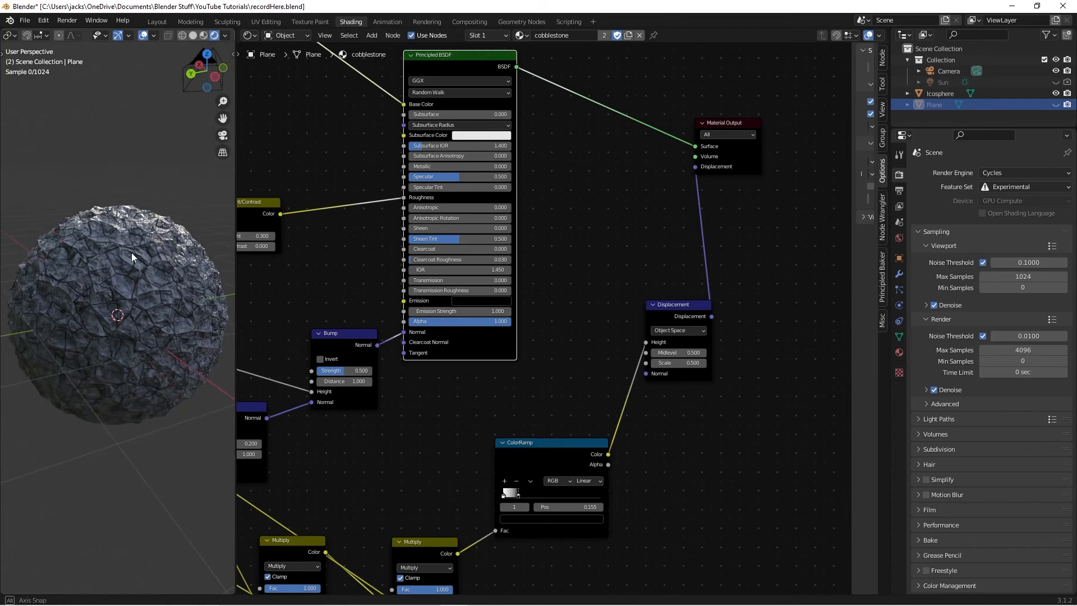
pyautogui.scroll(3, 131, 253)
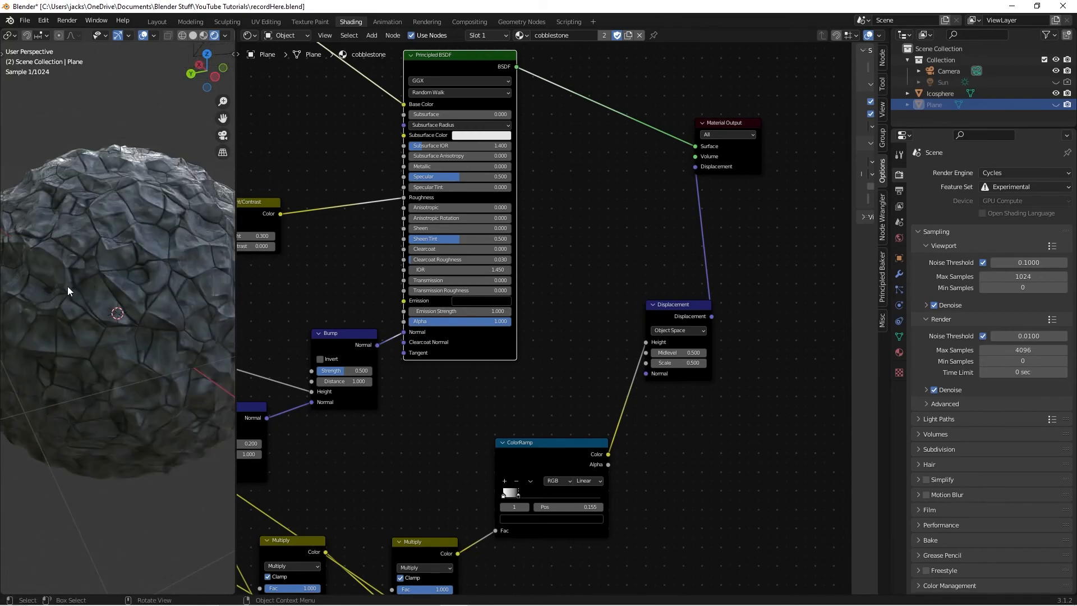
# Try the displacement ColorRamp's black stop at position 0.241 and check the sphere's surface
pyautogui.moveTo(519, 496); pyautogui.dragTo(527, 498)
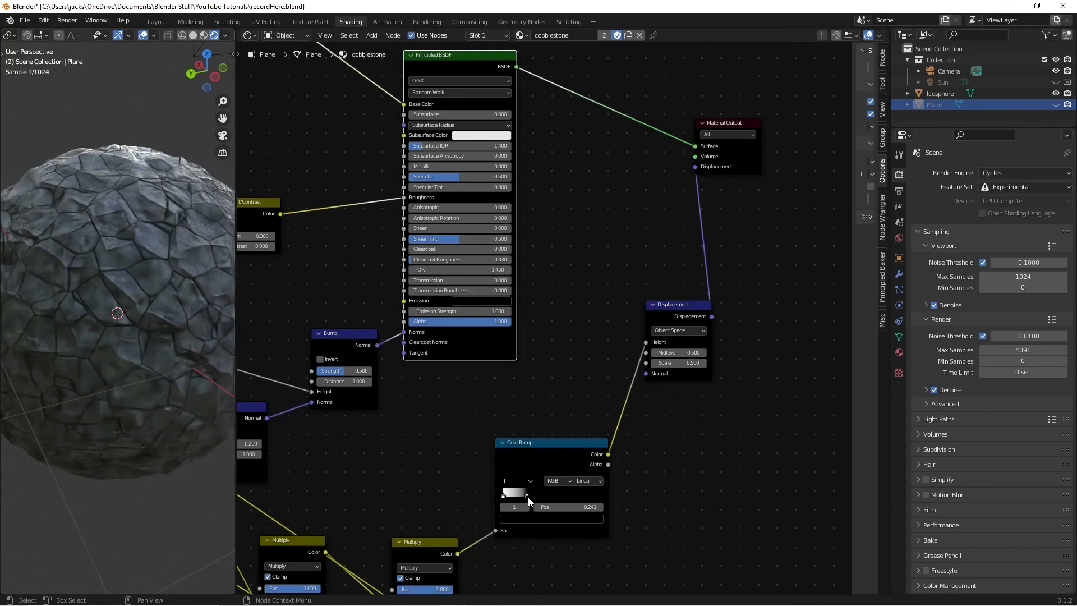
pyautogui.click(131, 271)
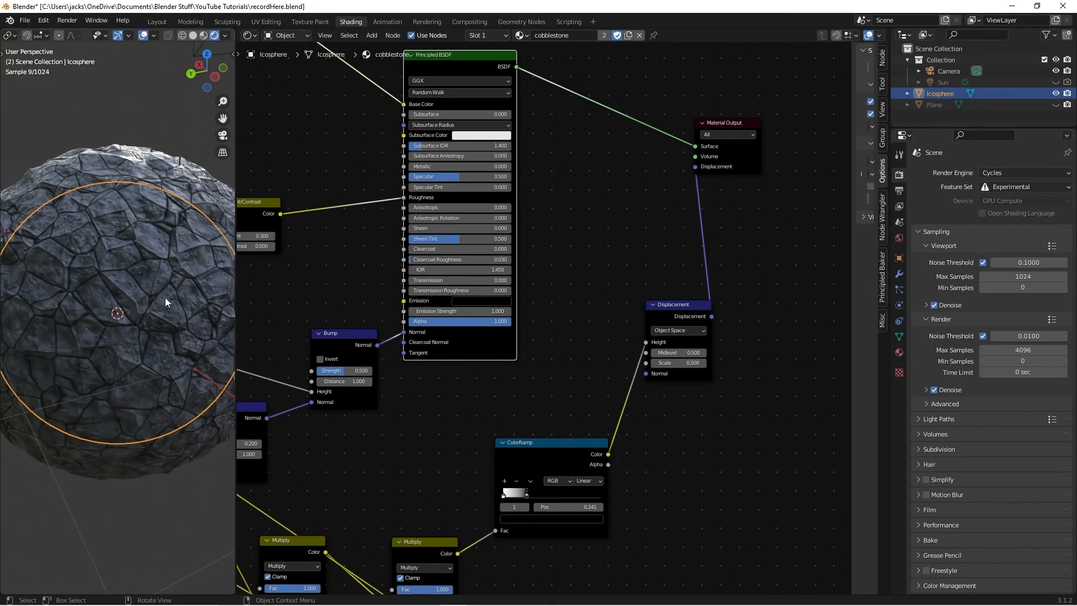
pyautogui.click(147, 523)
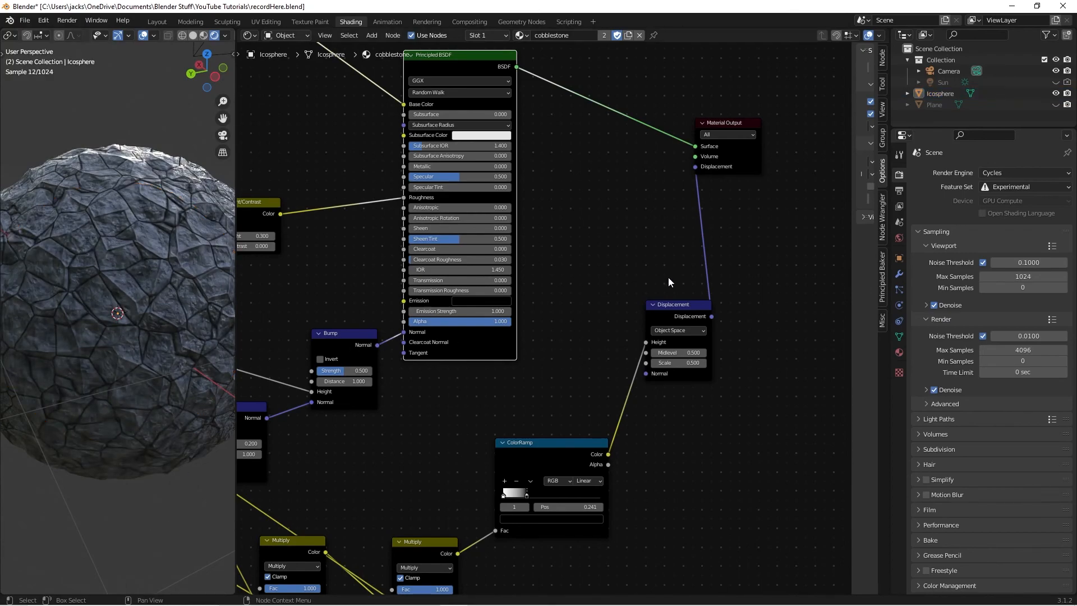
# Soften the displacement by moving the ColorRamp's black stop to position 0.573, and save the file
pyautogui.scroll(-3, 580, 316)
pyautogui.moveTo(586, 319); pyautogui.dragTo(607, 327, button='middle')
pyautogui.scroll(-2, 476, 316)
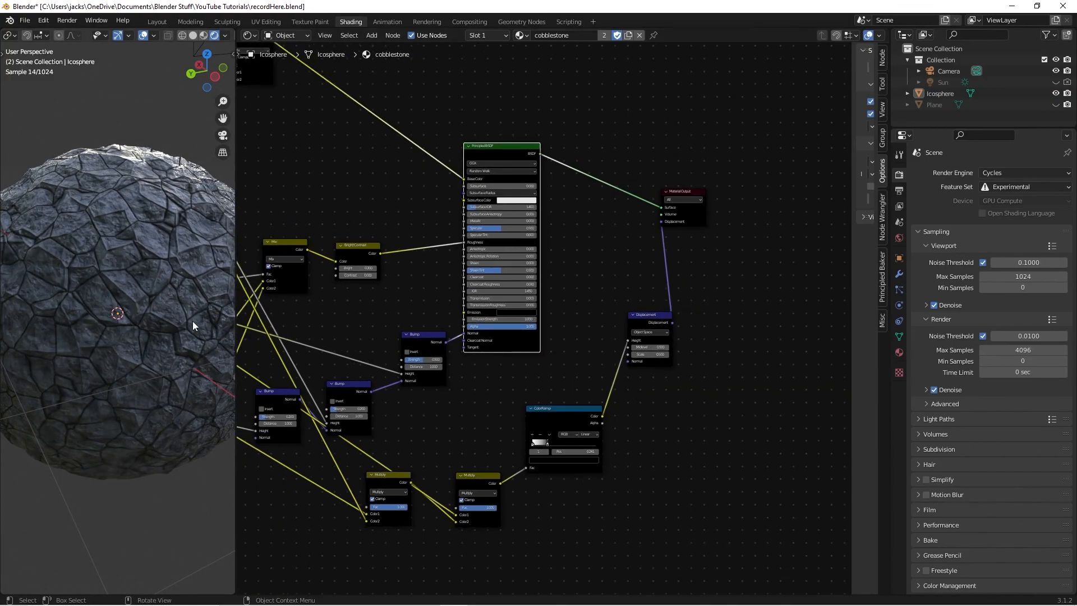
pyautogui.scroll(3, 651, 383)
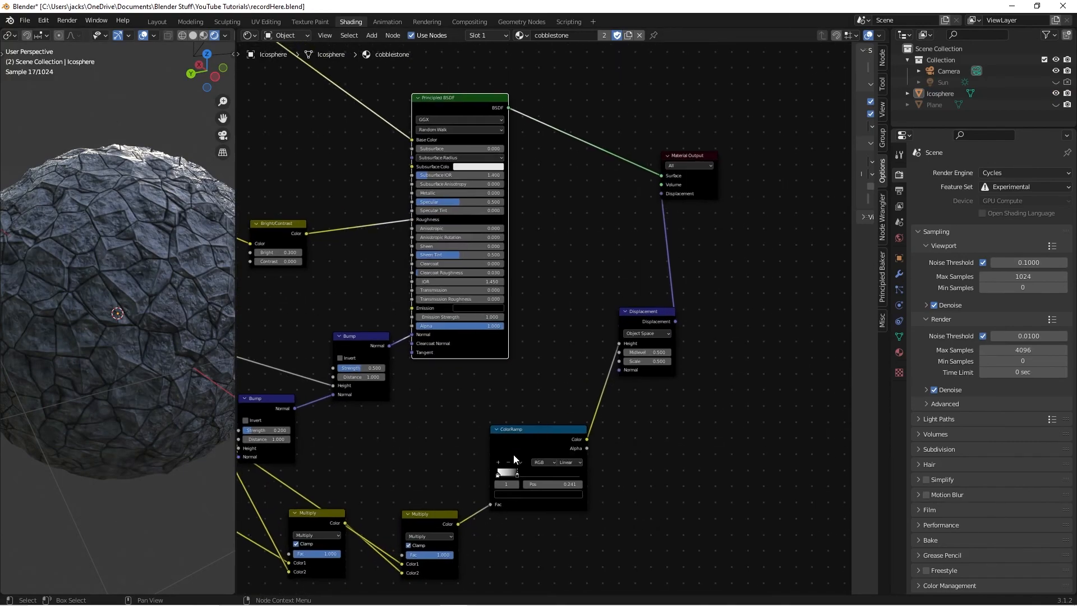
pyautogui.moveTo(513, 501); pyautogui.dragTo(547, 506)
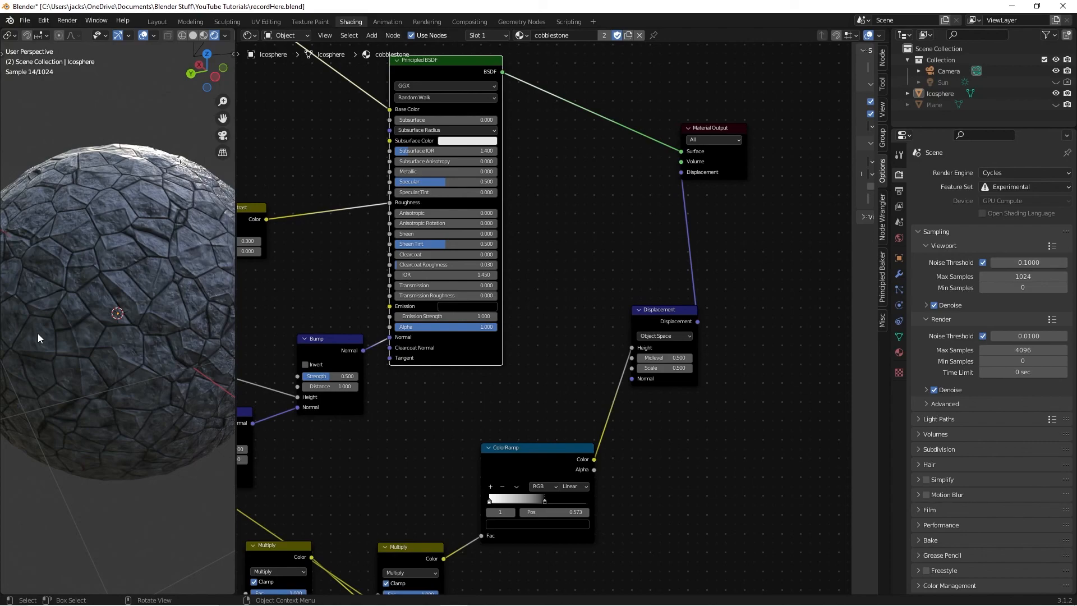
pyautogui.hotkey('ctrl', 's')
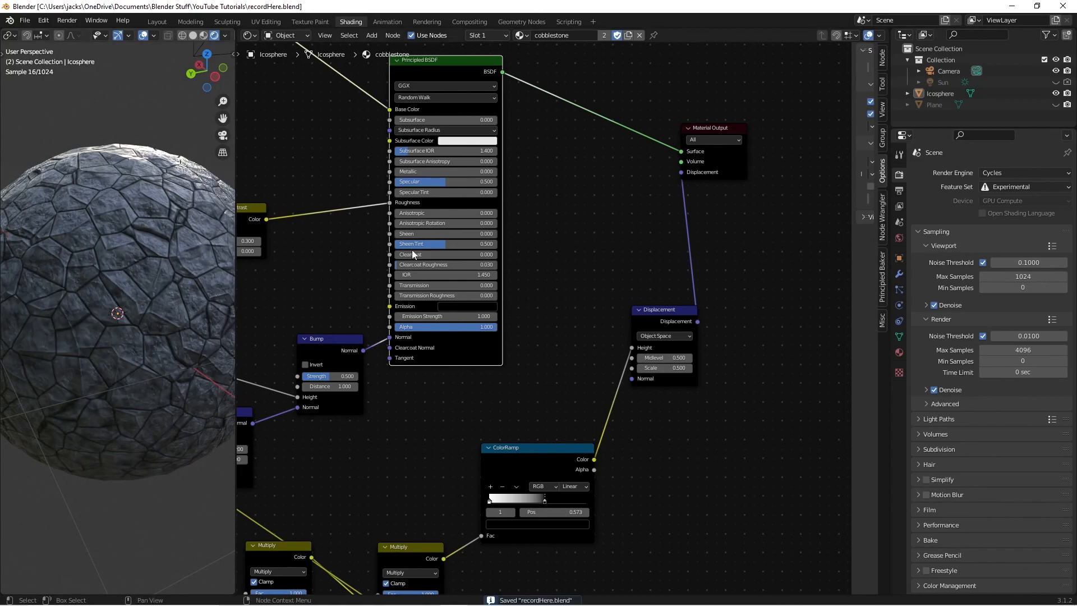
# Examine the complete cobblestone node tree, from the texture nodes through to the Material Output
pyautogui.scroll(-5, 570, 251)
pyautogui.moveTo(589, 254); pyautogui.dragTo(645, 302, button='middle')
pyautogui.moveTo(436, 323); pyautogui.dragTo(621, 311, button='middle')
pyautogui.scroll(-3, 524, 269)
pyautogui.scroll(-2, 621, 311)
pyautogui.moveTo(568, 245); pyautogui.dragTo(532, 263, button='middle')
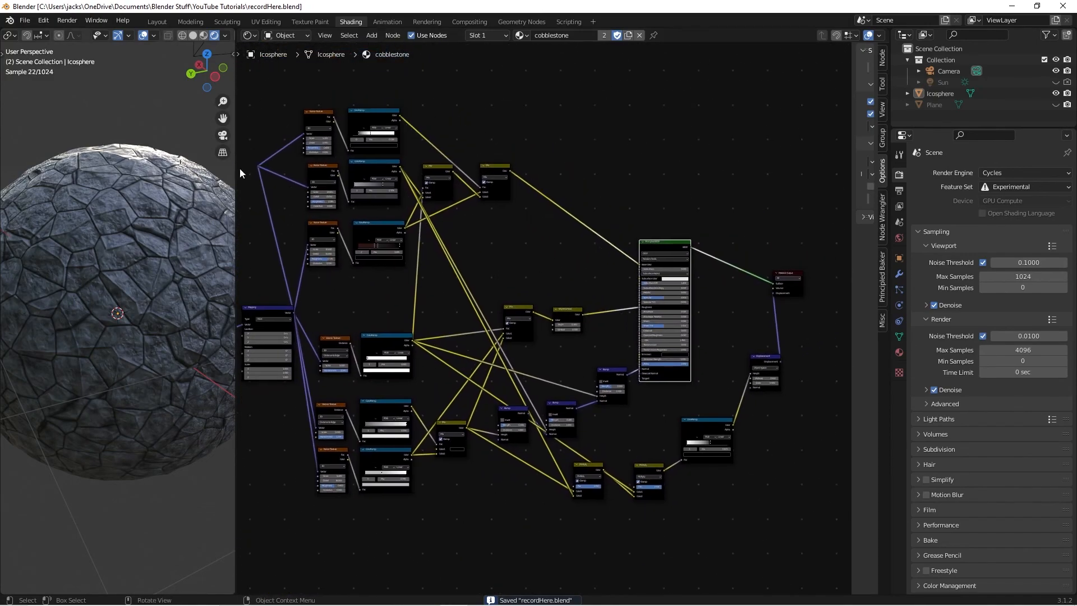
pyautogui.moveTo(297, 102); pyautogui.dragTo(799, 520)
pyautogui.click(489, 253)
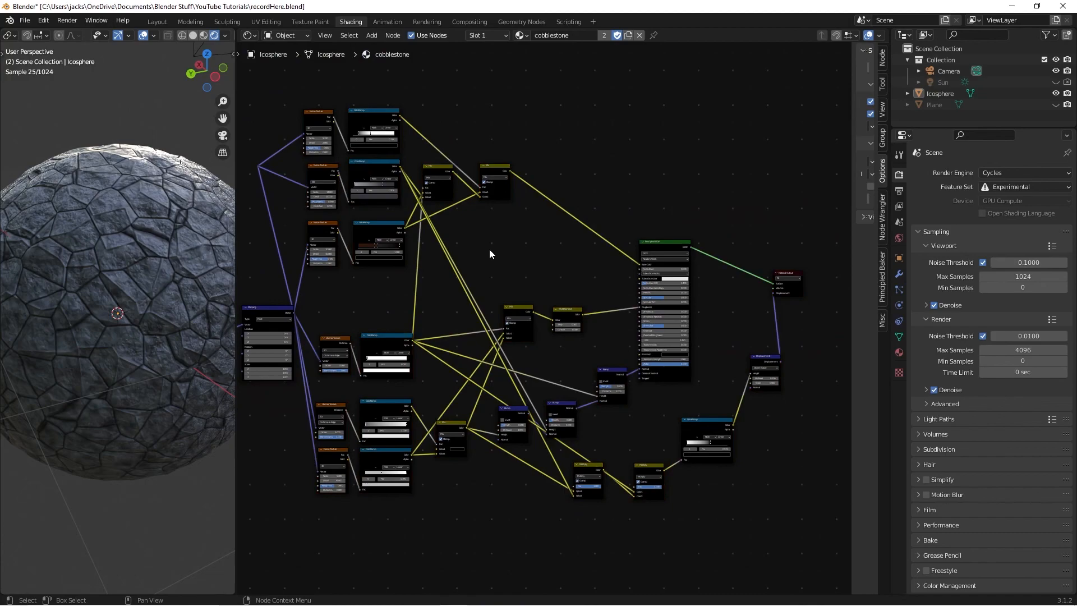
# Save the file, reviewing the Texture Coordinate and Mapping end of the node tree and the cobblestone sphere
pyautogui.hotkey('ctrl', 's')
pyautogui.scroll(3, 438, 287)
pyautogui.moveTo(441, 292); pyautogui.dragTo(524, 268, button='middle')
pyautogui.scroll(1, 524, 268)
pyautogui.moveTo(404, 295); pyautogui.dragTo(534, 311, button='middle')
pyautogui.scroll(2, 570, 278)
pyautogui.moveTo(174, 308); pyautogui.dragTo(110, 264, button='middle')
pyautogui.click(144, 259)
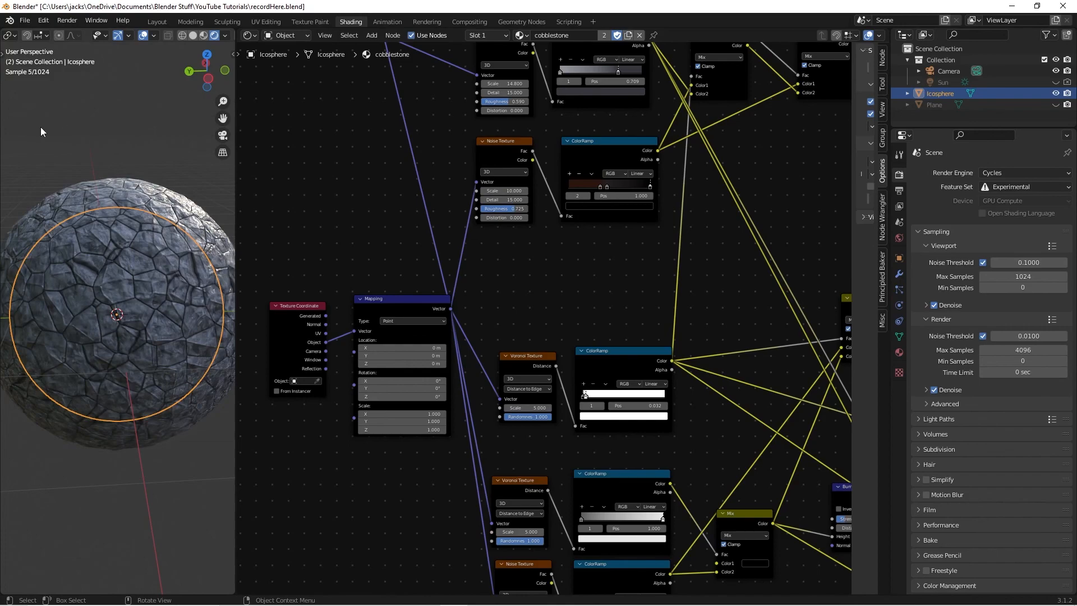
pyautogui.click(73, 136)
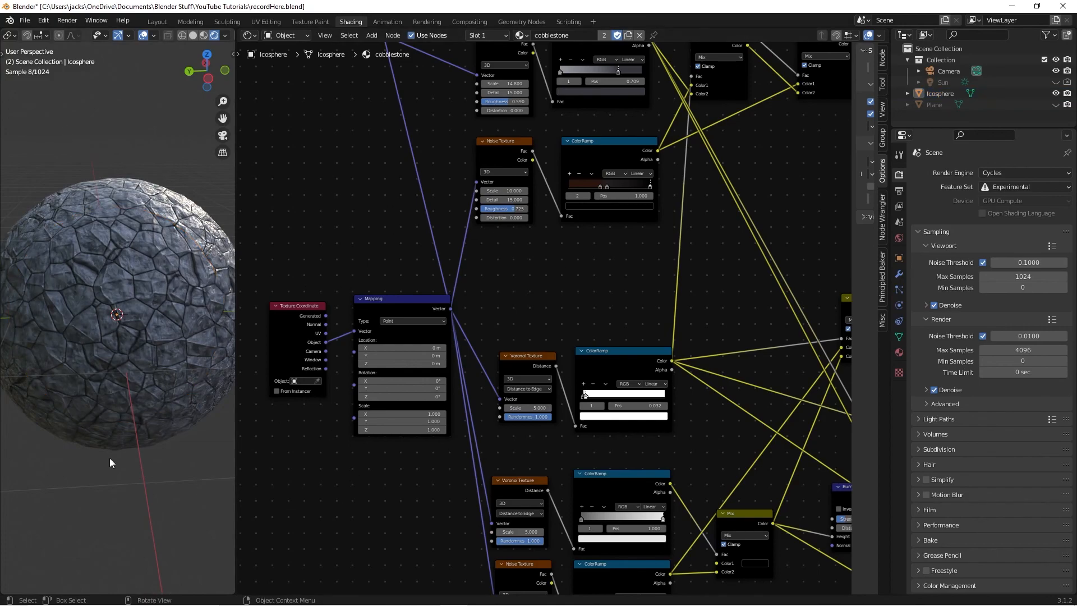
pyautogui.hotkey('ctrl', 's')
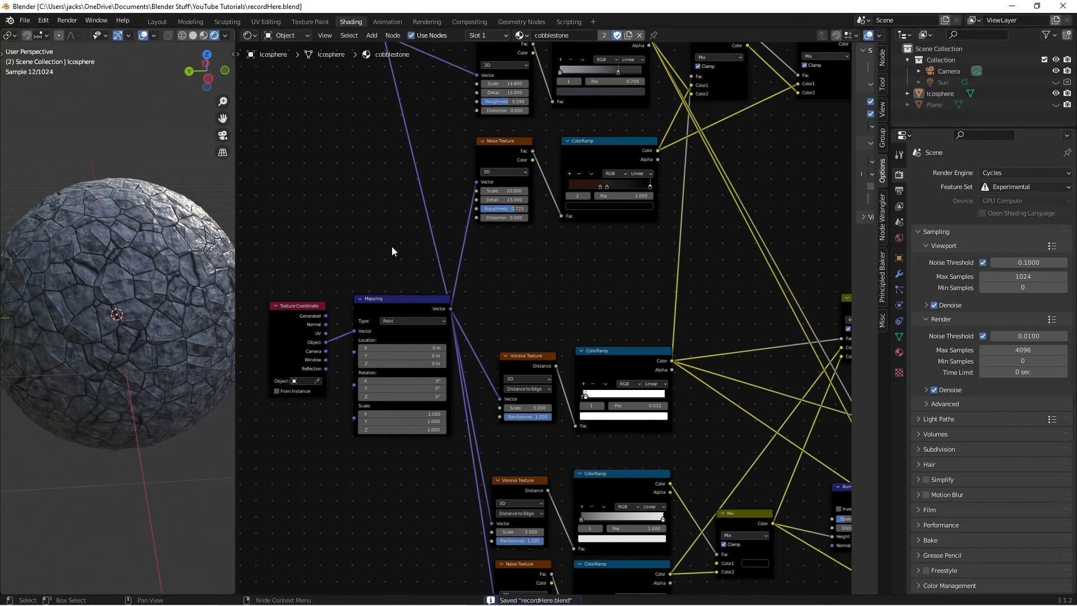